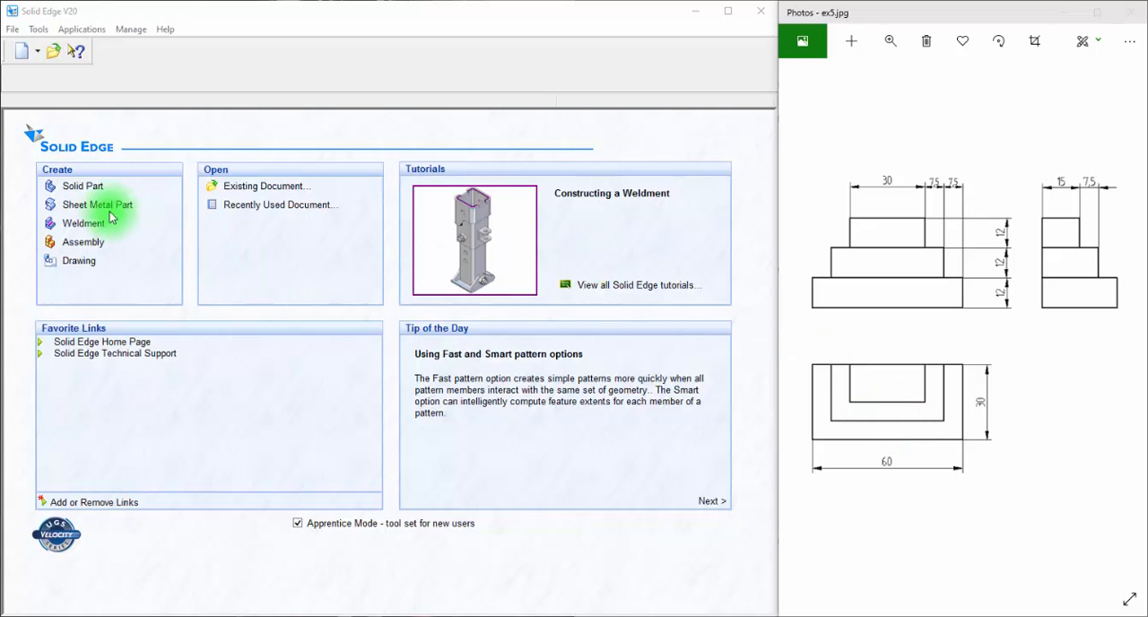
Create a new solid part and start a sketch on the Top (xy) plane
click(86, 189)
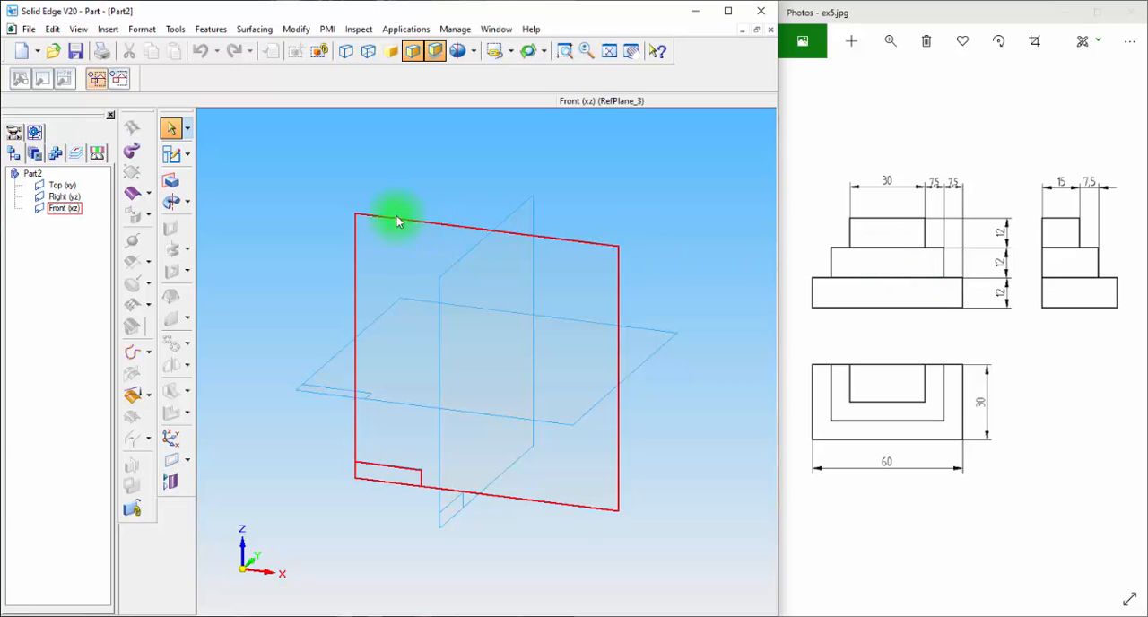
click(174, 157)
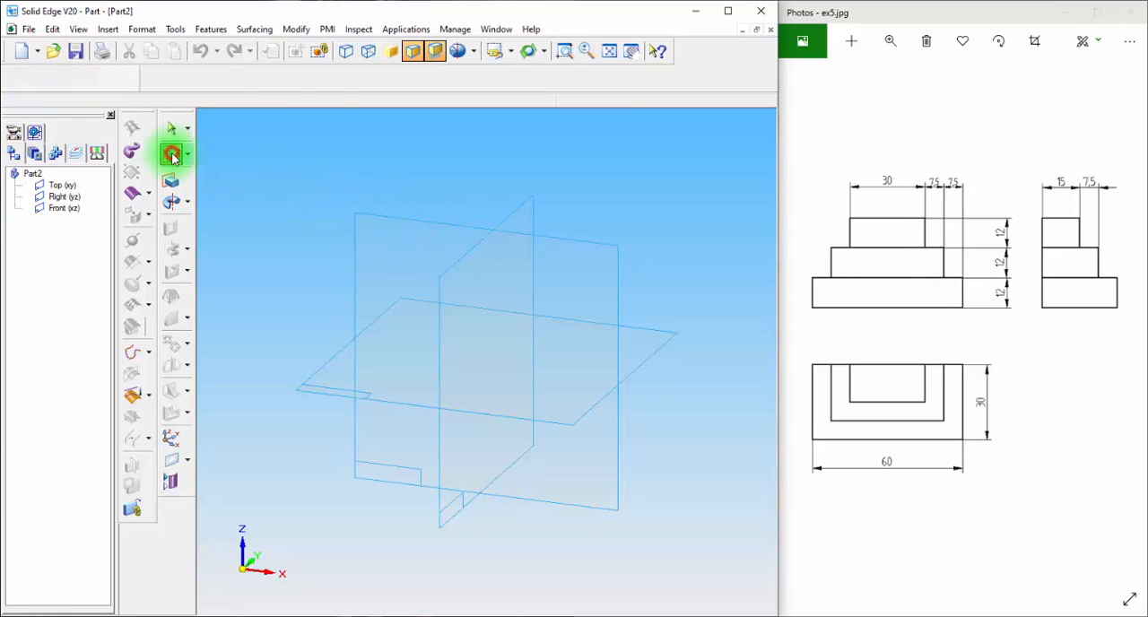
click(661, 345)
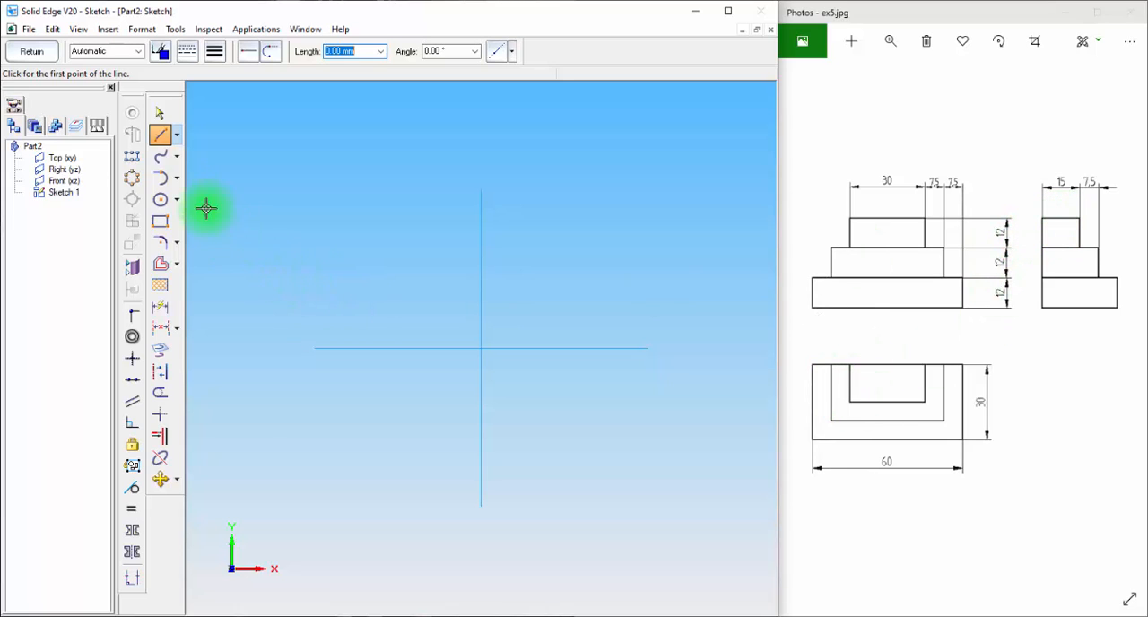
Draw a rectangle about 60.7 by 36.5 mm below the horizontal reference axis, with its upper edge on that axis
click(160, 221)
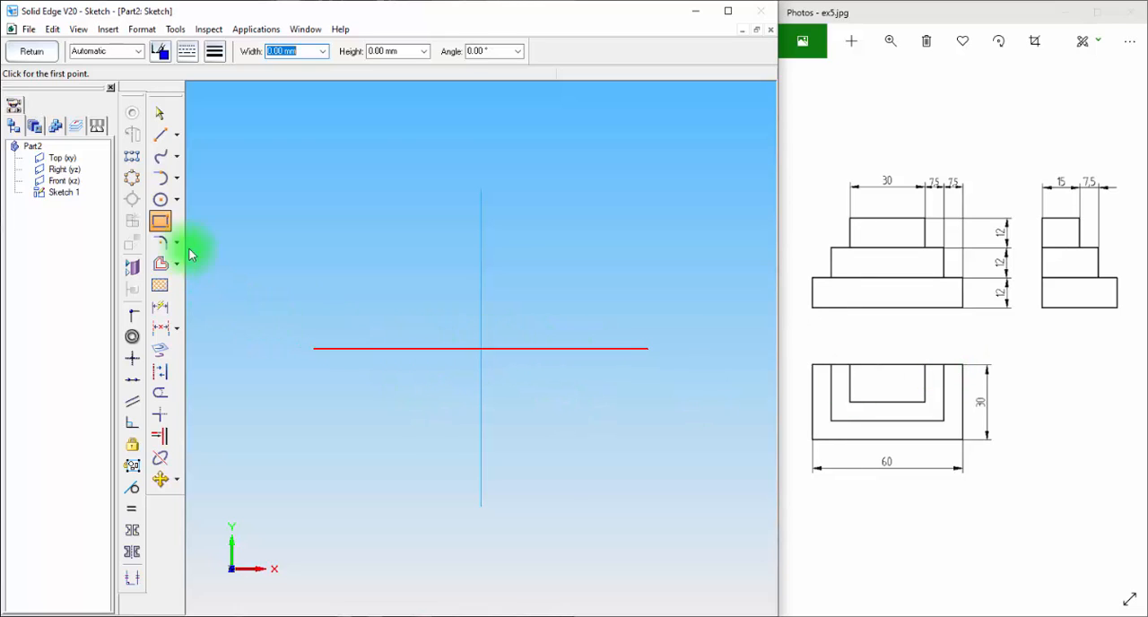
click(391, 347)
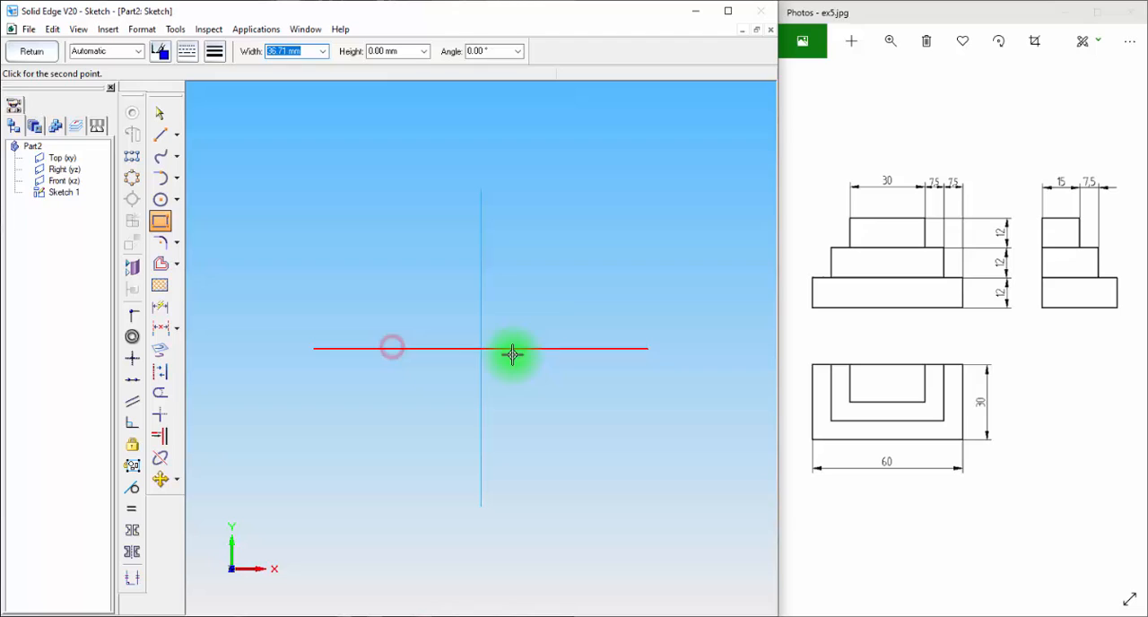
click(570, 349)
click(568, 455)
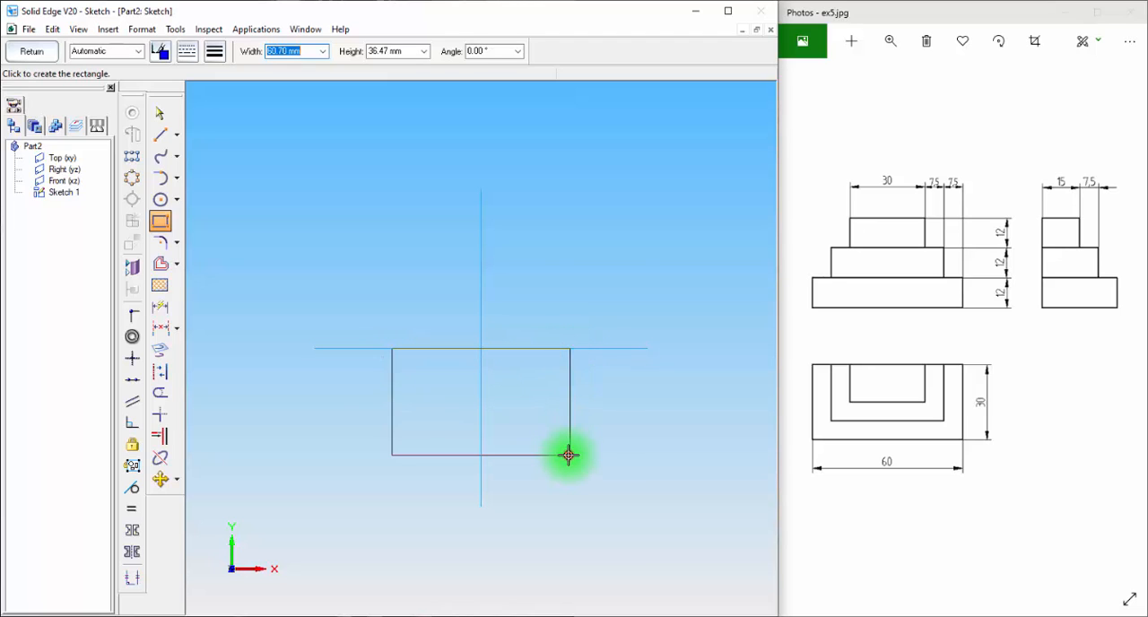
Dimension the rectangle with a width of 30 mm and a height of 15 mm
click(162, 311)
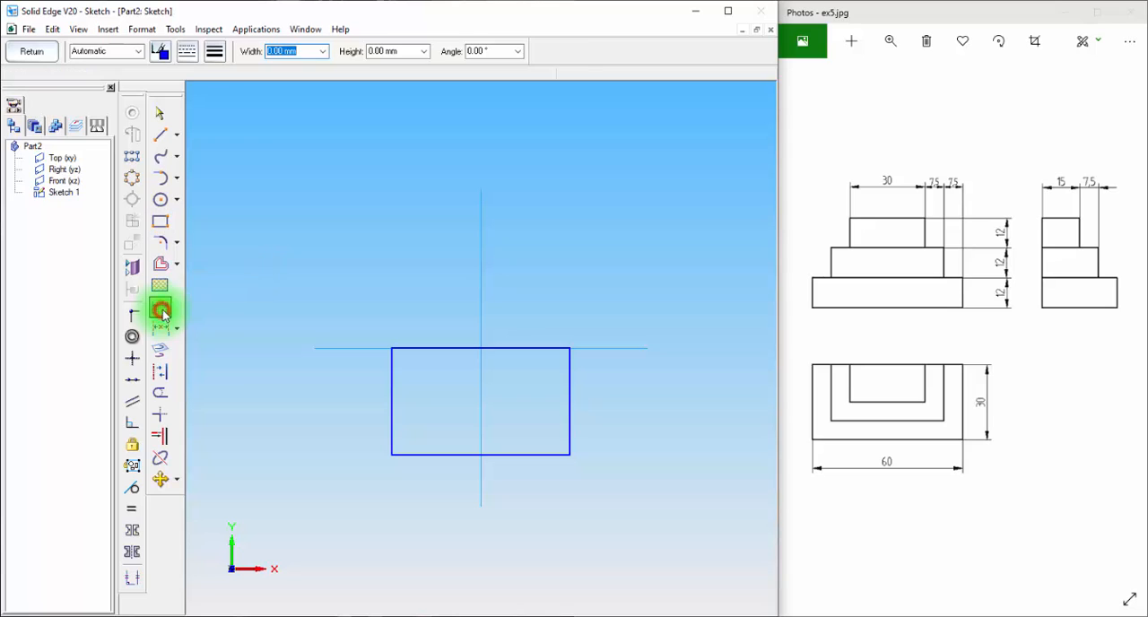
click(431, 348)
click(431, 273)
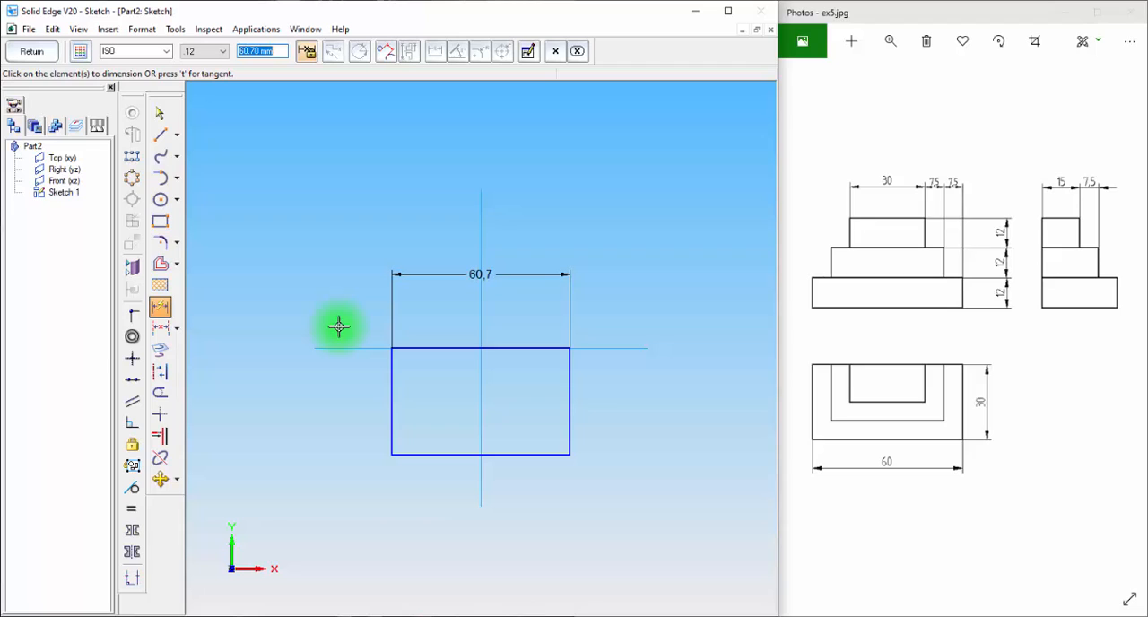
text(30)
key(Return)
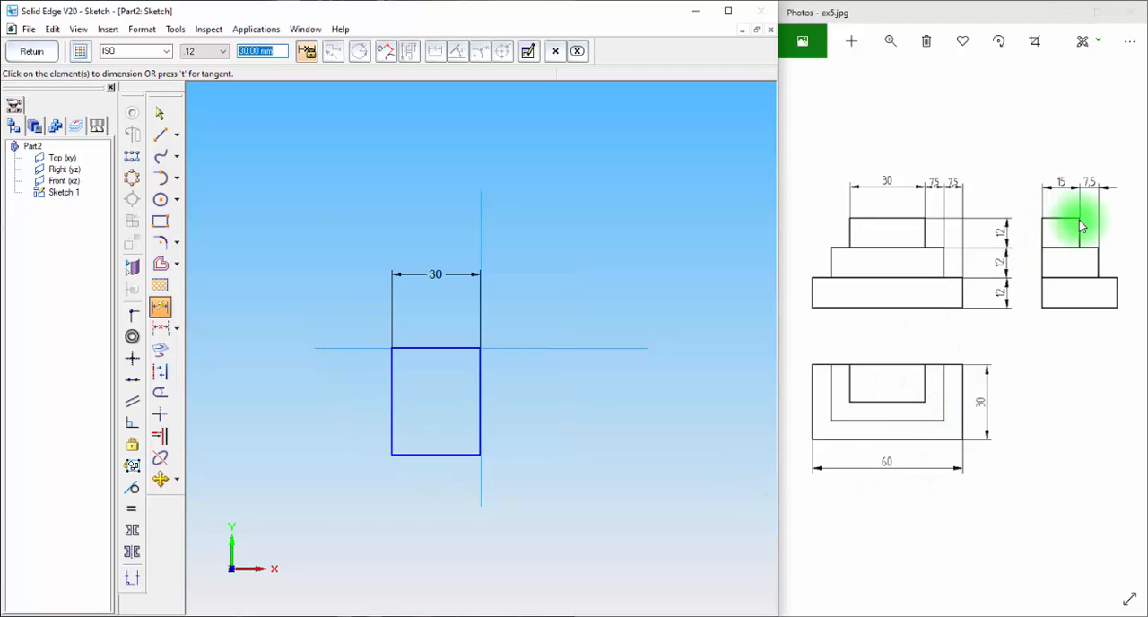
click(392, 387)
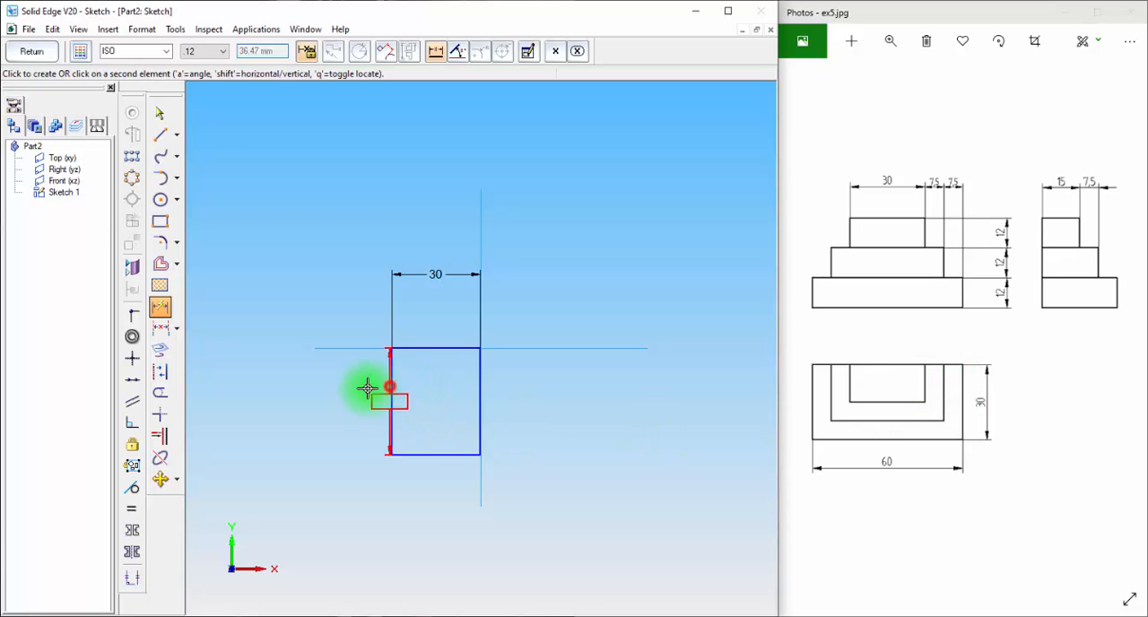
click(332, 417)
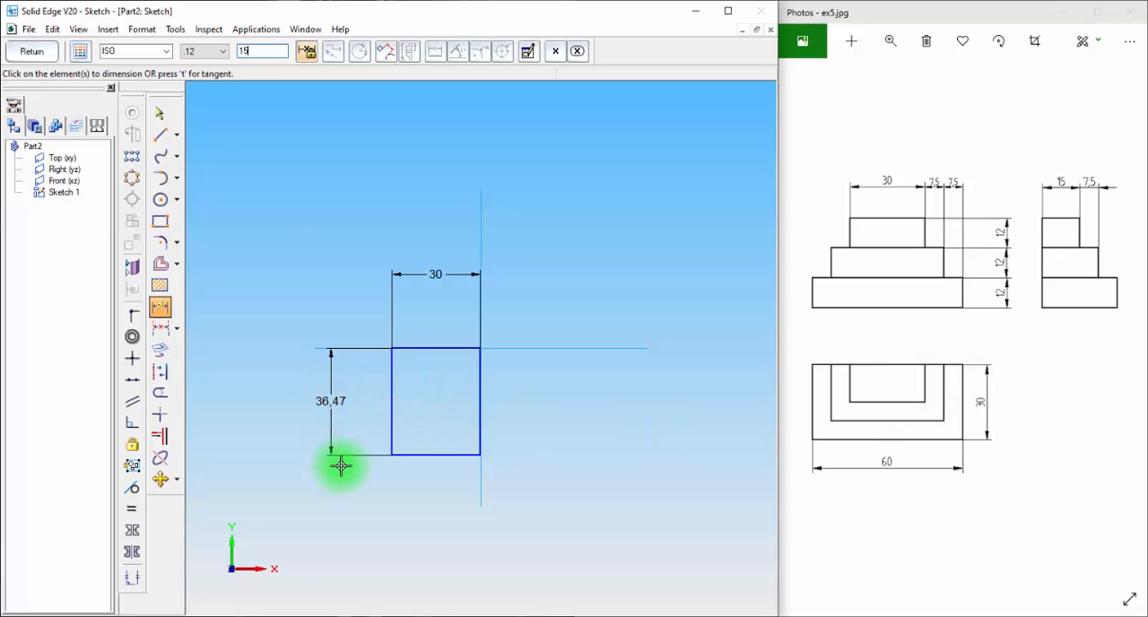
key(Return)
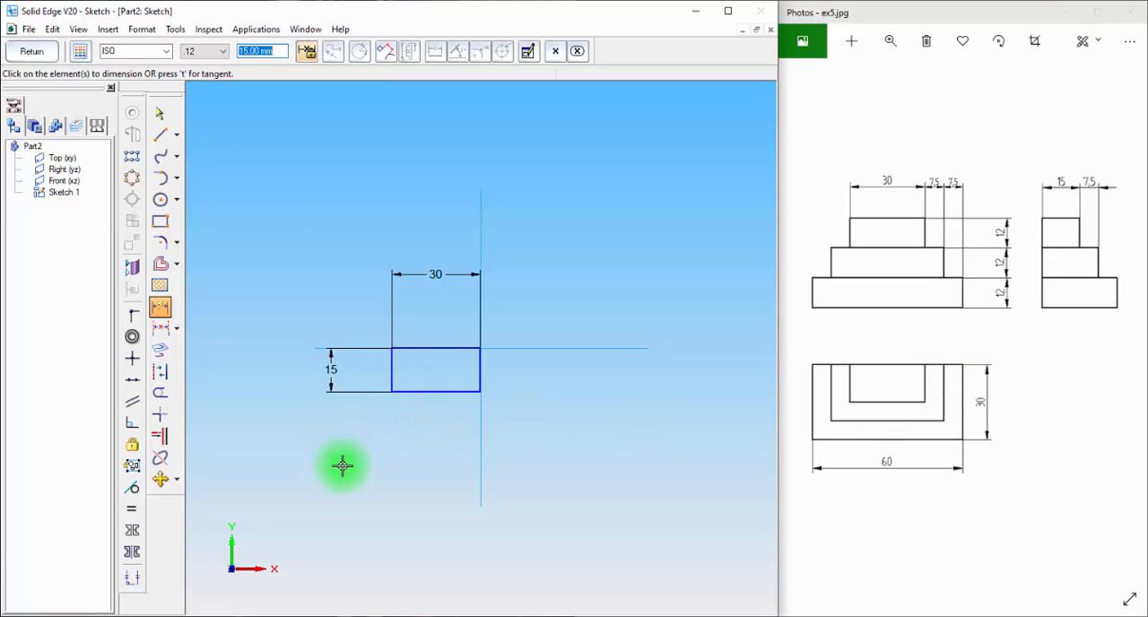
Connect the midpoint of the rectangle's upper edge to the vertical reference axis to centre it
click(131, 318)
click(439, 348)
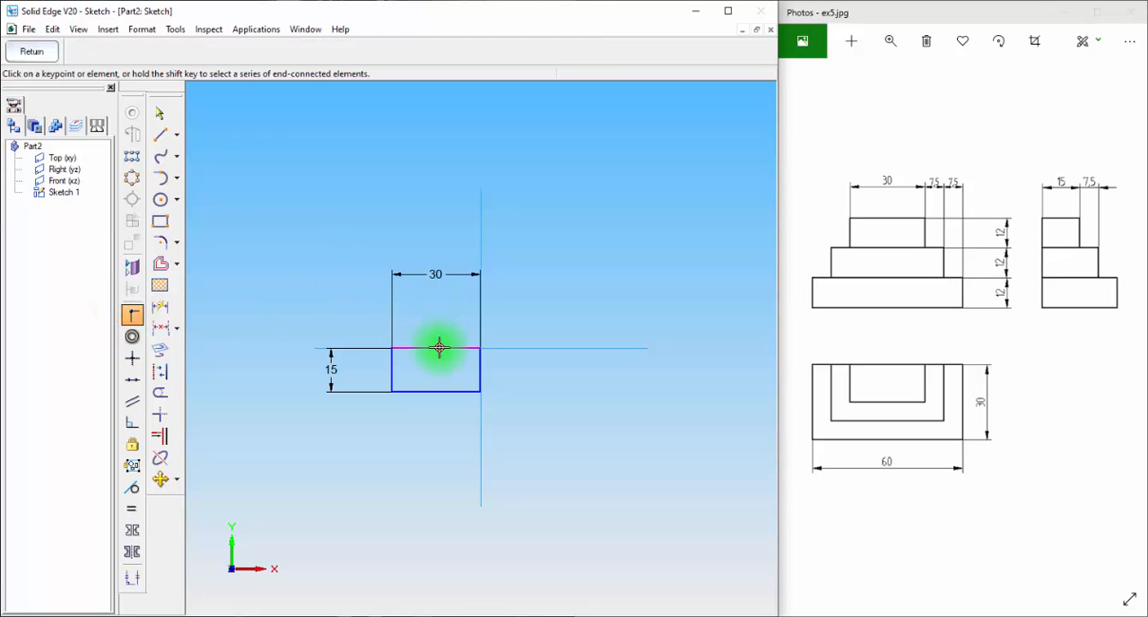
click(481, 240)
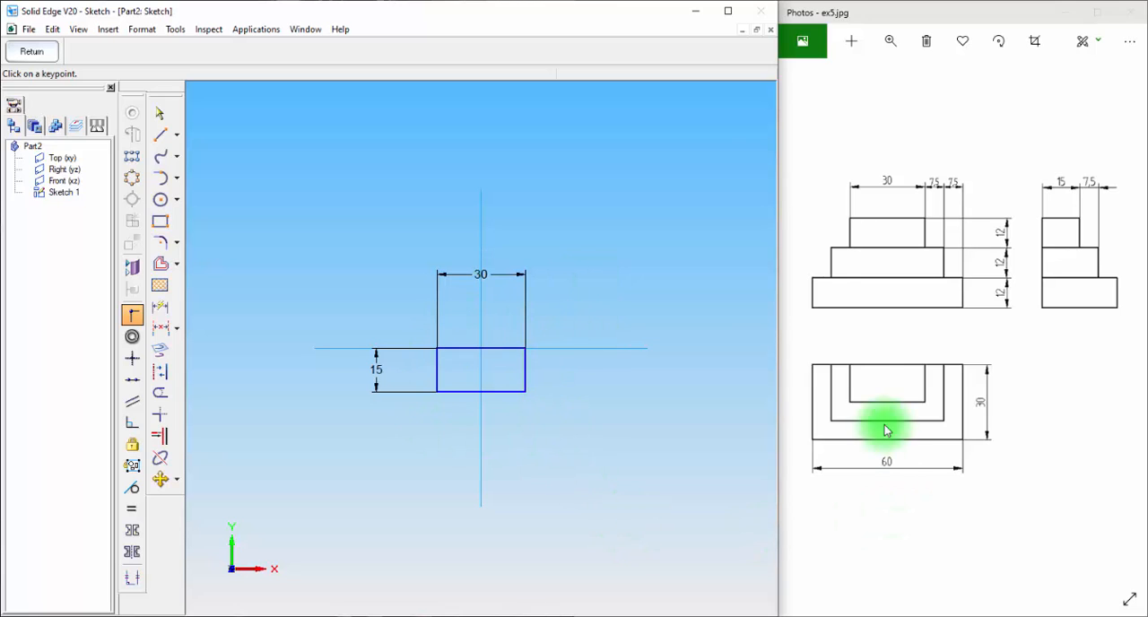
Draw a second rectangle about 68.3 by 36.5 mm around the first, with its upper edge on the horizontal axis
click(158, 220)
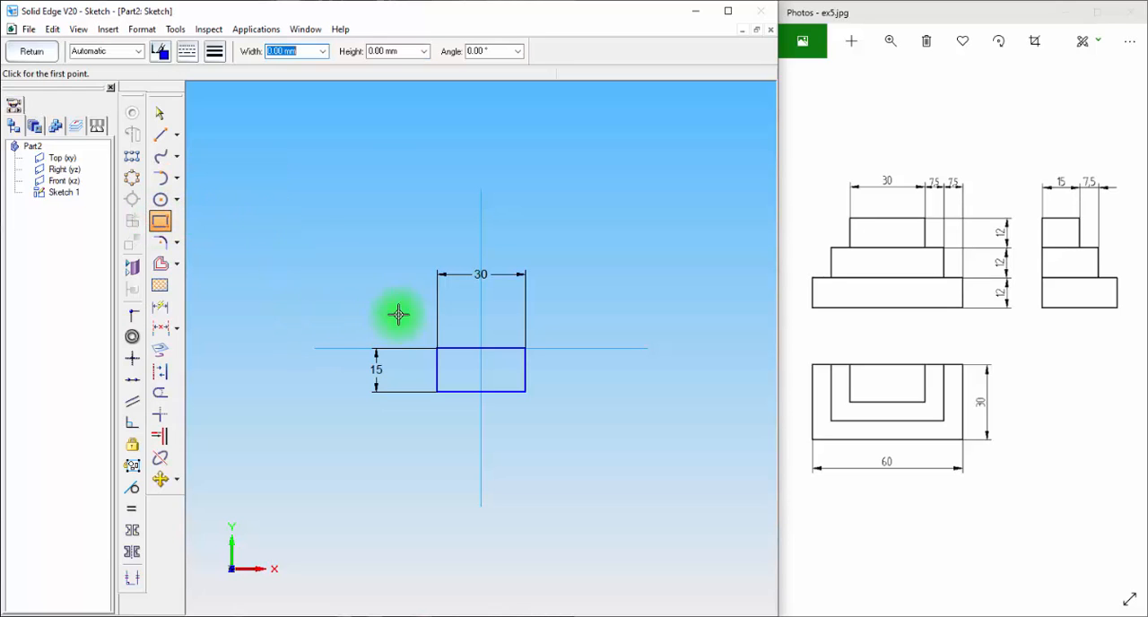
click(390, 347)
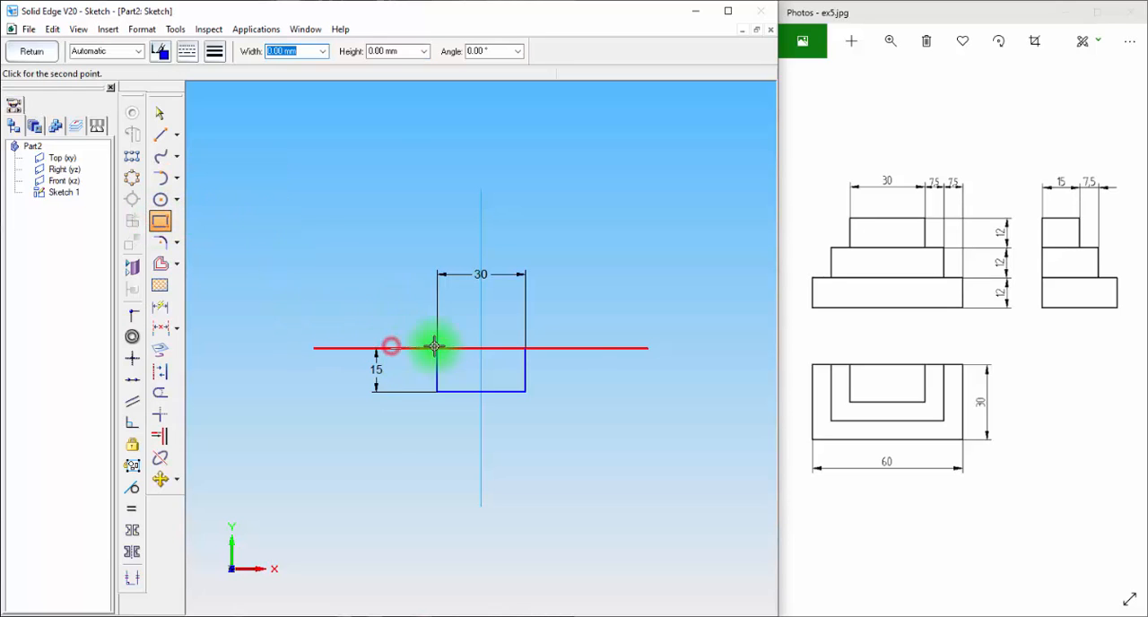
click(591, 347)
click(591, 453)
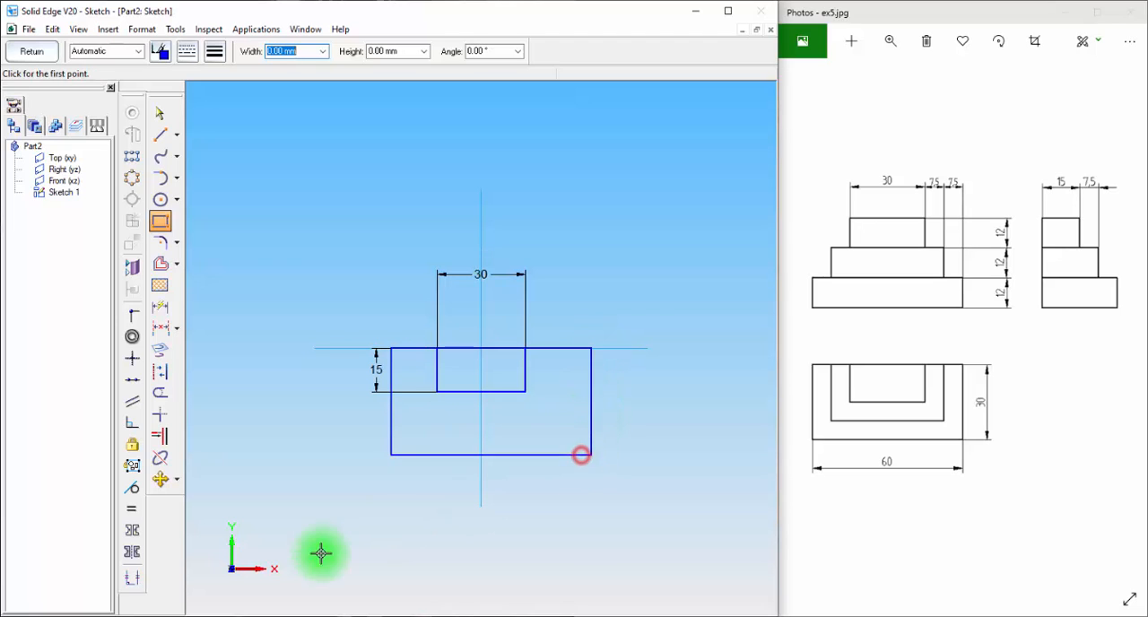
Dimension the outer rectangle's width as 30+7.5+7.5 (45 mm) and its height as 15+7.5 (22.5 mm)
click(160, 310)
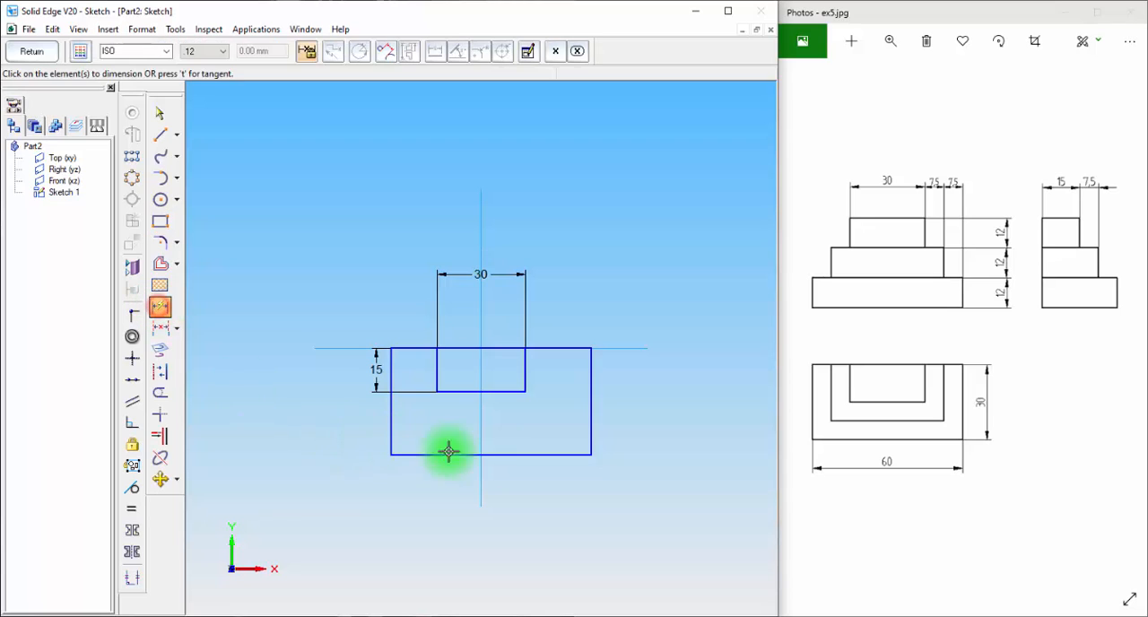
click(571, 347)
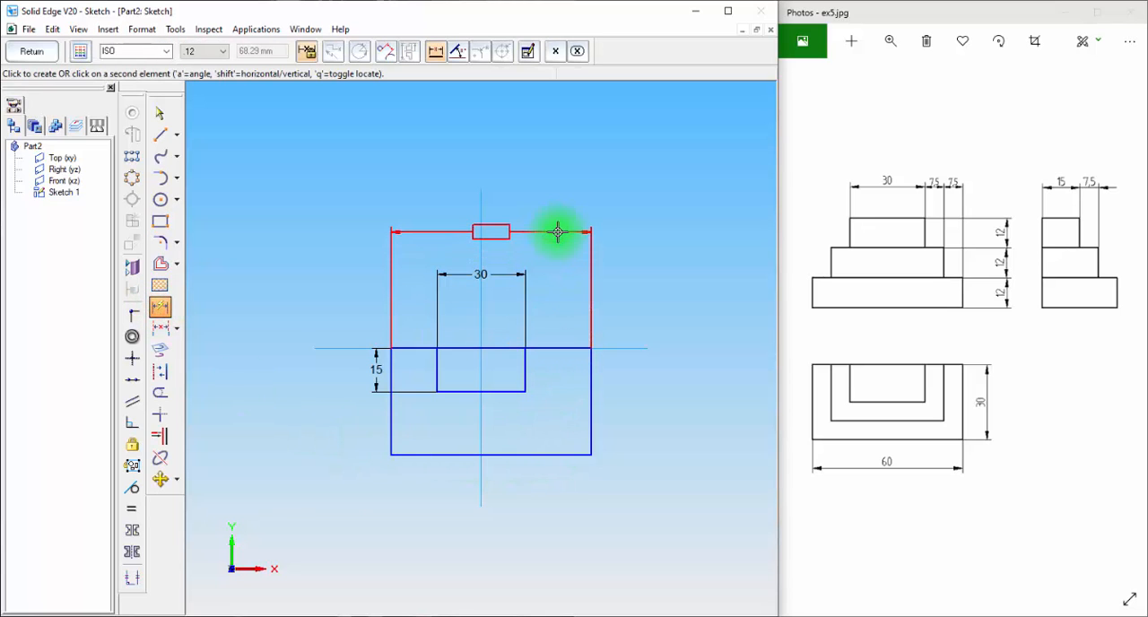
click(559, 232)
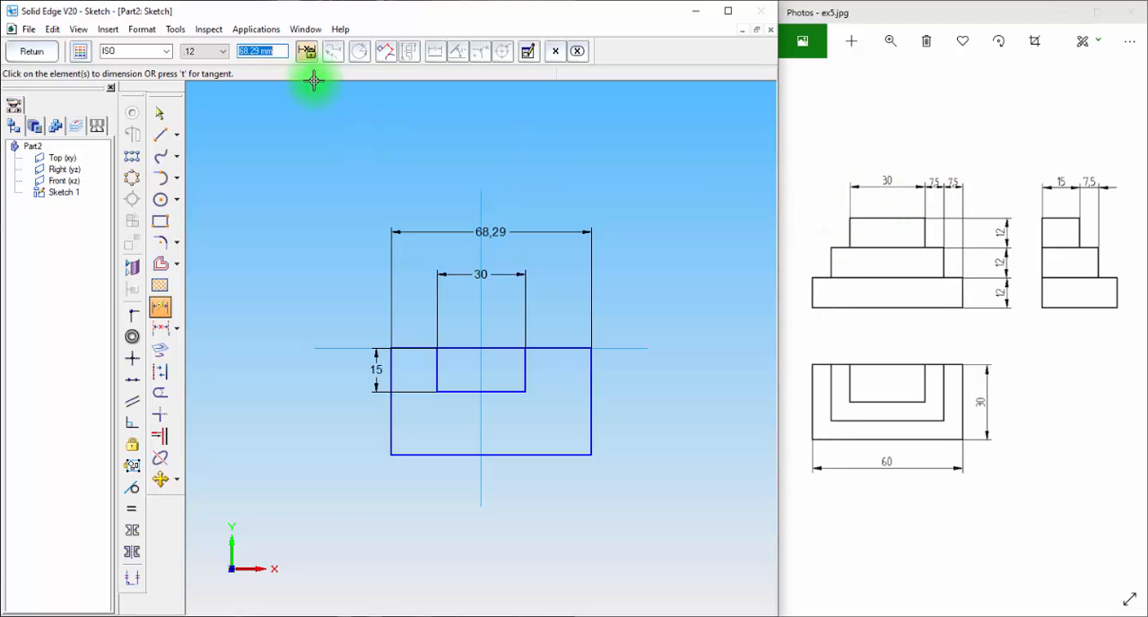
text(30+7,5+7,5)
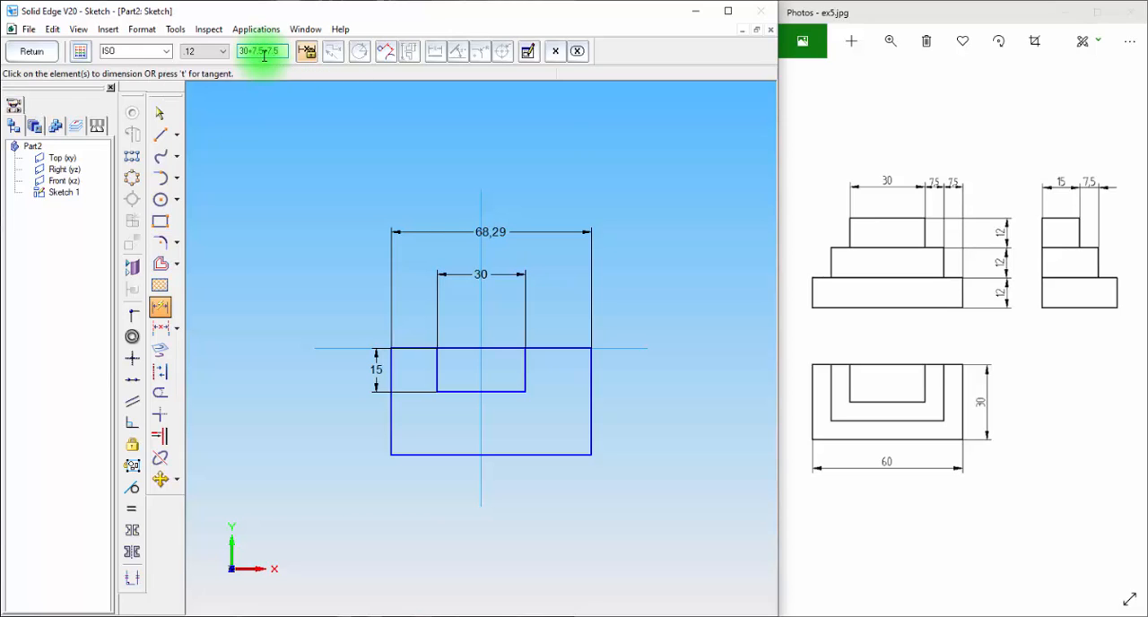
key(Return)
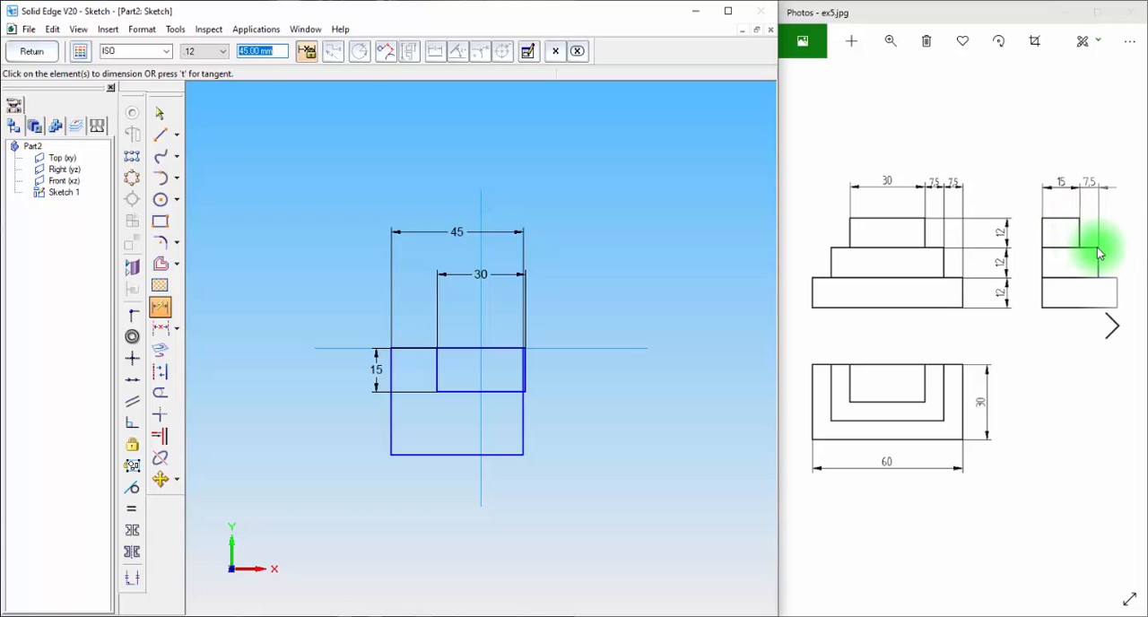
click(390, 429)
click(296, 427)
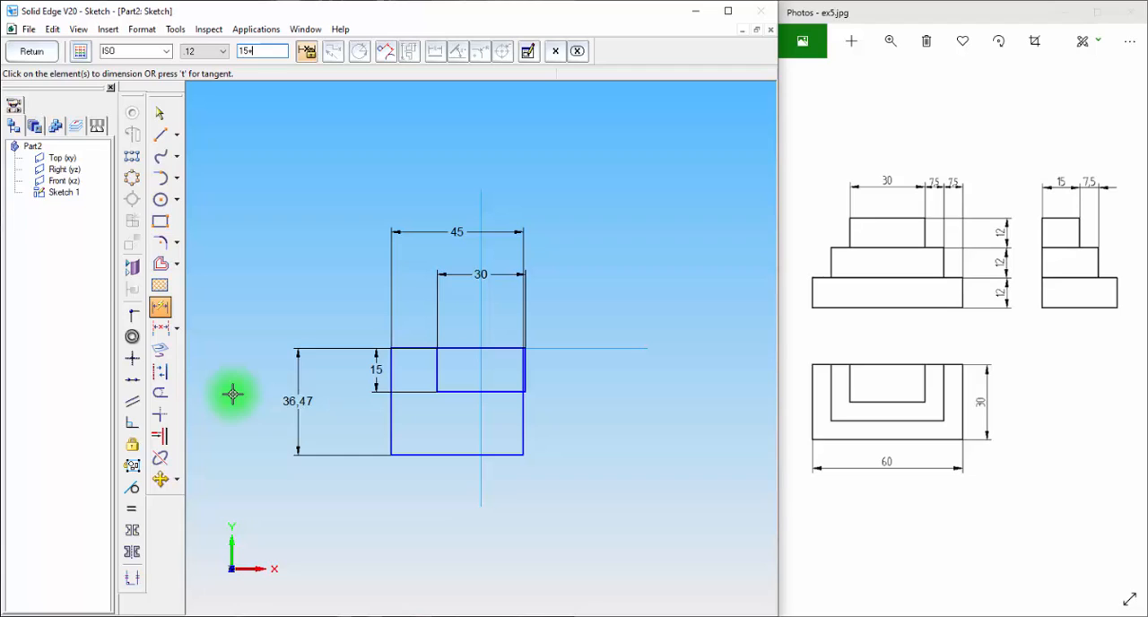
text(15+7.5)
key(Return)
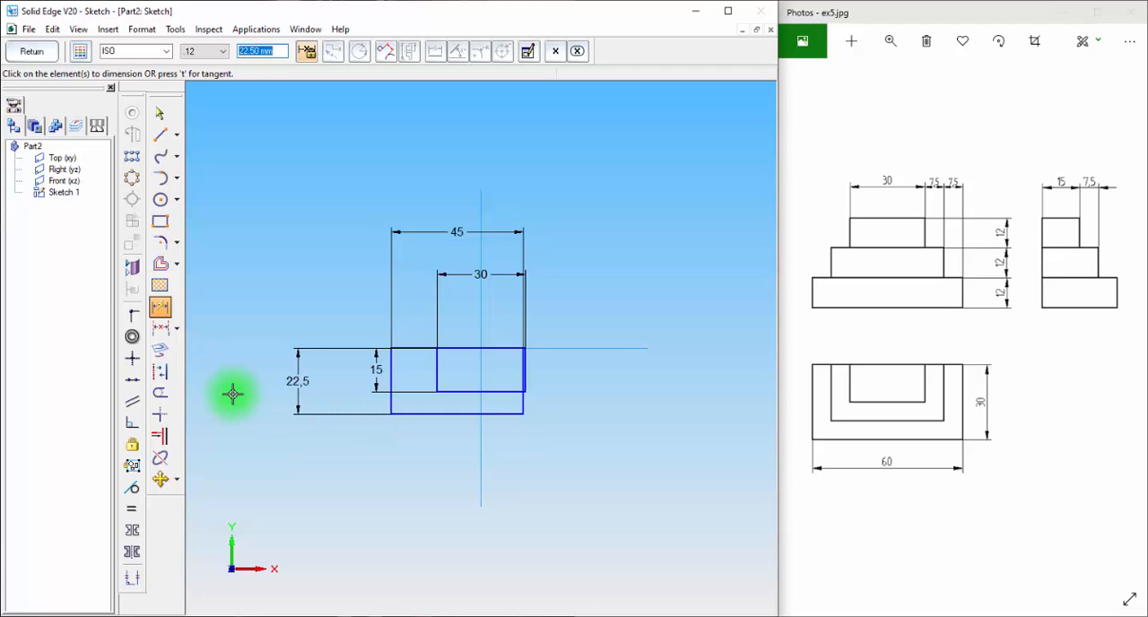
Connect the midpoint of the outer rectangle's upper edge to the vertical reference axis
click(132, 318)
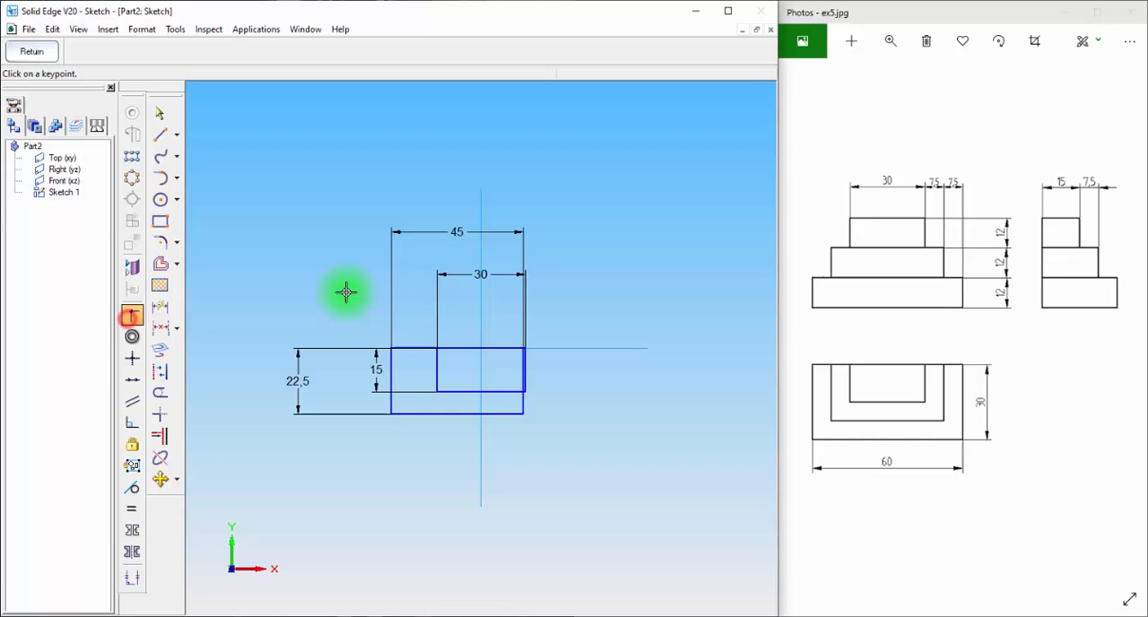
click(455, 347)
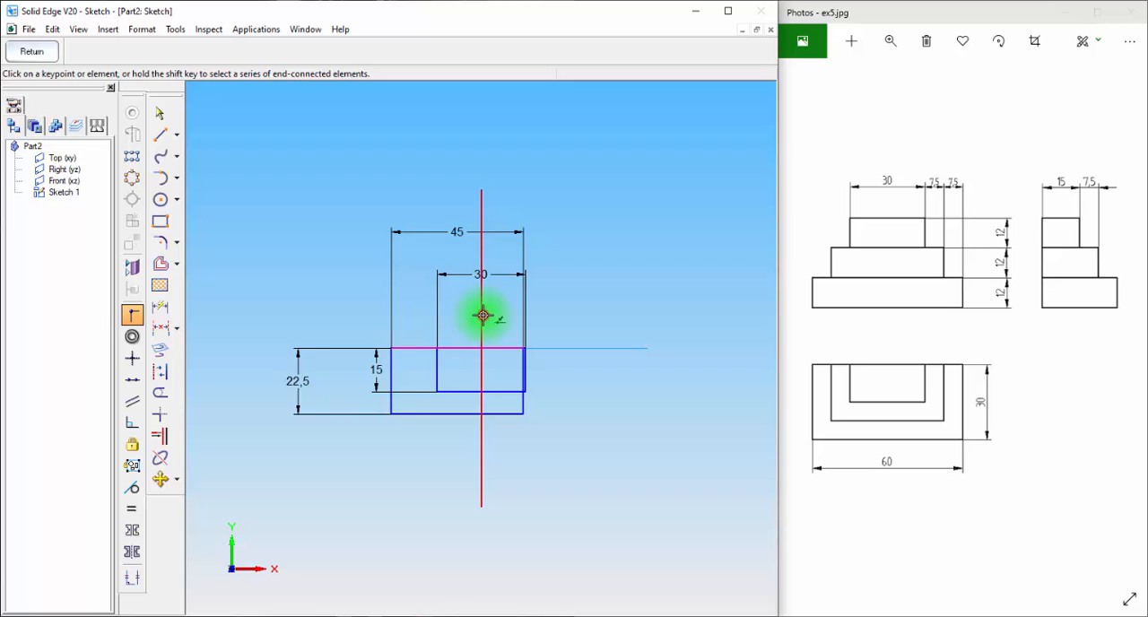
click(483, 313)
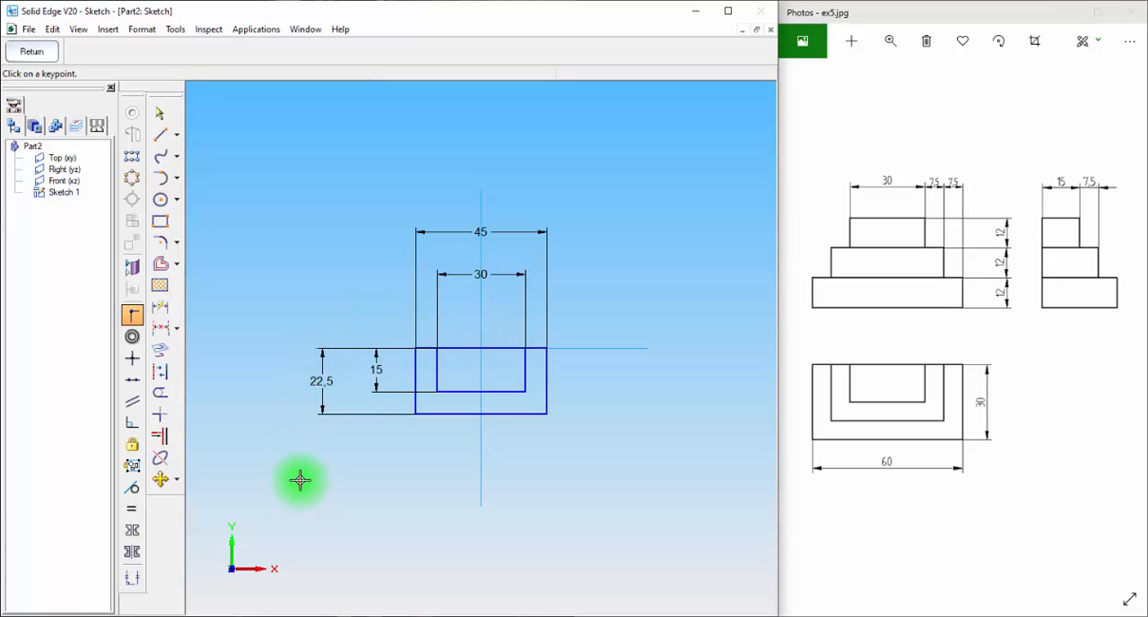
Undo the outer rectangle together with its dimensions and centring, and leave the Connect command
key(ctrl+z)
key(ctrl+z)
key(ctrl+z)
key(ctrl+z)
key(ctrl+z)
key(ctrl+z)
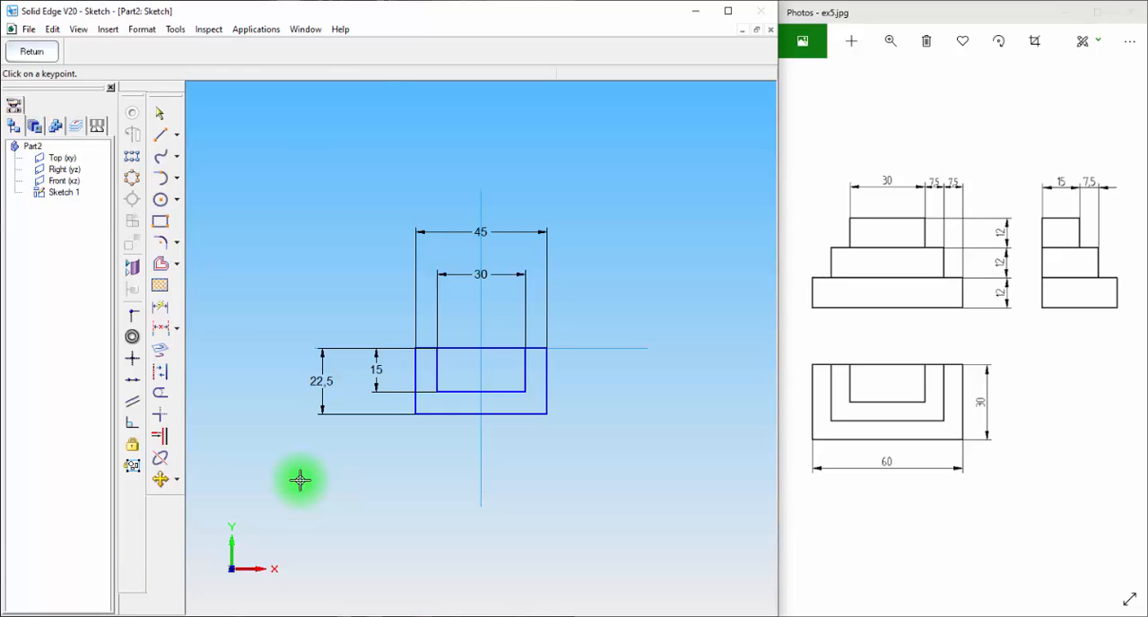
key(Escape)
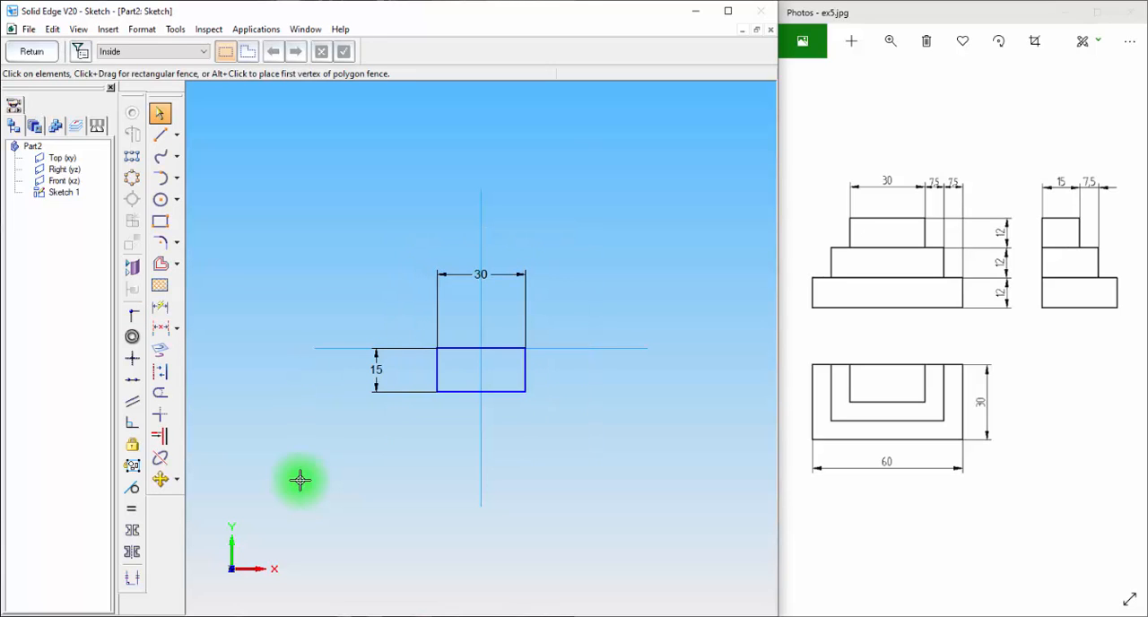
Offset the 30 by 15 mm rectangle outward twice at a distance of 7.5 mm, selecting it as a chain
click(176, 263)
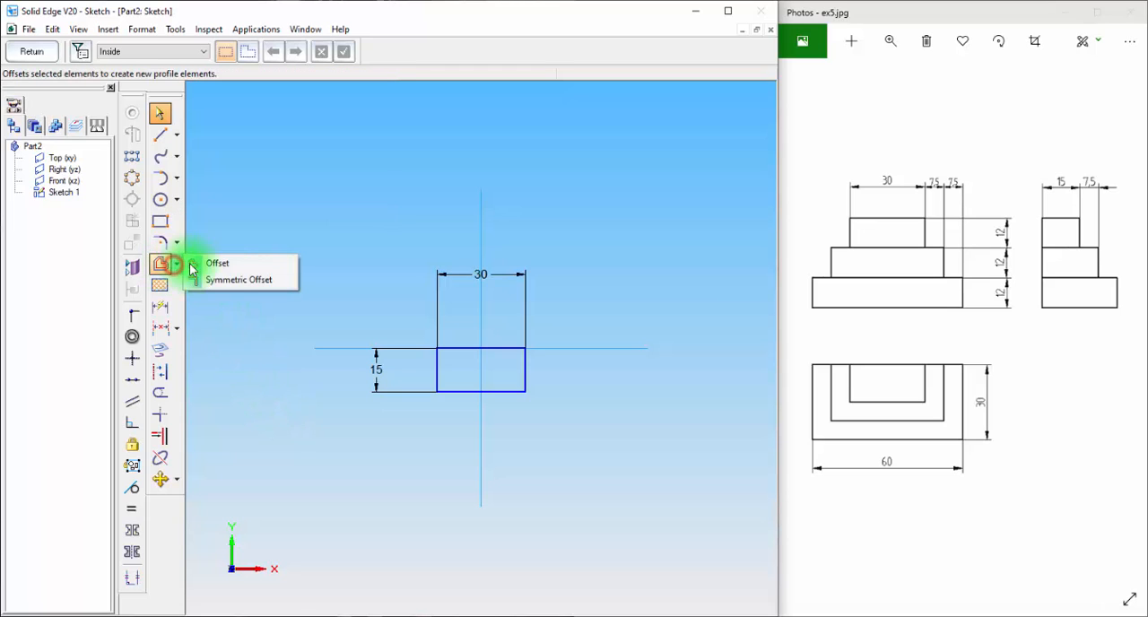
click(238, 263)
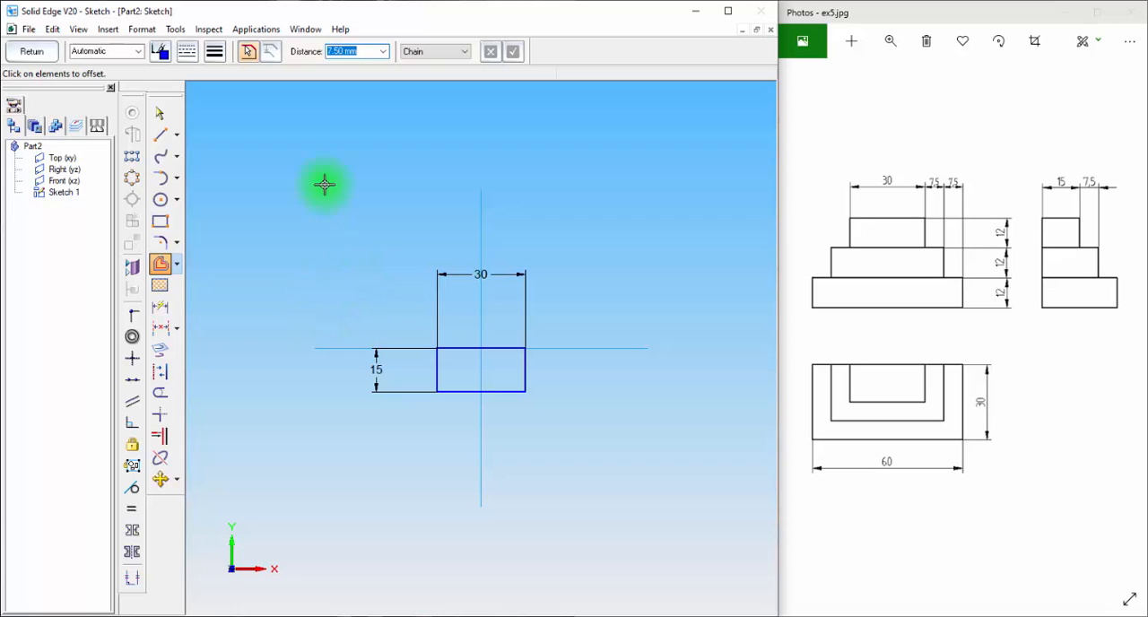
click(456, 350)
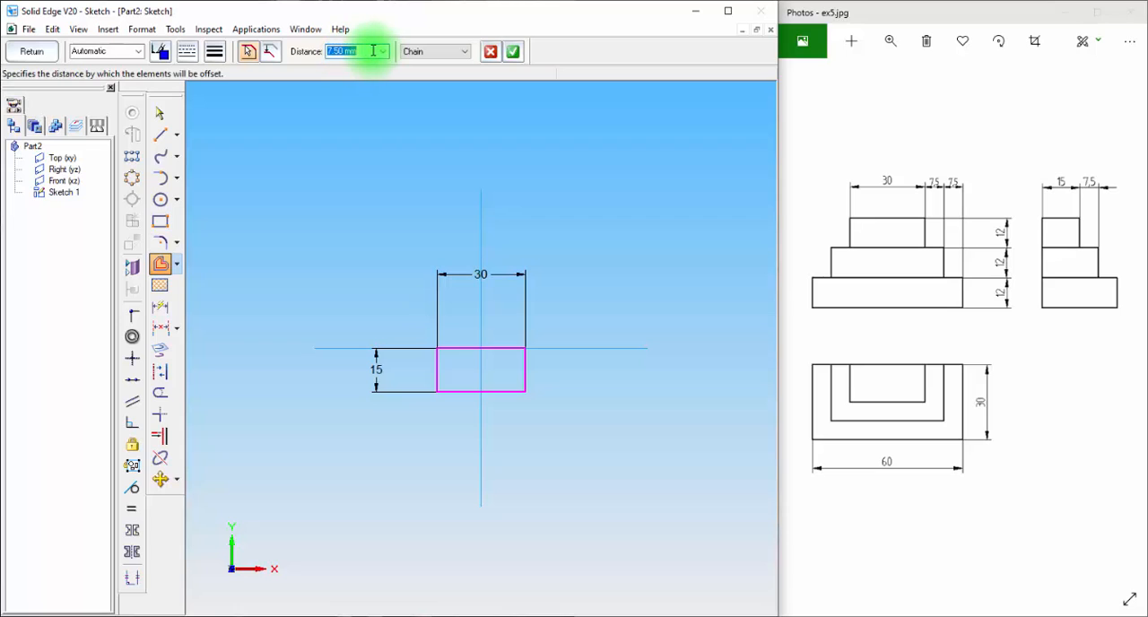
click(513, 51)
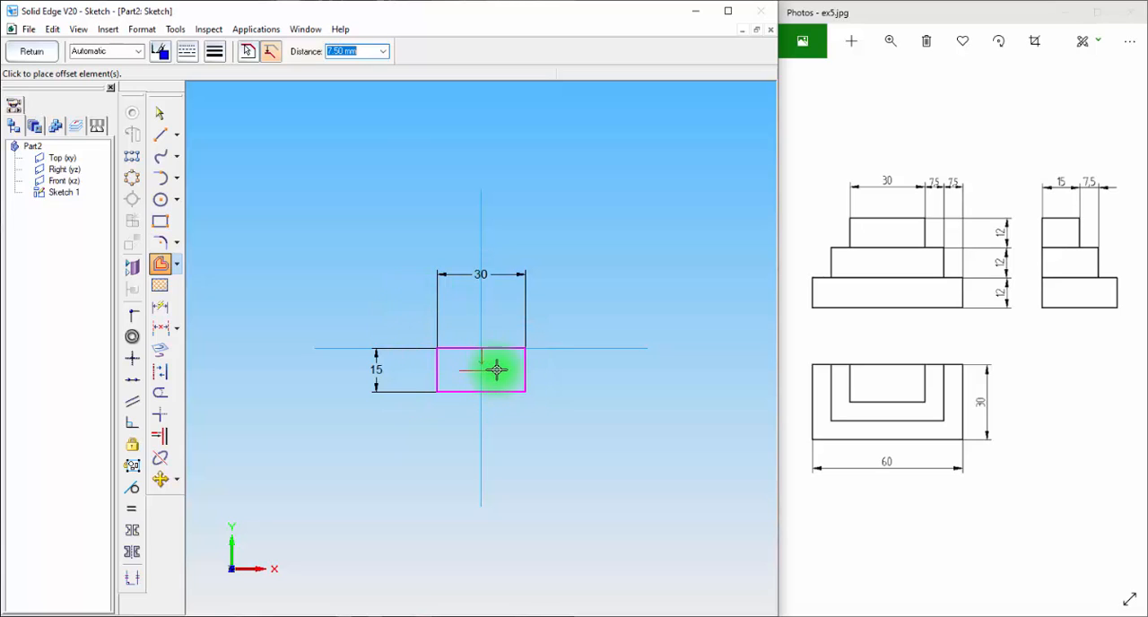
click(392, 319)
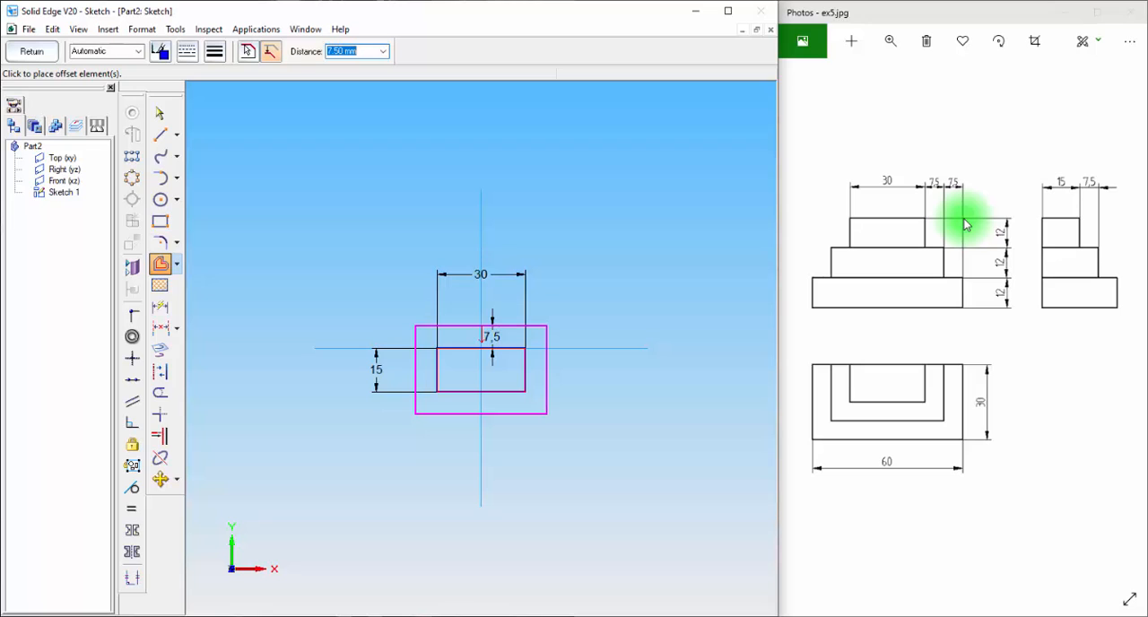
click(362, 305)
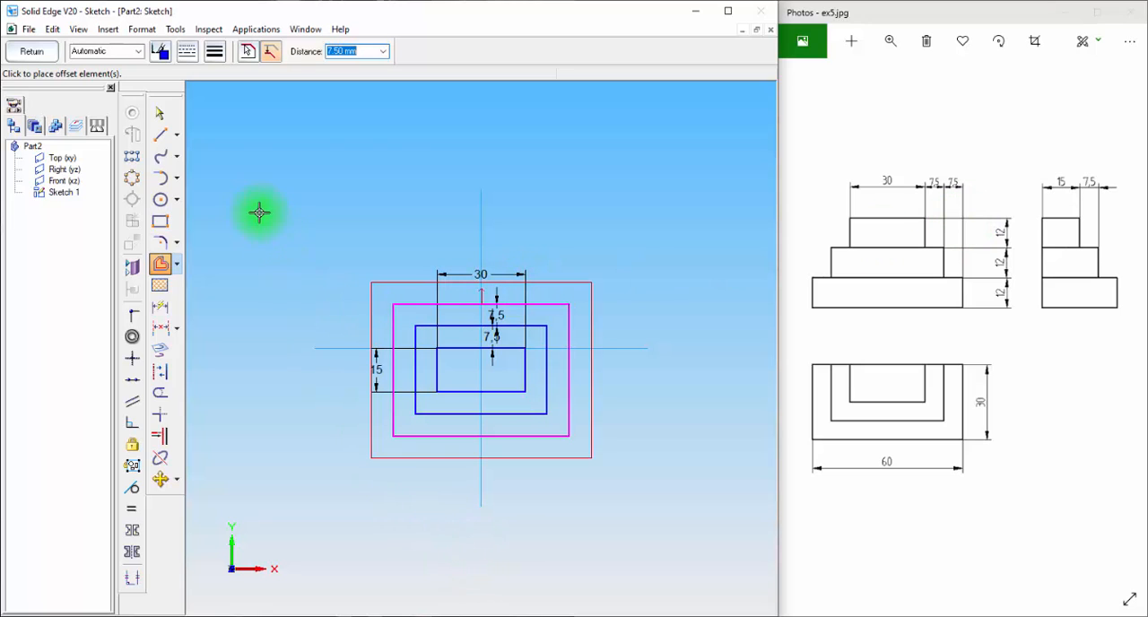
Draw horizontal lines across both offset rectangles level with the inner rectangle's upper edge and trim away the geometry above them
click(159, 113)
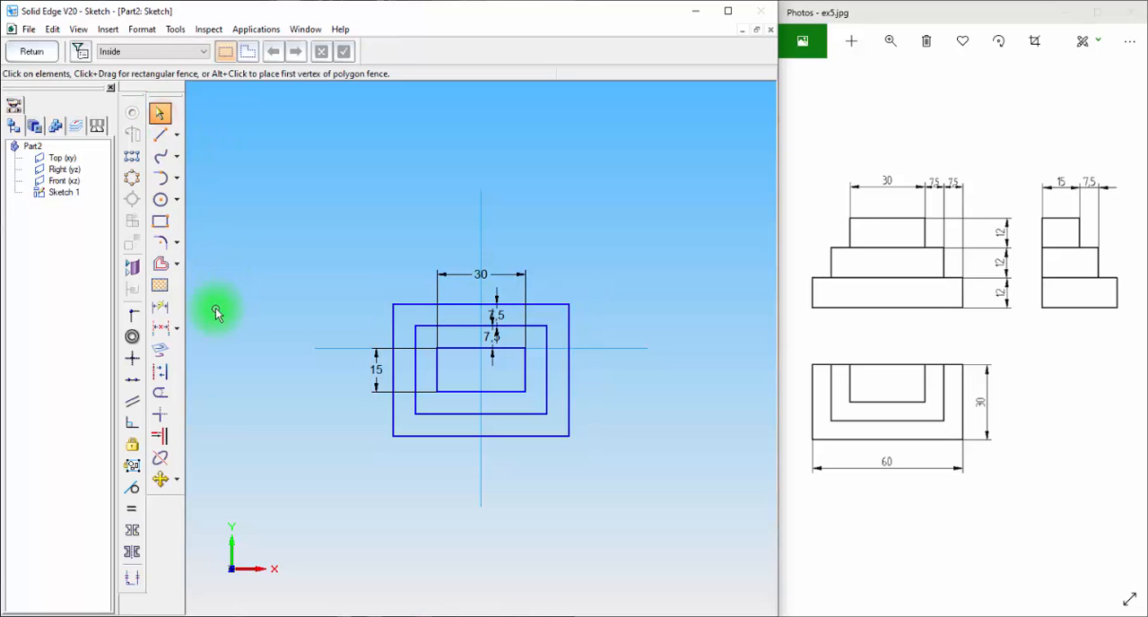
click(162, 136)
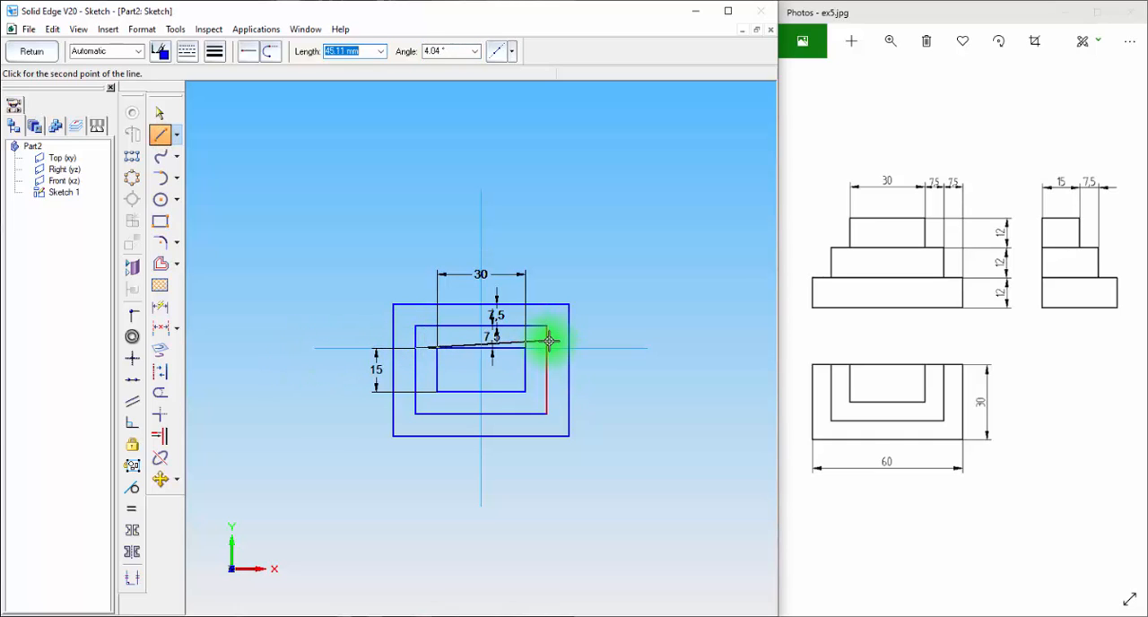
right_click(240, 421)
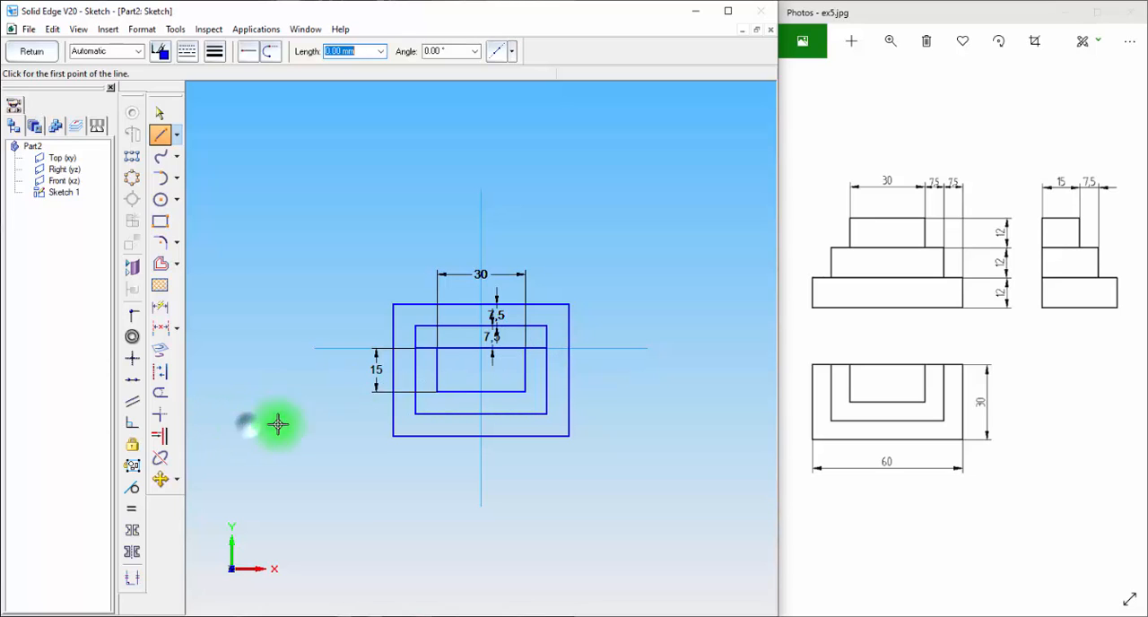
click(393, 348)
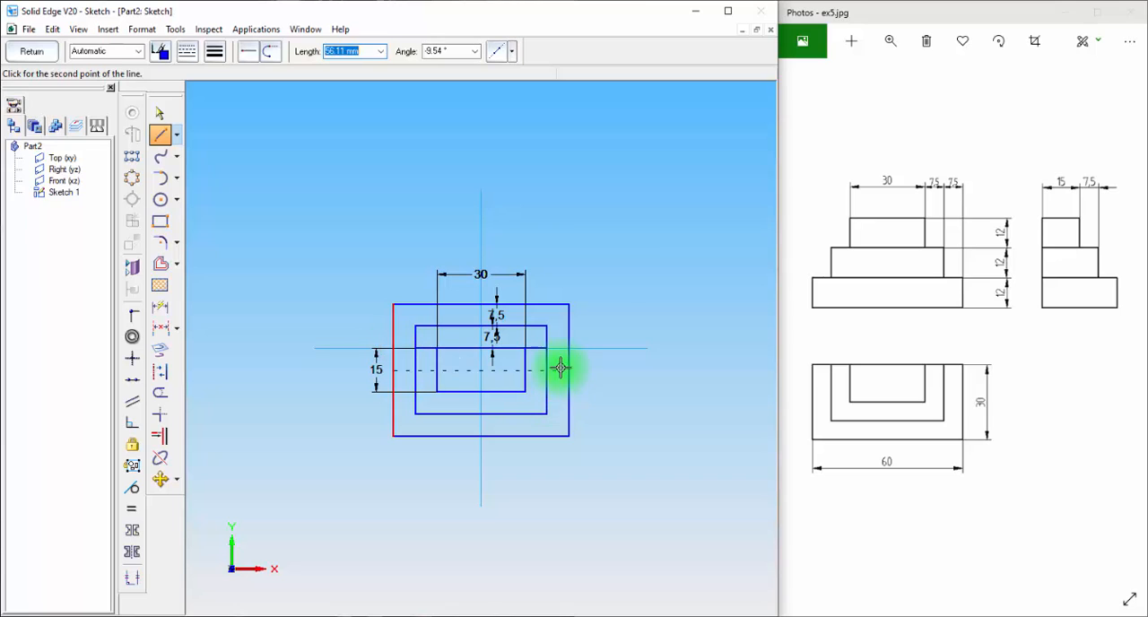
click(569, 348)
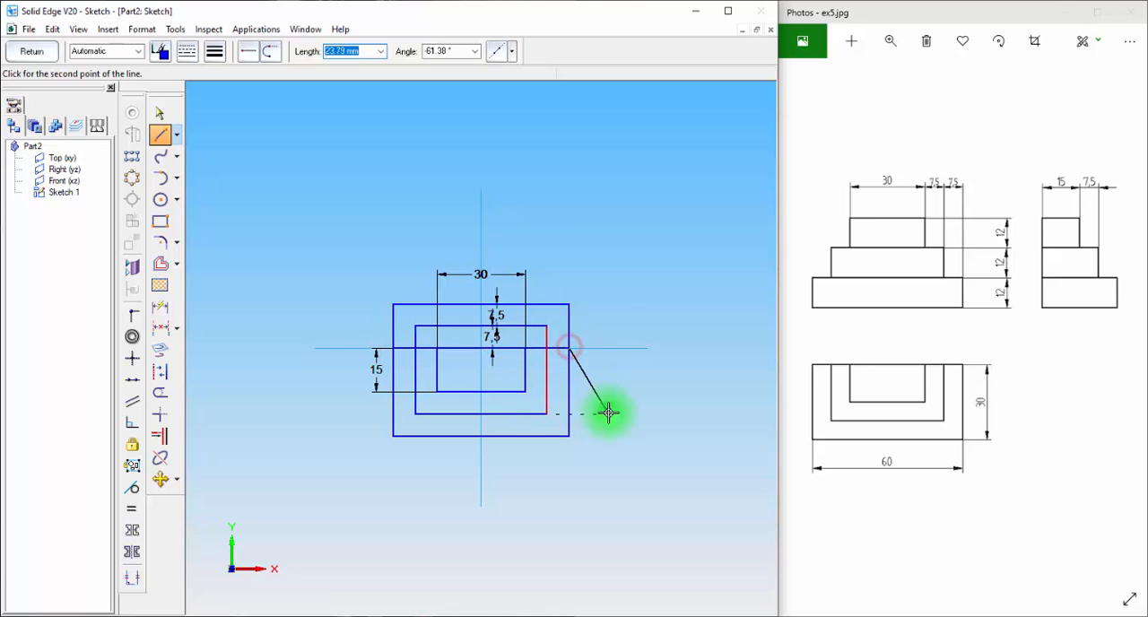
right_click(605, 409)
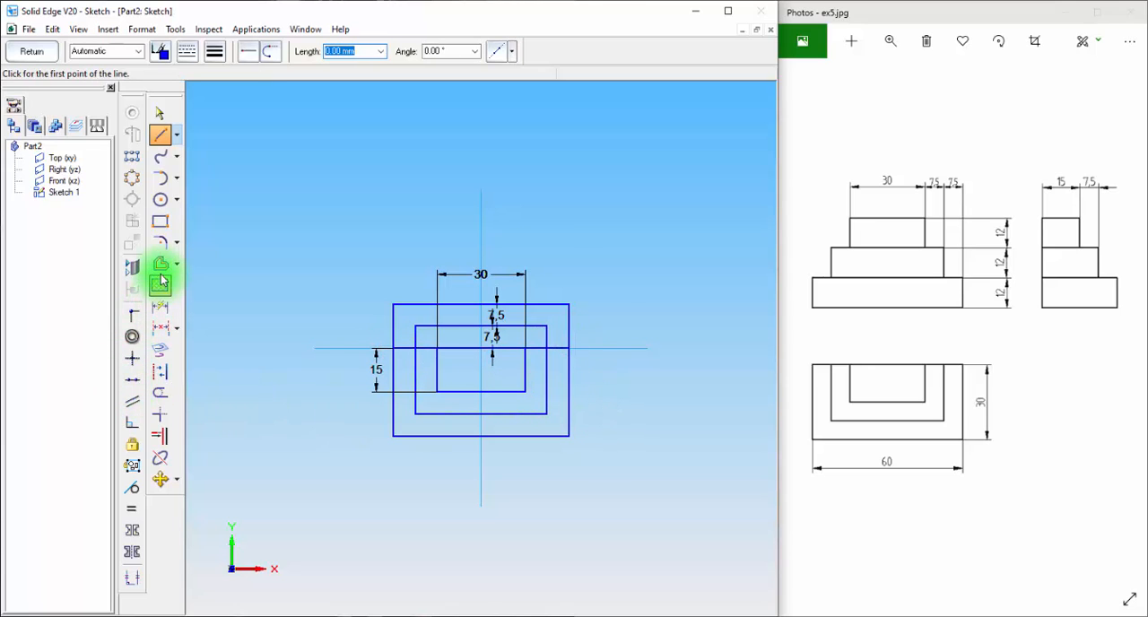
click(160, 392)
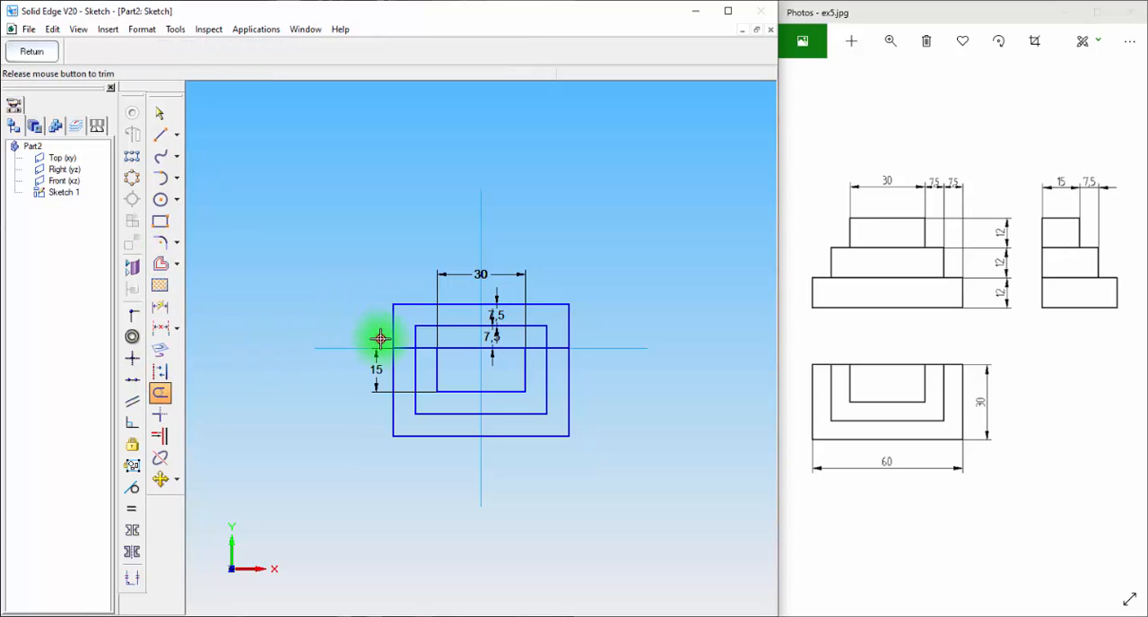
mouse_move(380, 338)
mouse_down()
mouse_move(597, 330)
mouse_move(545, 328)
mouse_move(472, 266)
mouse_move(444, 267)
mouse_up()
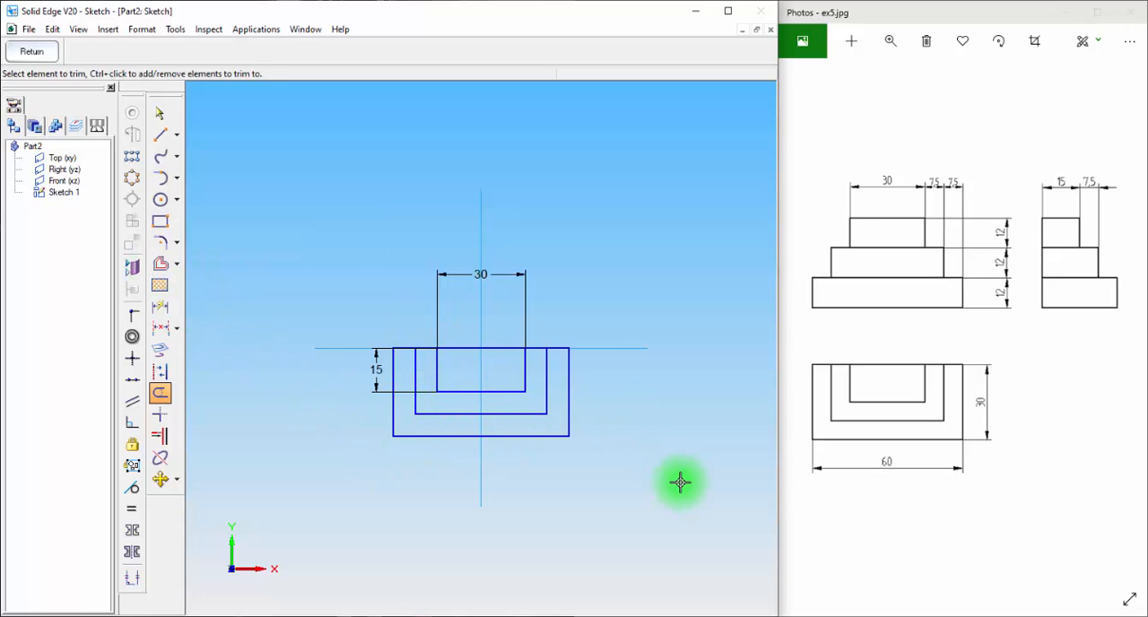
Undo the trimming, the horizontal lines and both offset rectangles, keeping the centred 30 by 15 mm rectangle
key(ctrl+z)
key(ctrl+z)
key(ctrl+z)
key(ctrl+z)
key(ctrl+z)
key(ctrl+z)
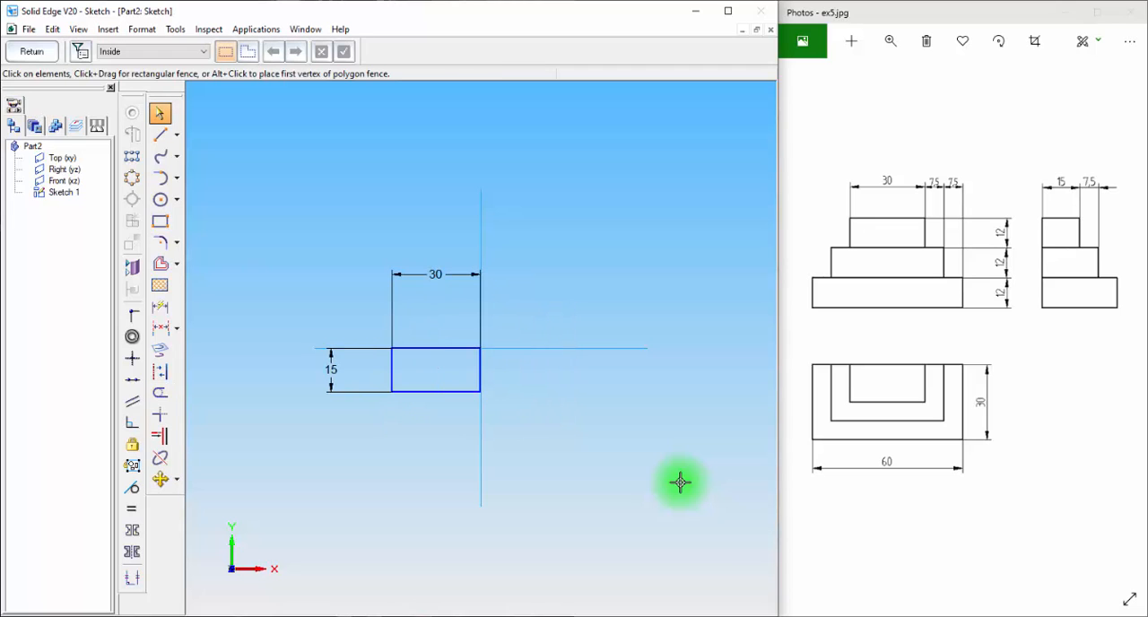
key(ctrl+z)
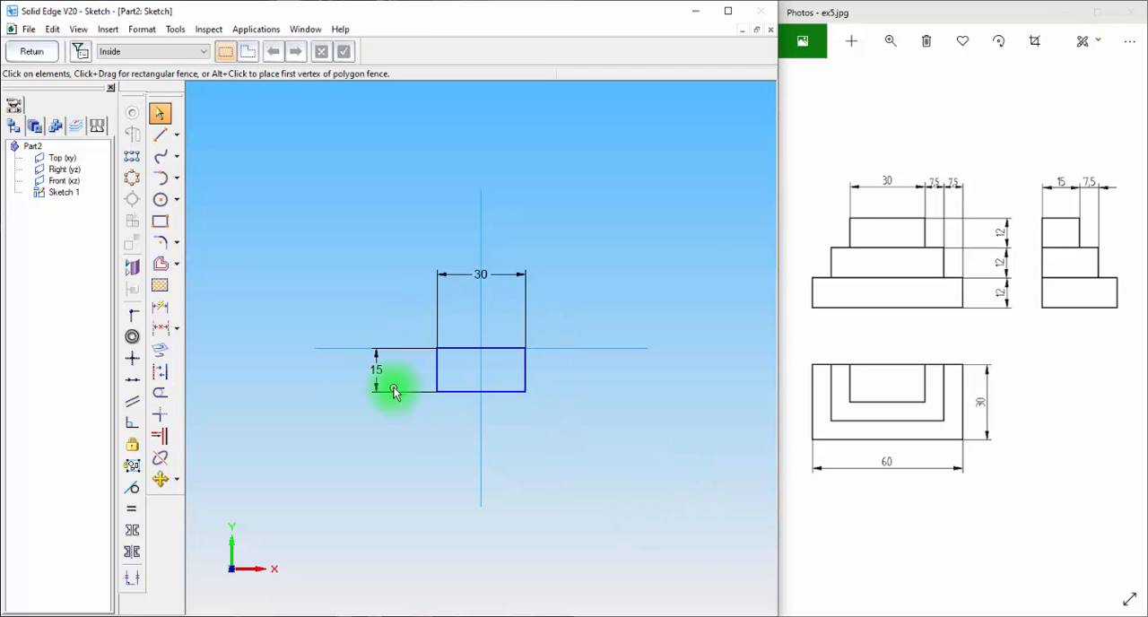
Offset only the two vertical sides and the lower side of the rectangle outward twice at 7.5 mm, using Single selection
click(161, 266)
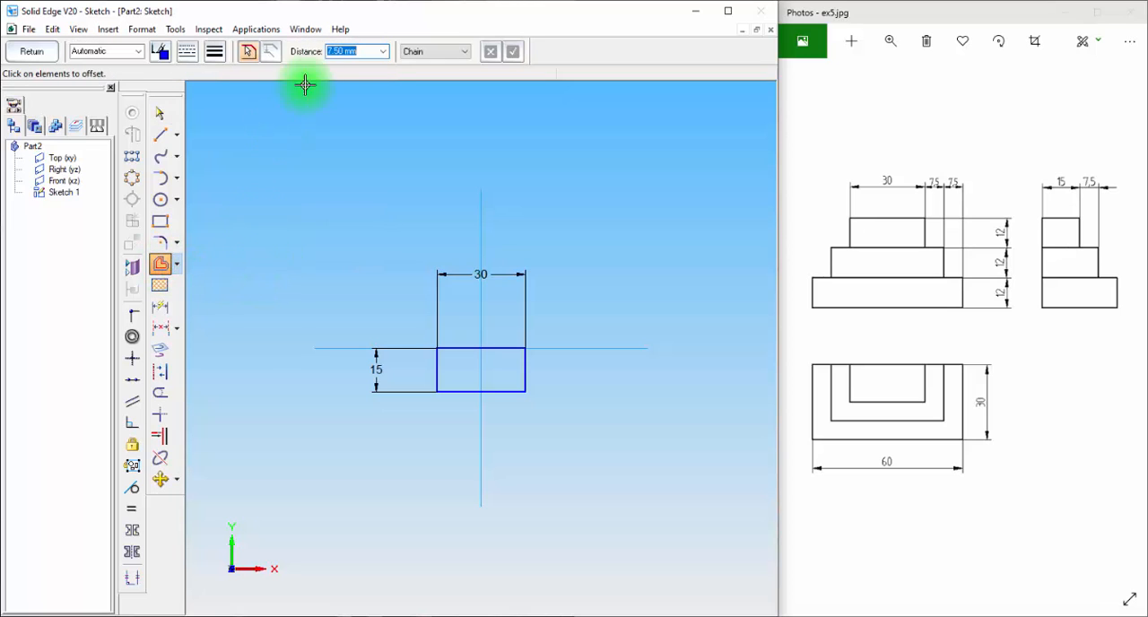
click(441, 52)
click(428, 62)
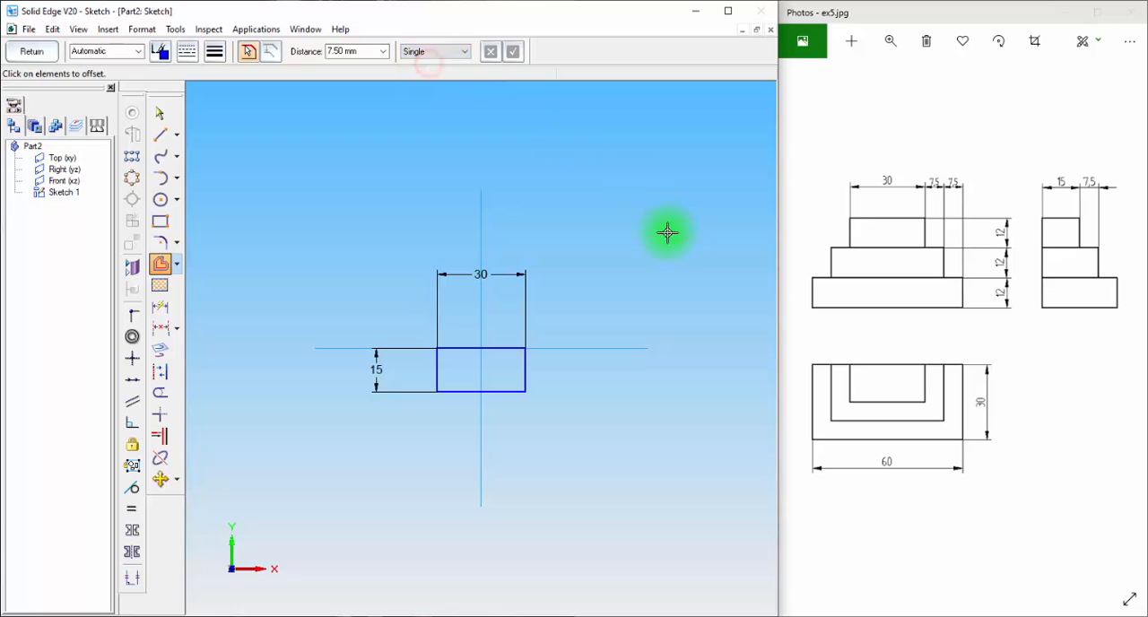
click(526, 369)
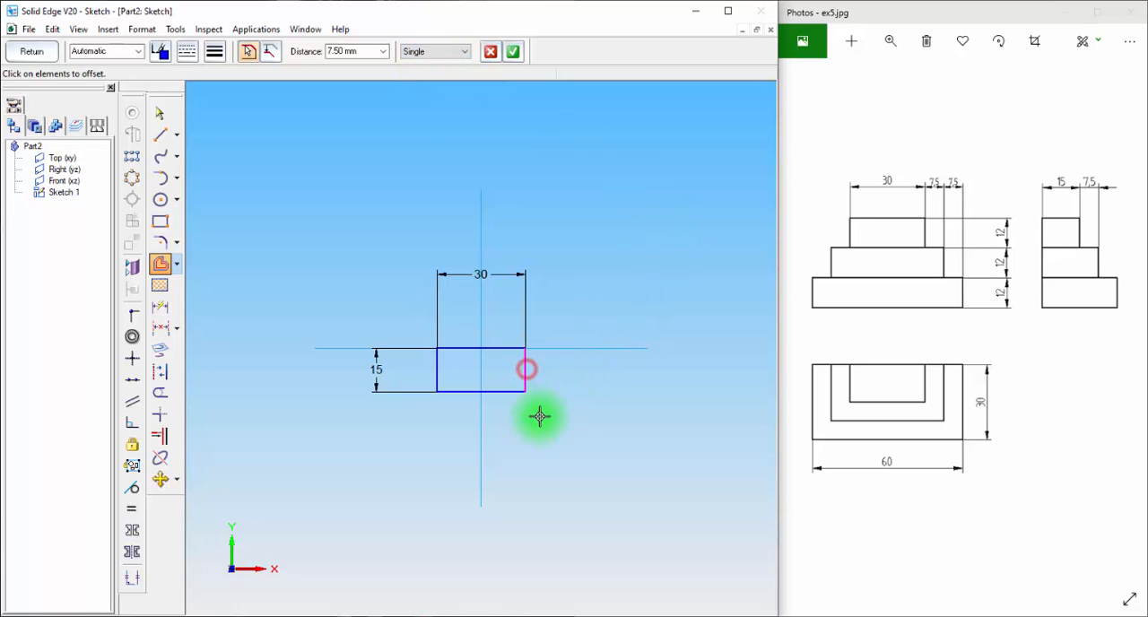
click(503, 391)
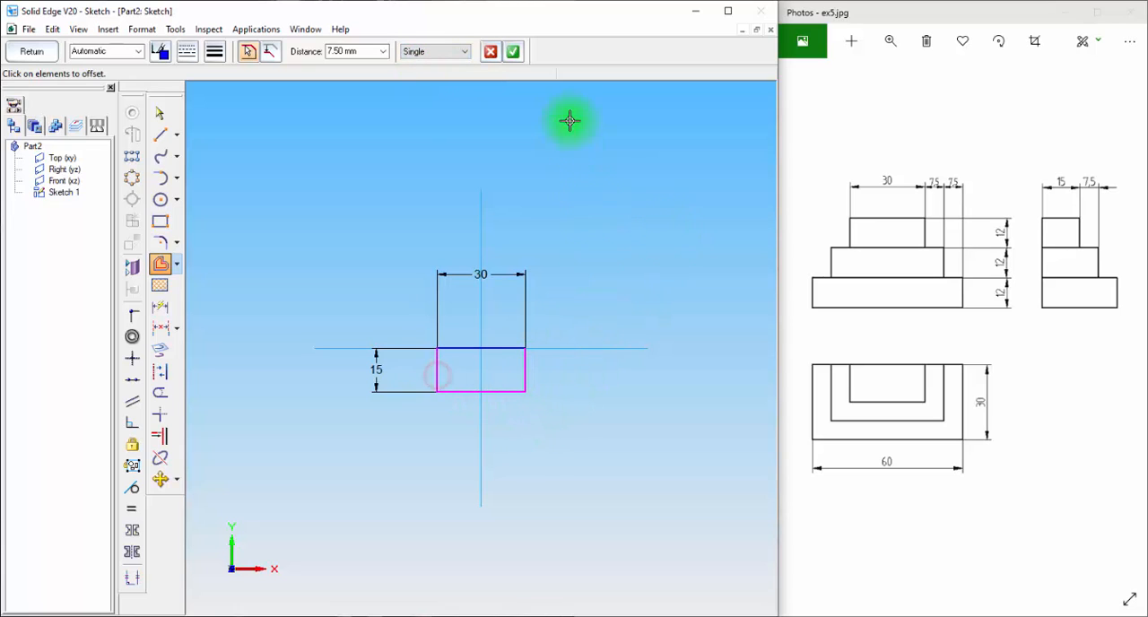
click(513, 51)
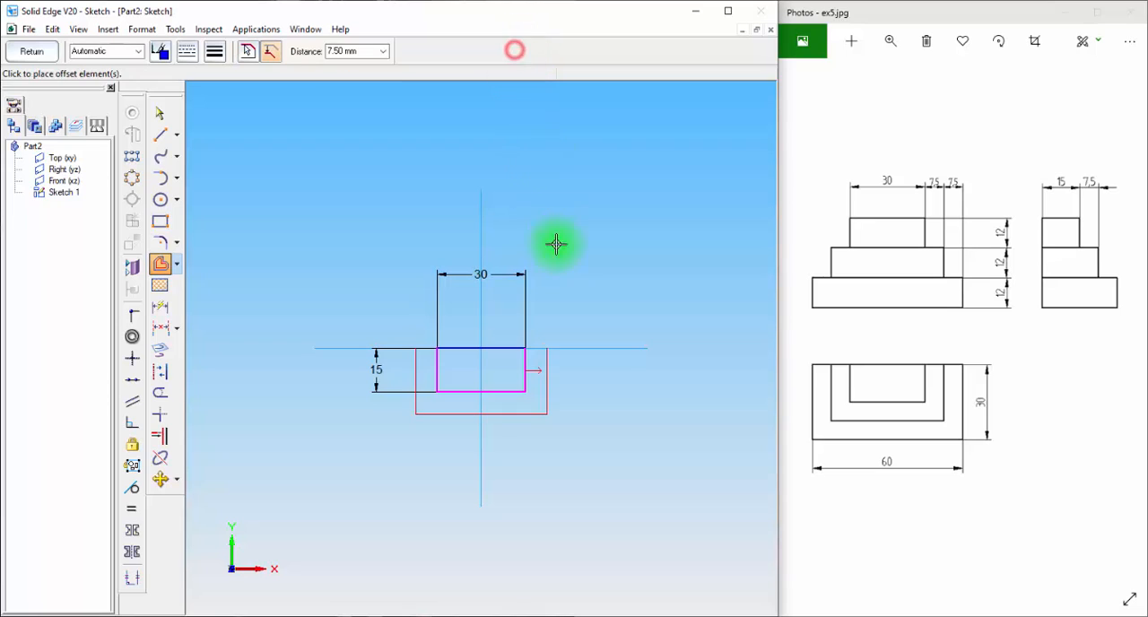
click(586, 386)
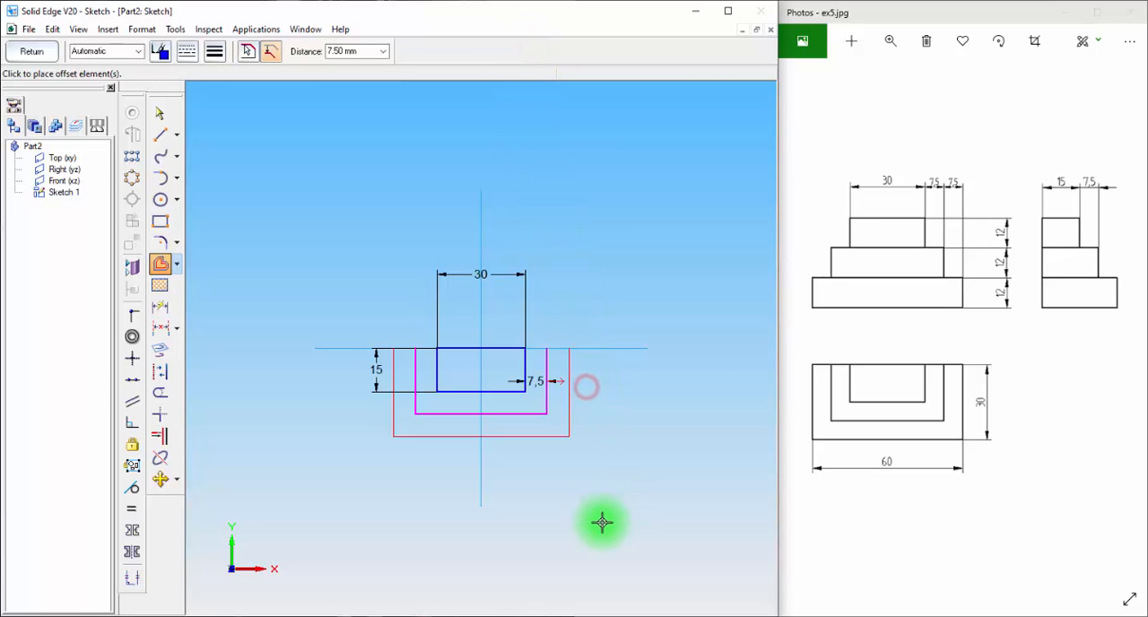
click(588, 450)
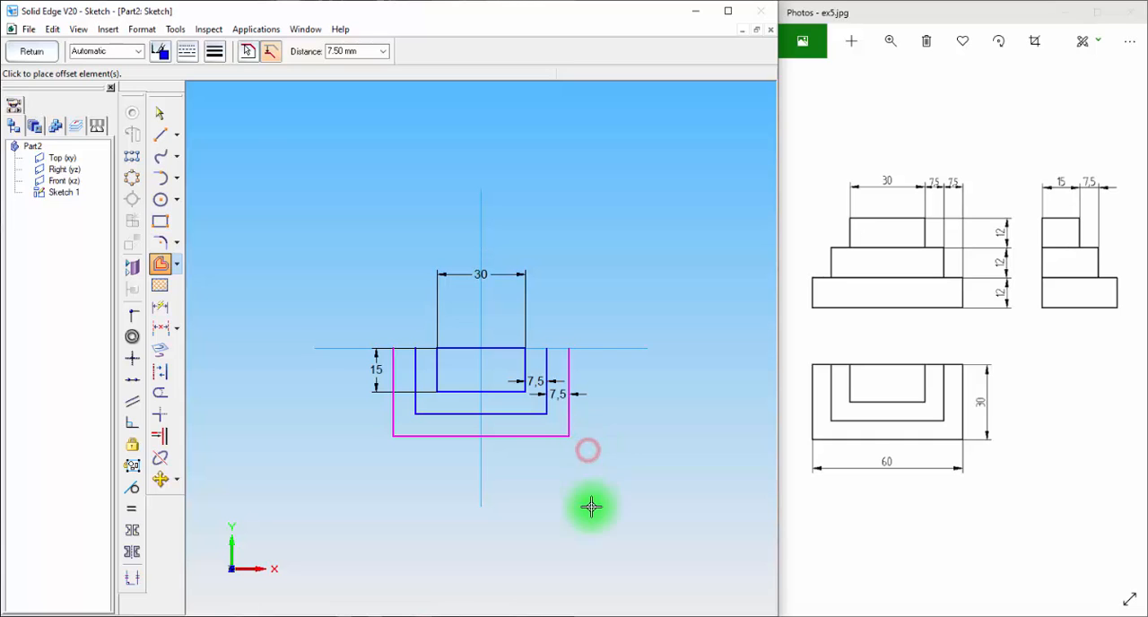
Close the two open offset profiles with 45 mm and 60 mm lines along the horizontal axis, and finish the sketch
click(160, 136)
click(159, 141)
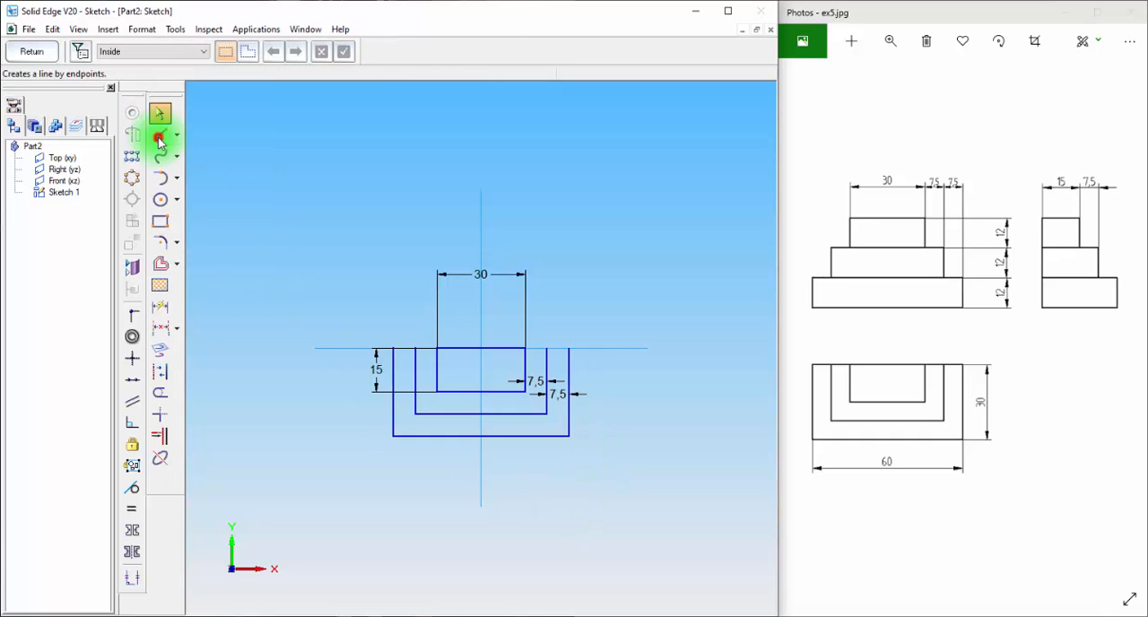
click(415, 347)
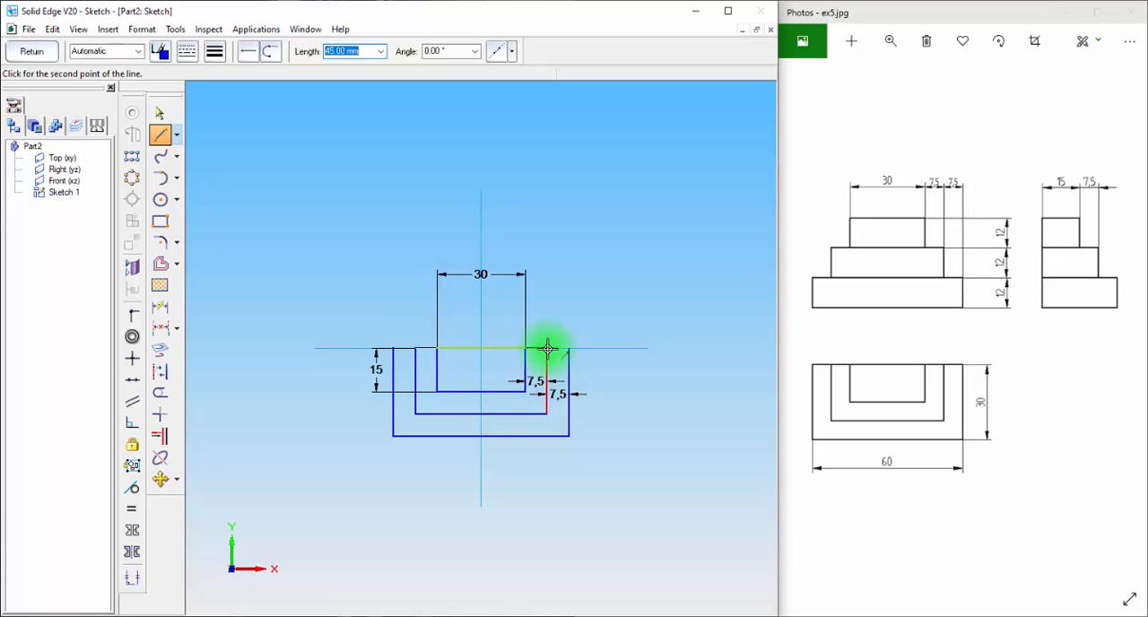
click(602, 277)
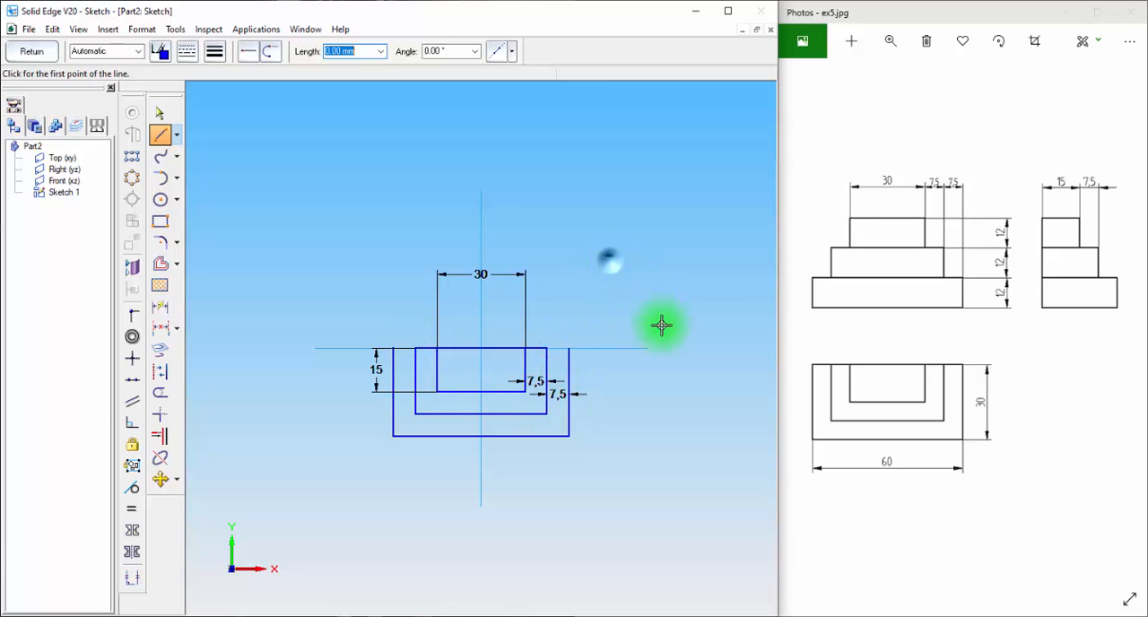
click(569, 347)
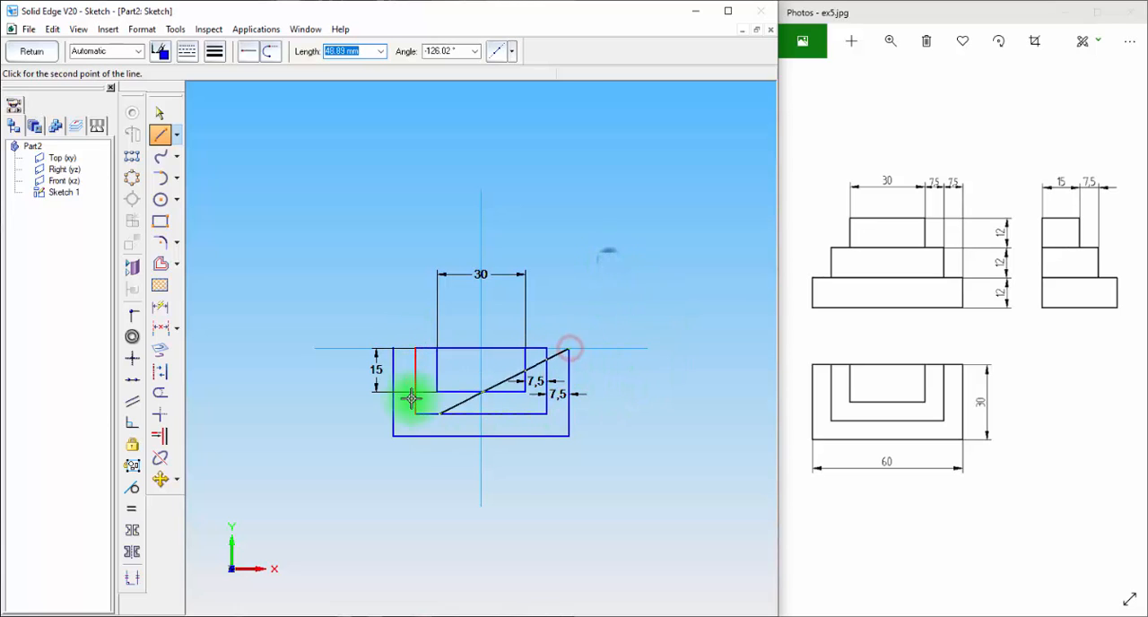
click(390, 347)
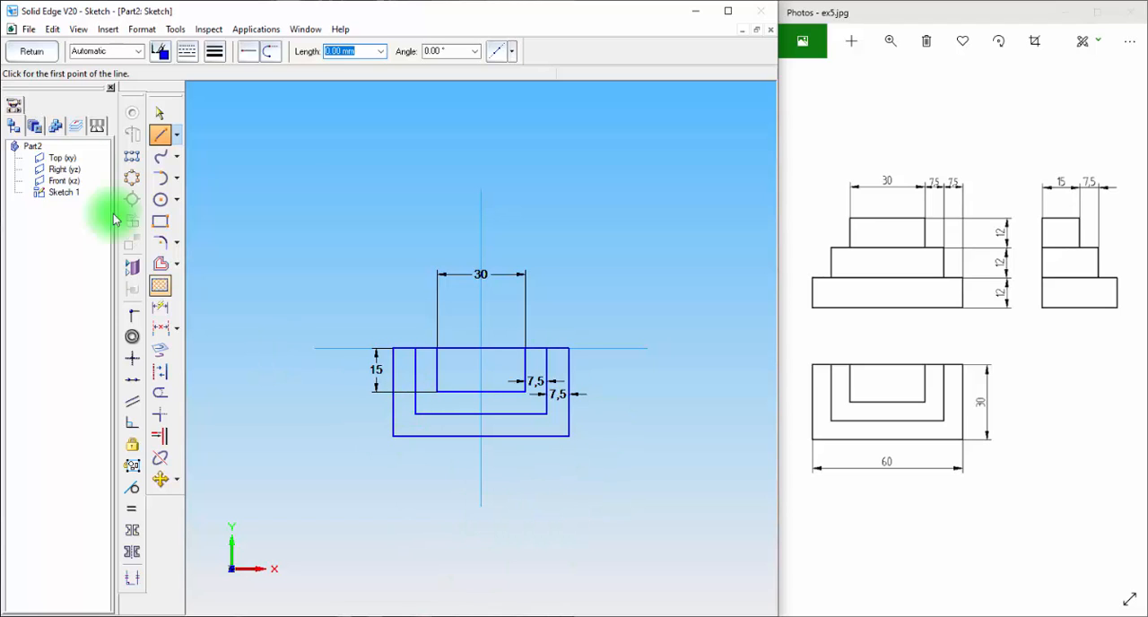
click(31, 51)
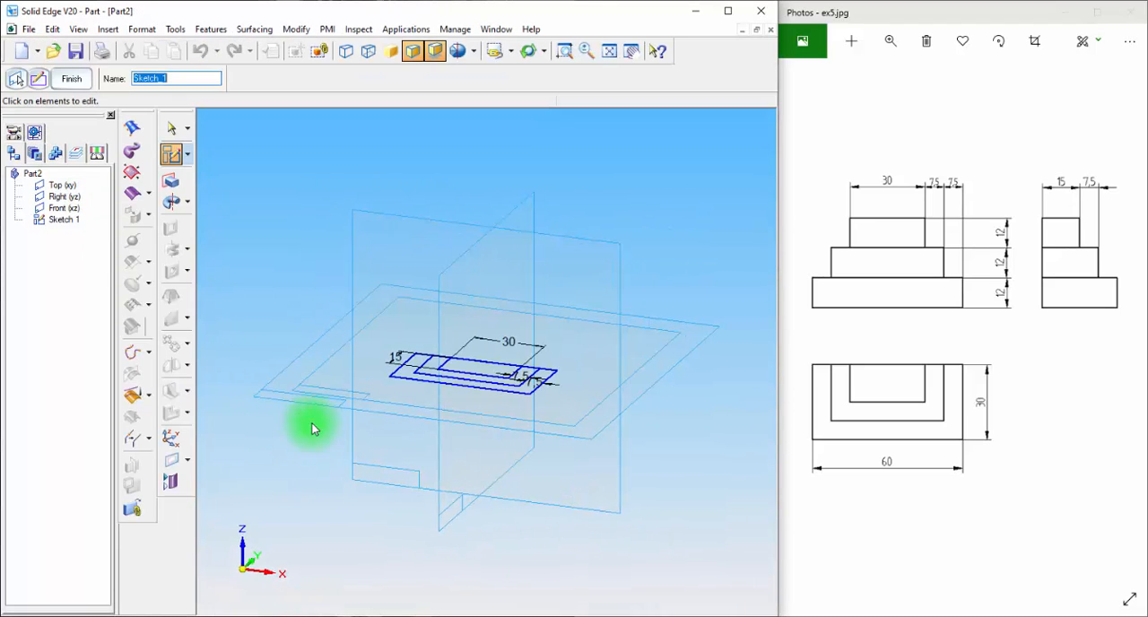
Extrude the outermost sketch rectangle 12 mm upward as the base step of the block
click(169, 183)
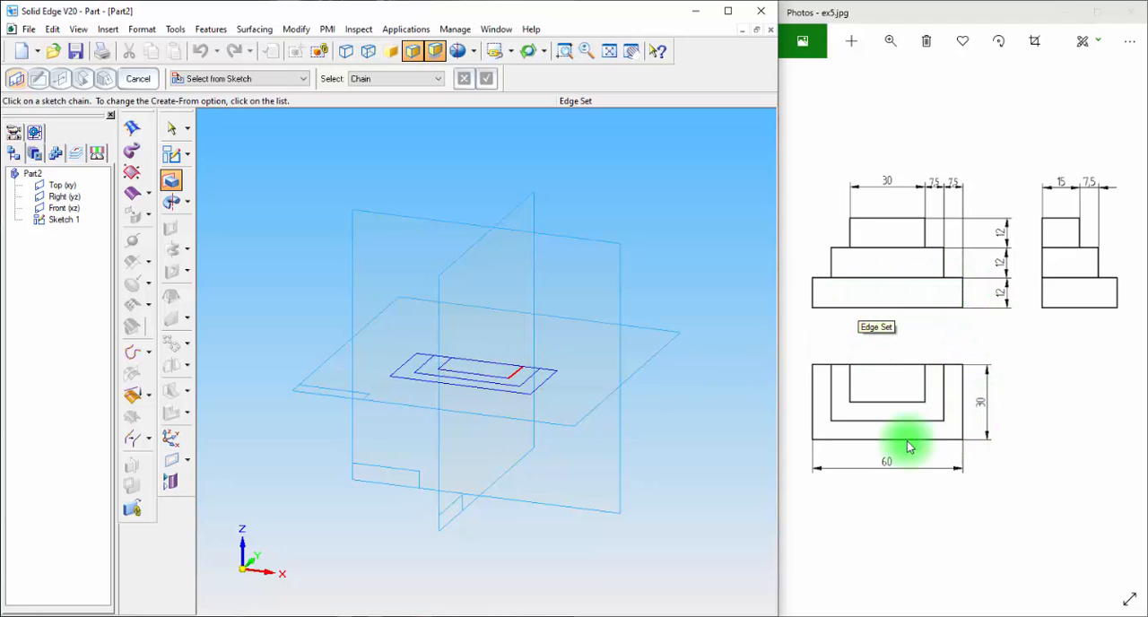
click(539, 391)
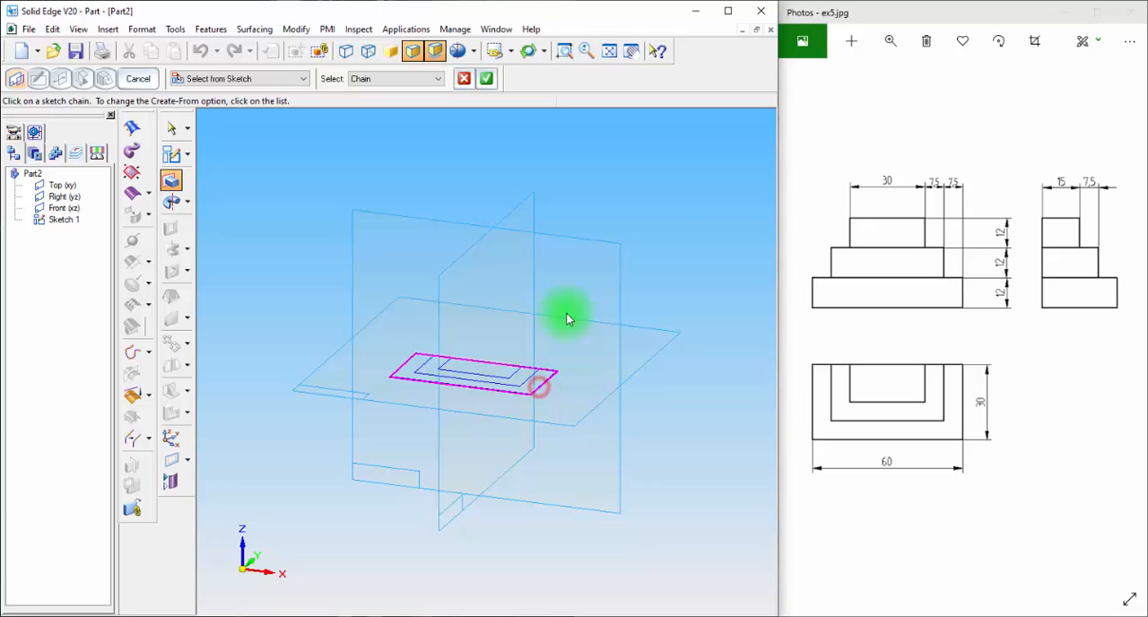
click(487, 78)
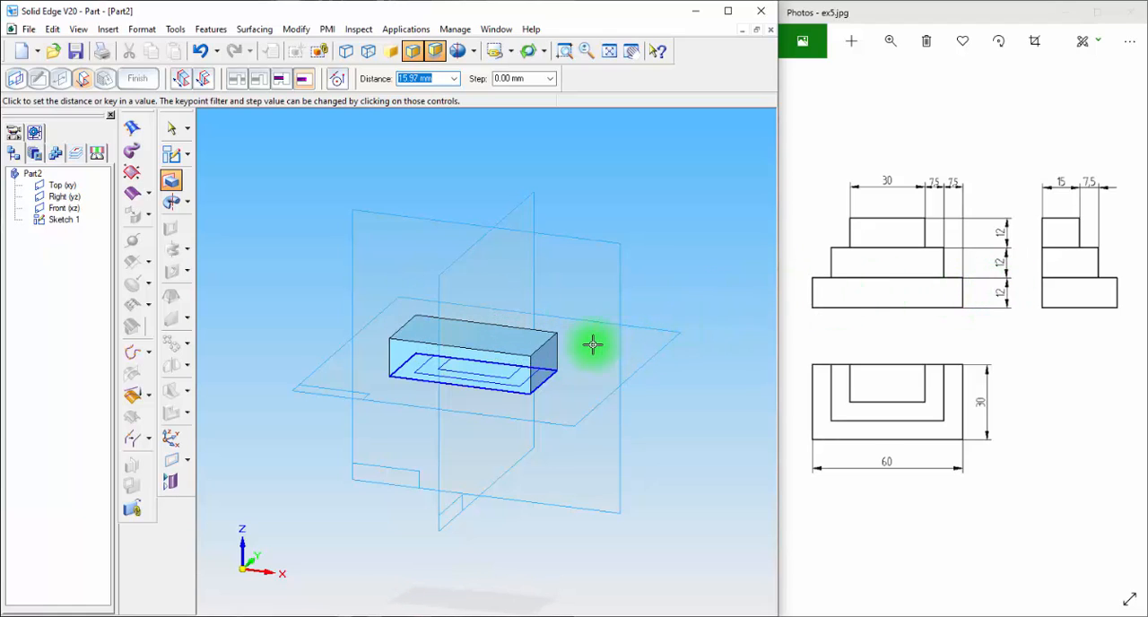
key(Return)
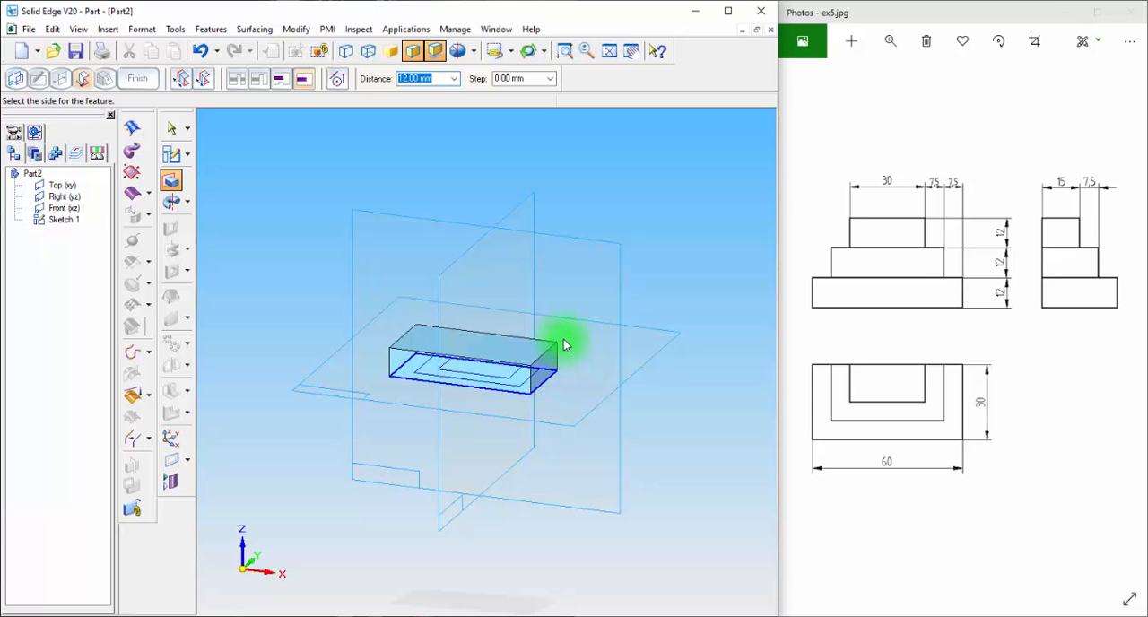
click(562, 338)
click(137, 78)
Try to extrude the middle sketch rectangle upward, and return to the model with only the base step extruded
click(170, 182)
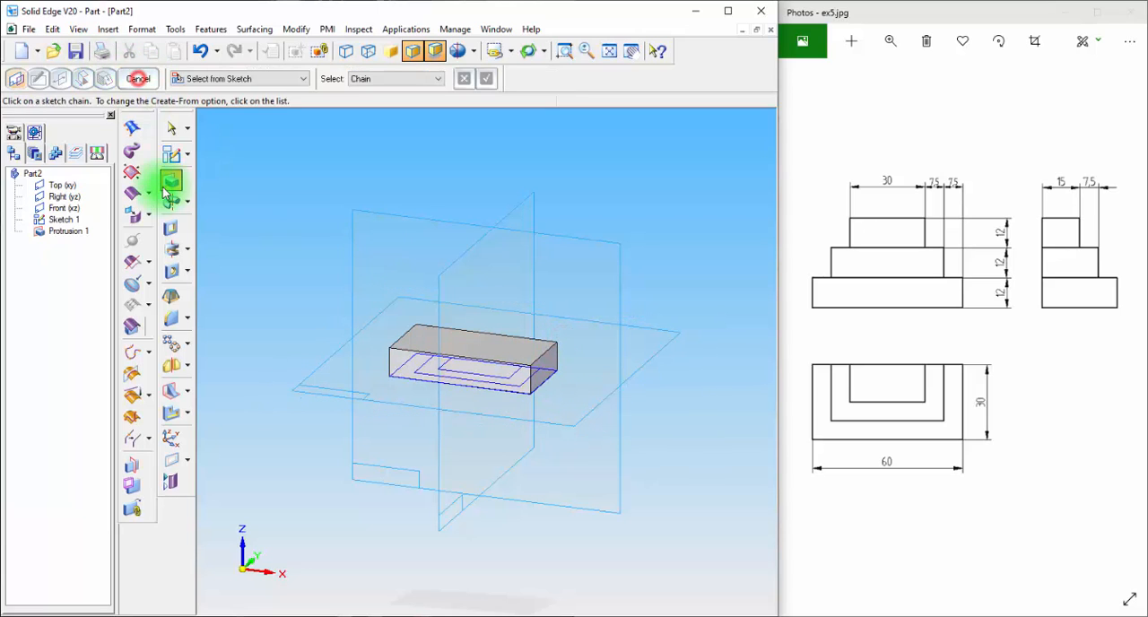
click(535, 380)
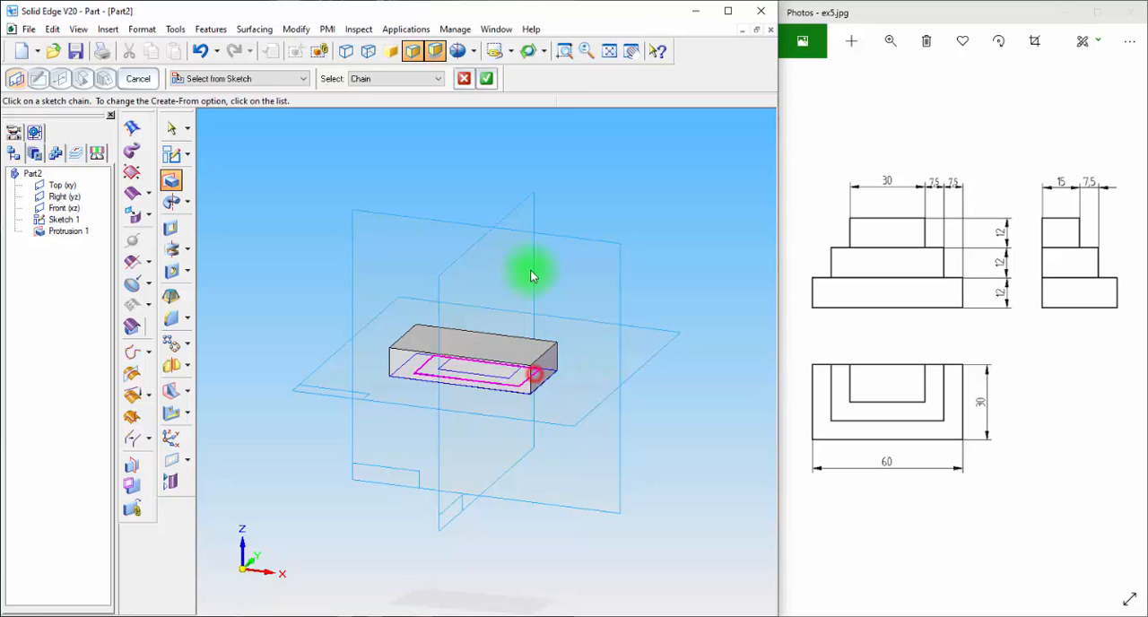
click(486, 78)
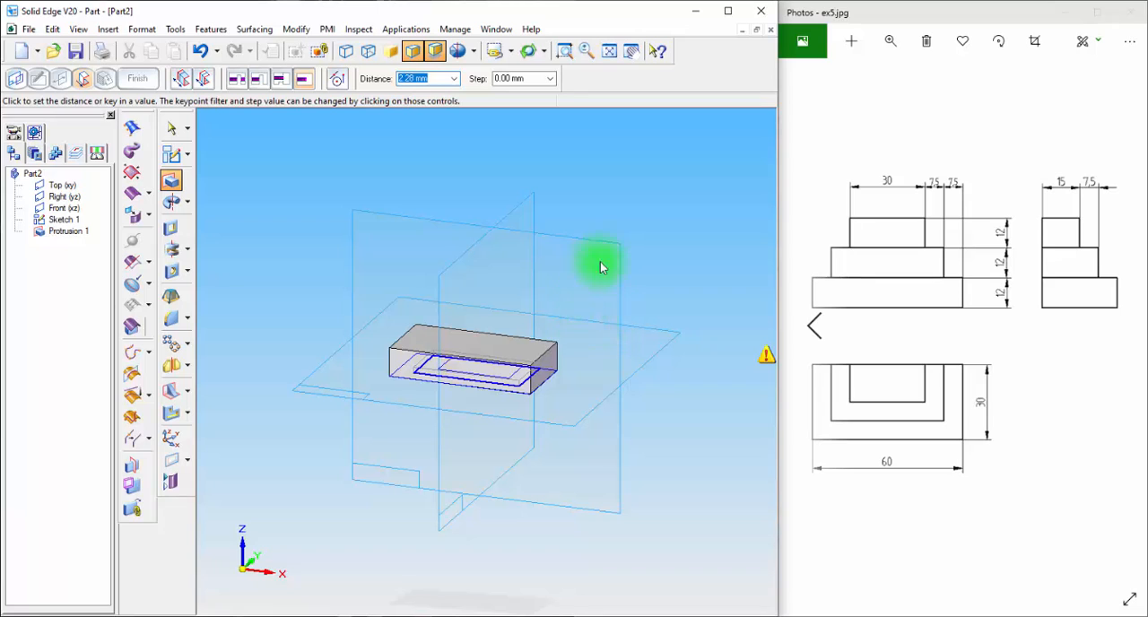
click(443, 78)
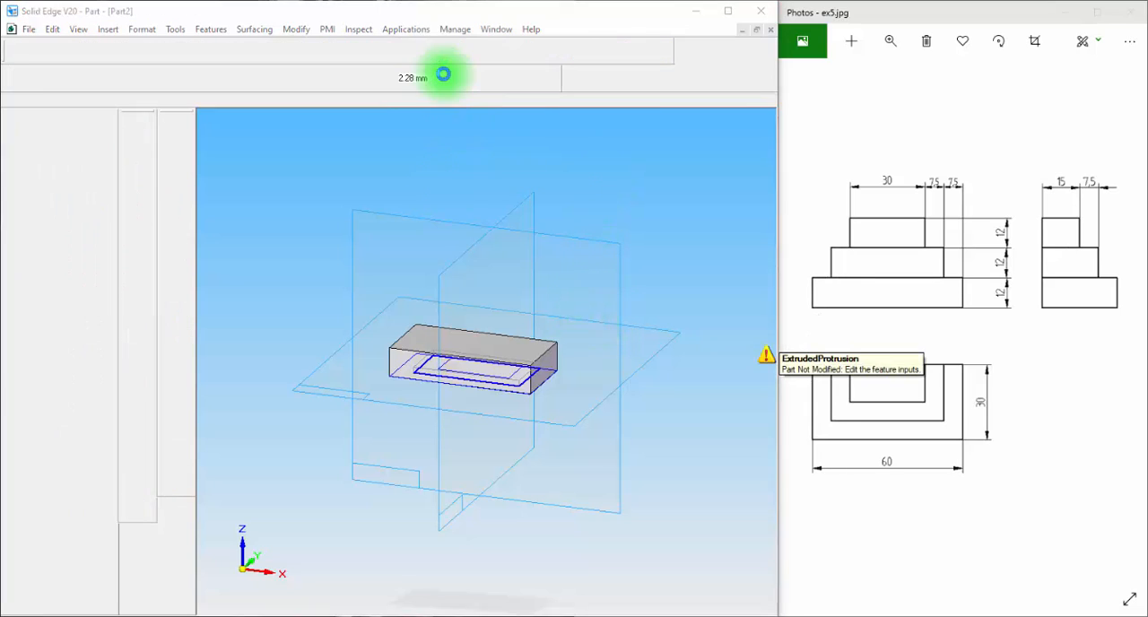
key(ctrl+z)
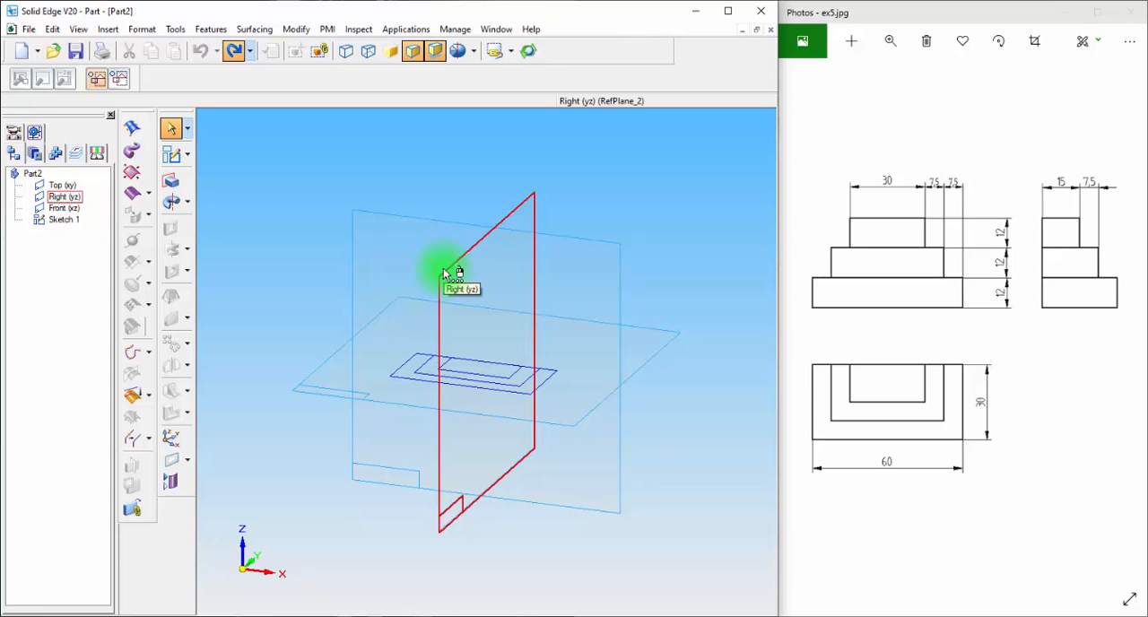
key(ctrl+y)
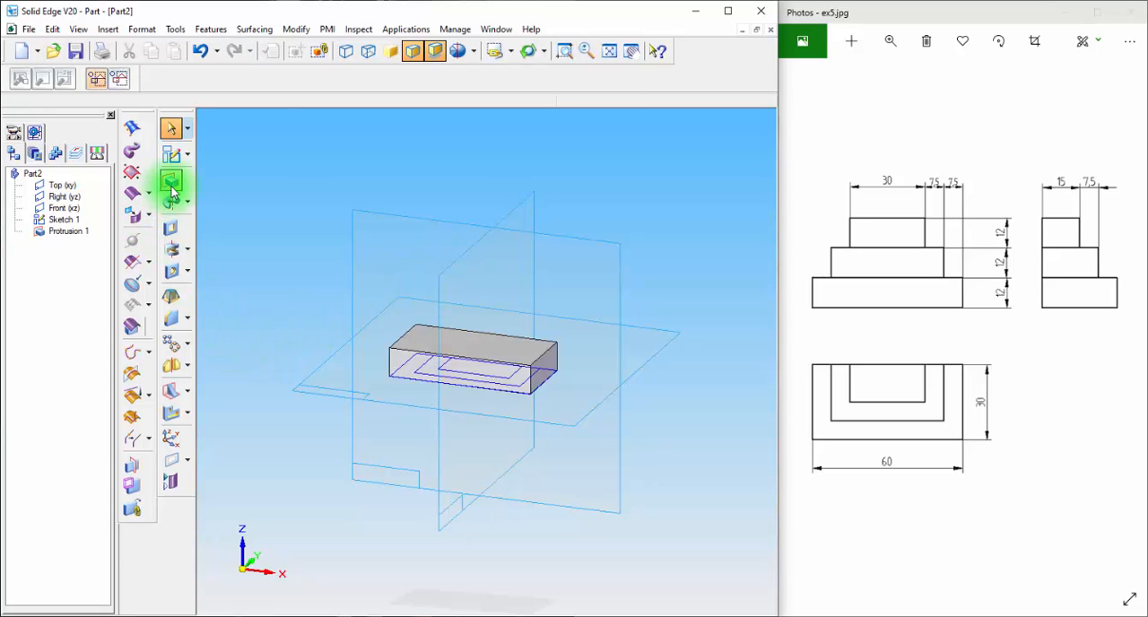
Extrude the middle sketch rectangle 24 mm upward as the second step of the block
click(172, 184)
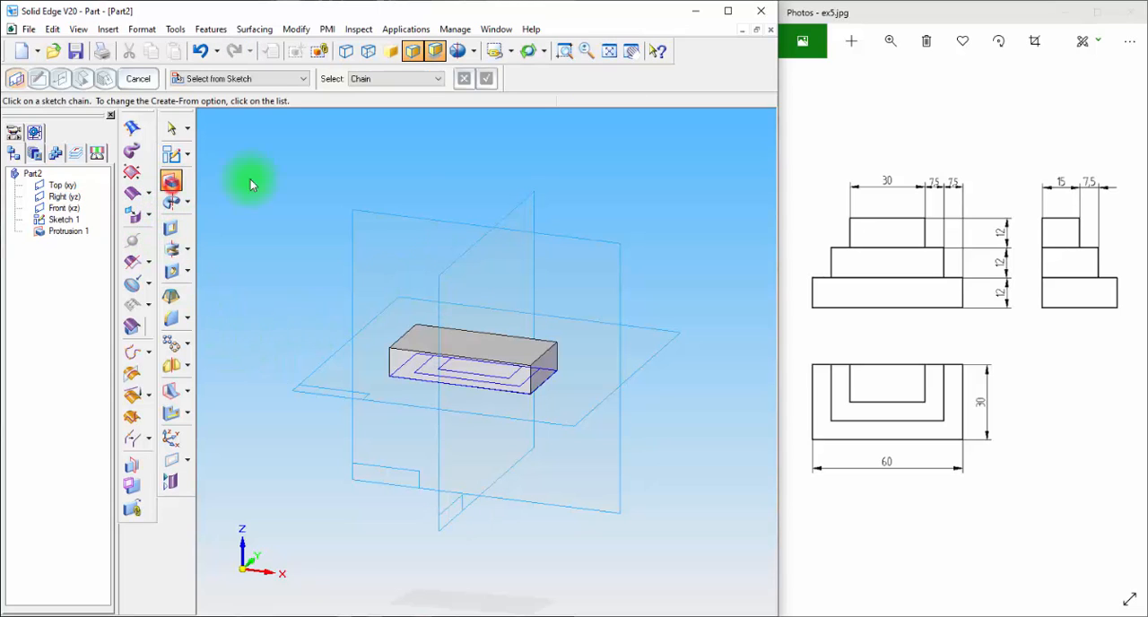
click(530, 376)
click(487, 79)
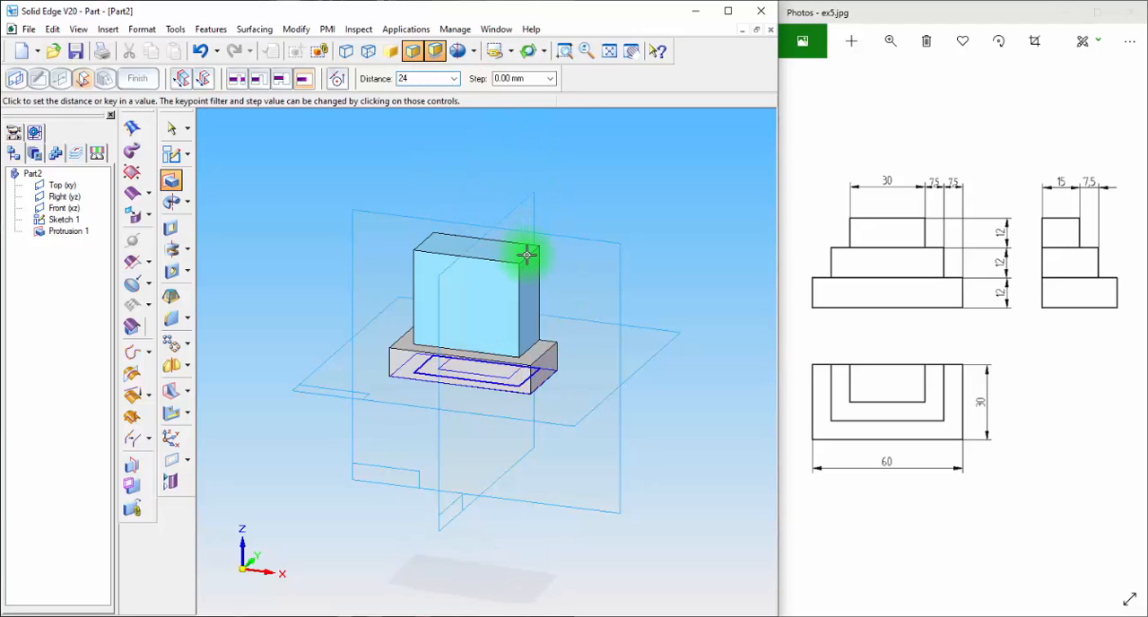
text(24)
key(Return)
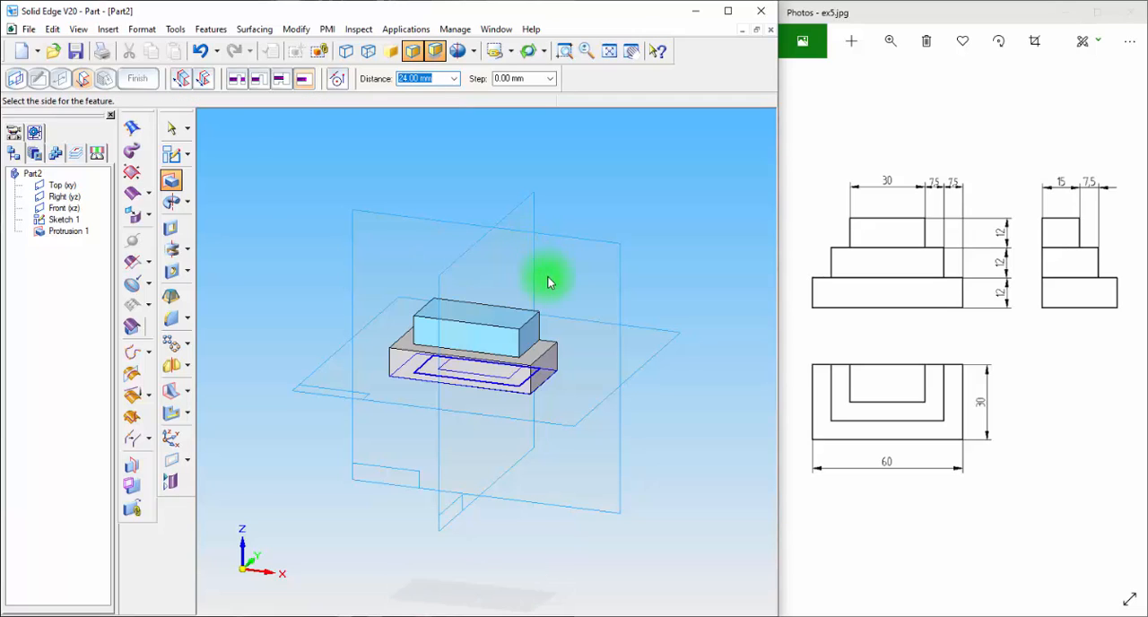
click(554, 285)
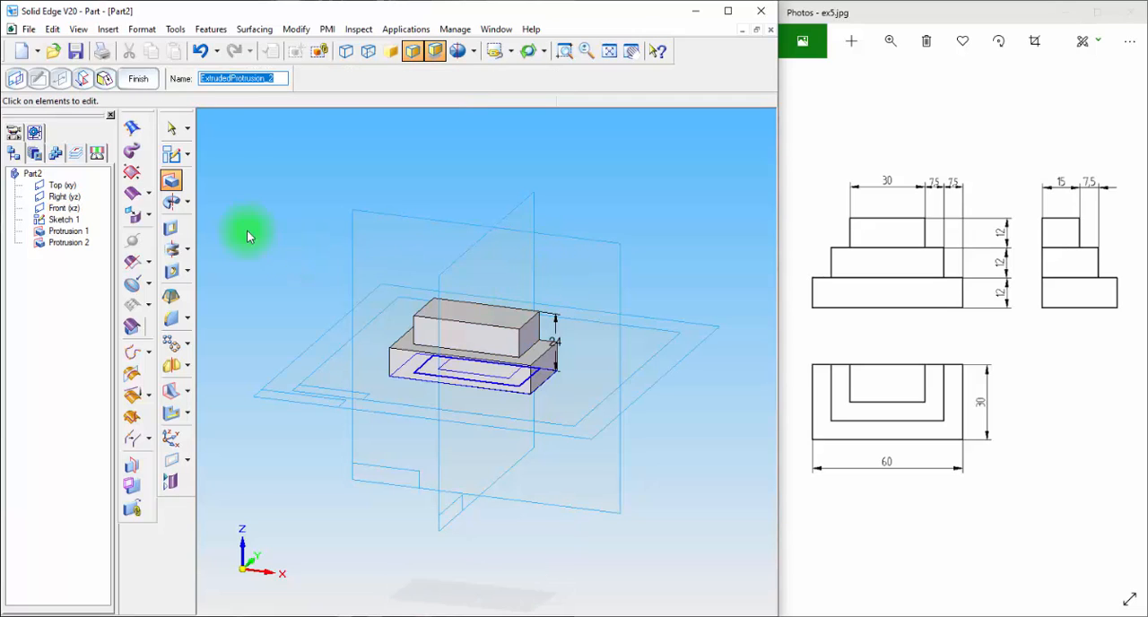
Extrude the innermost sketch rectangle upward by 12+12+12 mm as the top step of the block, and finish the feature
click(170, 183)
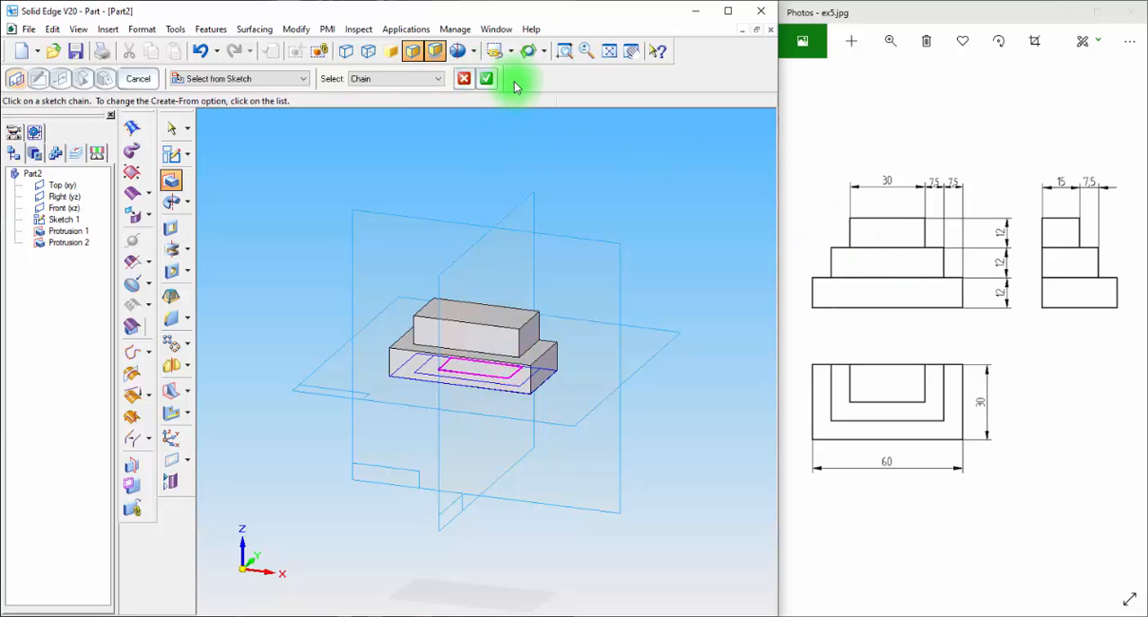
click(486, 78)
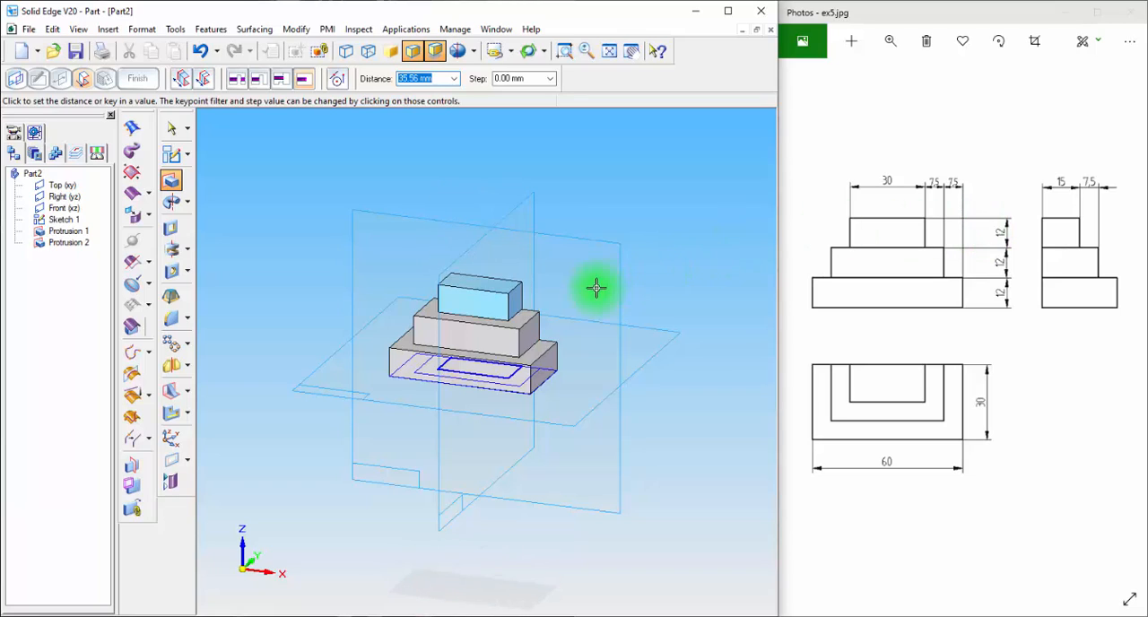
key(BackSpace)
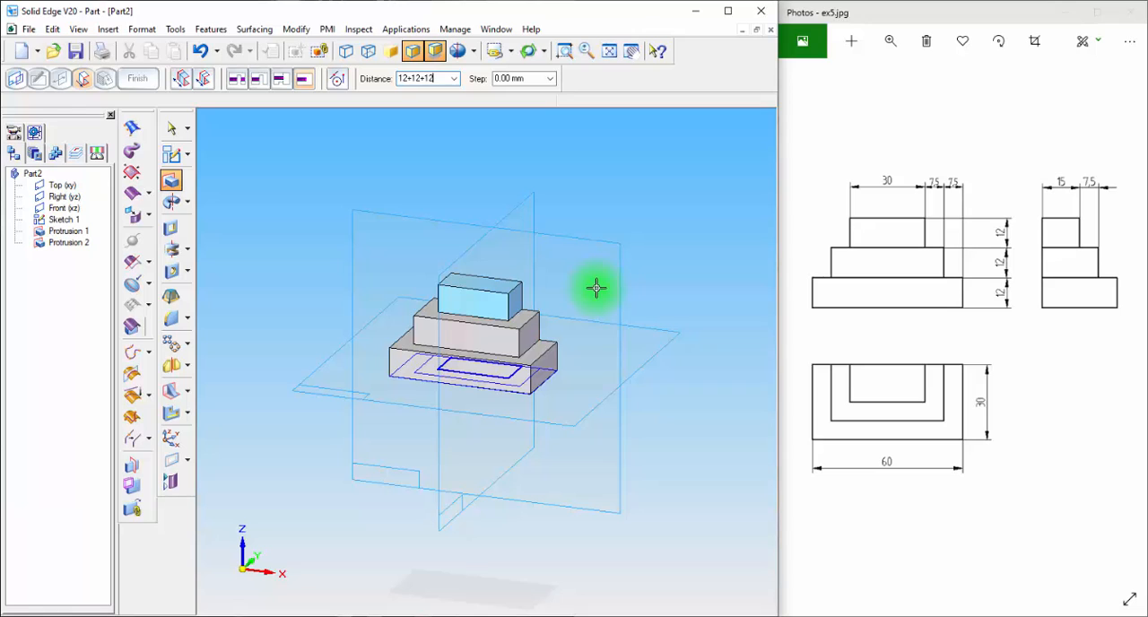
click(569, 285)
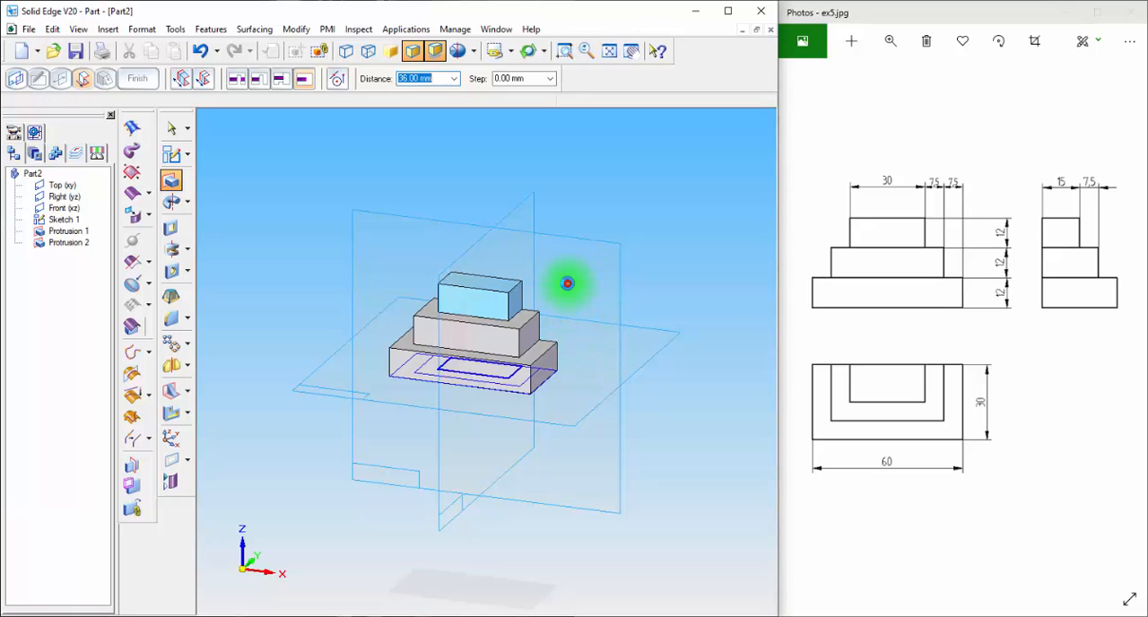
click(151, 84)
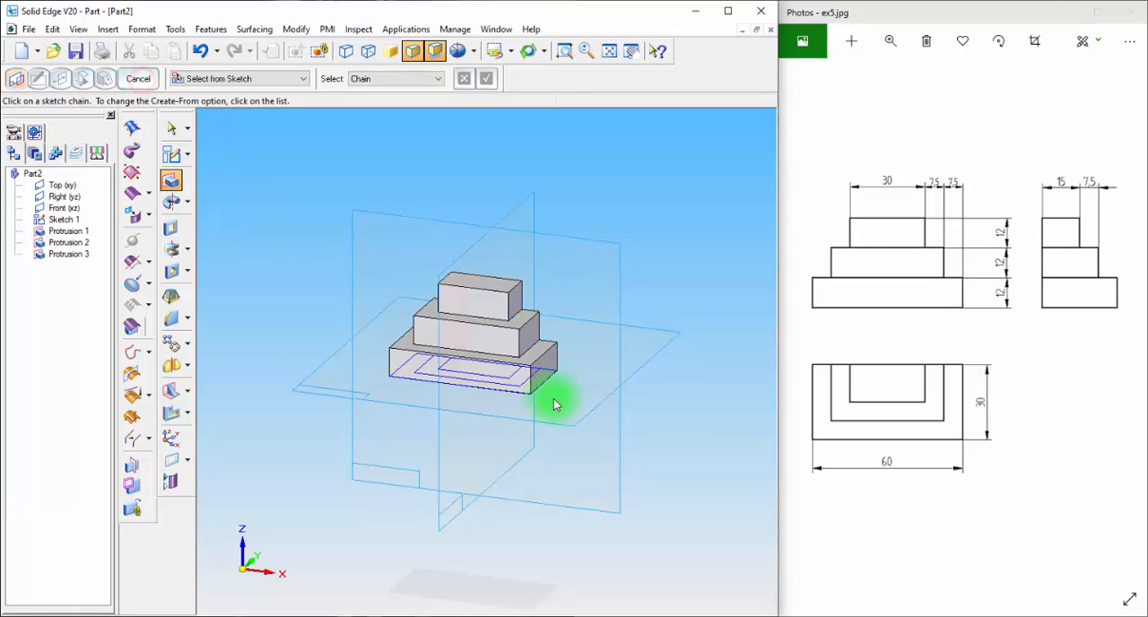
Hide all sketches and all reference planes
right_click(30, 330)
mouse_move(69, 373)
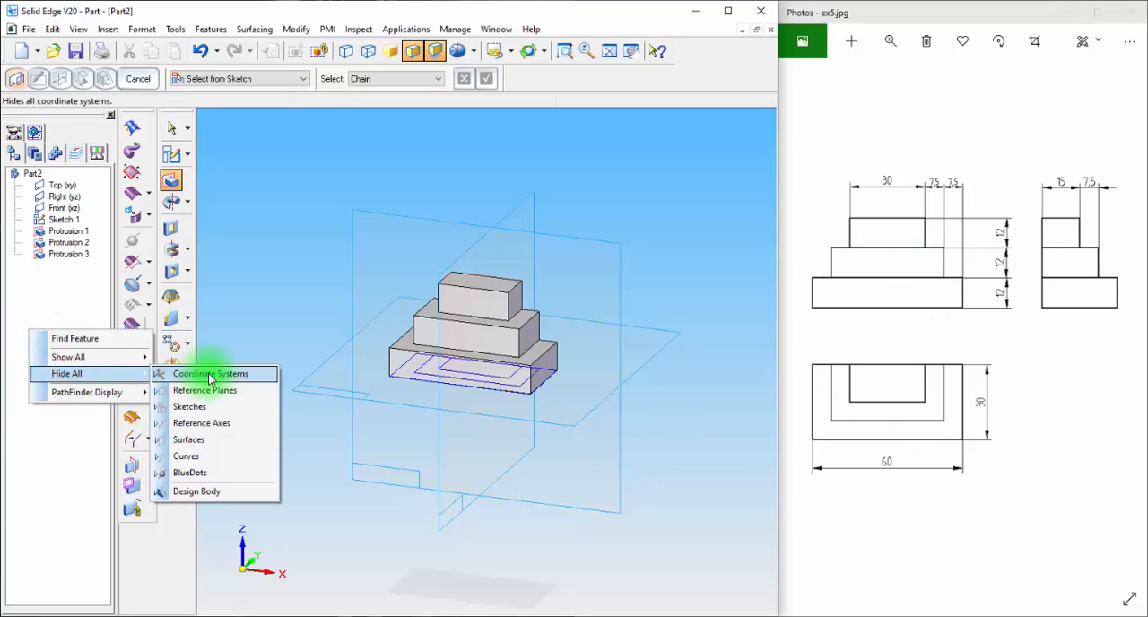
click(204, 408)
right_click(42, 330)
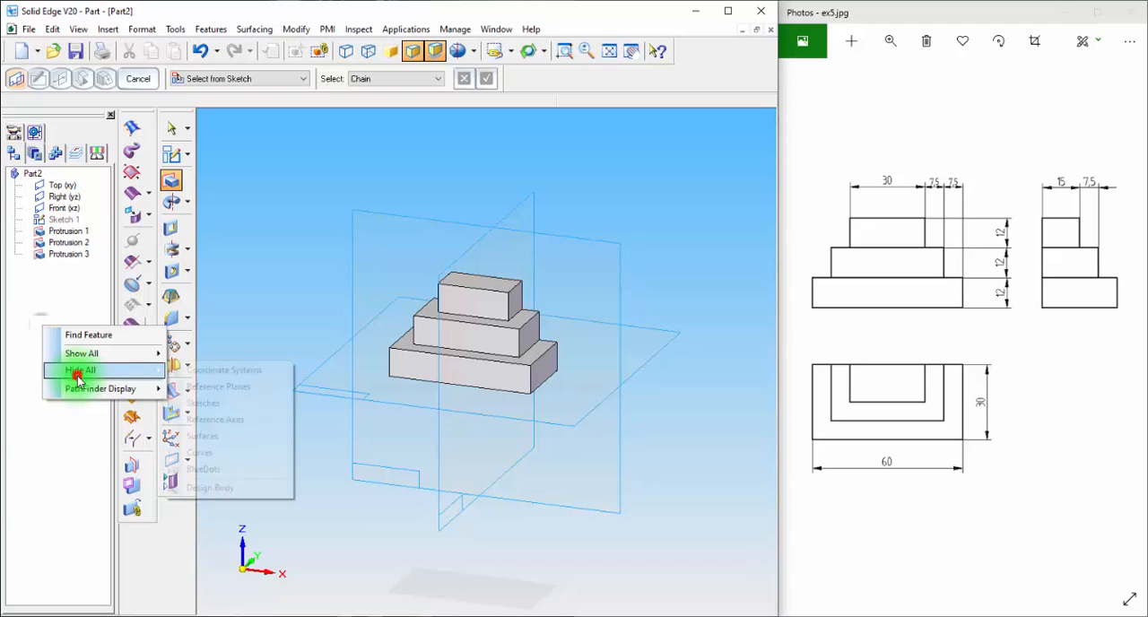
click(200, 386)
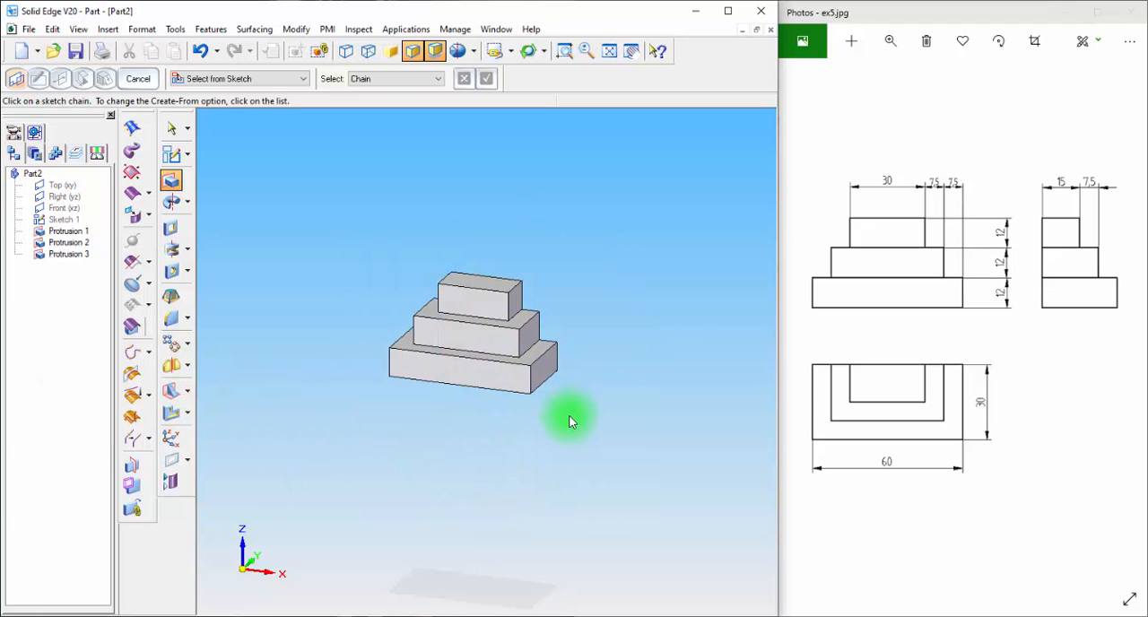
Compare the block with the reference drawing in front, top, left, right and isometric views, and return to the earlier angled view
key(ctrl+f)
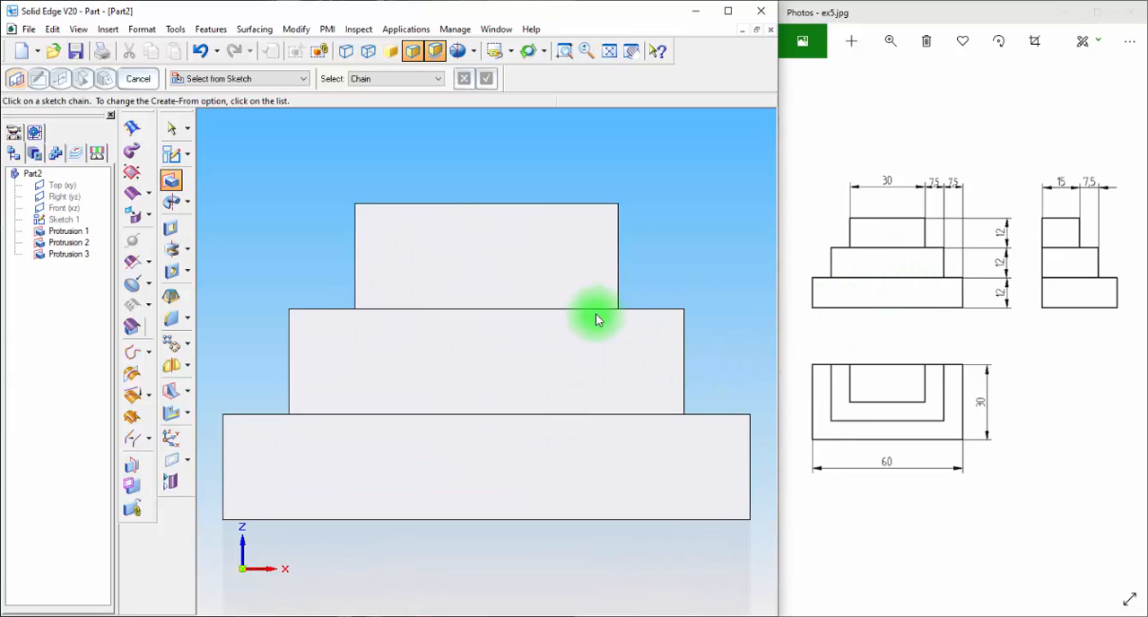
key(ctrl+t)
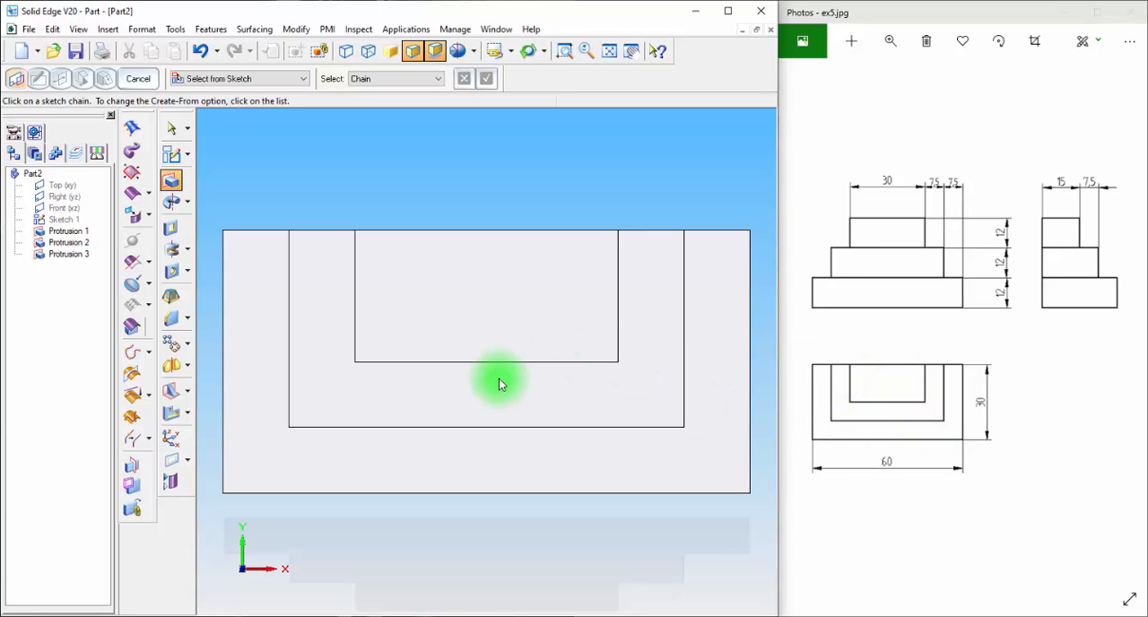
key(ctrl+l)
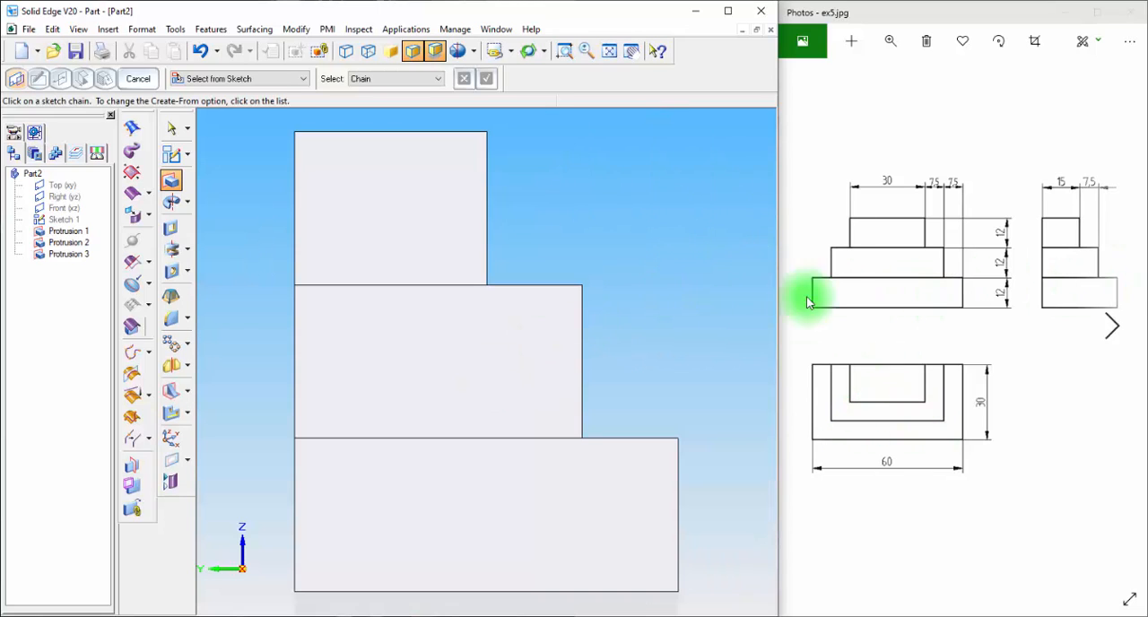
key(ctrl+r)
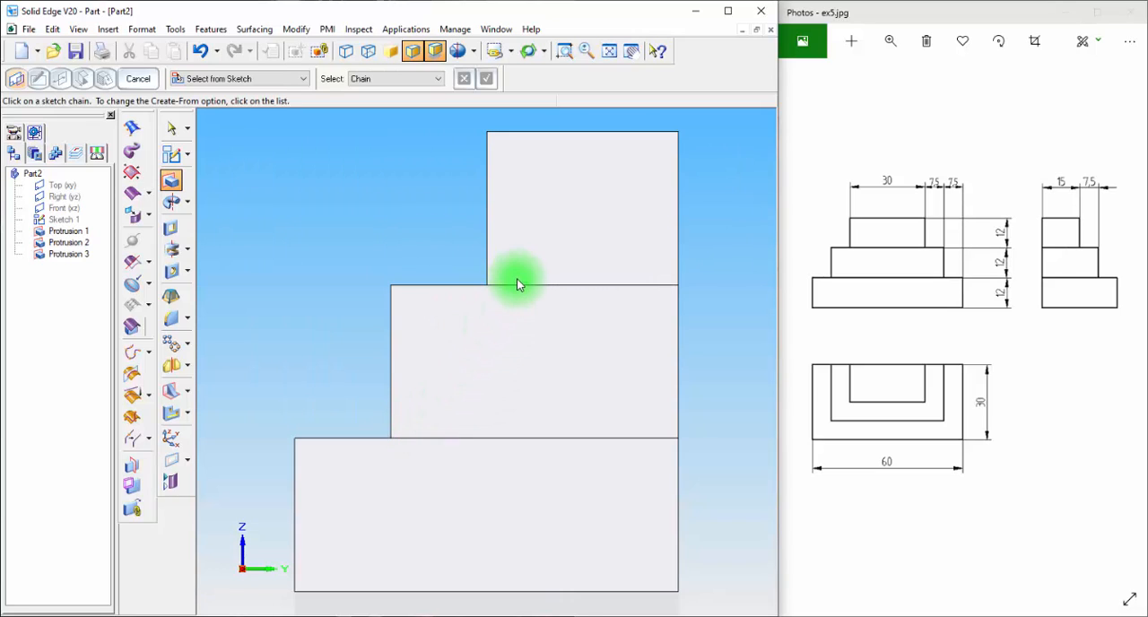
key(ctrl+i)
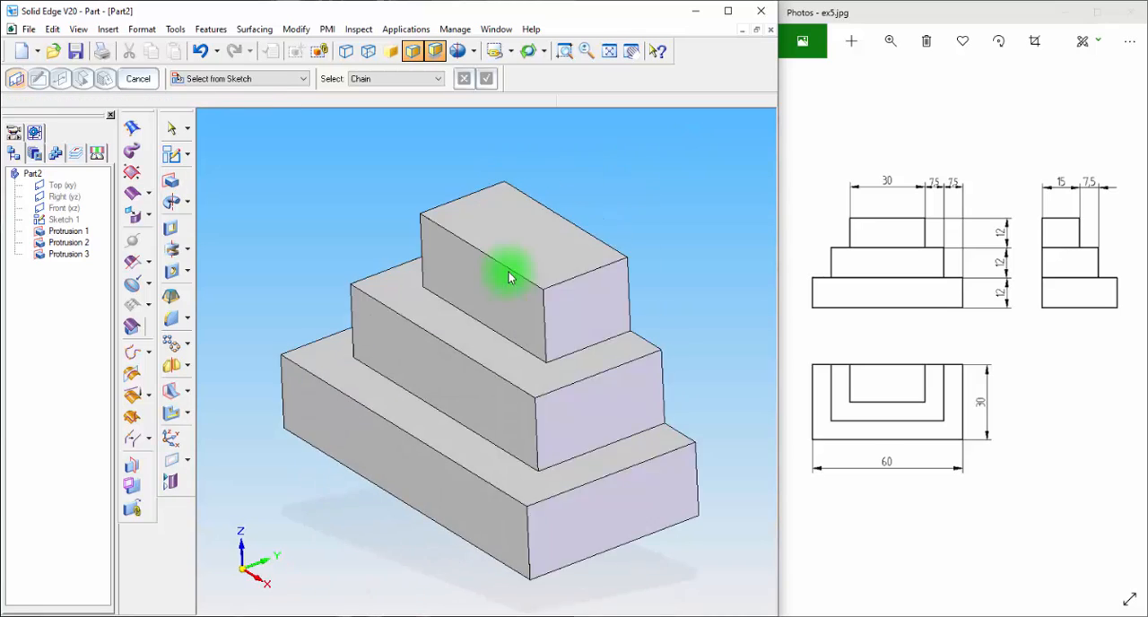
click(509, 50)
click(523, 117)
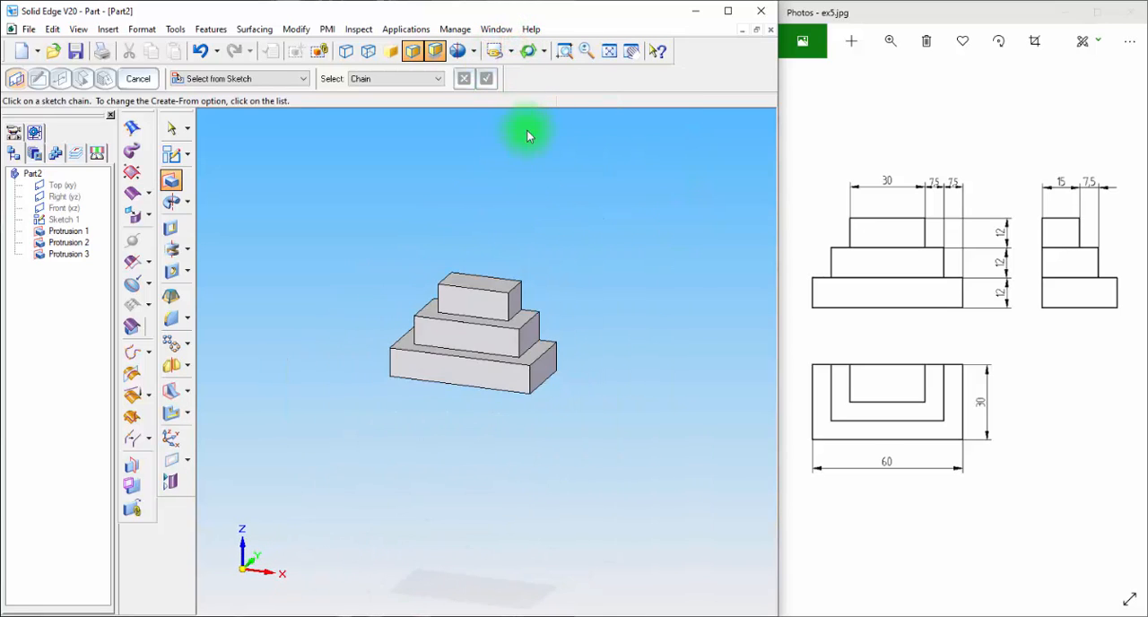
click(610, 50)
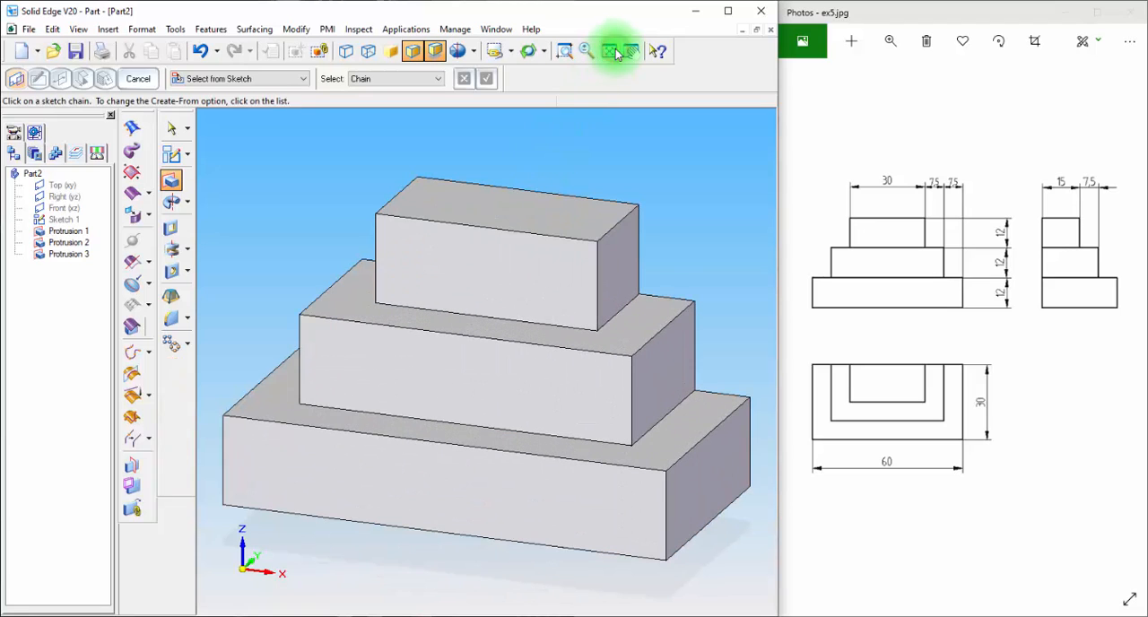
scroll(704, 256, down, 5)
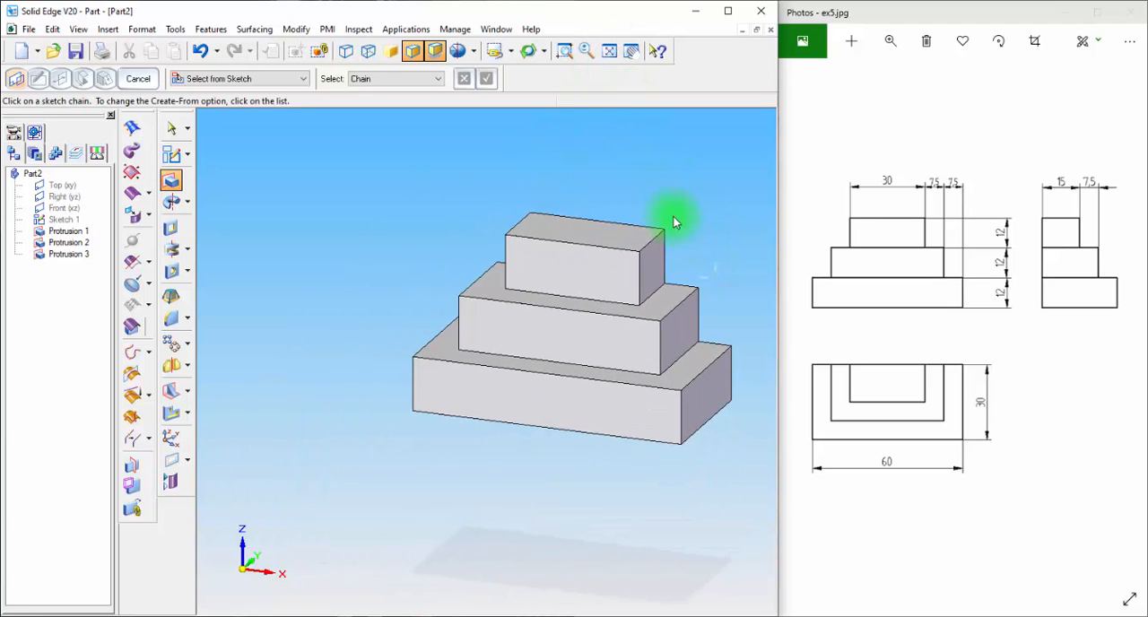
Show all reference planes again and fit the model with its planes in the view
right_click(27, 330)
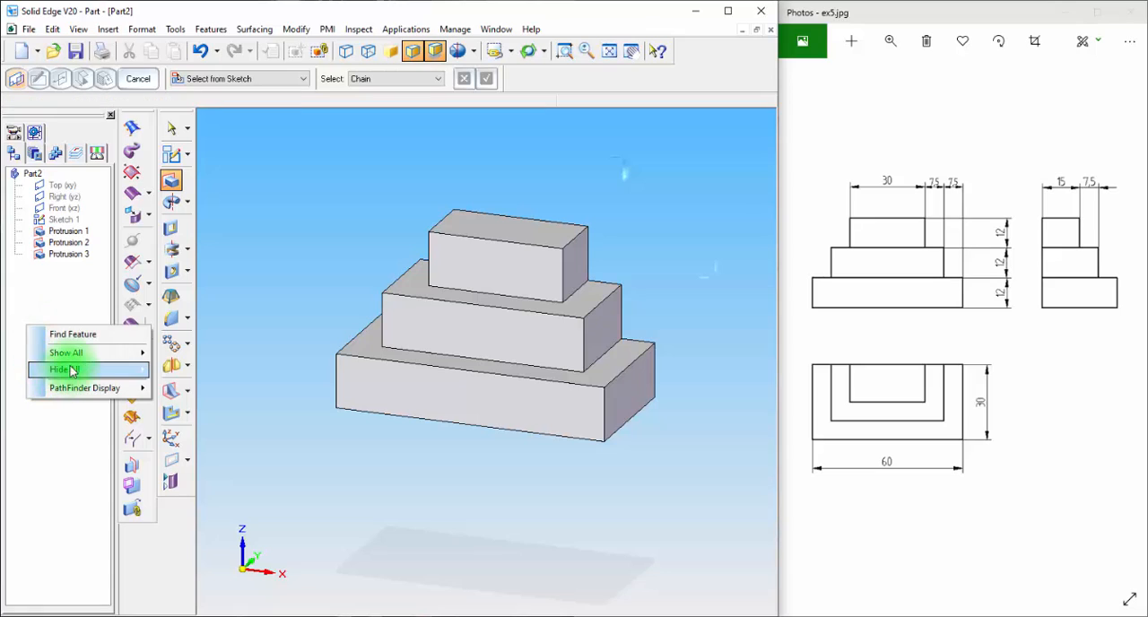
mouse_move(98, 354)
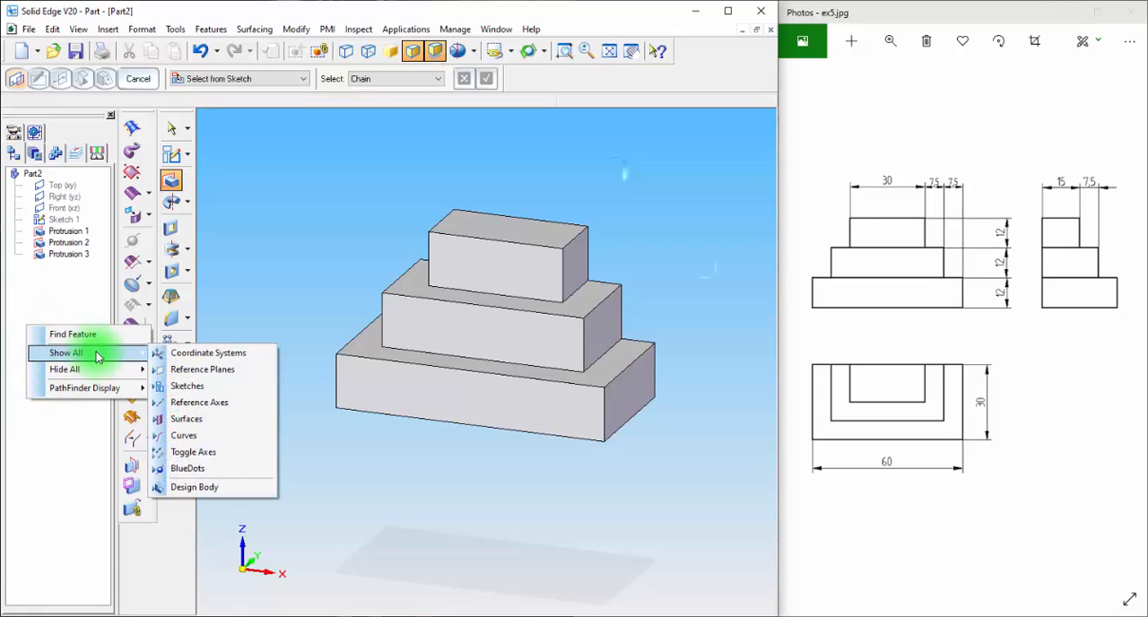
click(208, 373)
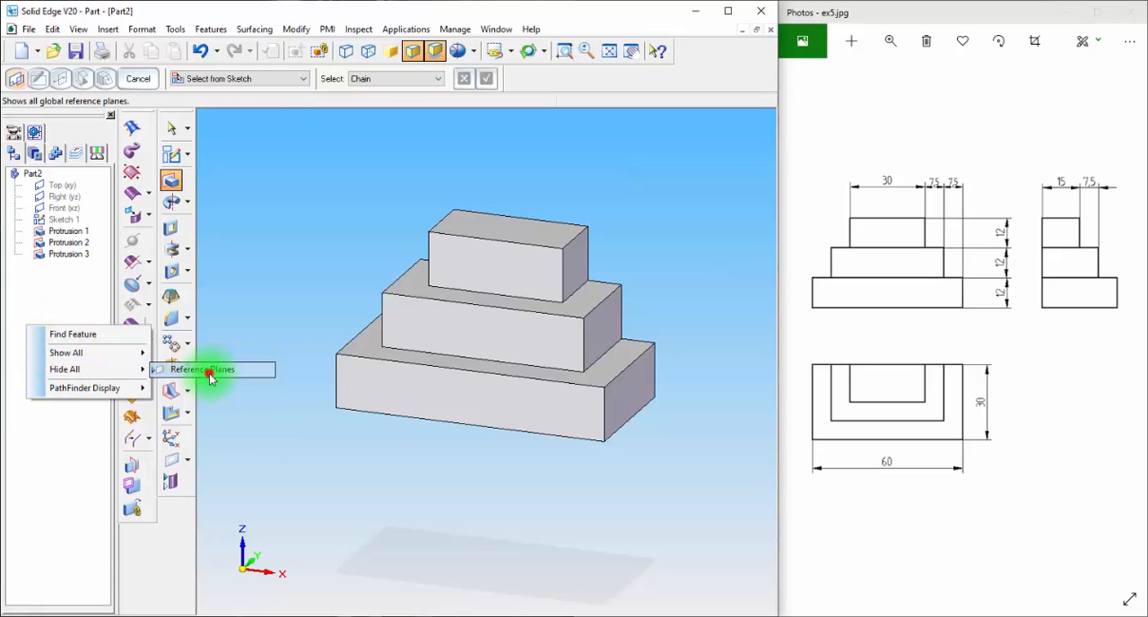
click(608, 50)
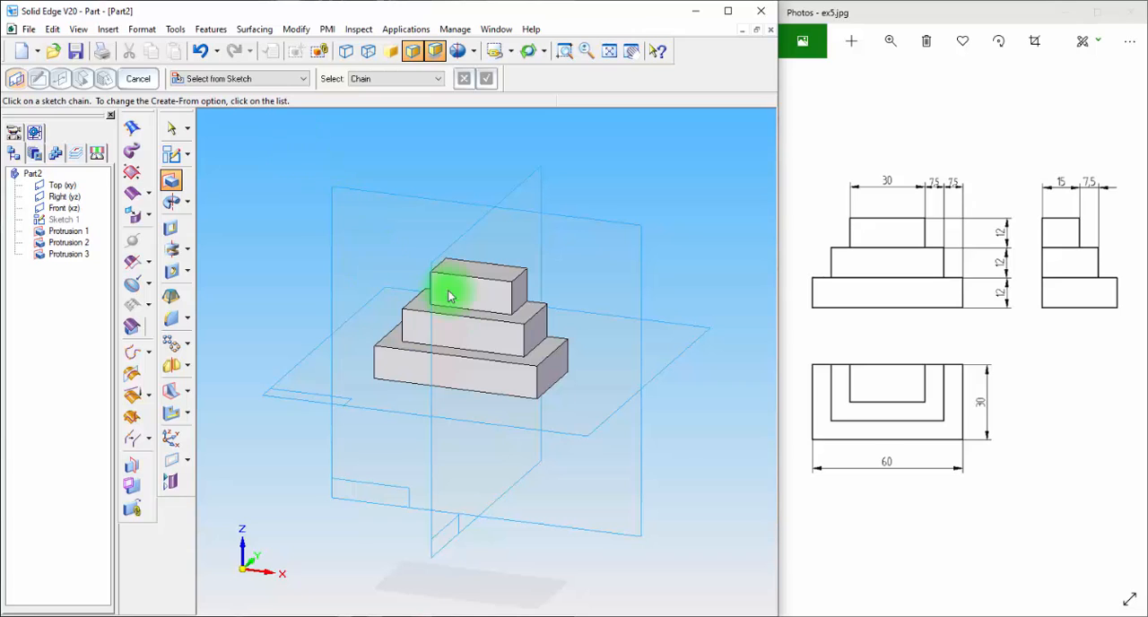
Paint the whole design body with the Blue (glass) face style using Part Painter
click(144, 29)
click(160, 66)
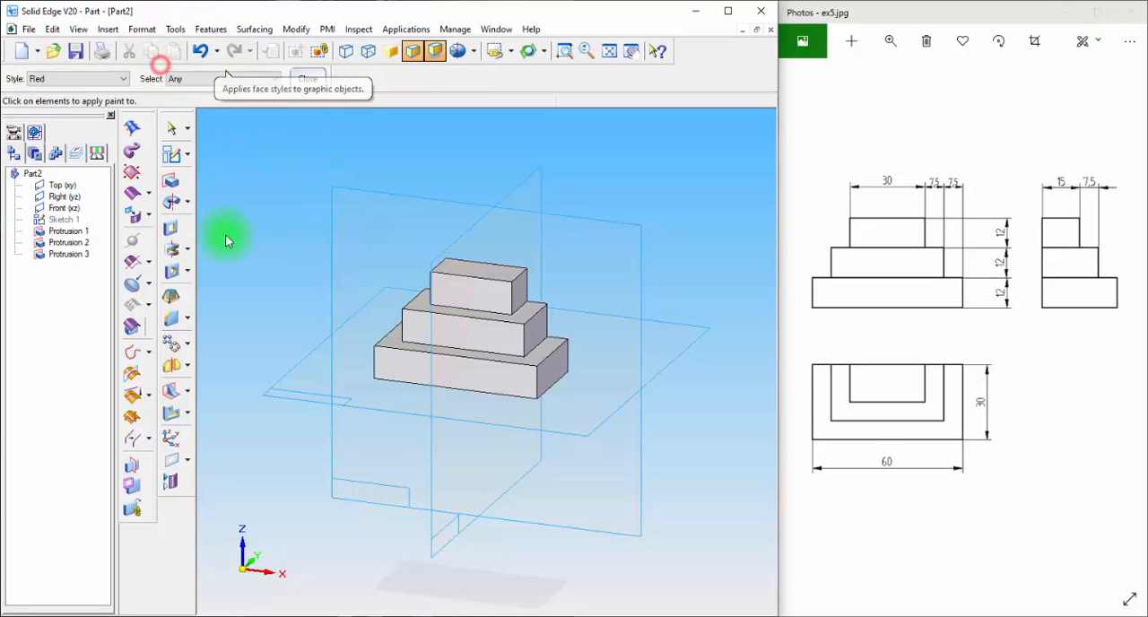
click(120, 78)
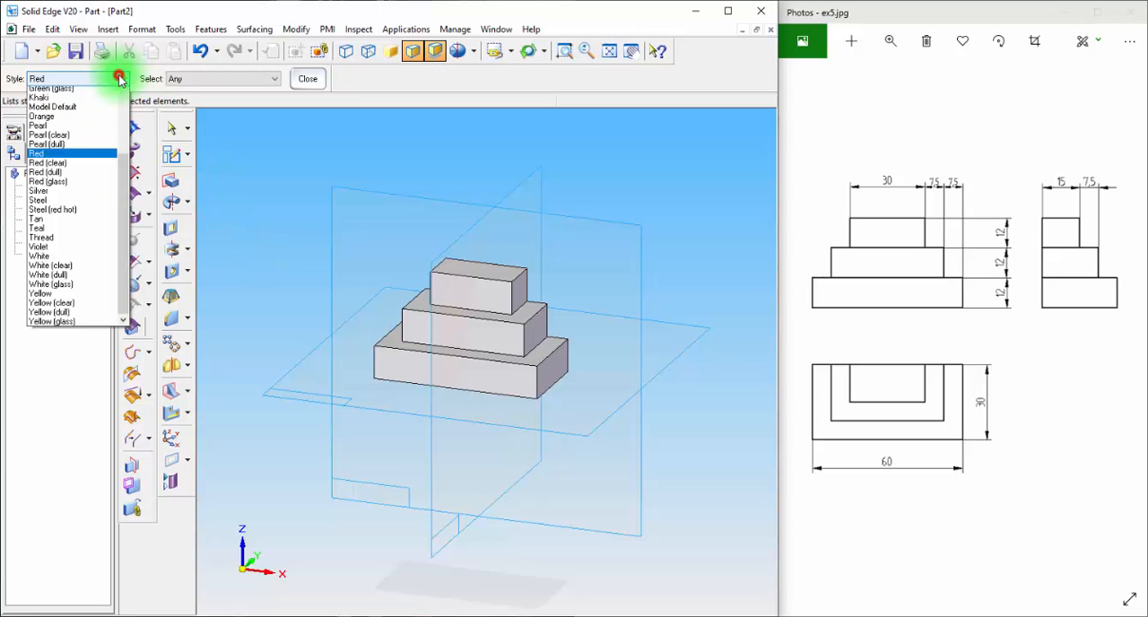
drag(126, 193, 120, 101)
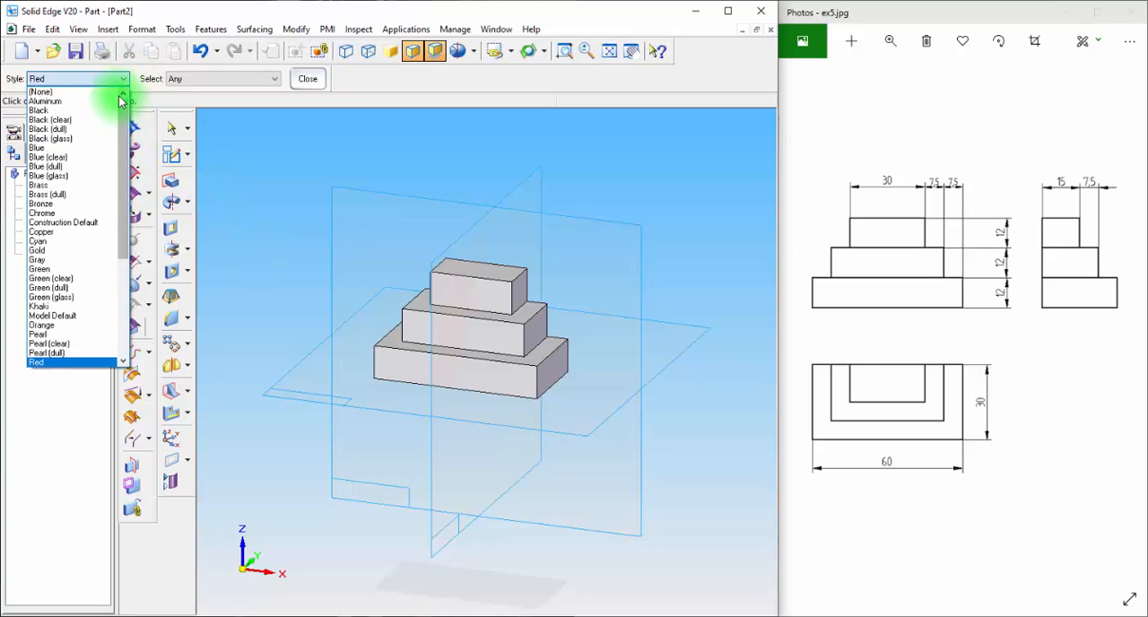
click(75, 176)
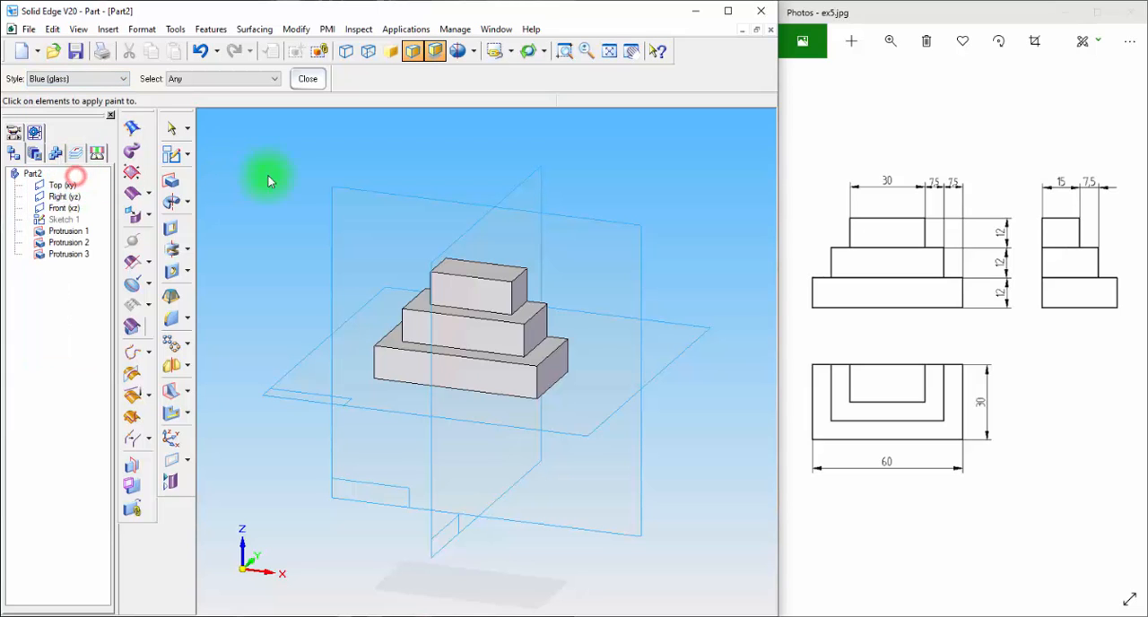
click(478, 284)
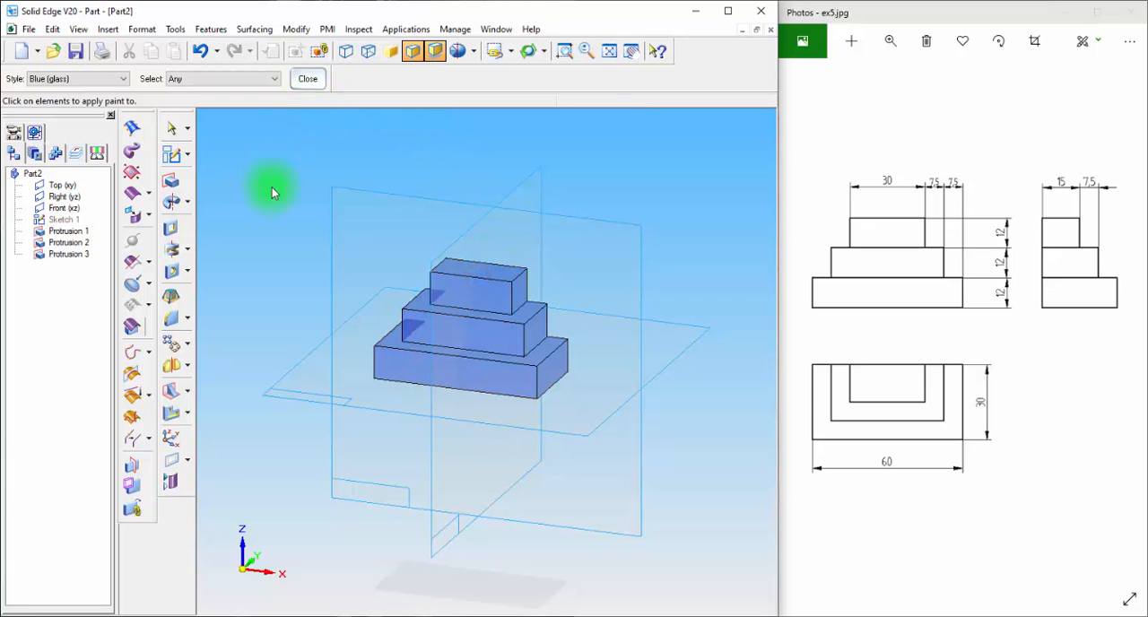
click(171, 128)
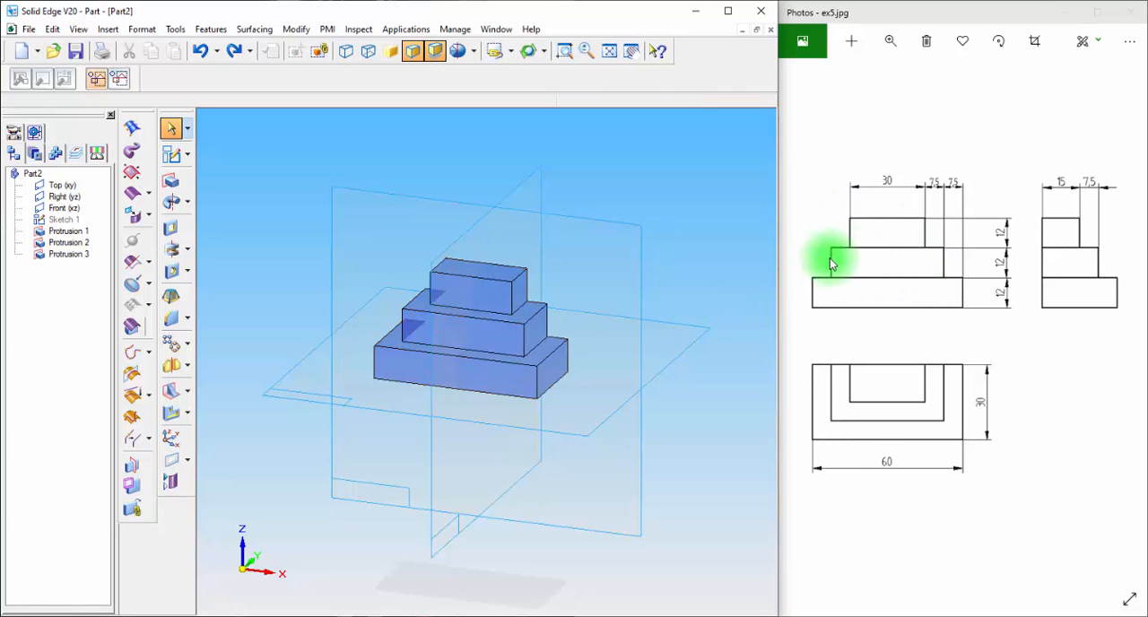
Delete all three protrusions, from the top step down to the base, keeping the hidden sketch
click(70, 254)
key(Delete)
click(78, 243)
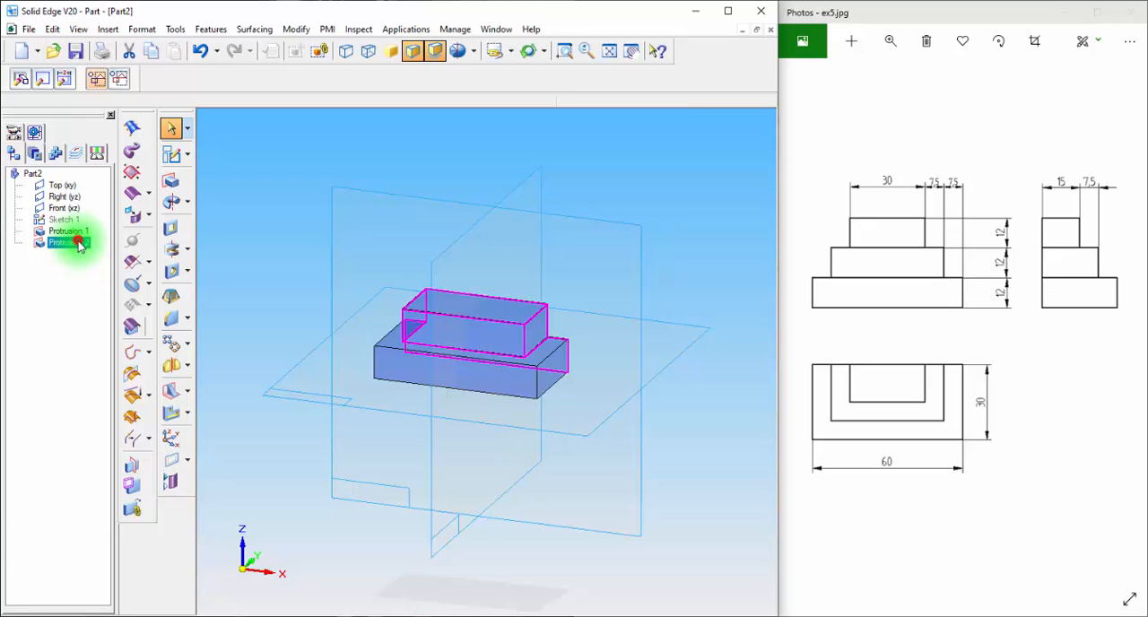
key(Delete)
click(77, 231)
key(Delete)
Start a sketch on the front plane and draw a rectangle about 67 mm wide and 14 mm high standing on the horizontal reference line
click(172, 154)
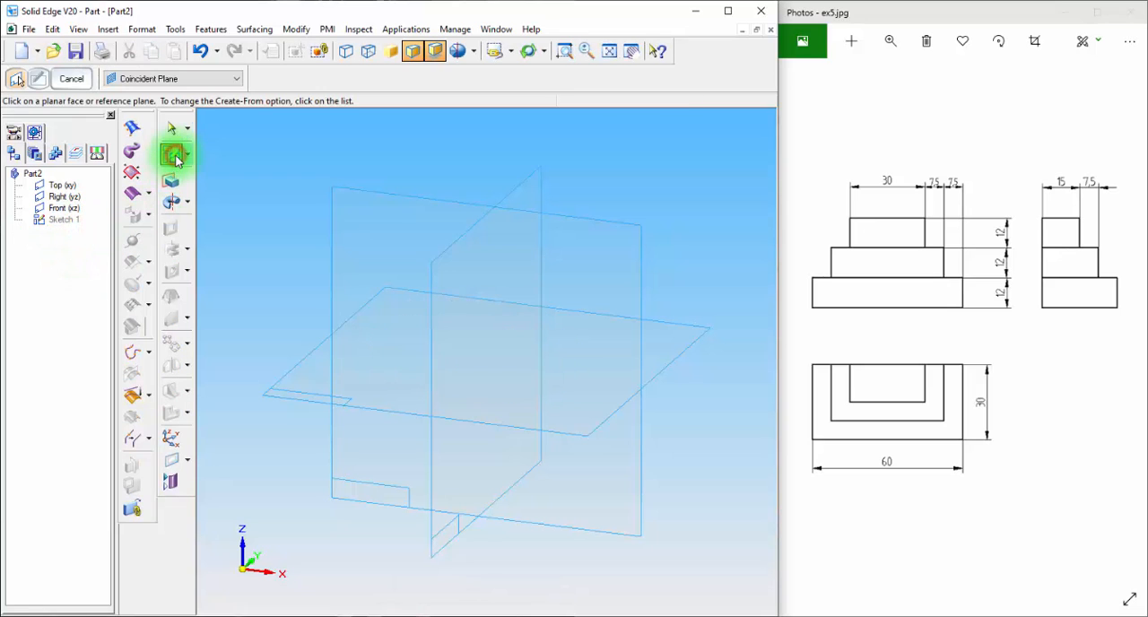
click(608, 235)
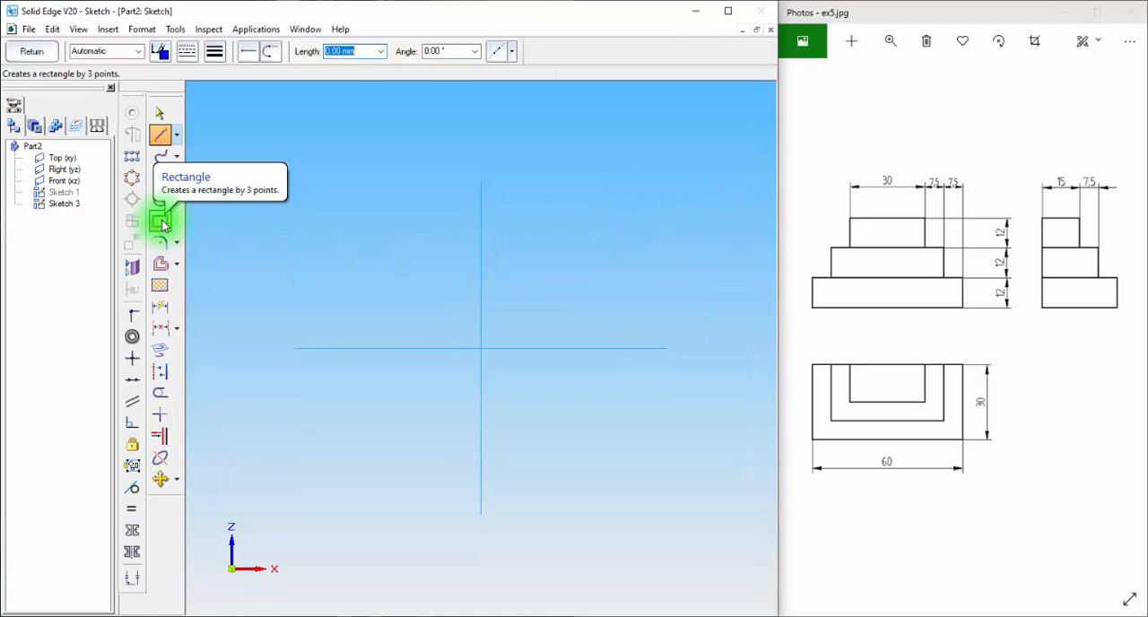
click(161, 223)
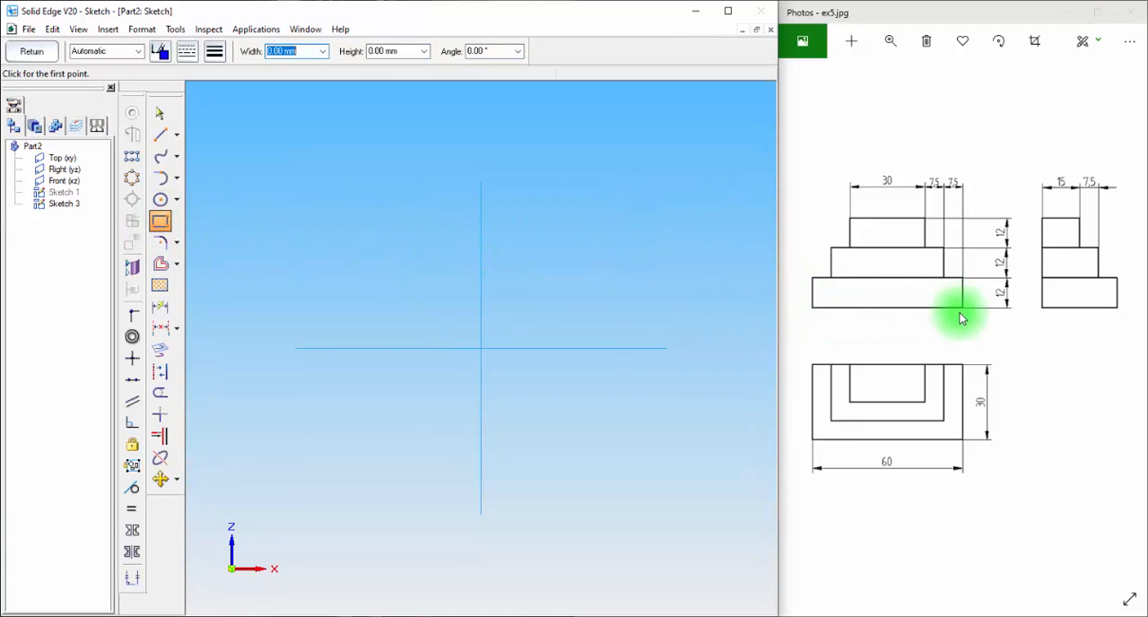
click(378, 348)
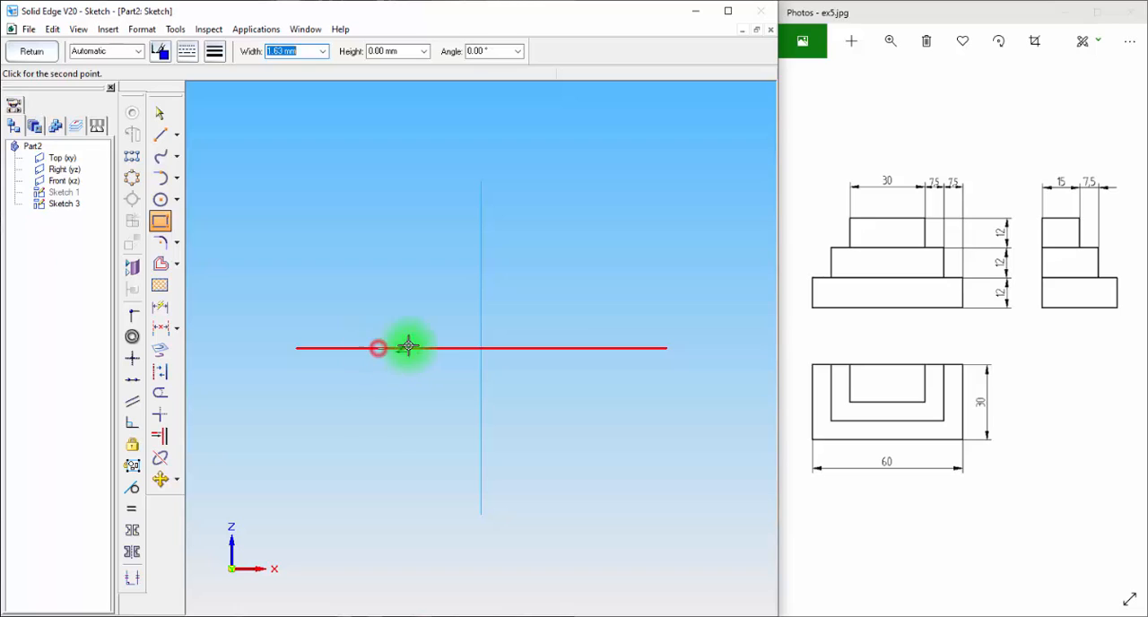
click(585, 348)
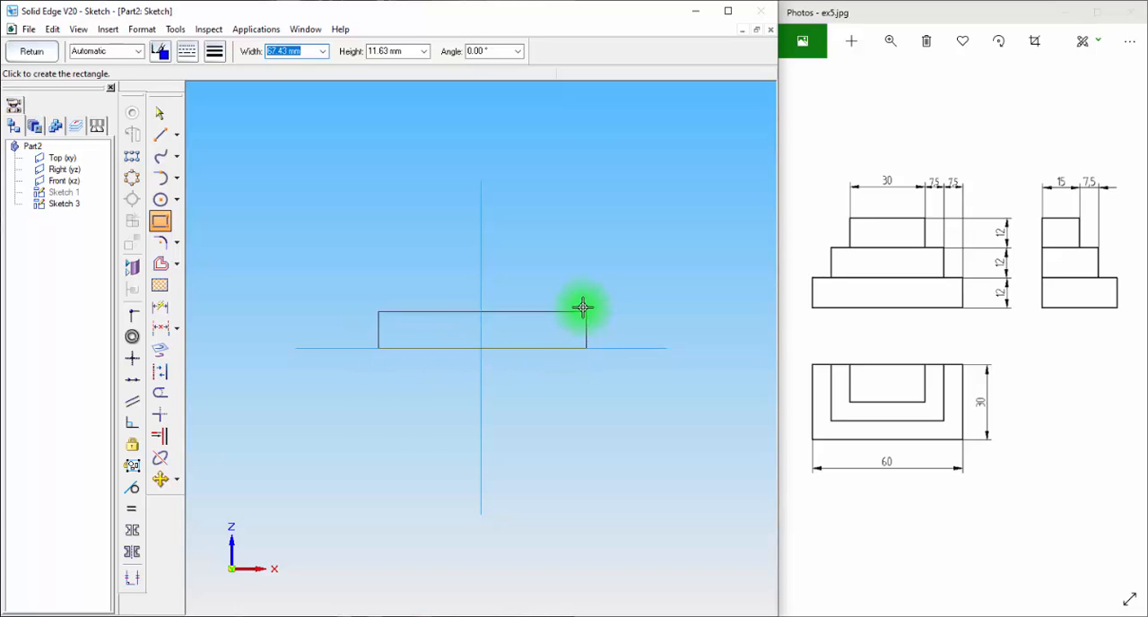
click(584, 304)
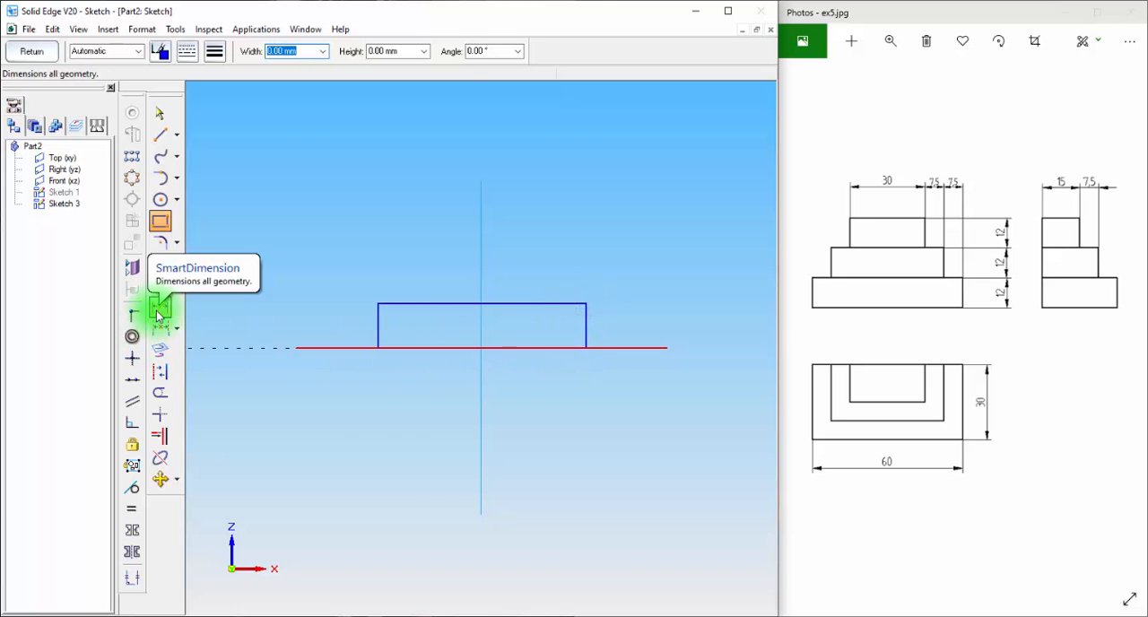
Dimension the base rectangle with a height of 12 mm and a width of 60 mm
click(160, 307)
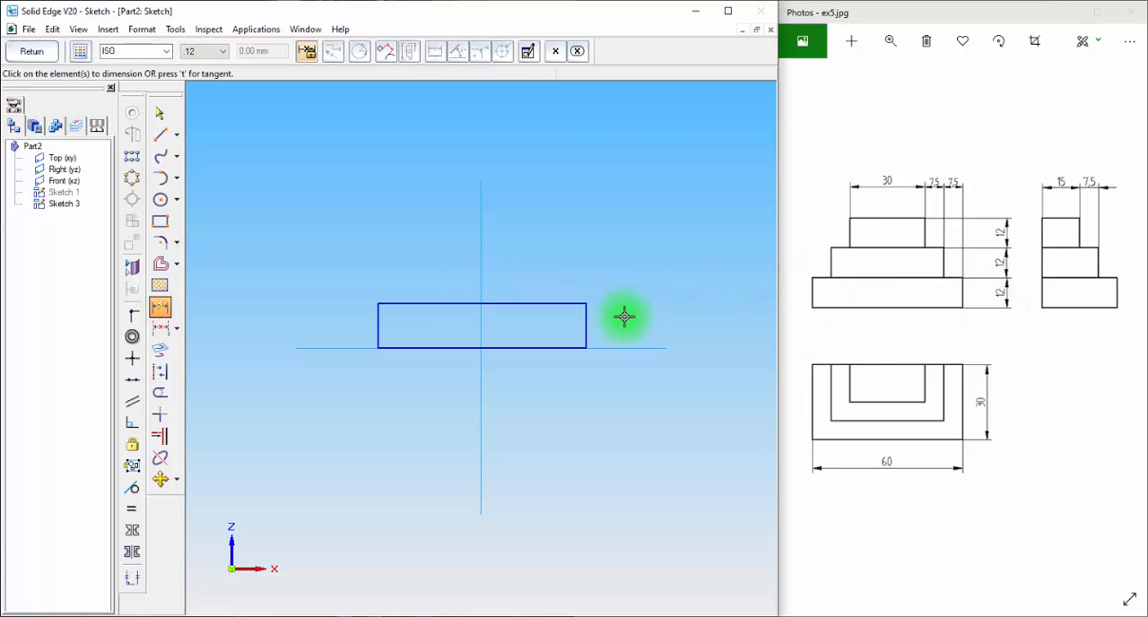
click(585, 320)
click(623, 320)
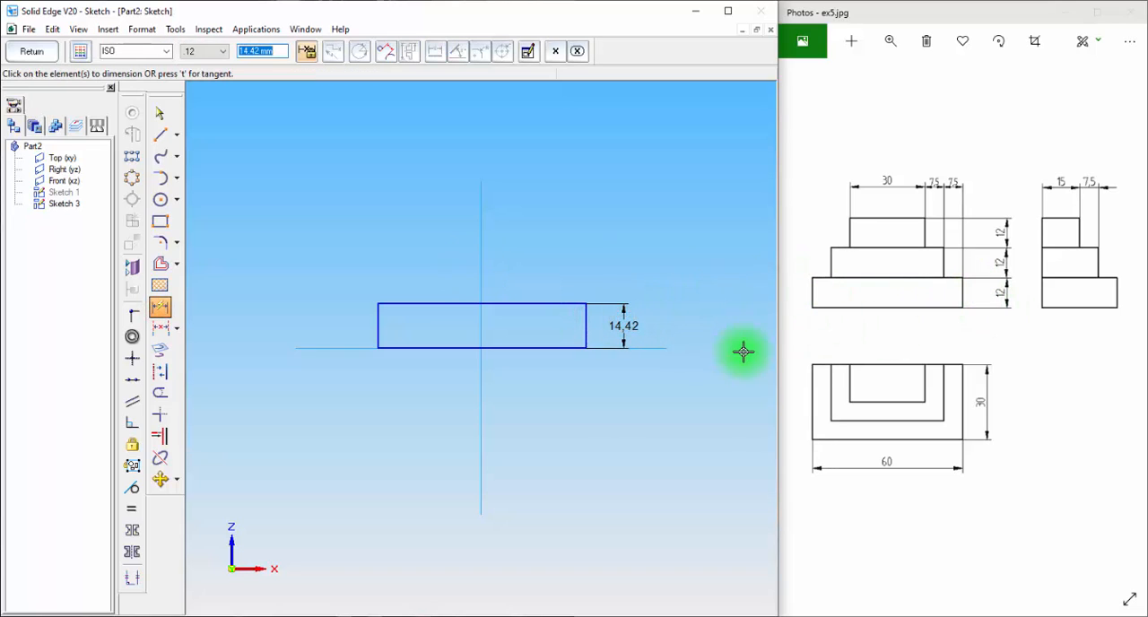
text(12)
key(Return)
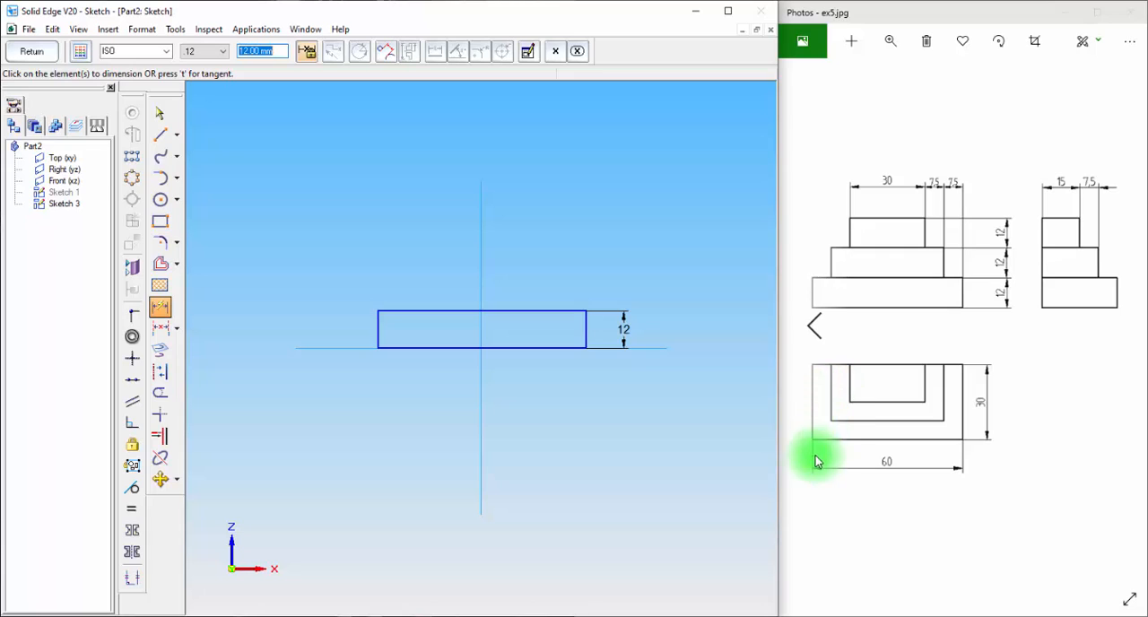
click(530, 346)
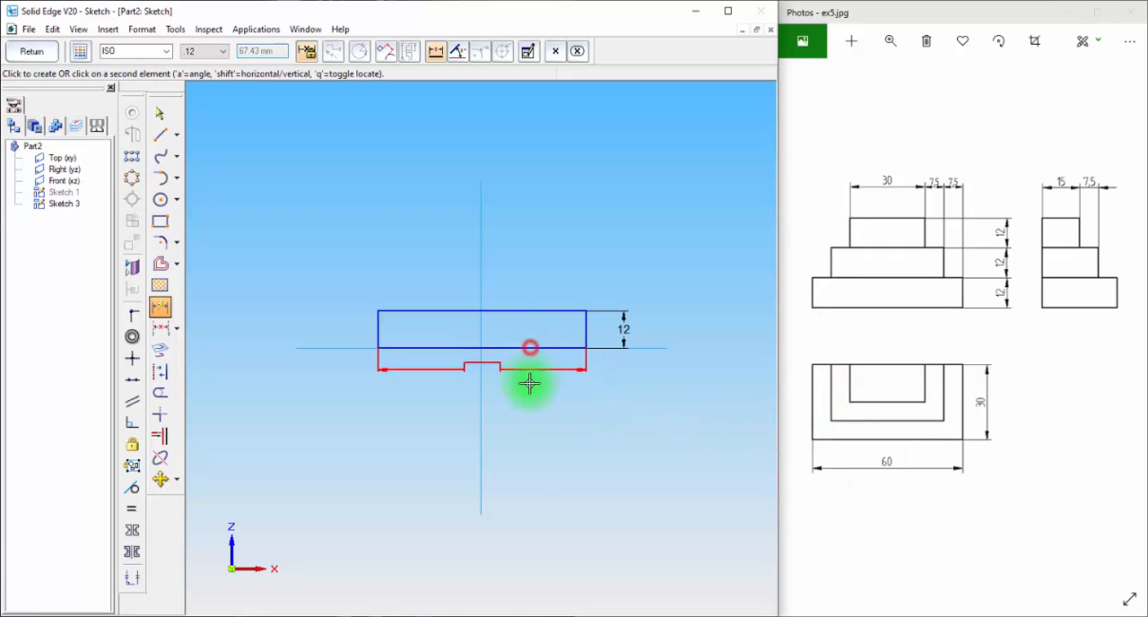
click(529, 399)
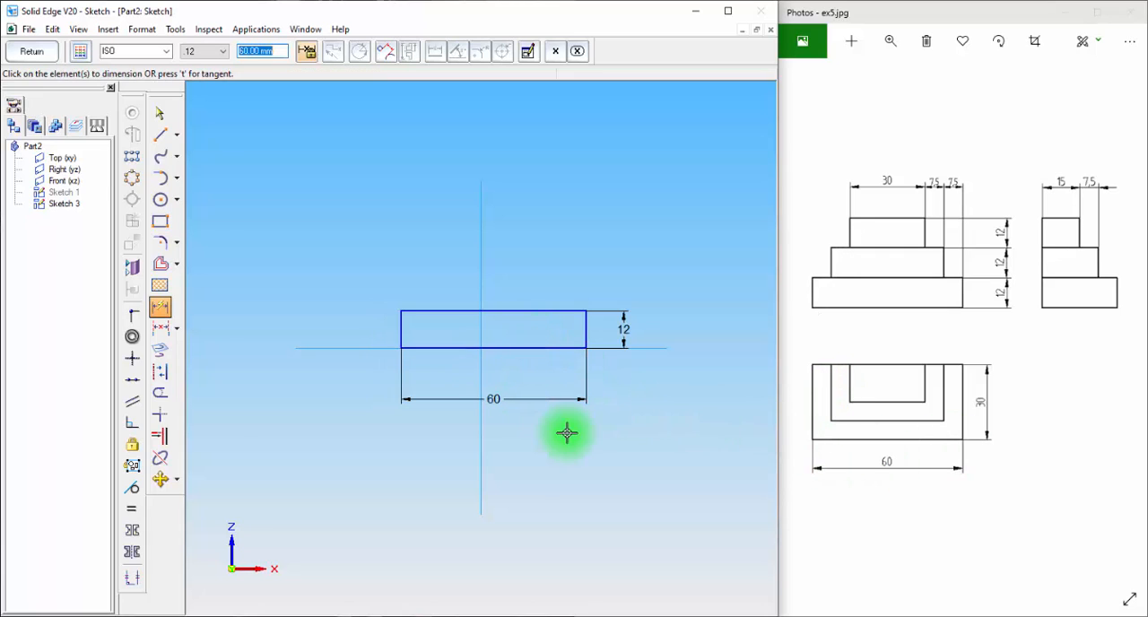
Center the base rectangle by connecting the midpoint of its lower edge to the vertical reference line
click(133, 314)
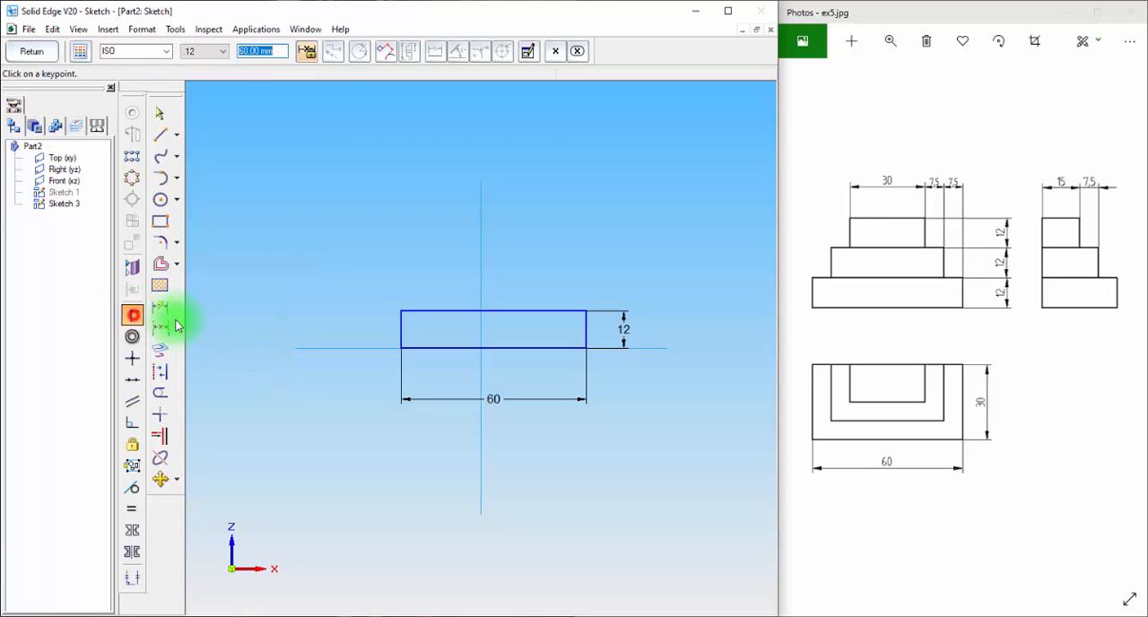
click(490, 349)
click(480, 327)
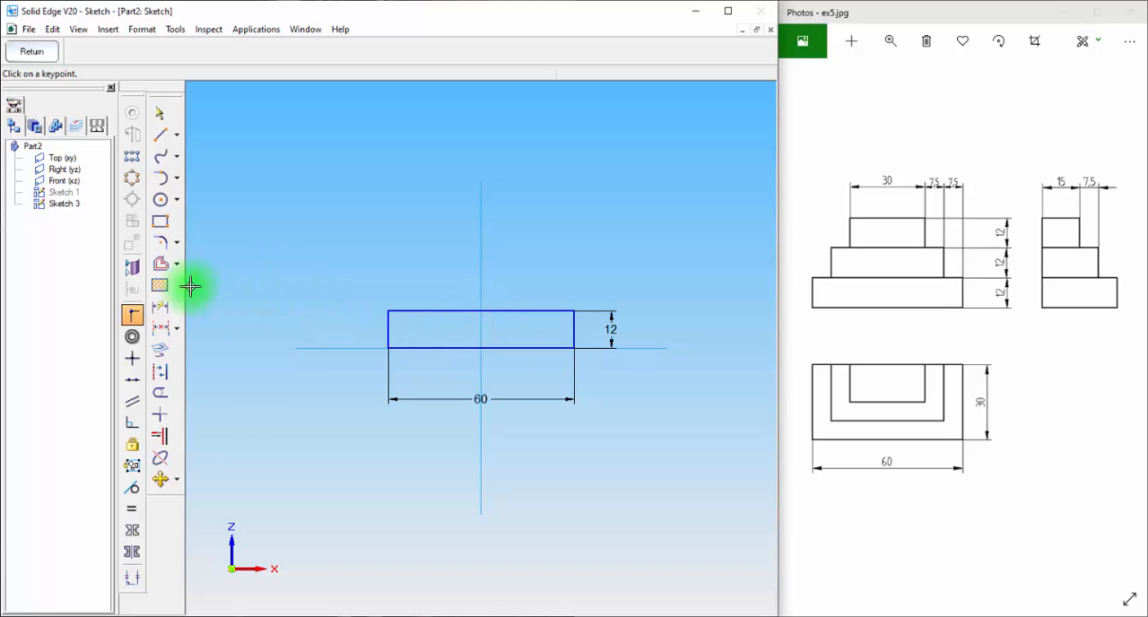
Draw a second rectangle about 37 mm wide and 17 mm high on the base rectangle's upper edge
click(161, 223)
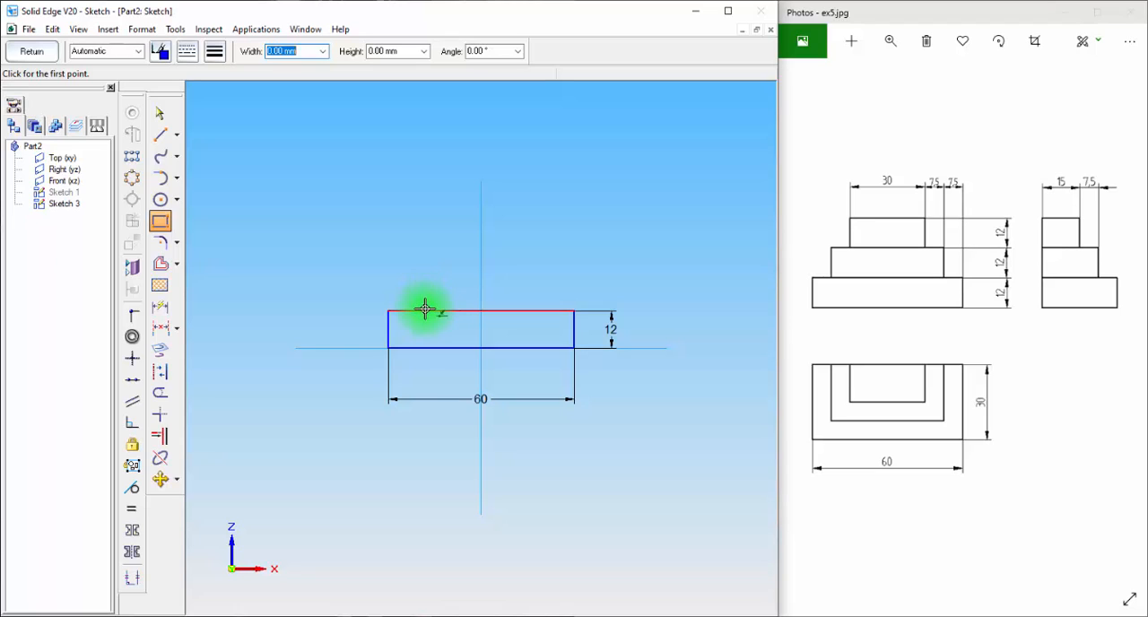
click(425, 310)
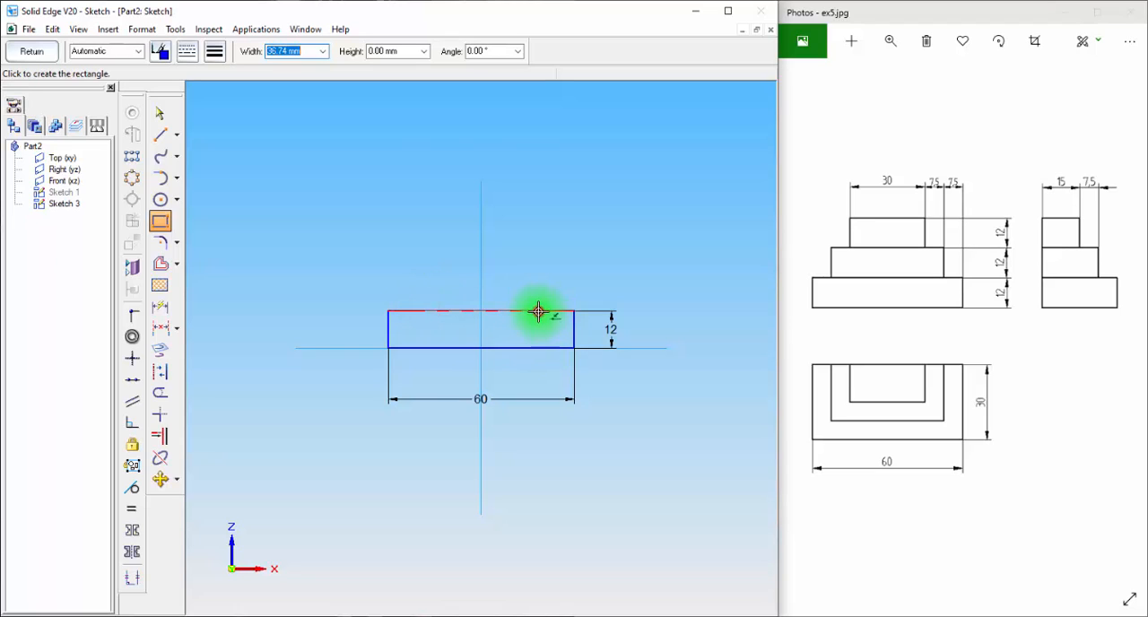
click(532, 258)
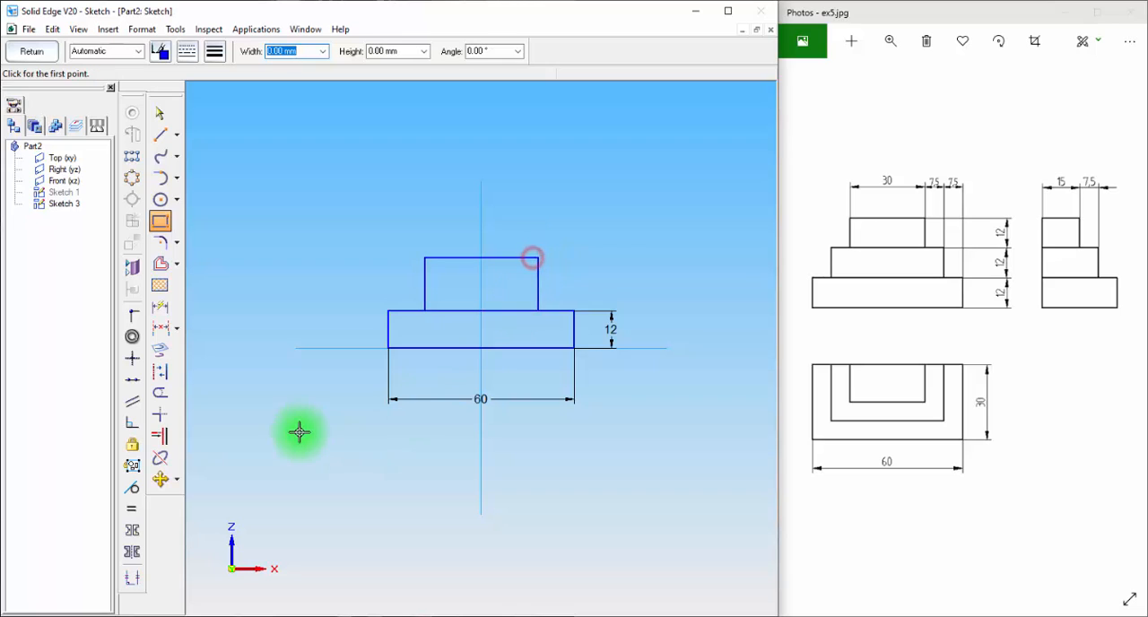
Dimension the second rectangle with a height of 12 mm and a width of 45 mm
click(162, 313)
click(537, 285)
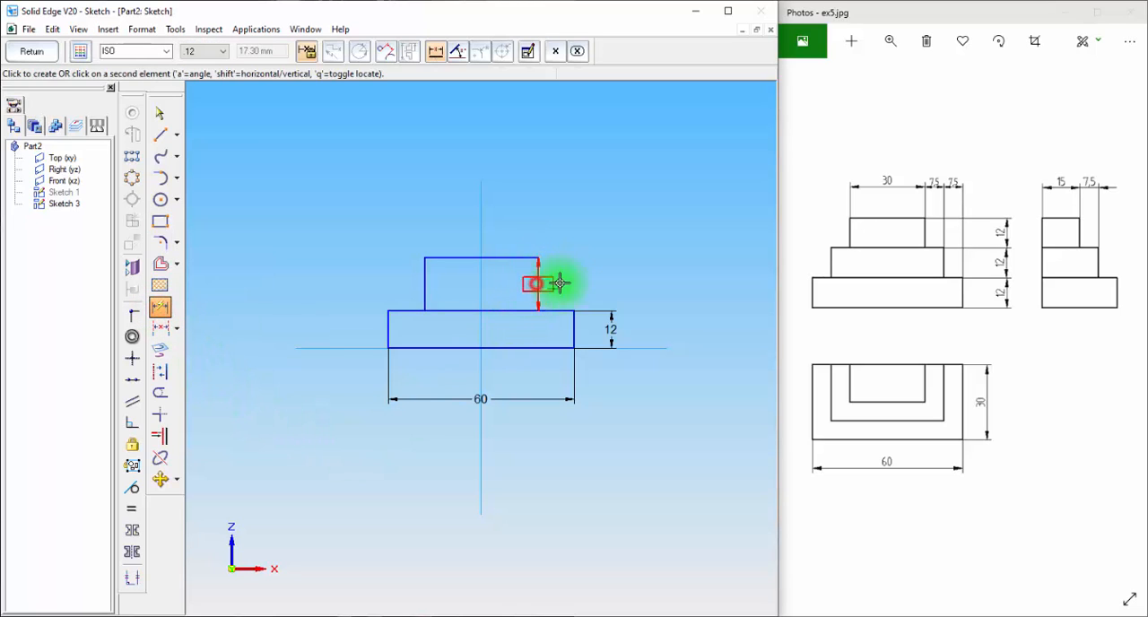
click(611, 278)
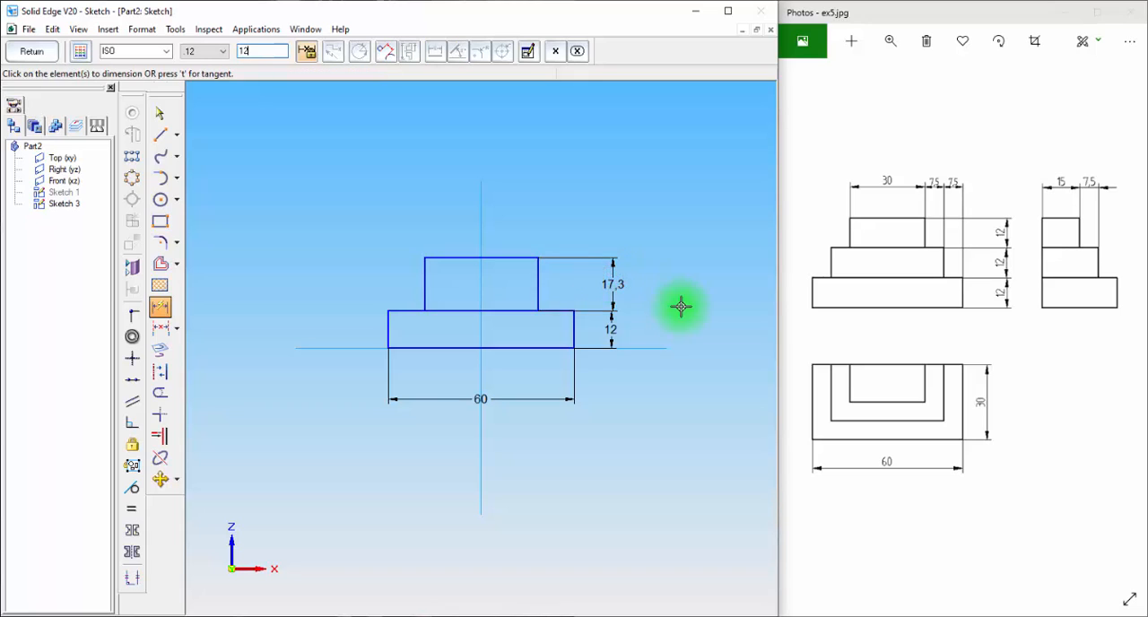
text(12)
key(Return)
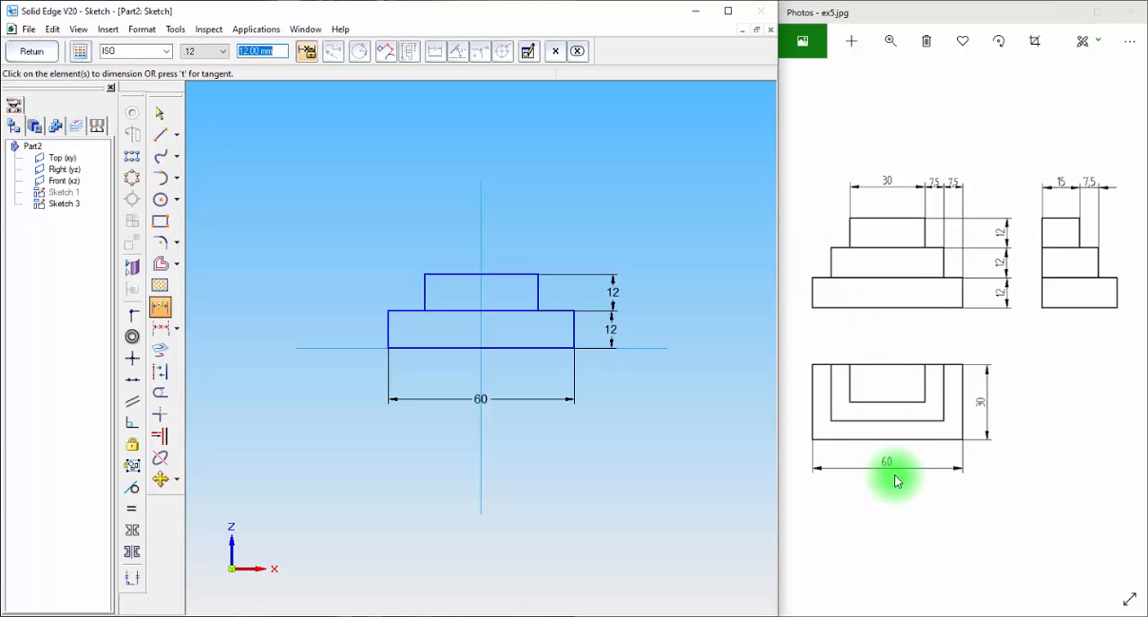
click(513, 271)
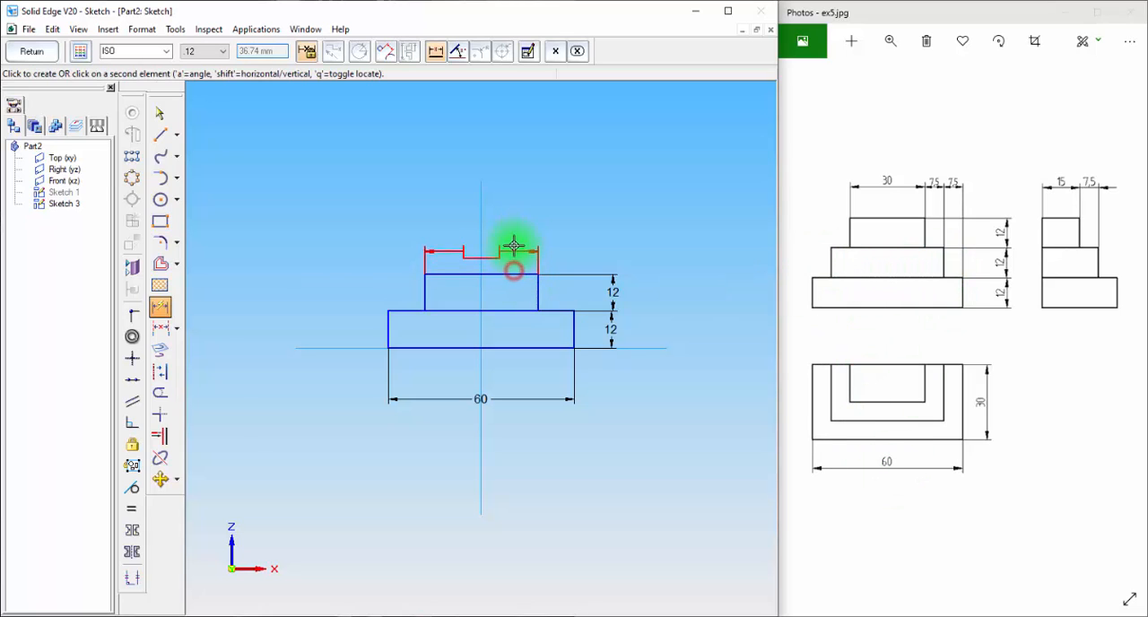
click(514, 134)
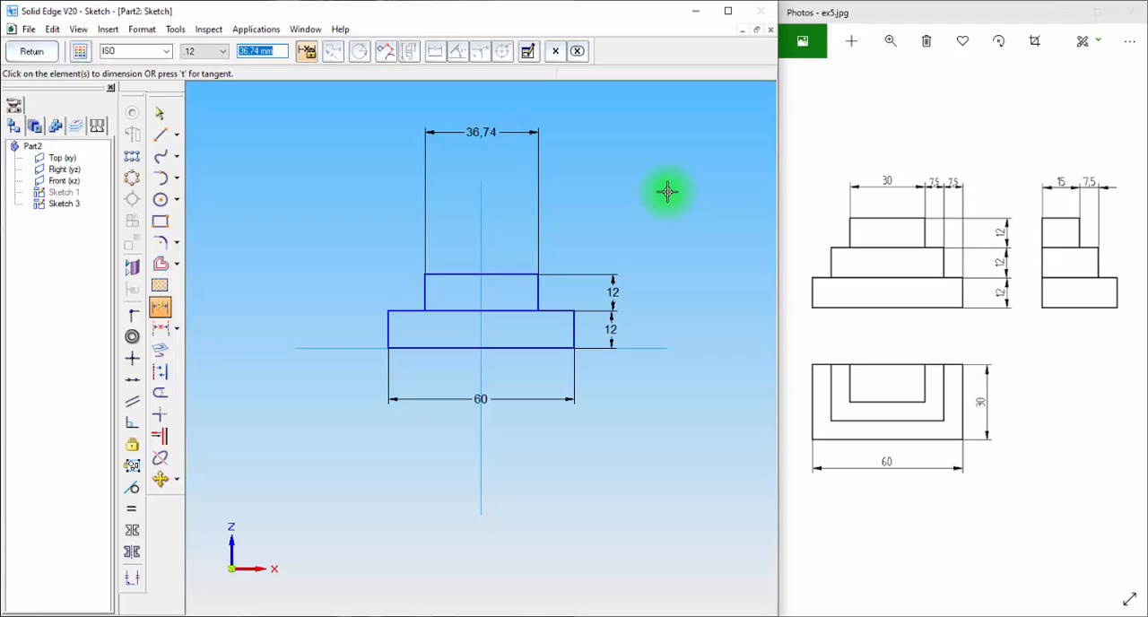
text(45)
key(Return)
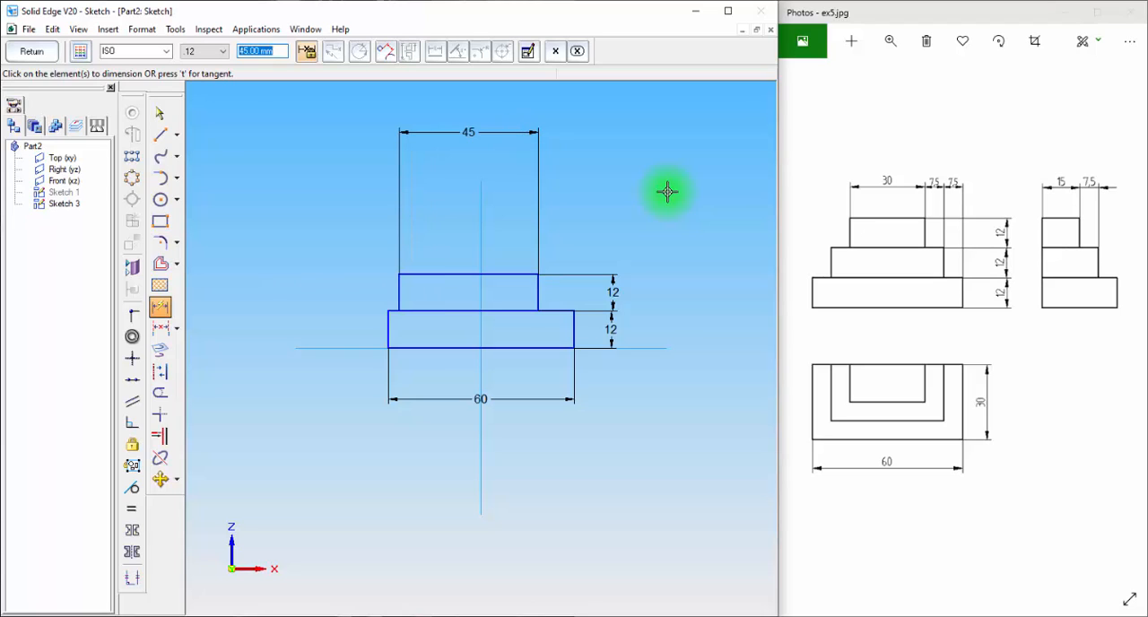
Center the second rectangle by connecting the midpoint of its upper edge to the vertical reference line
click(132, 314)
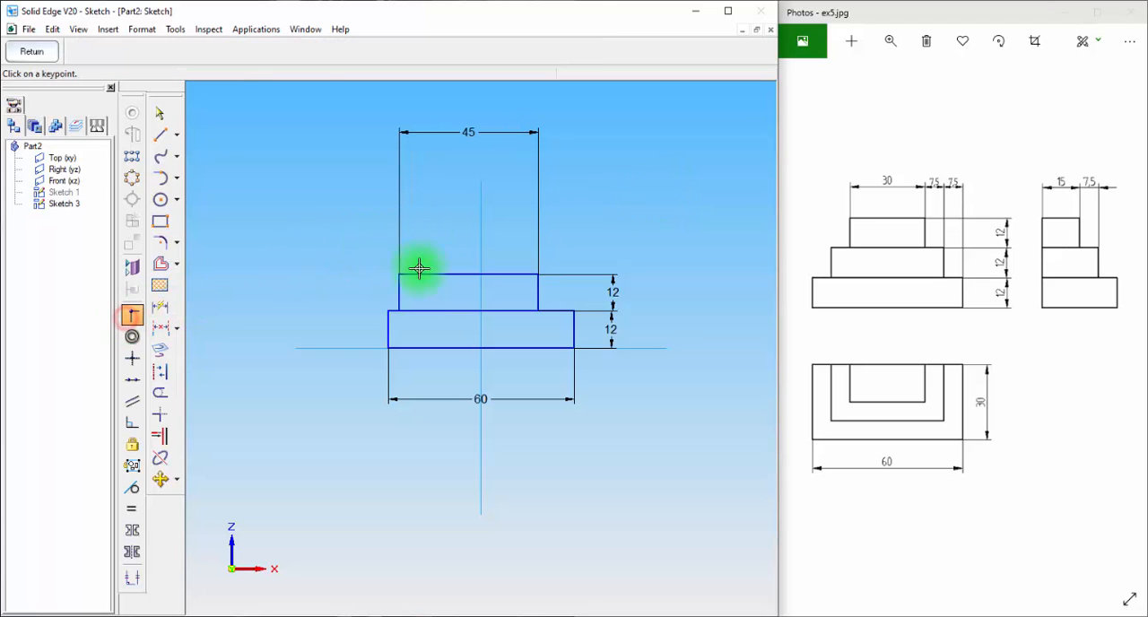
click(468, 275)
click(482, 248)
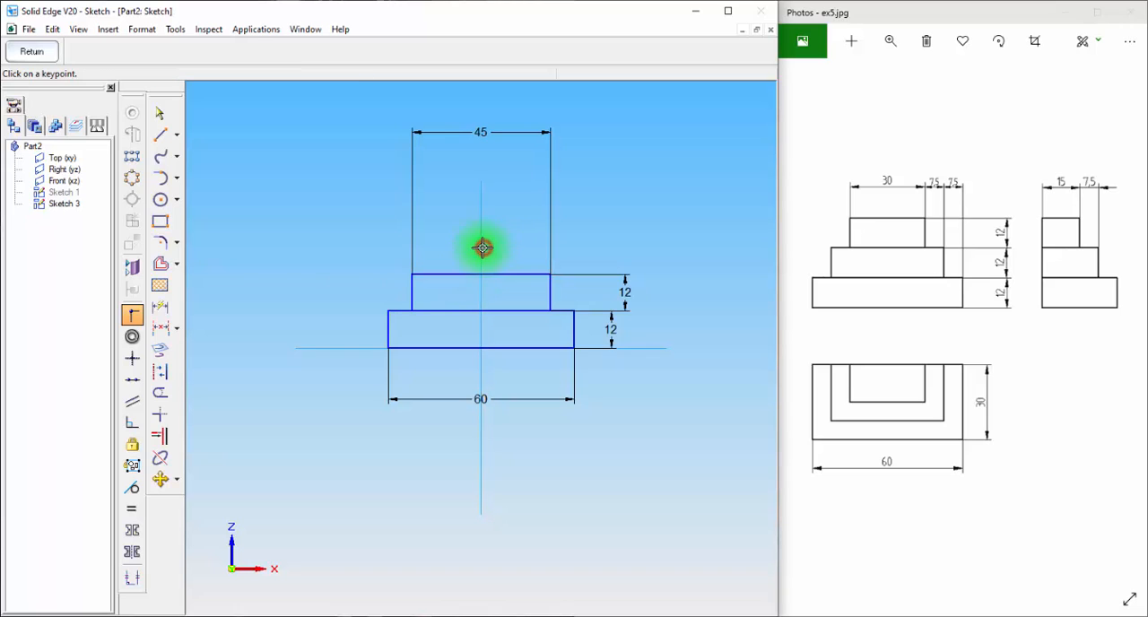
Dimension the horizontal offsets between the base and second rectangles' vertical edges on both sides, placing the dimensions below the sketch
click(160, 307)
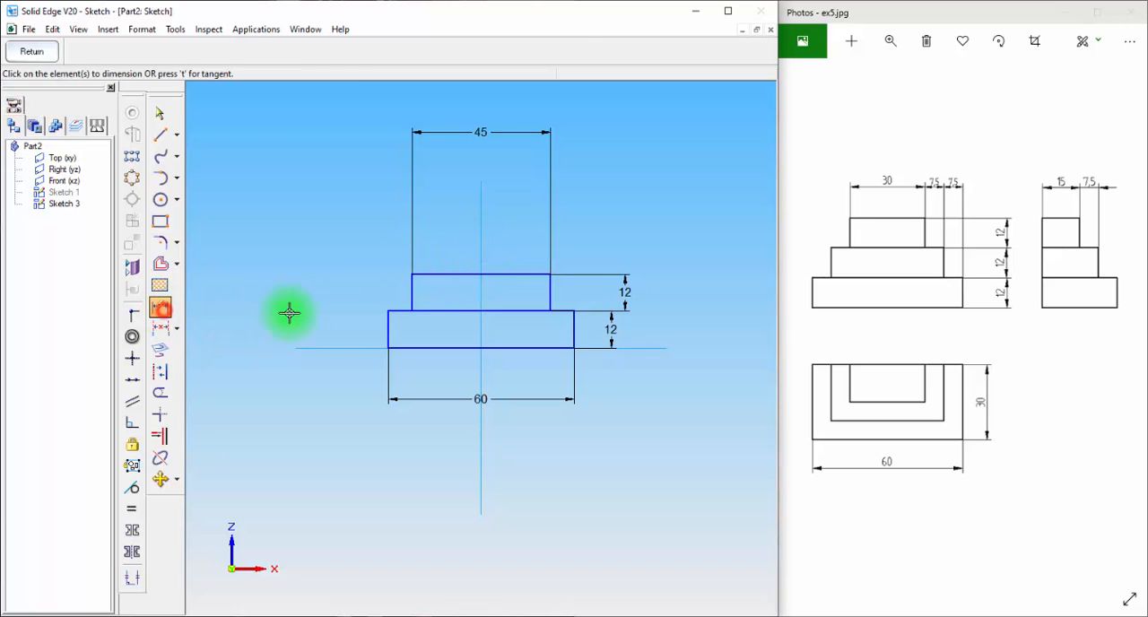
click(387, 329)
click(411, 287)
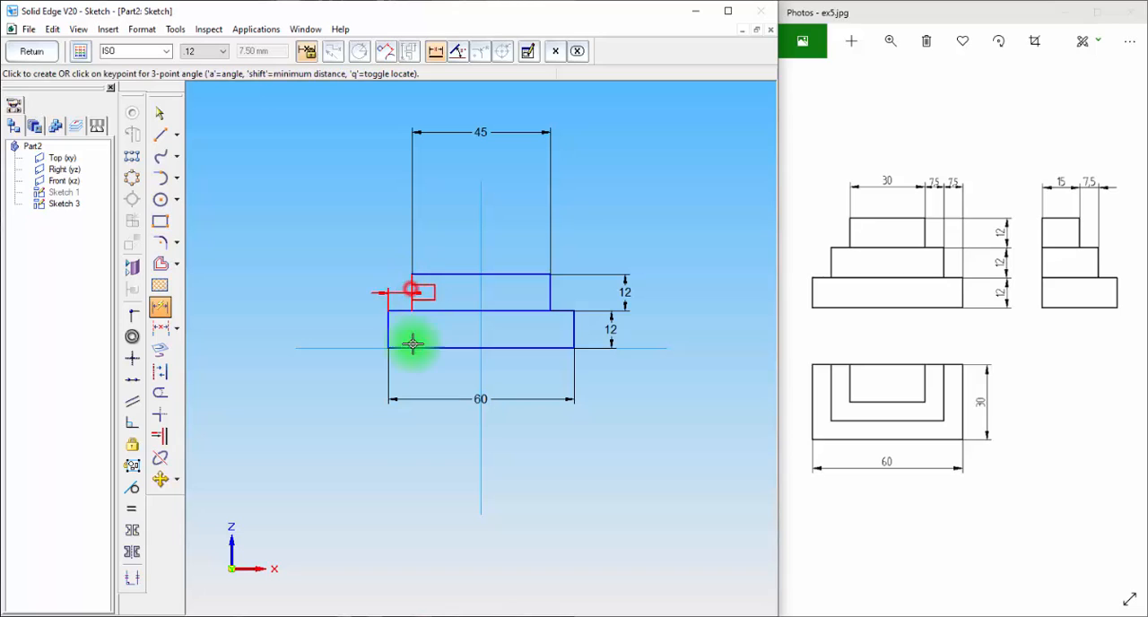
click(399, 498)
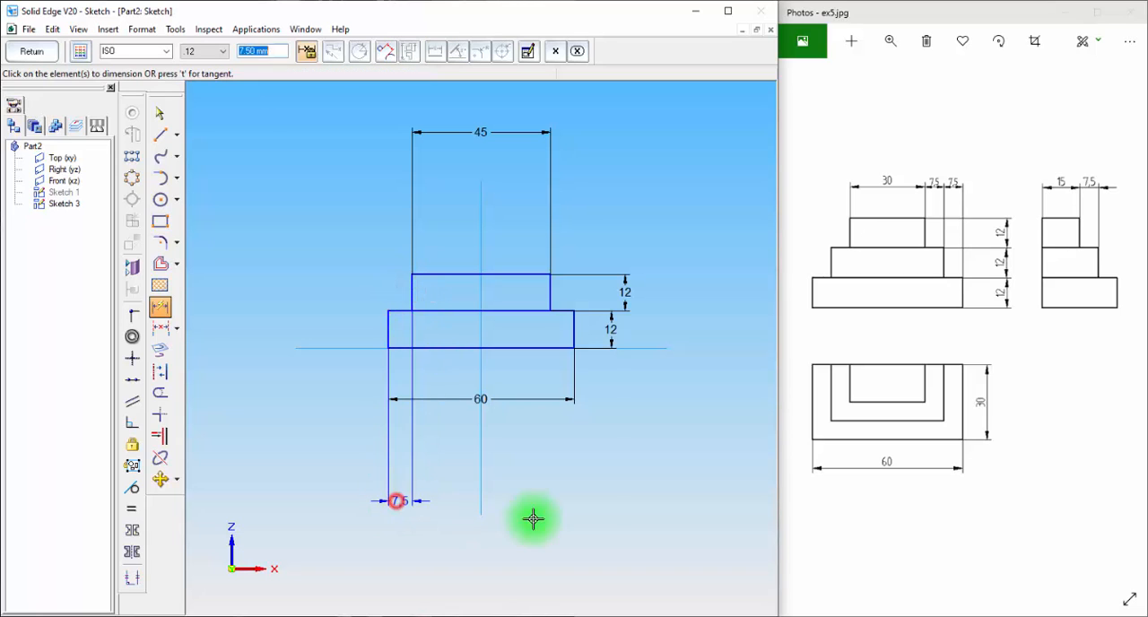
click(575, 330)
click(551, 291)
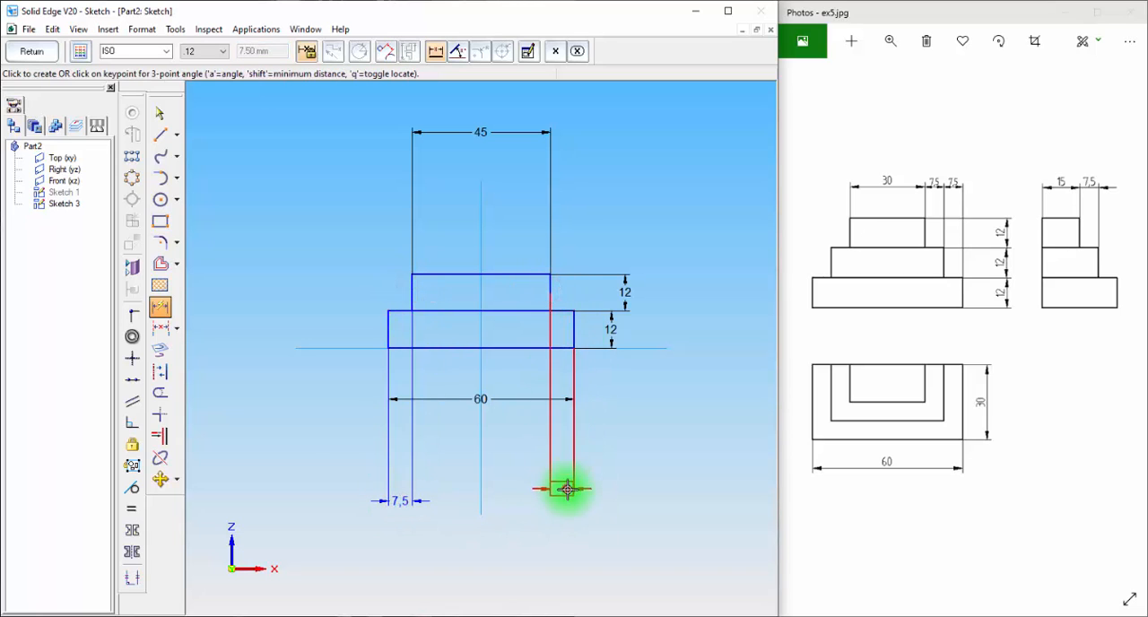
click(564, 489)
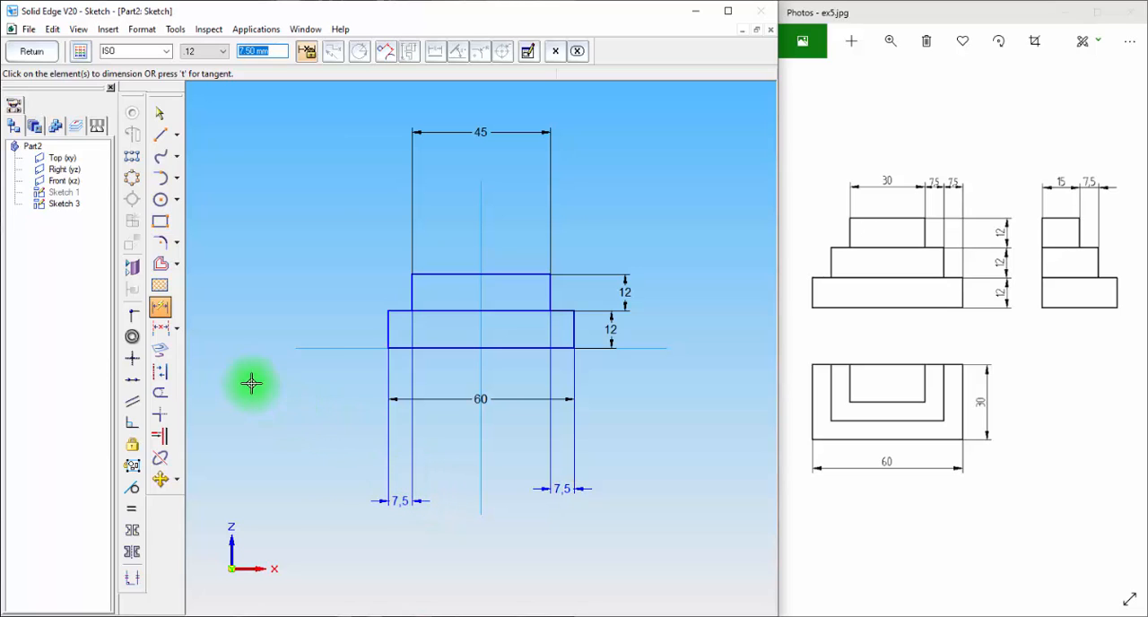
Draw a third rectangle about 31 mm wide on the second rectangle's upper edge and make its height equal to the second rectangle's
click(159, 222)
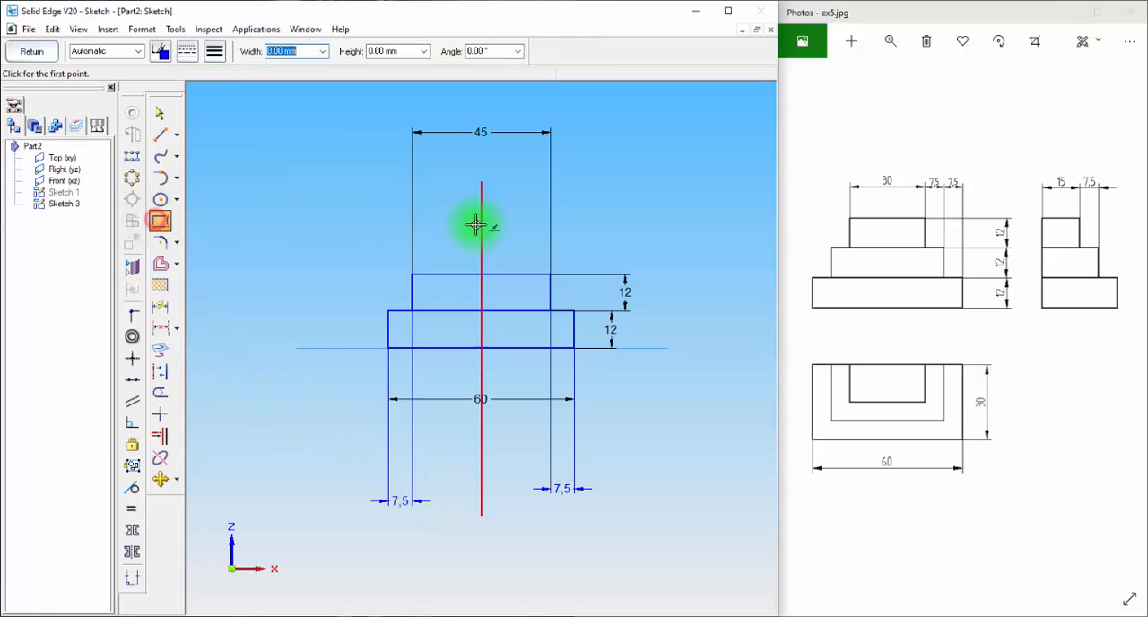
click(413, 273)
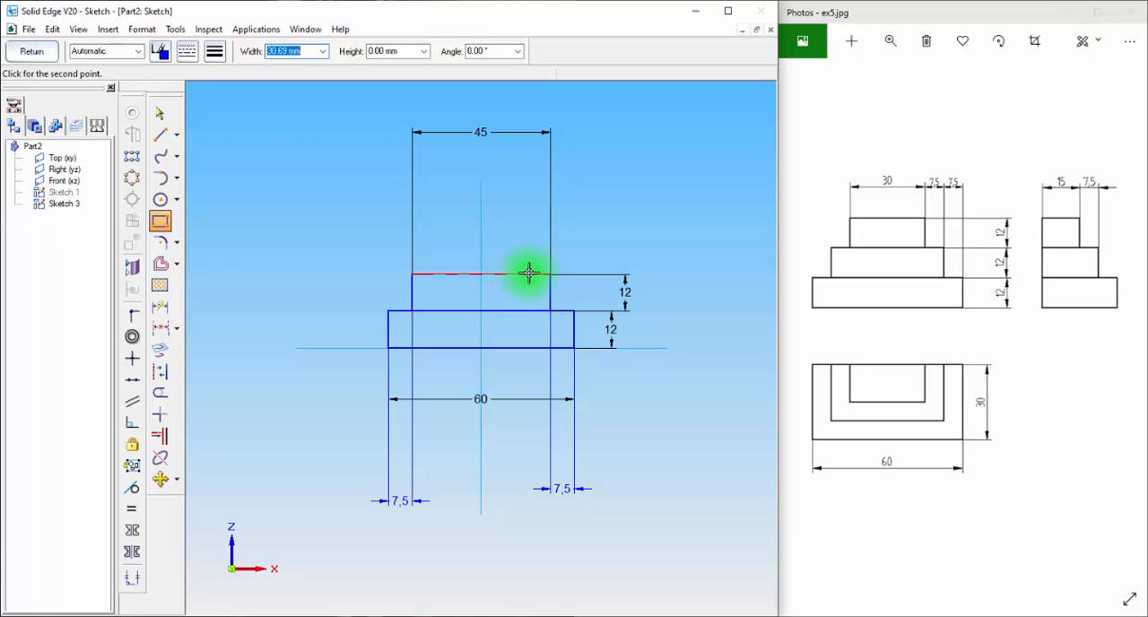
click(525, 233)
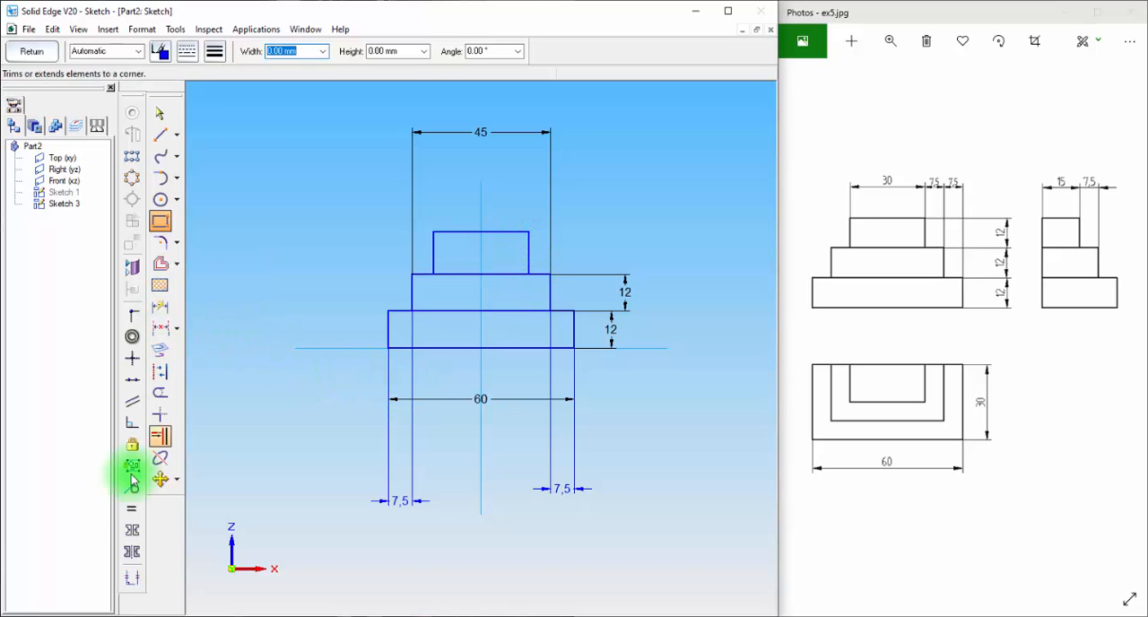
click(132, 508)
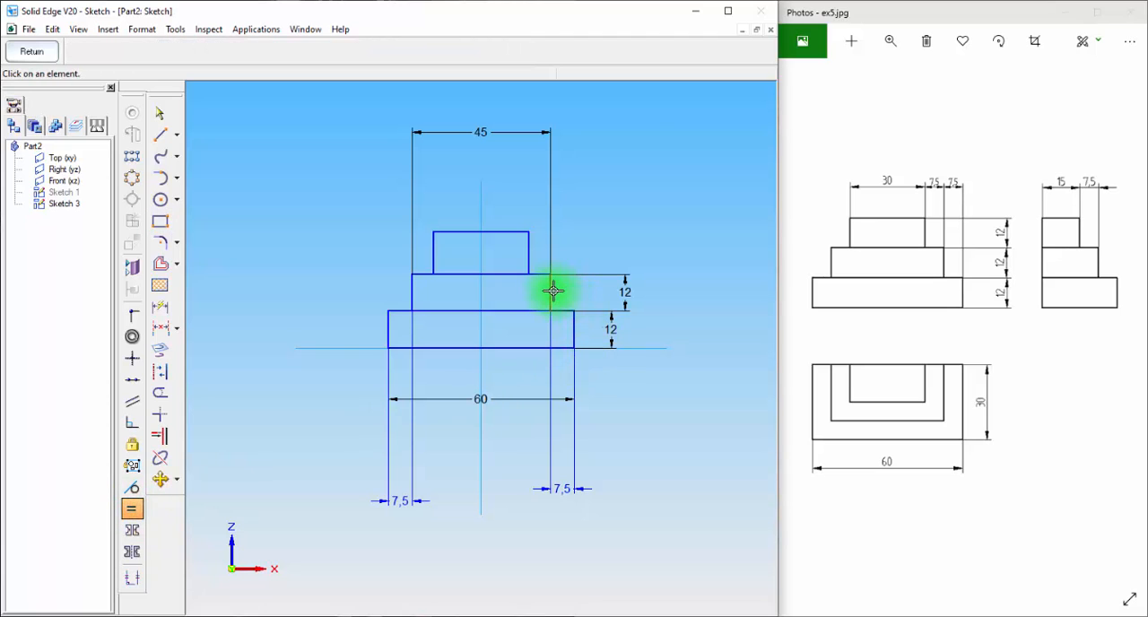
click(530, 252)
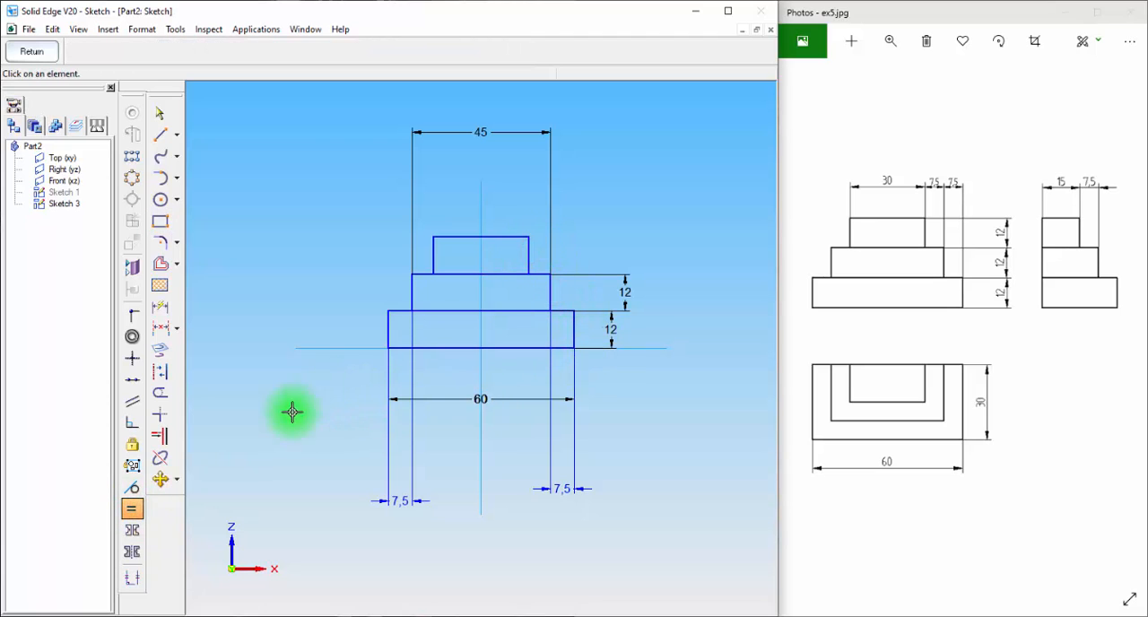
Set the third rectangle's width to 30 mm, connect its upper edge's midpoint to the vertical reference line, and close the sketch
click(160, 306)
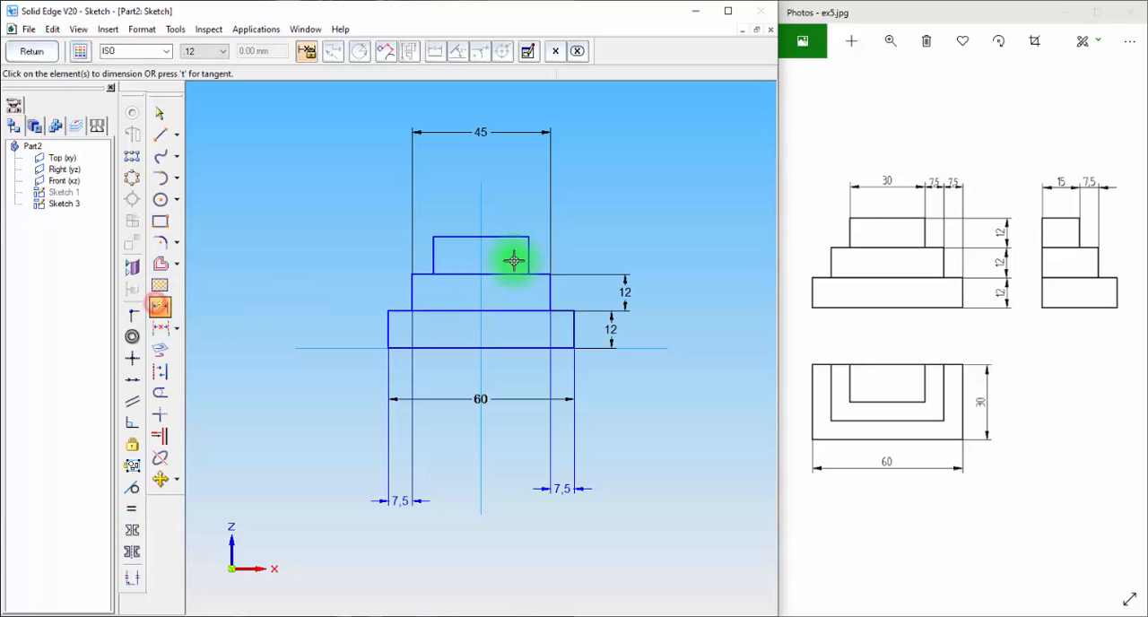
click(452, 236)
click(454, 157)
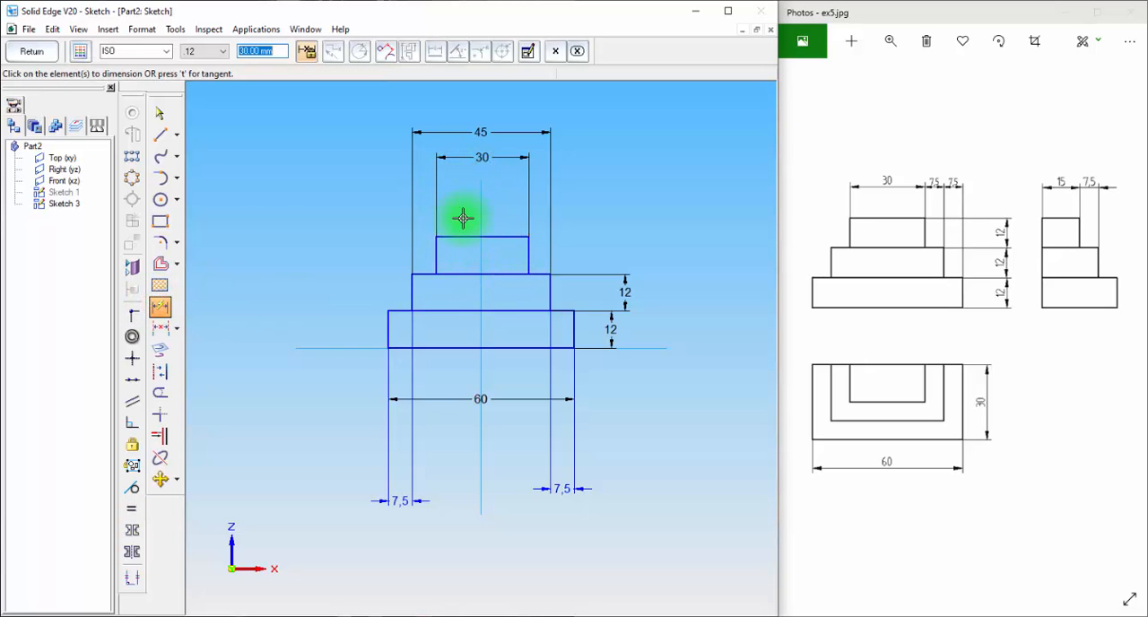
click(132, 313)
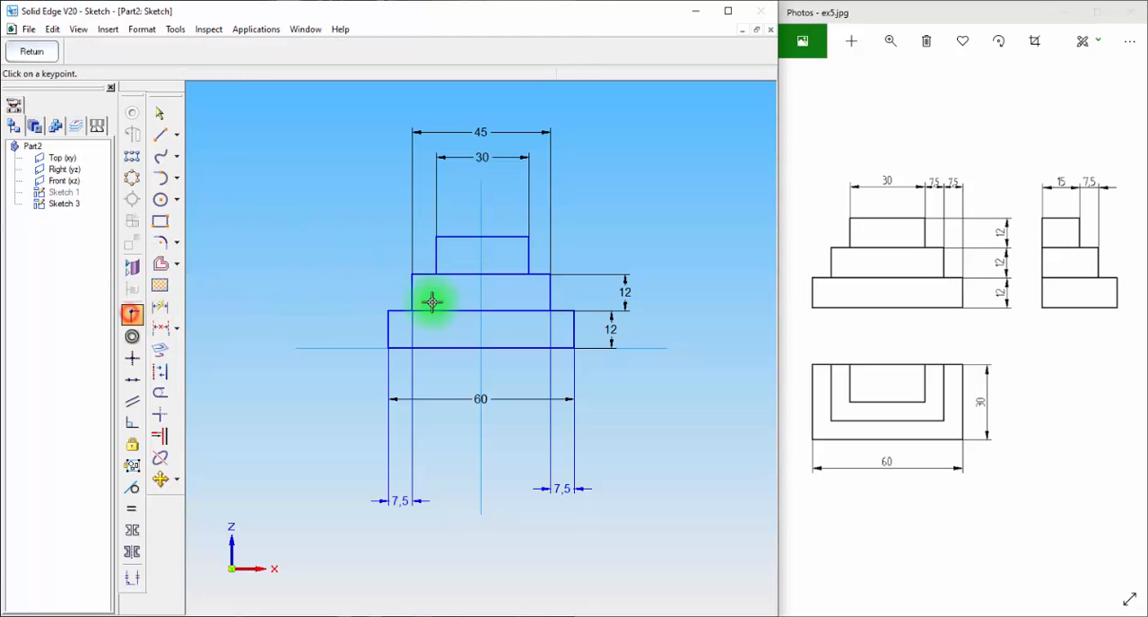
click(483, 236)
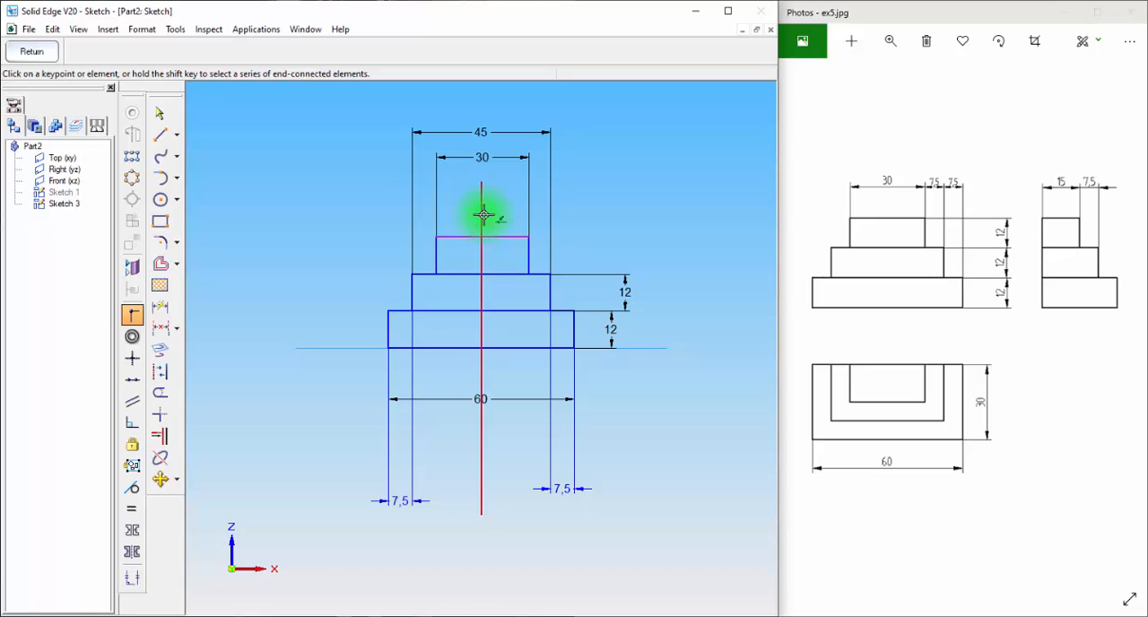
click(483, 215)
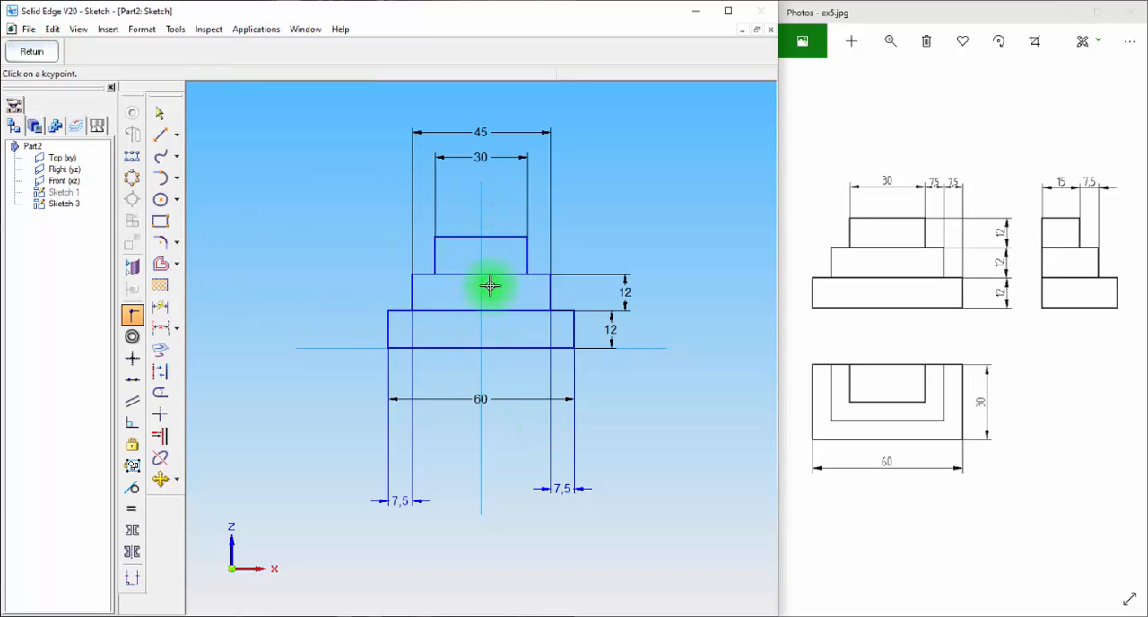
click(34, 52)
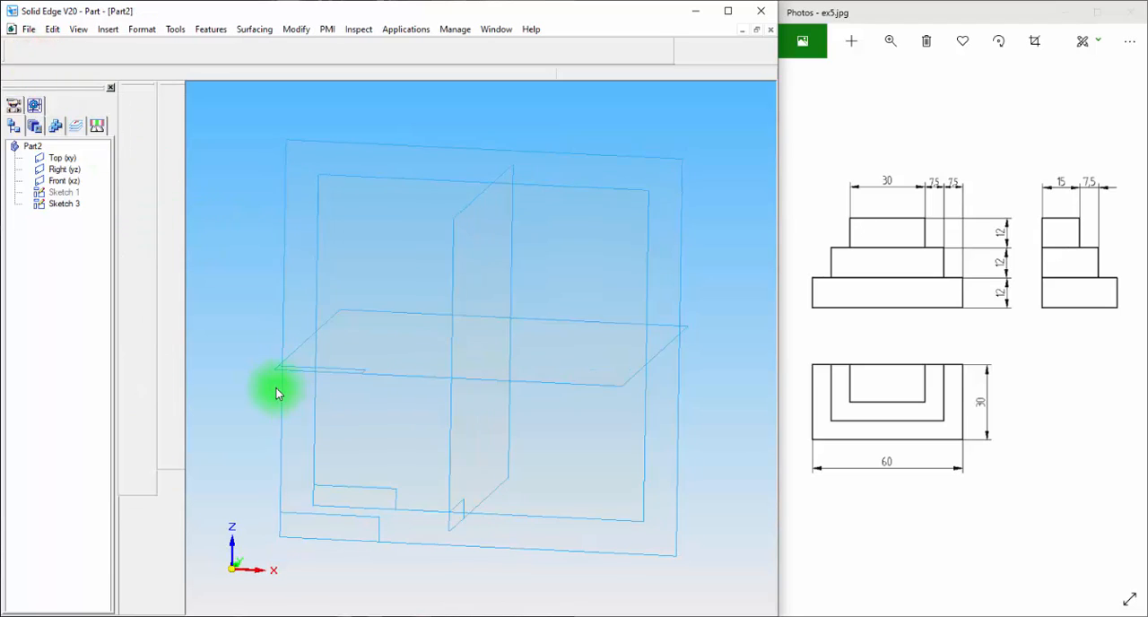
Extrude the base rectangle of the sketch 30 mm toward the front as a protrusion
click(166, 179)
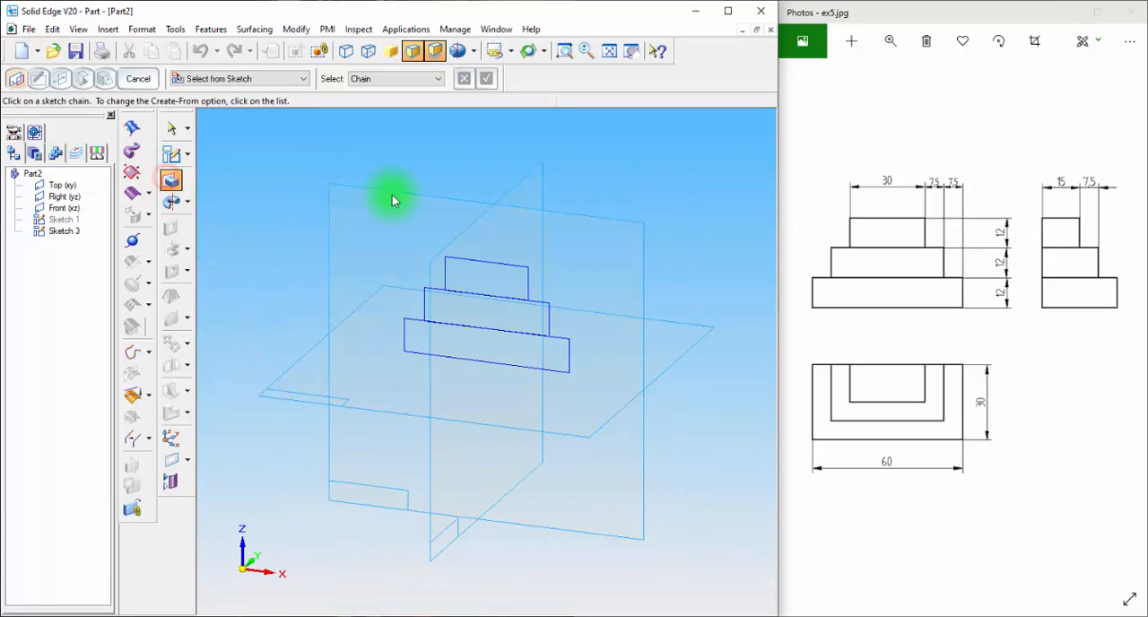
click(561, 341)
click(485, 78)
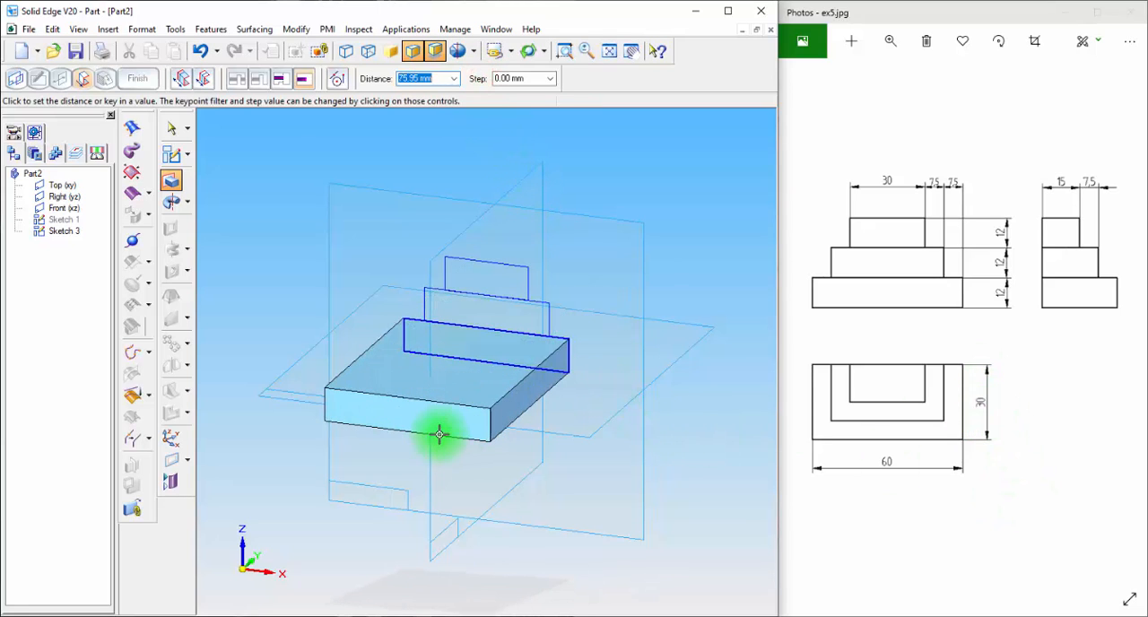
click(439, 435)
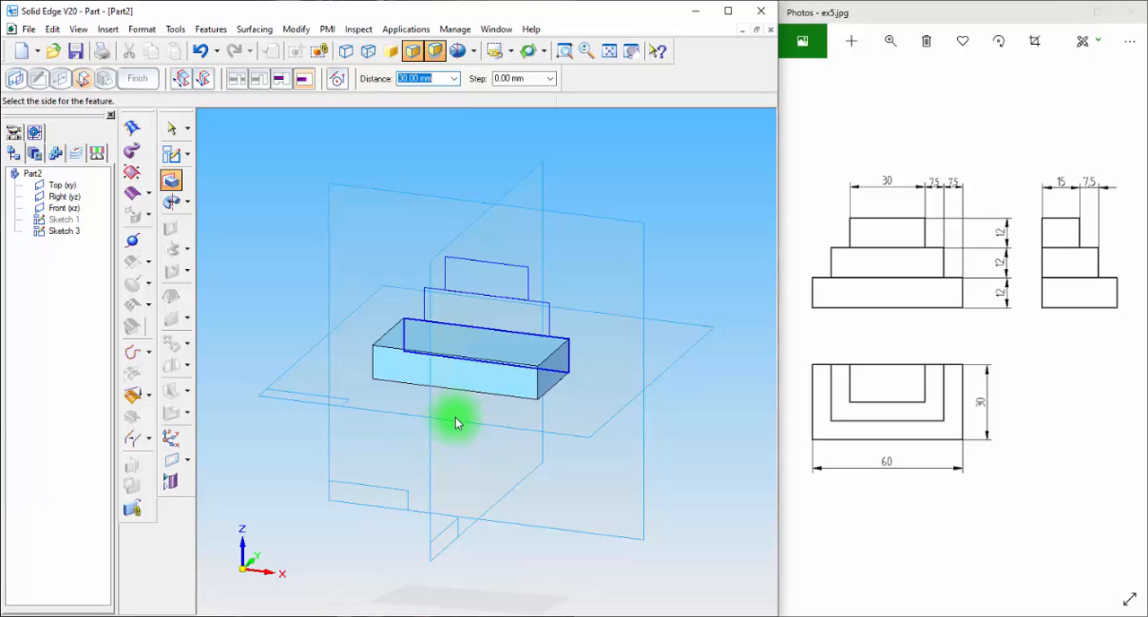
click(454, 421)
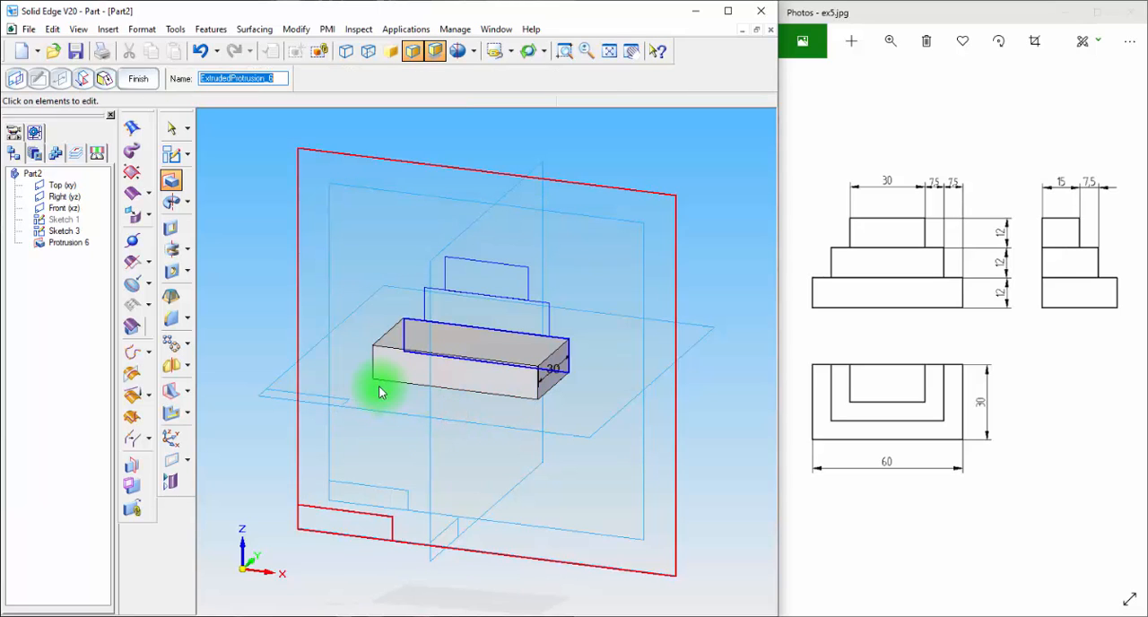
Extrude the second rectangle 22.5 mm toward the front to form the middle step
click(170, 184)
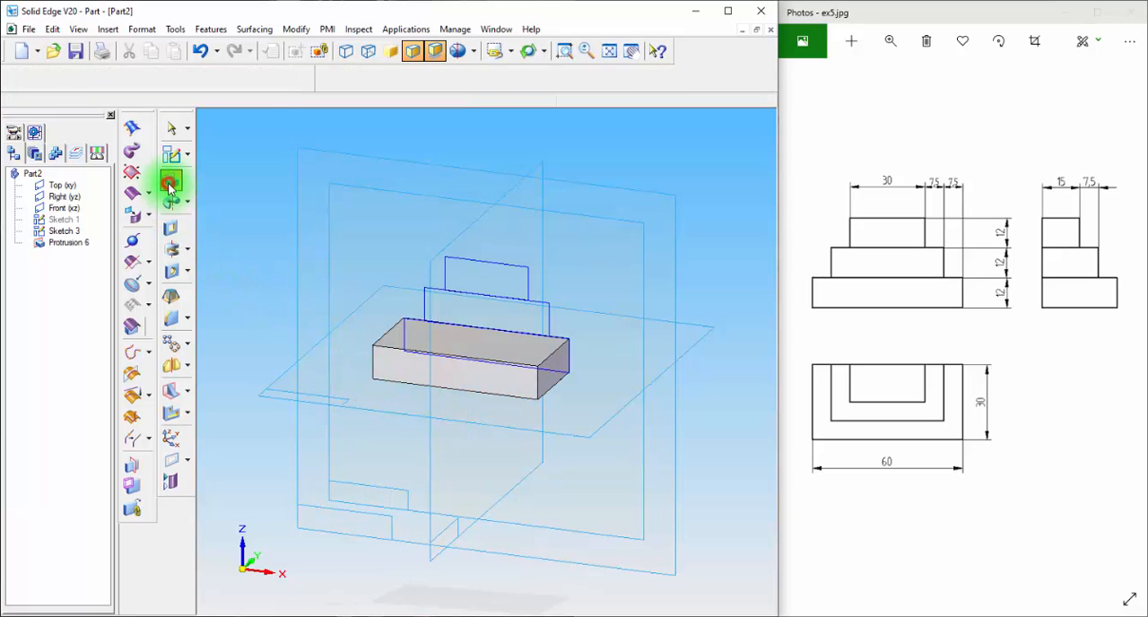
click(536, 305)
click(485, 78)
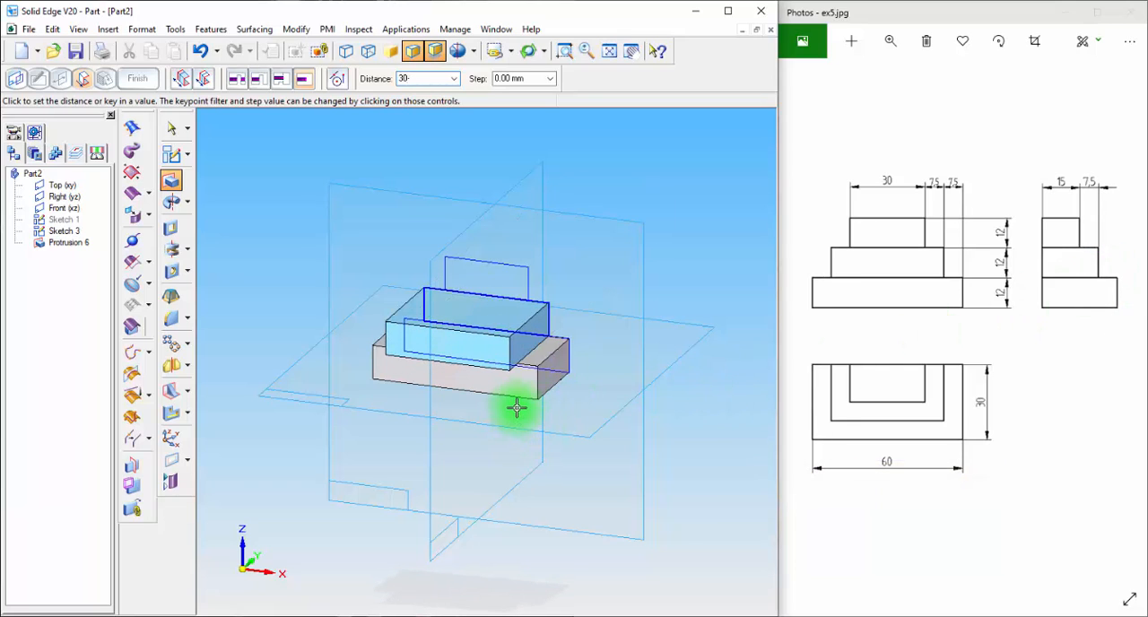
key(Return)
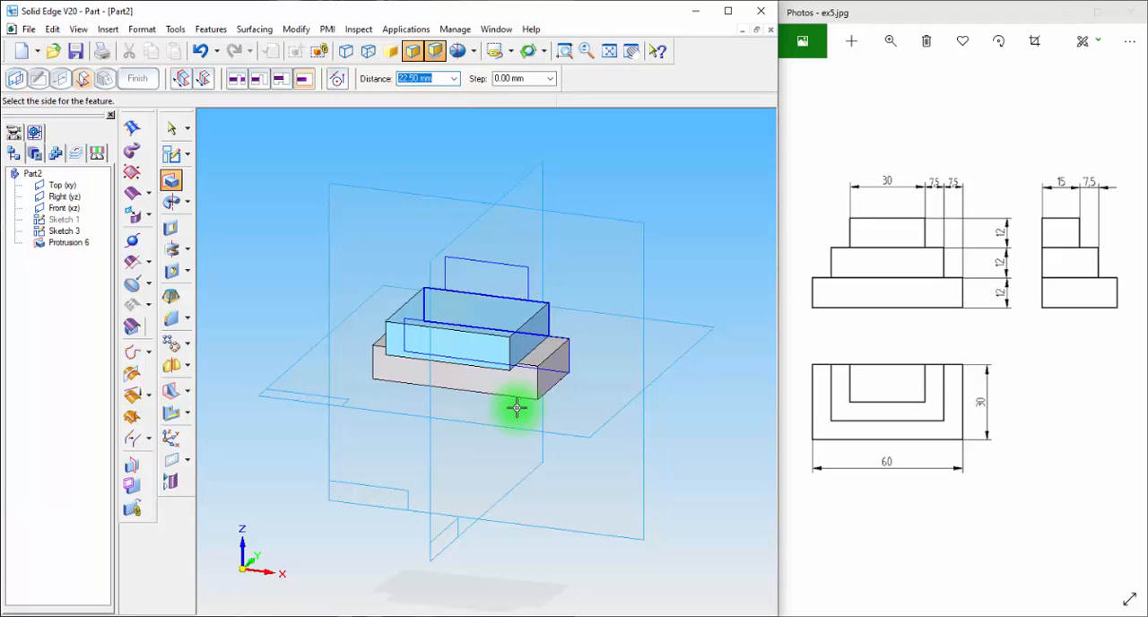
click(558, 385)
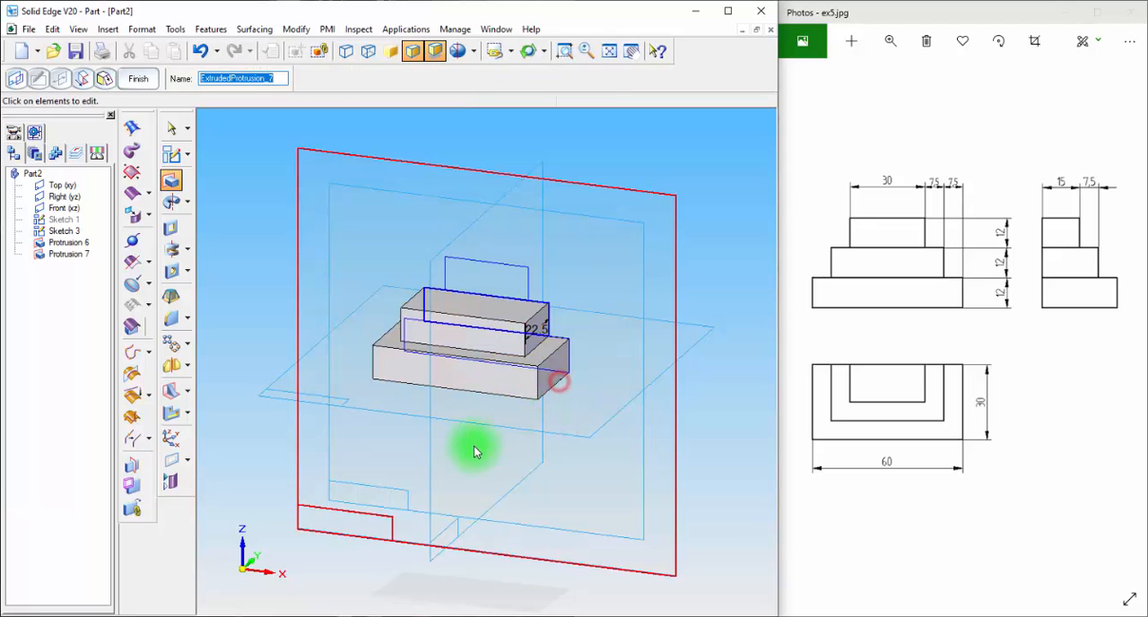
Extrude the third rectangle 15 mm toward the front to form the upper step, and finish the protrusion
click(173, 183)
click(522, 269)
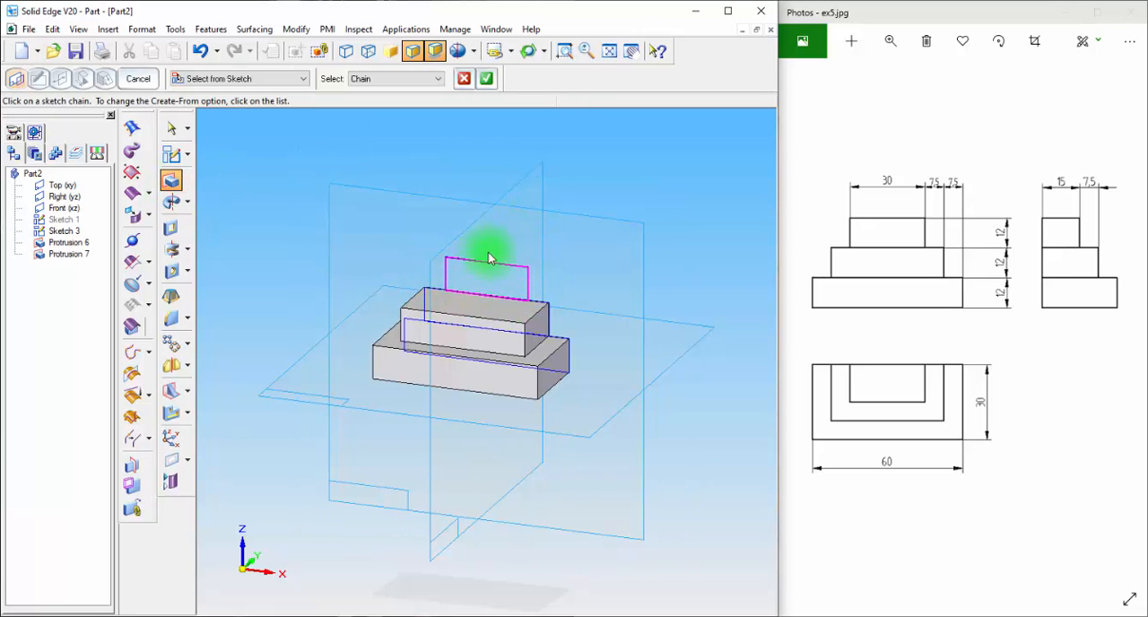
click(486, 78)
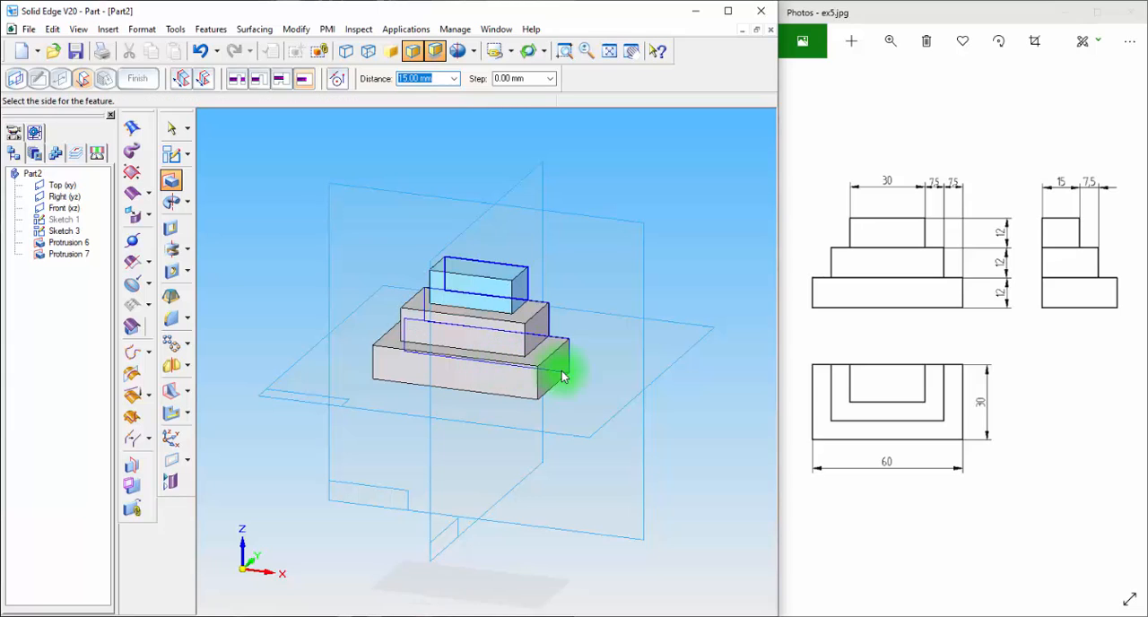
click(537, 389)
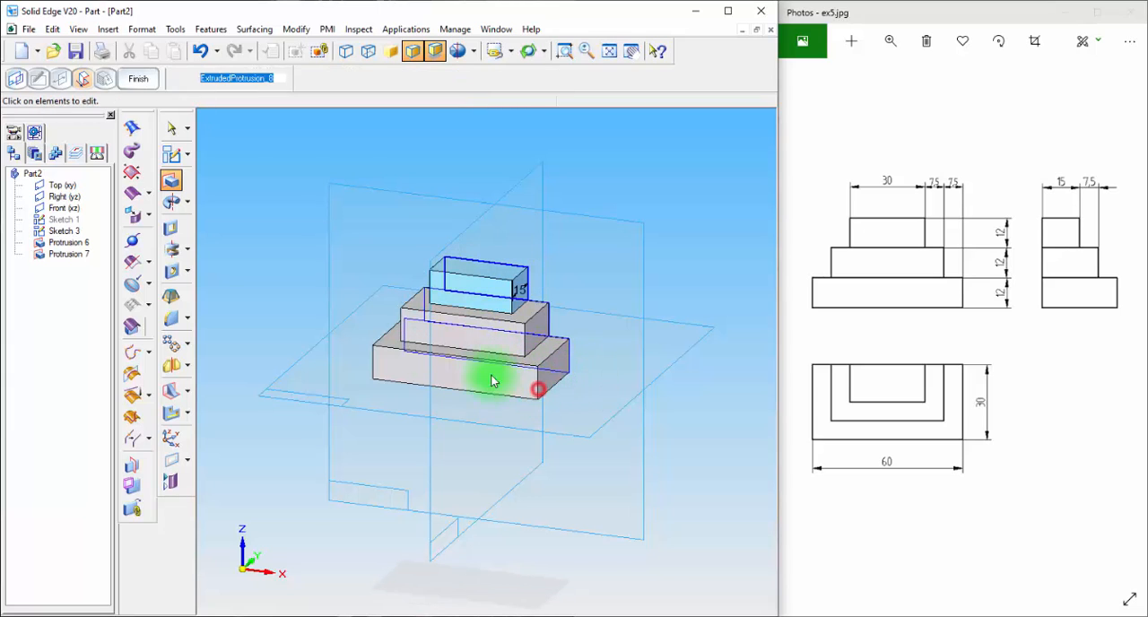
click(138, 78)
key(Escape)
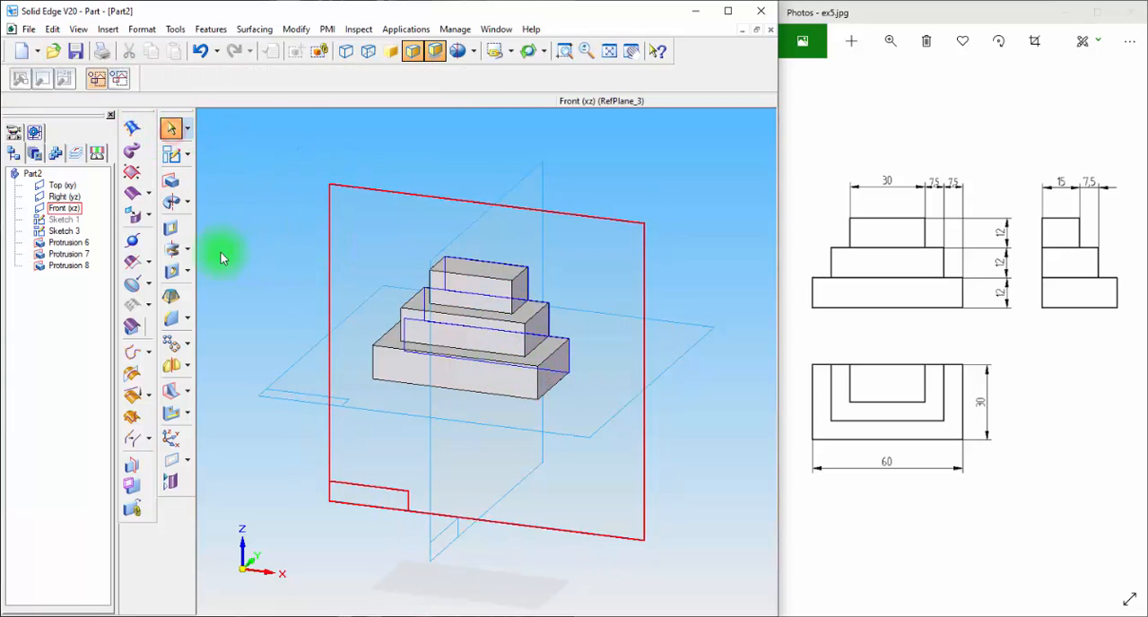
Hide all sketches in the part
right_click(8, 346)
click(77, 441)
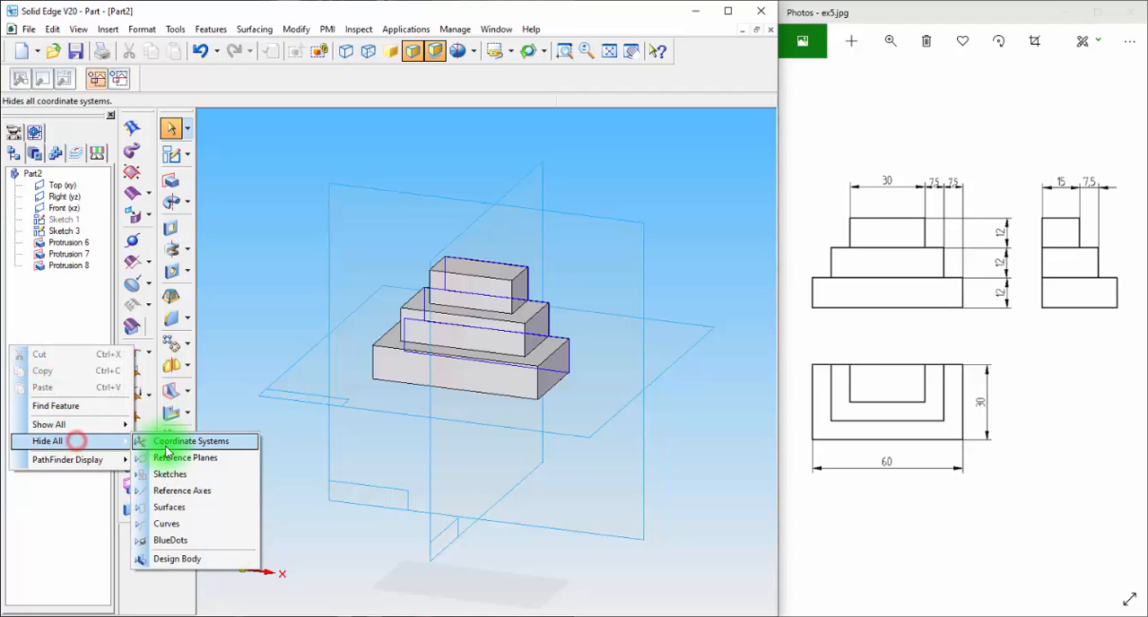
click(170, 470)
Examine the stepped block in the front, top, right, left, iso and dimetric views against the reference drawing
key(ctrl+f)
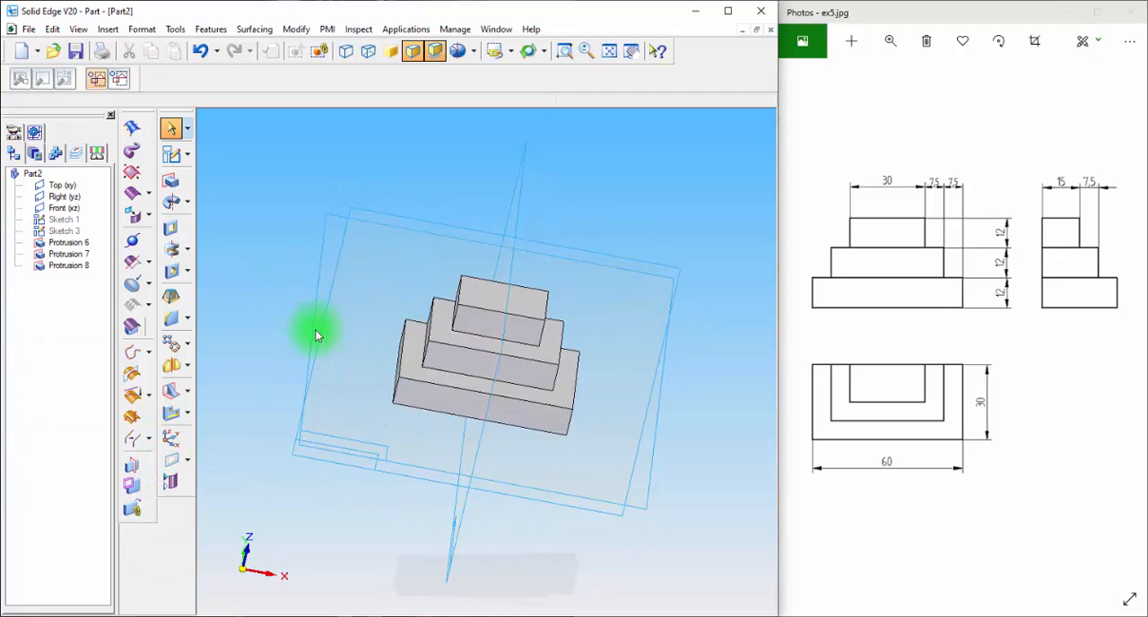
middle_drag(302, 425, 286, 271)
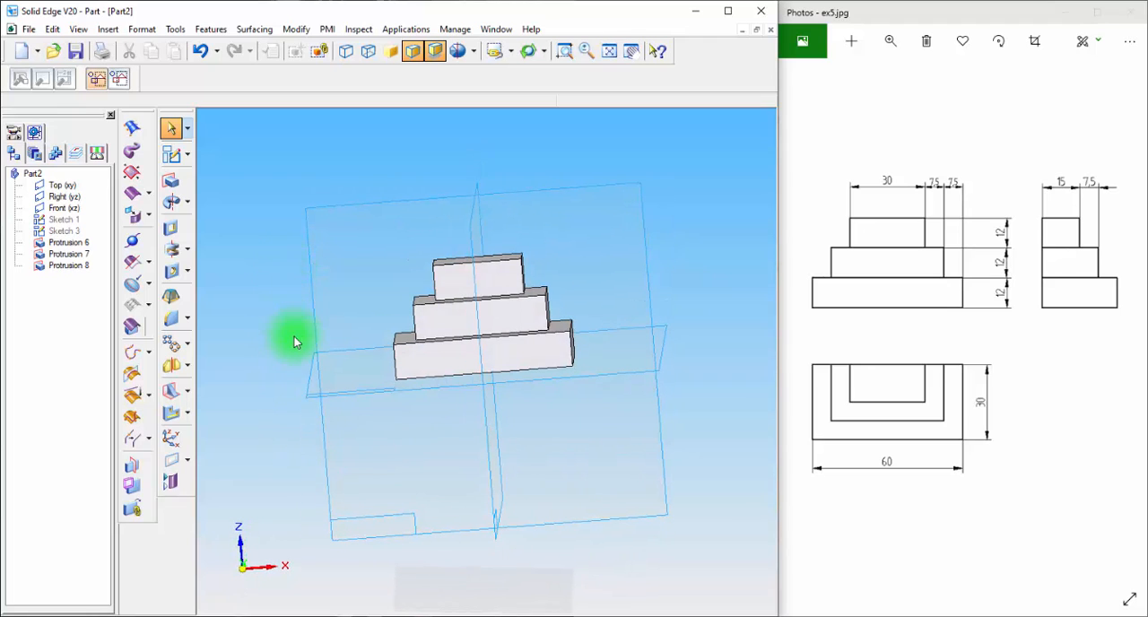
key(ctrl+f)
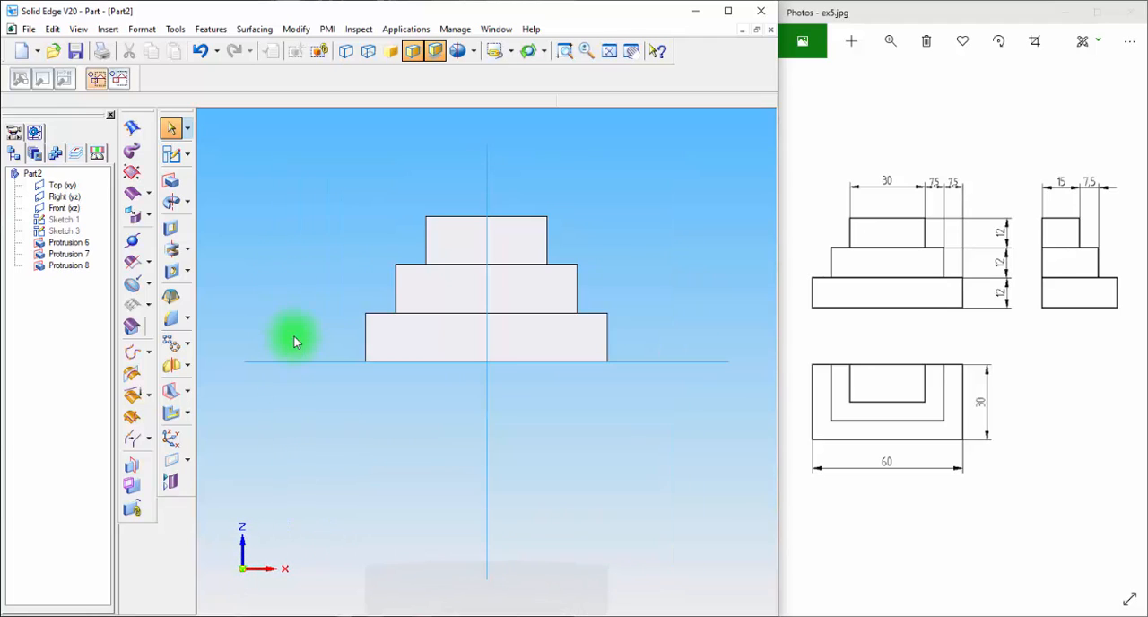
key(ctrl+t)
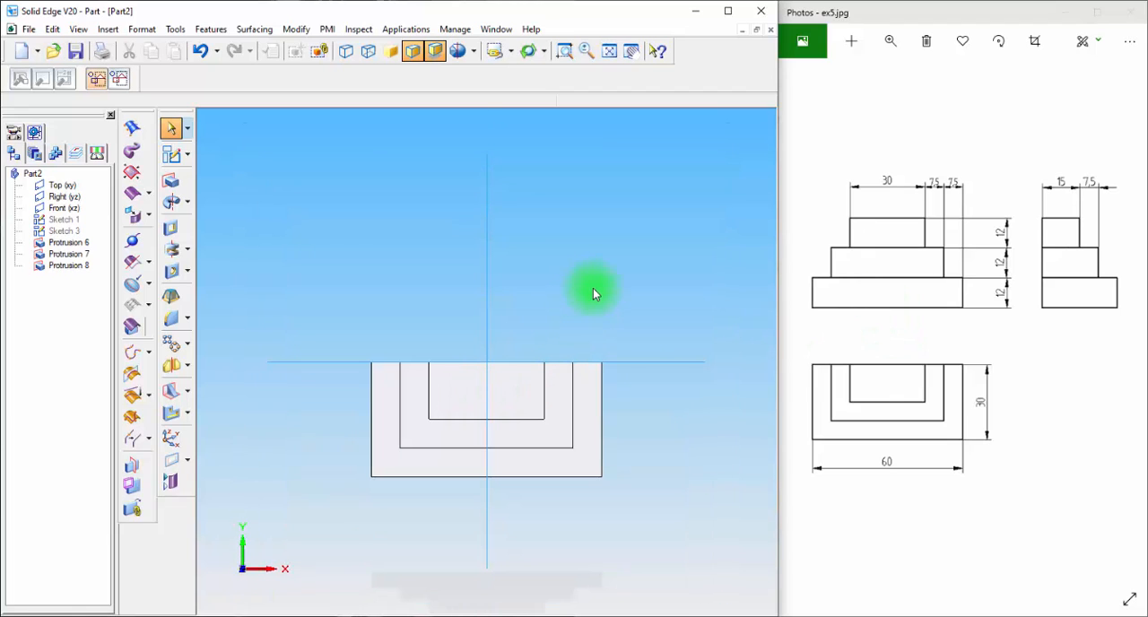
key(ctrl+r)
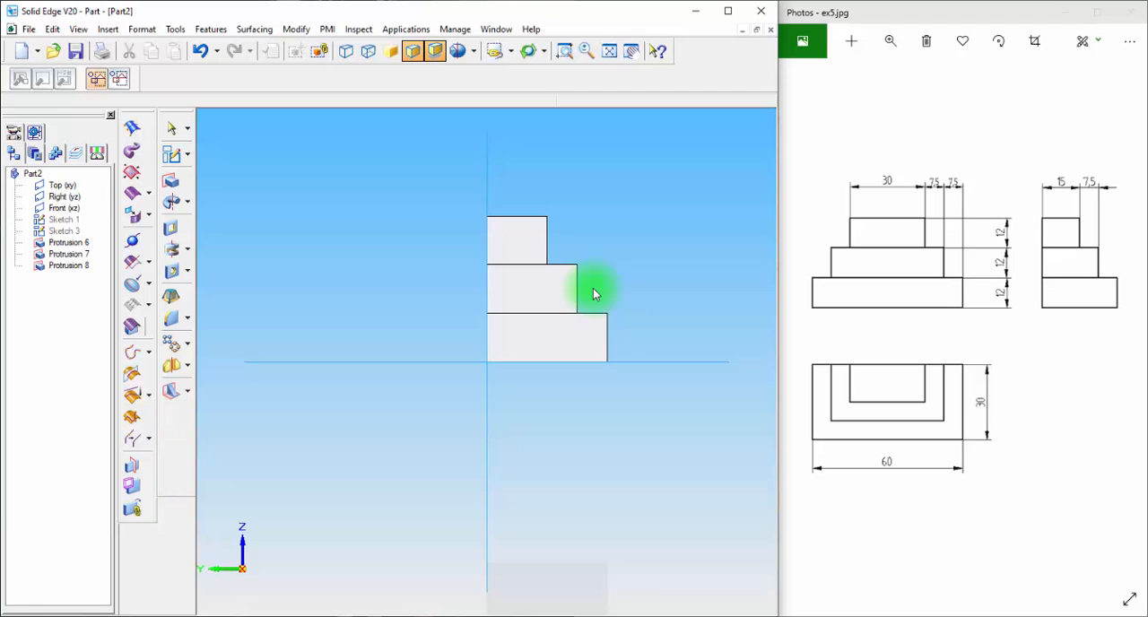
key(ctrl+l)
click(513, 51)
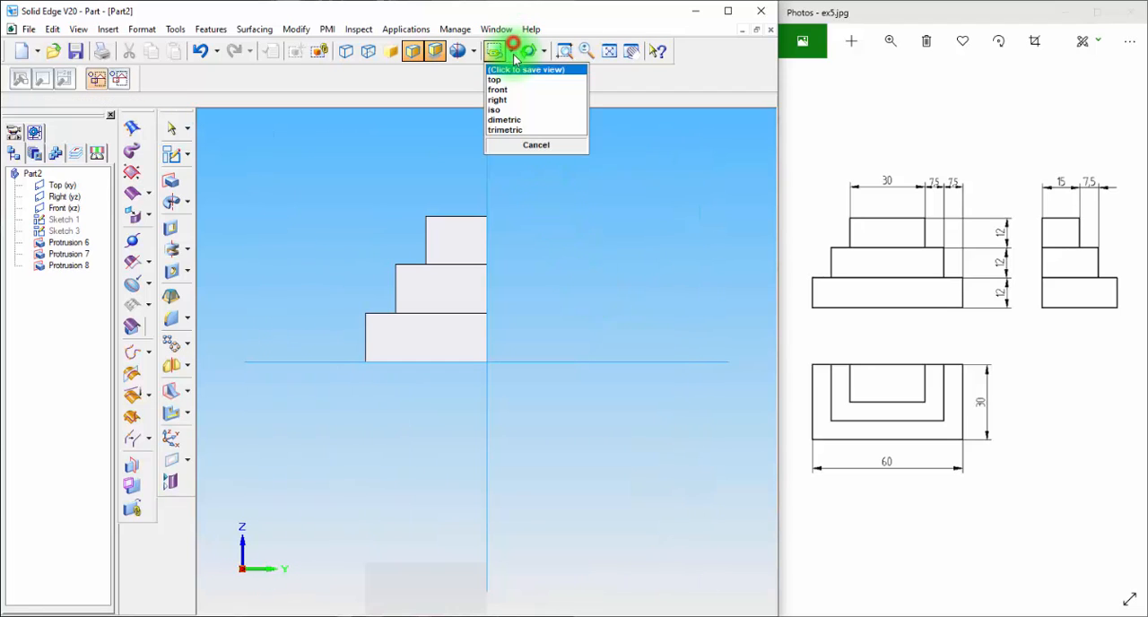
click(511, 109)
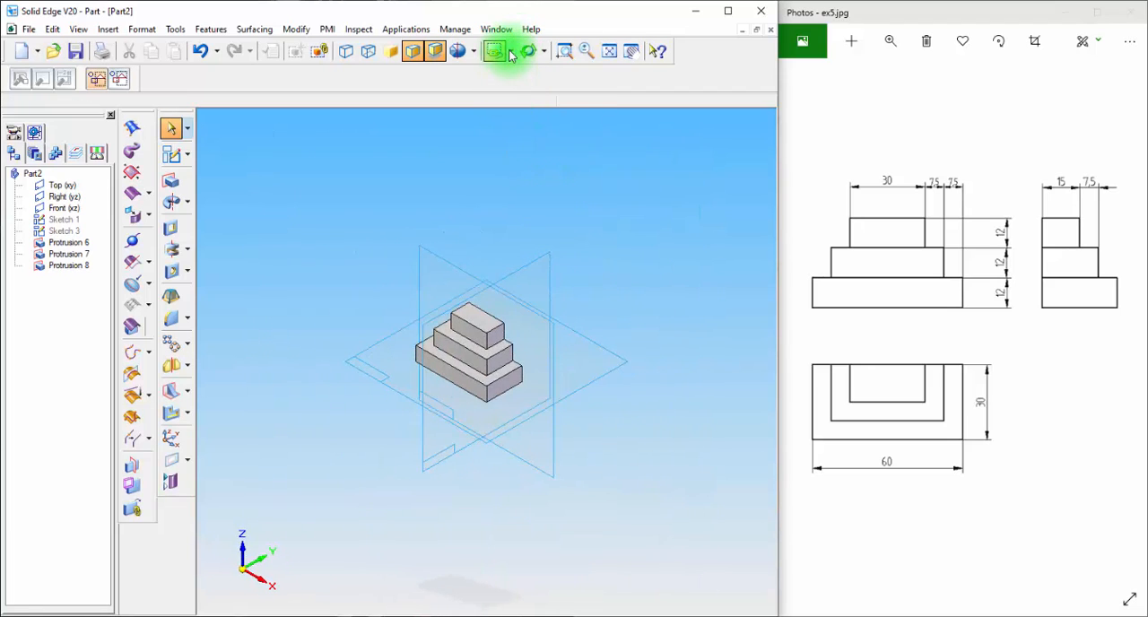
click(511, 52)
click(522, 117)
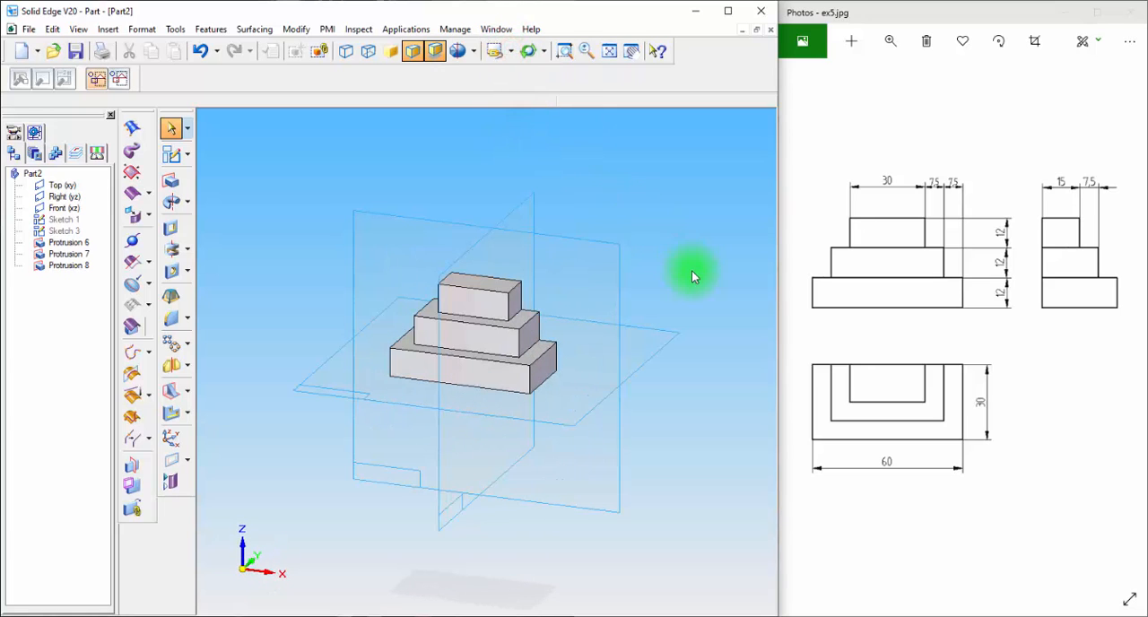
click(608, 51)
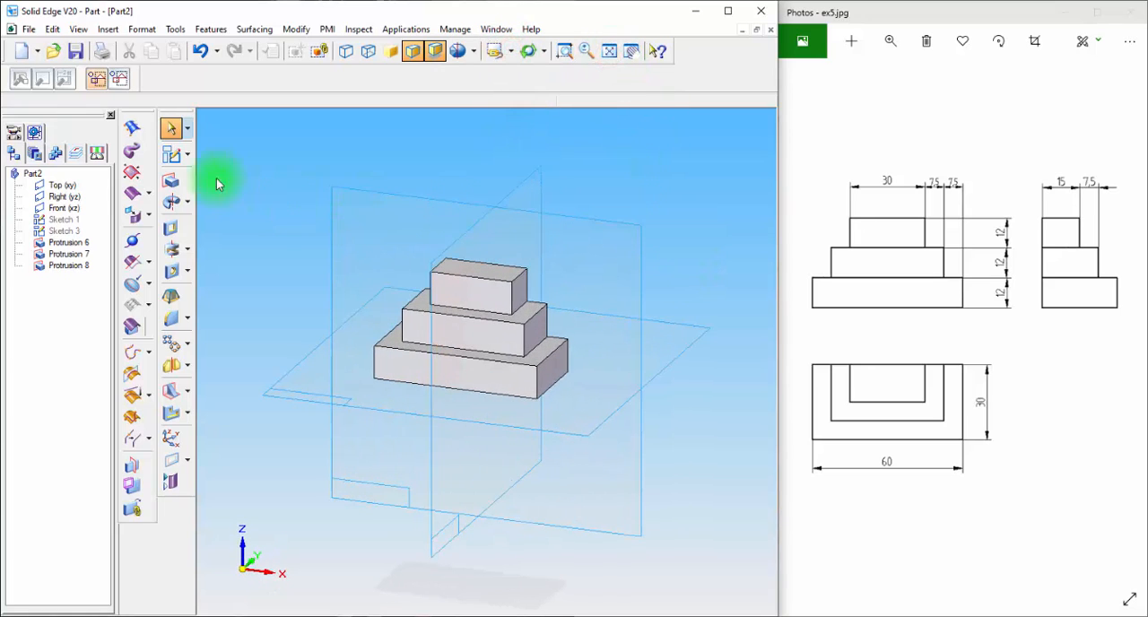
Paint the whole design body of the stepped block with the Copper style
click(166, 131)
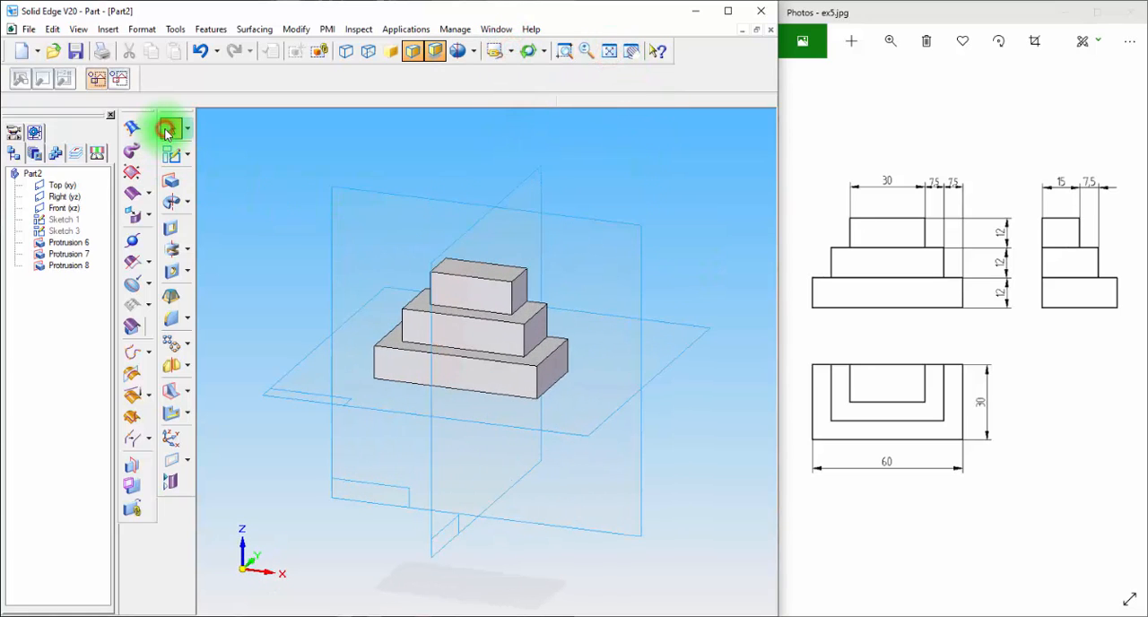
click(148, 37)
click(161, 61)
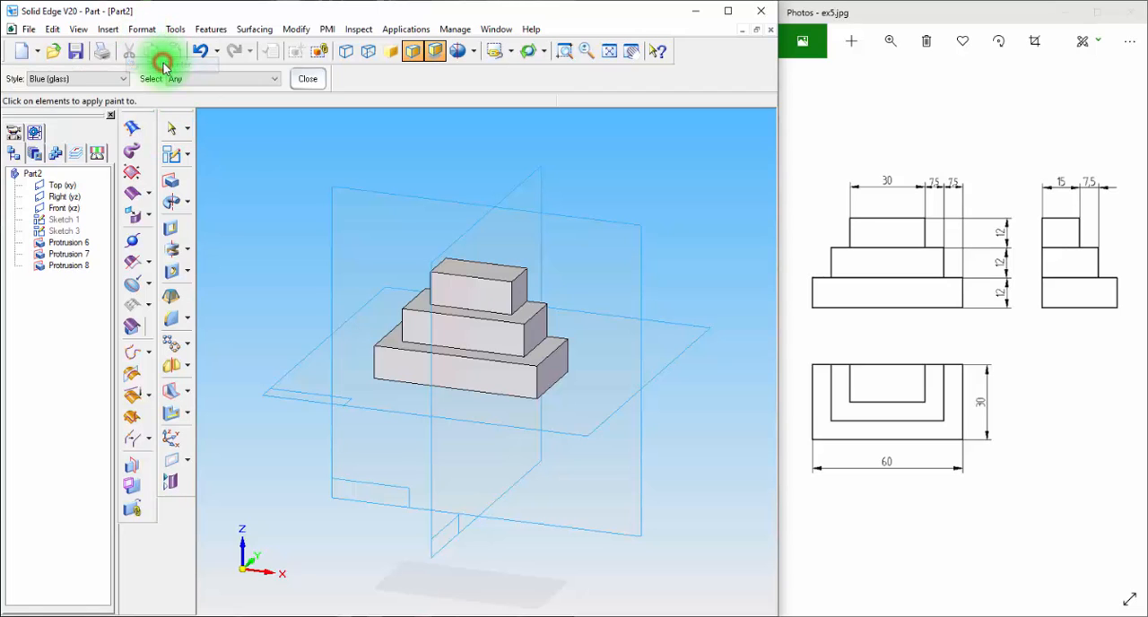
click(97, 78)
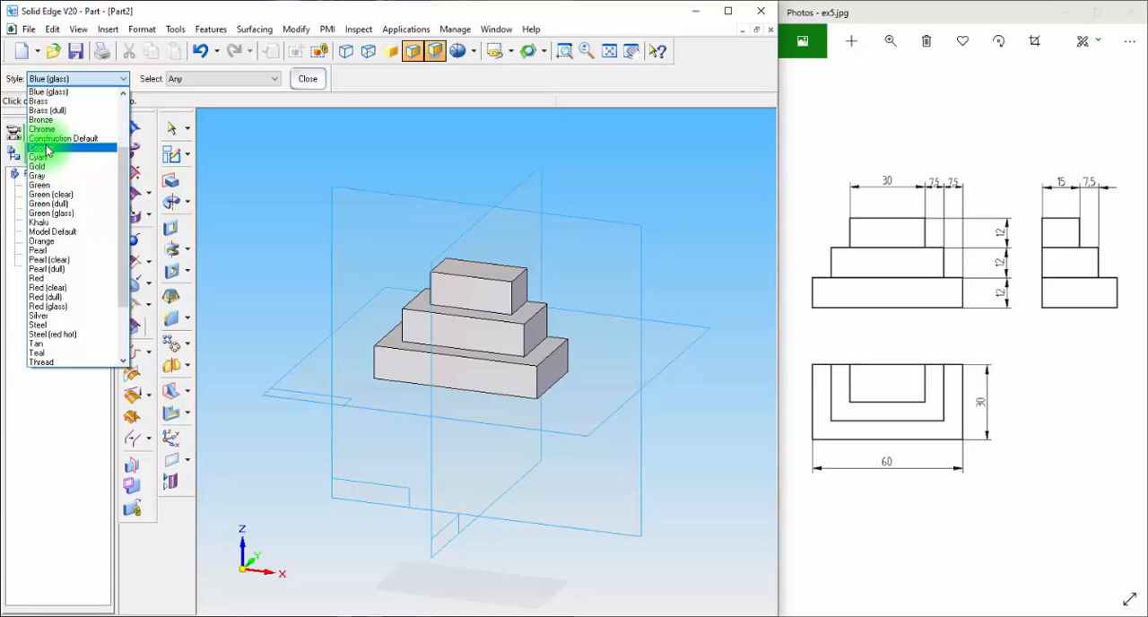
click(46, 148)
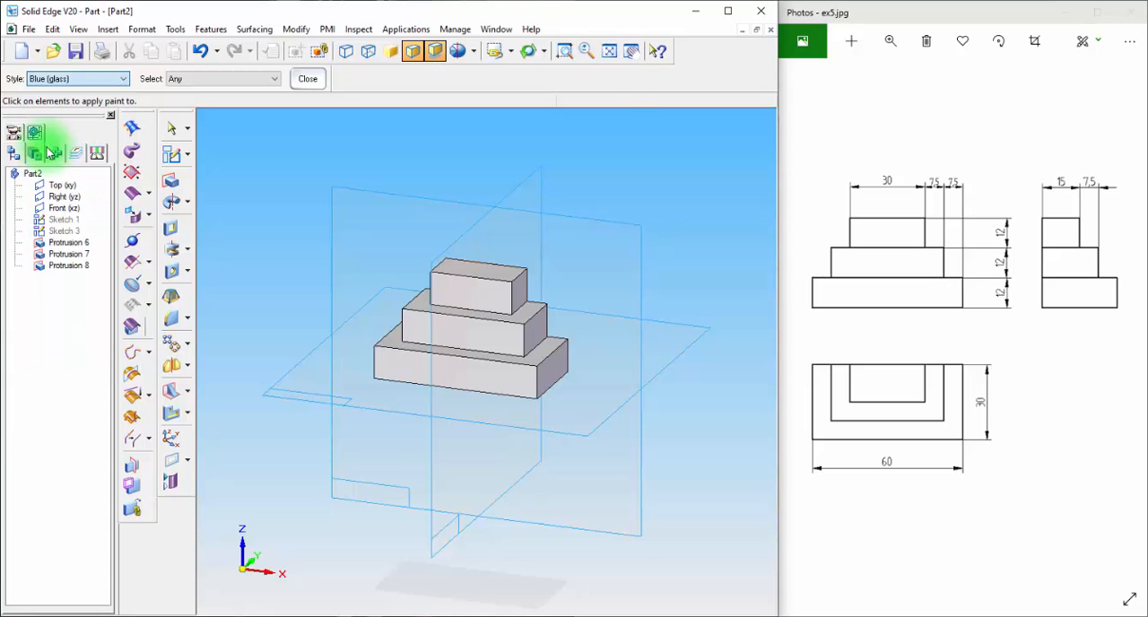
click(470, 289)
mouse_move(690, 206)
middle_down()
mouse_move(620, 221)
mouse_move(669, 213)
middle_up()
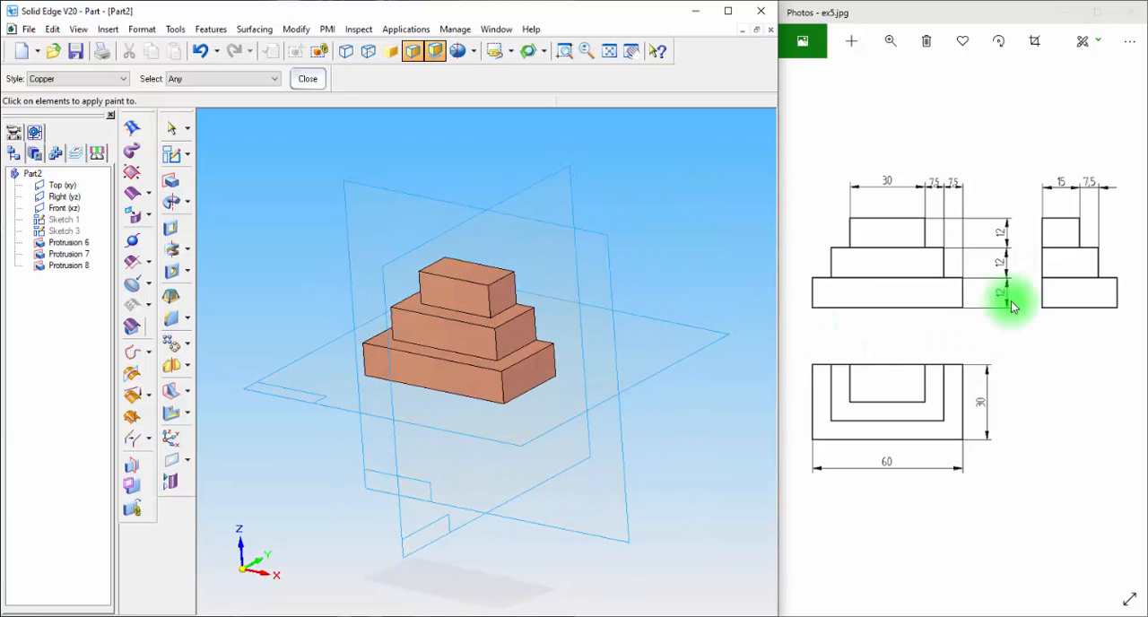
Delete the three protrusions of the stepped block, from the upper step to the base, keeping the sketches
click(171, 127)
click(56, 268)
key(Delete)
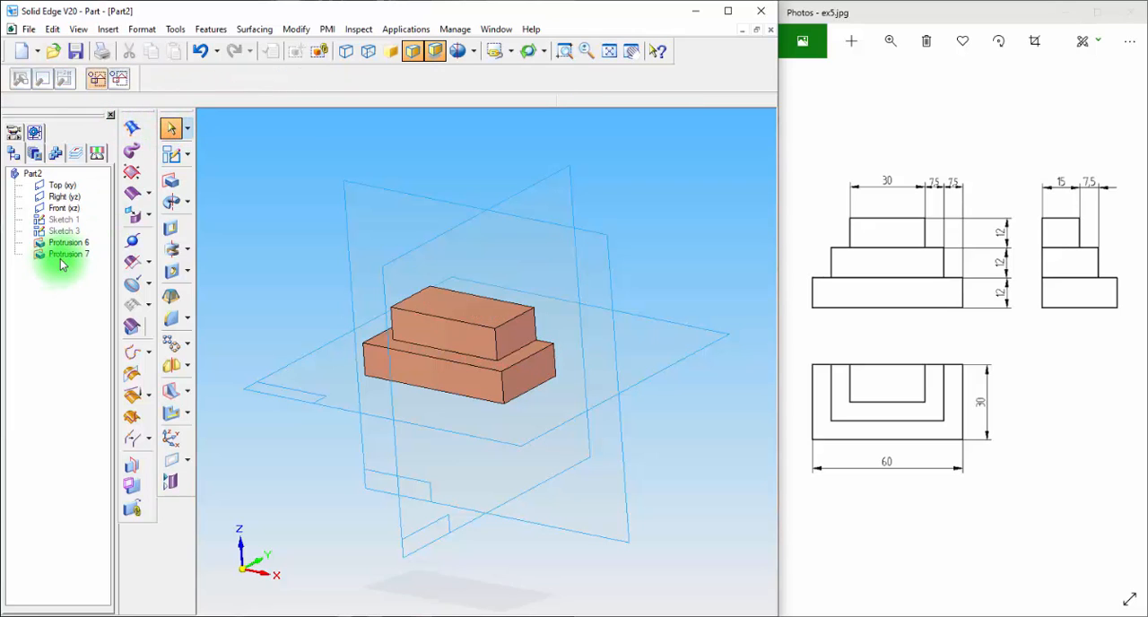
click(68, 254)
key(Delete)
click(69, 242)
key(Delete)
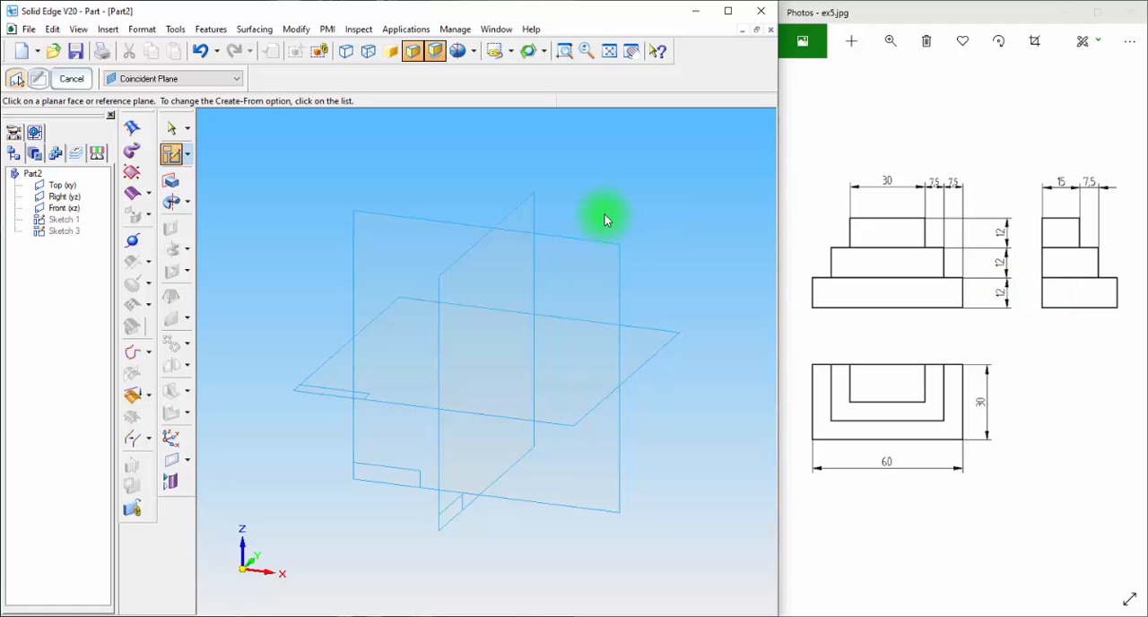
Sketch a rectangle about 43 mm wide and 11 mm high on the Right (yz) plane, with its lower corner at the origin
click(170, 154)
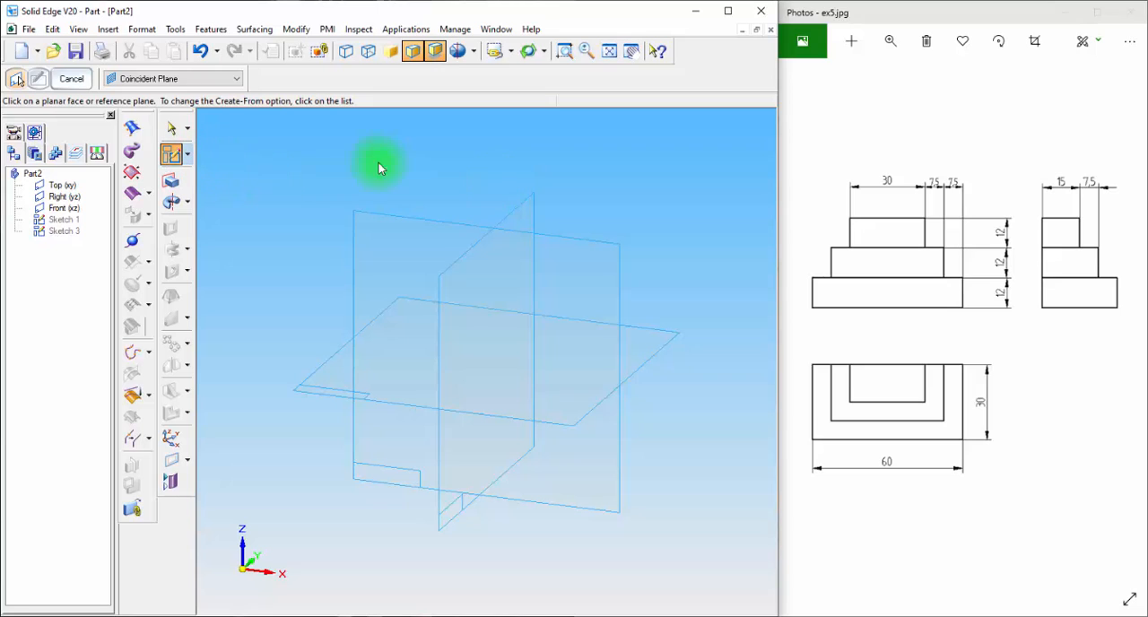
click(525, 209)
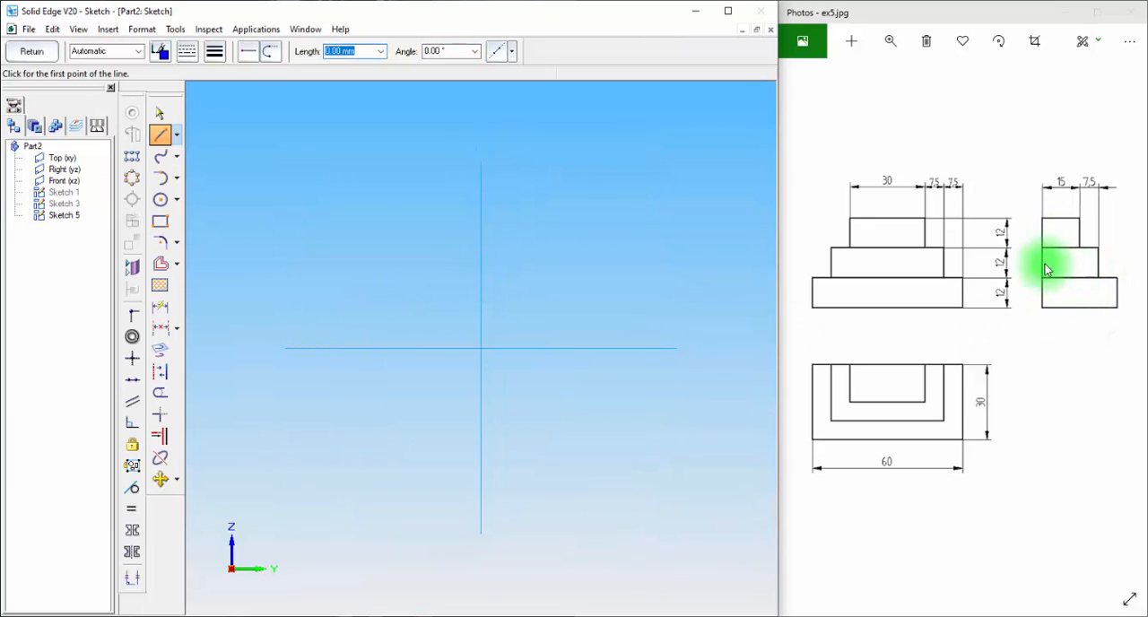
click(160, 224)
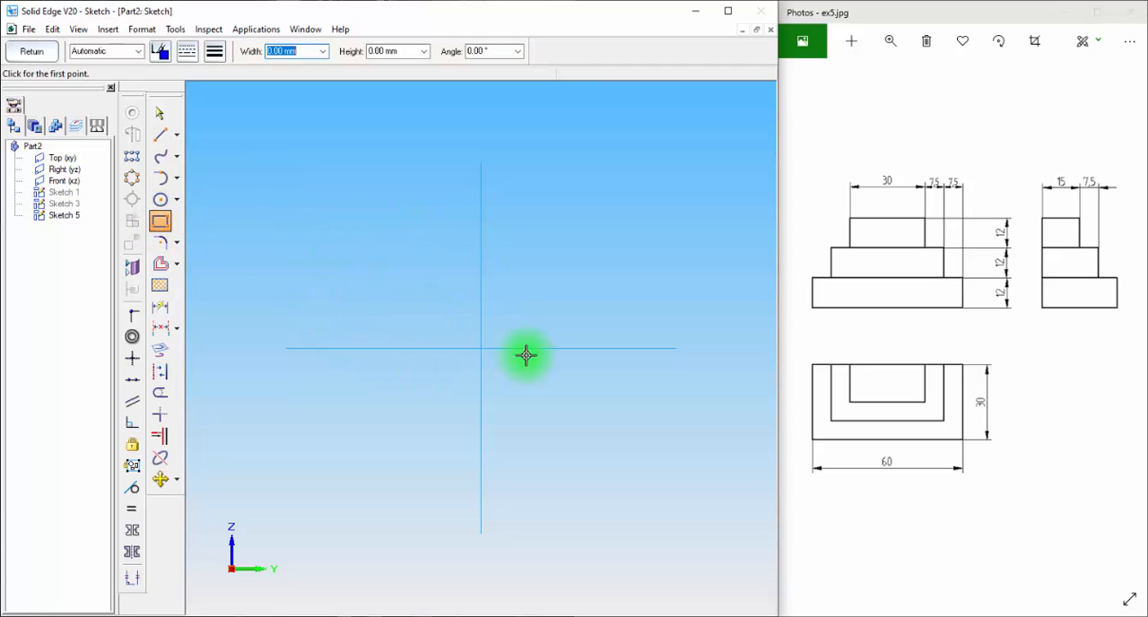
click(482, 313)
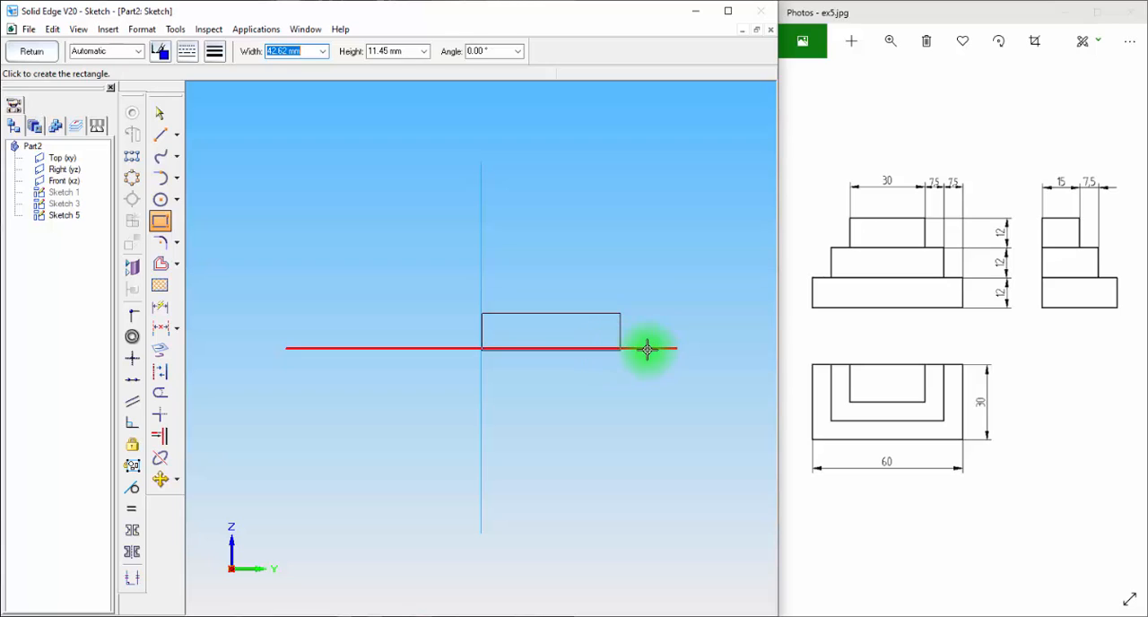
click(635, 348)
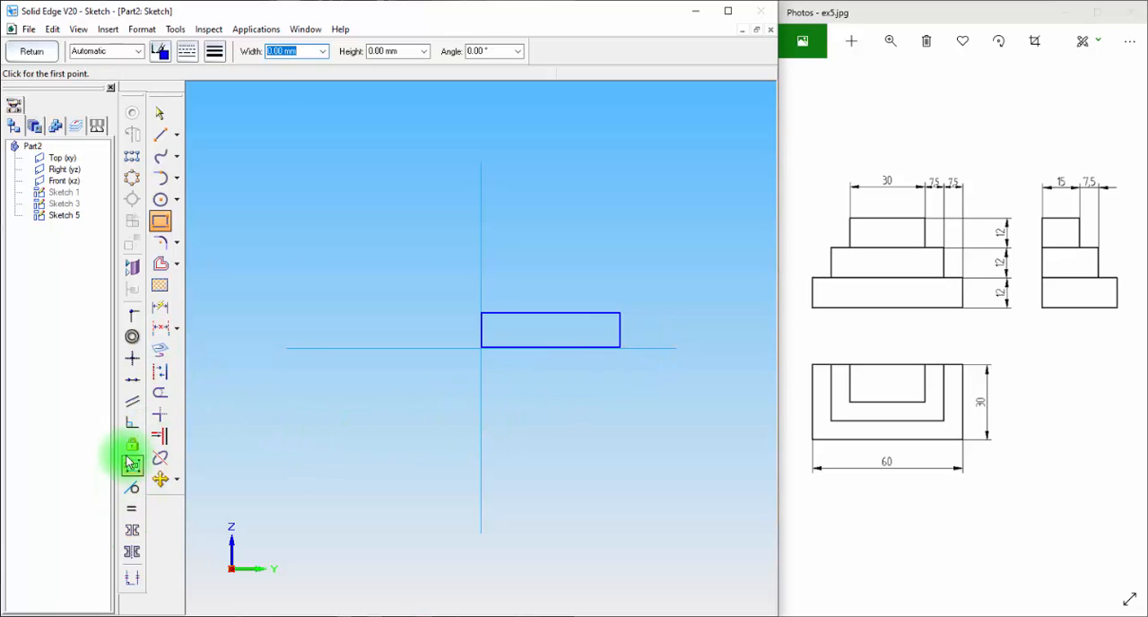
Make the rectangle's lower edge collinear with the horizontal reference line and its inner side collinear with the vertical one
click(142, 383)
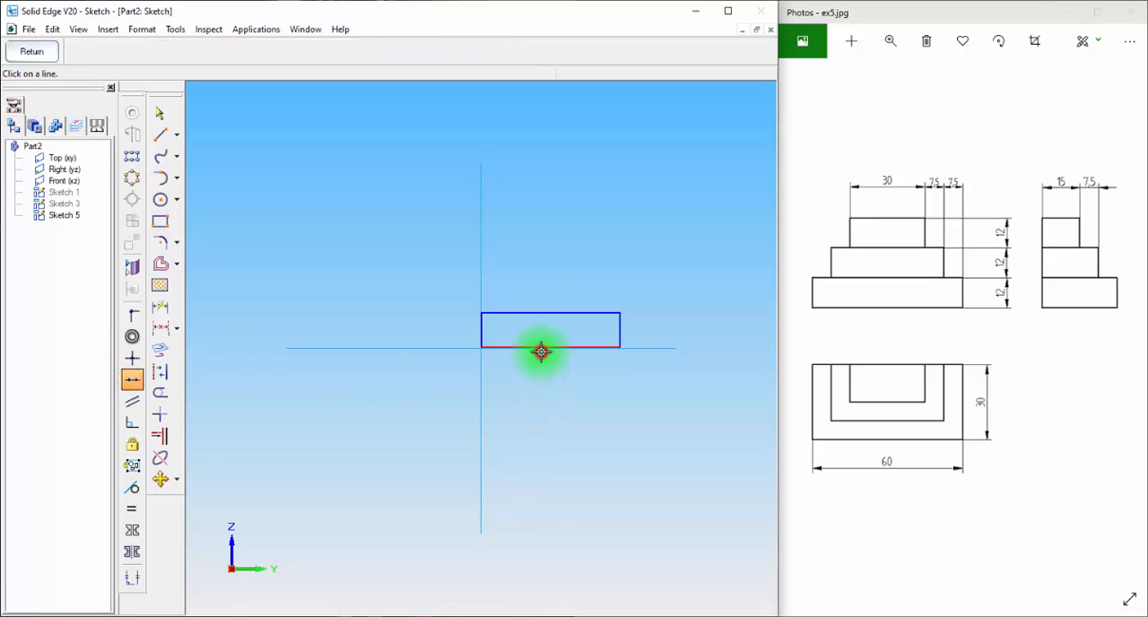
click(437, 350)
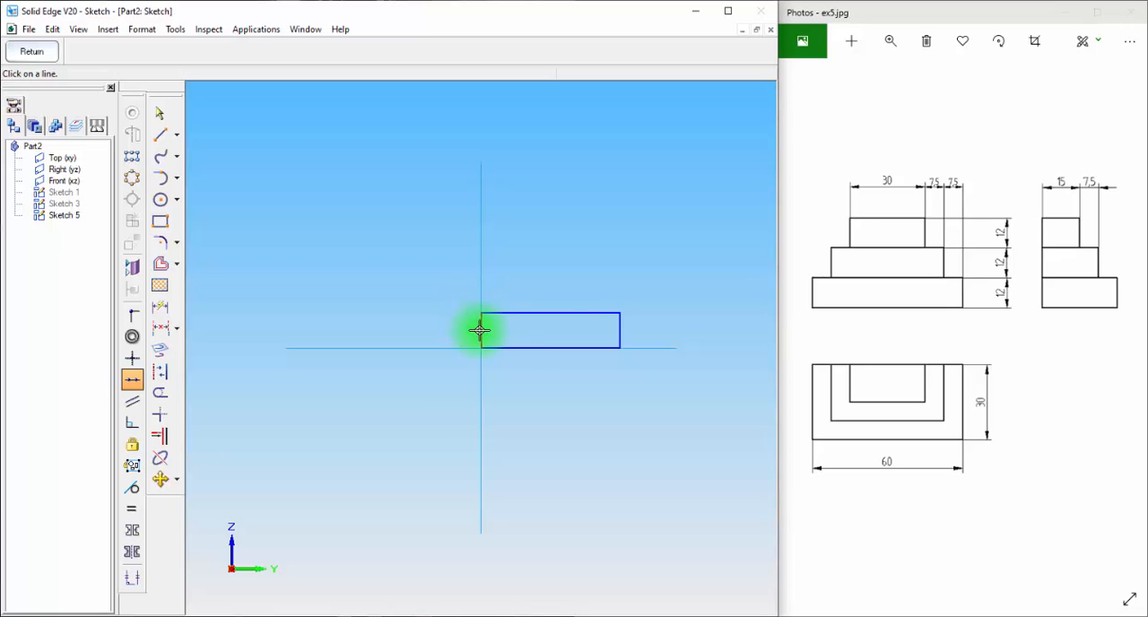
click(481, 264)
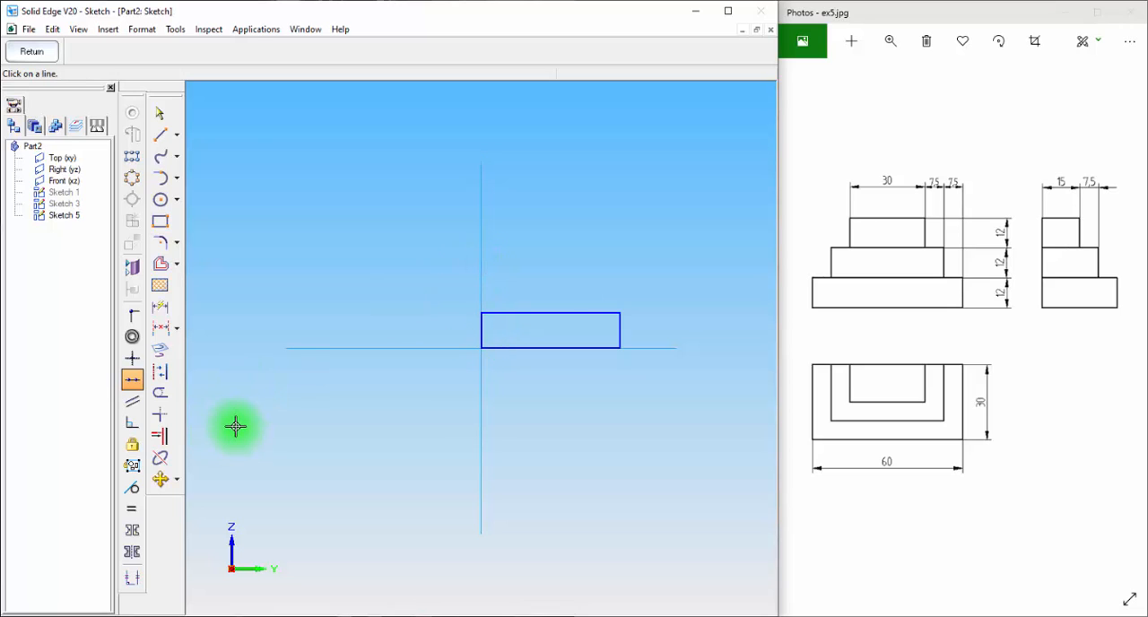
Dimension the base rectangle to 30 mm wide and 12 mm high
click(160, 308)
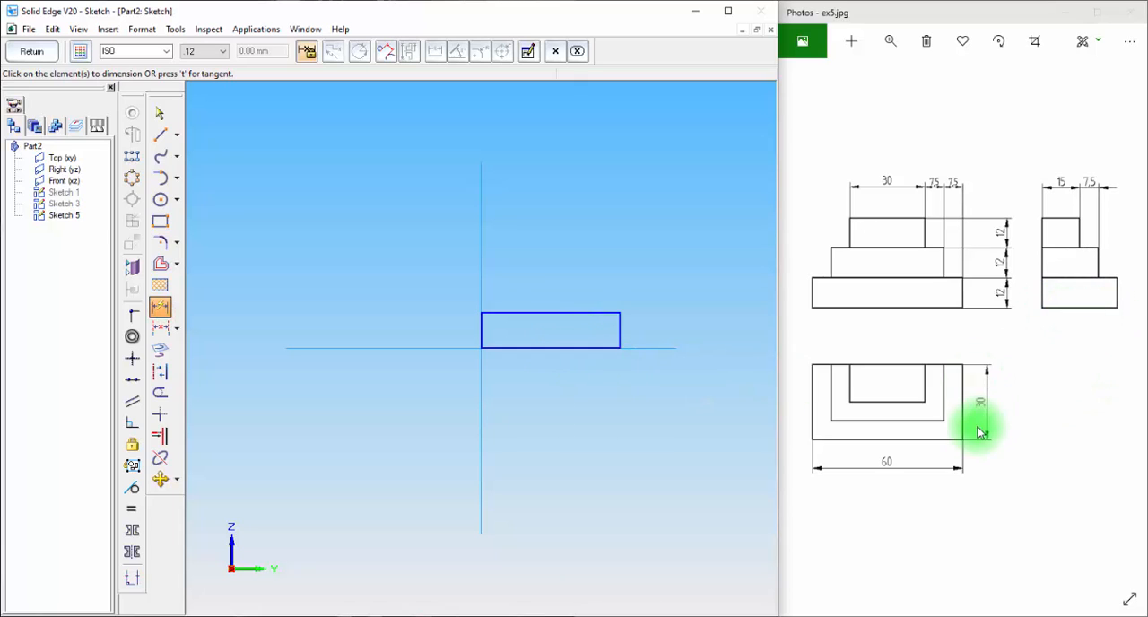
click(564, 351)
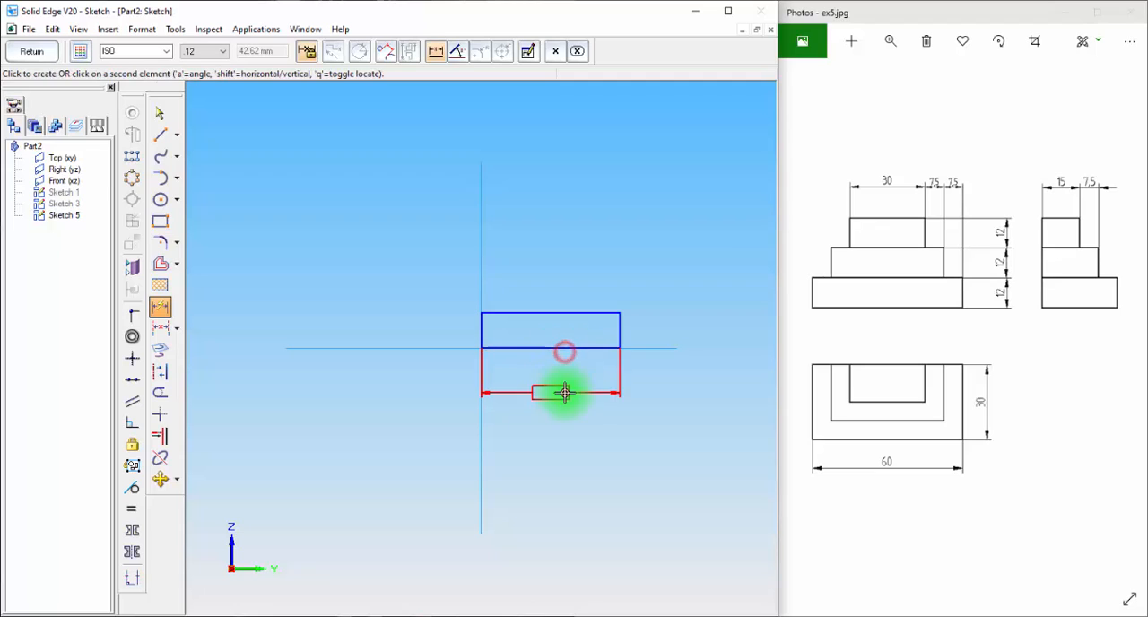
click(564, 392)
text(30)
key(Return)
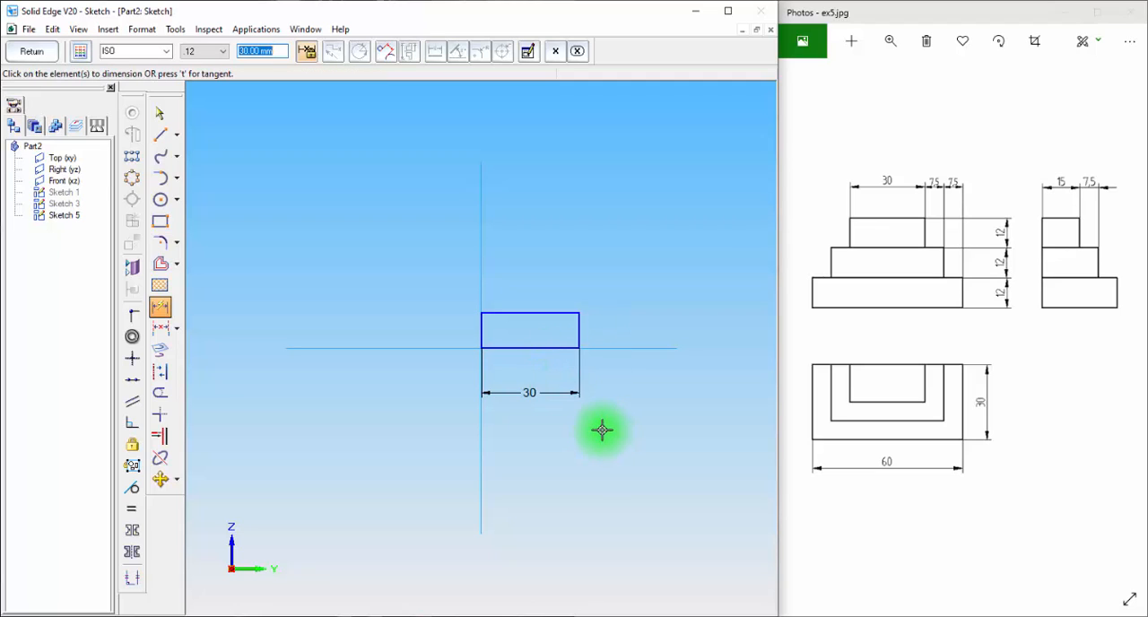
click(575, 324)
click(612, 321)
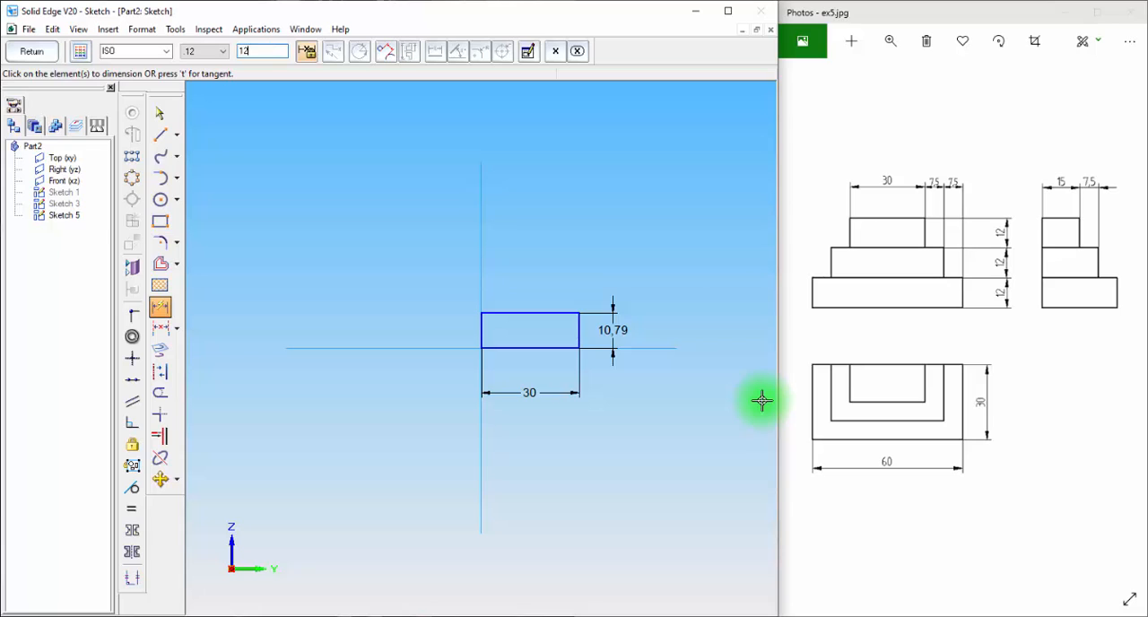
text(12)
key(Return)
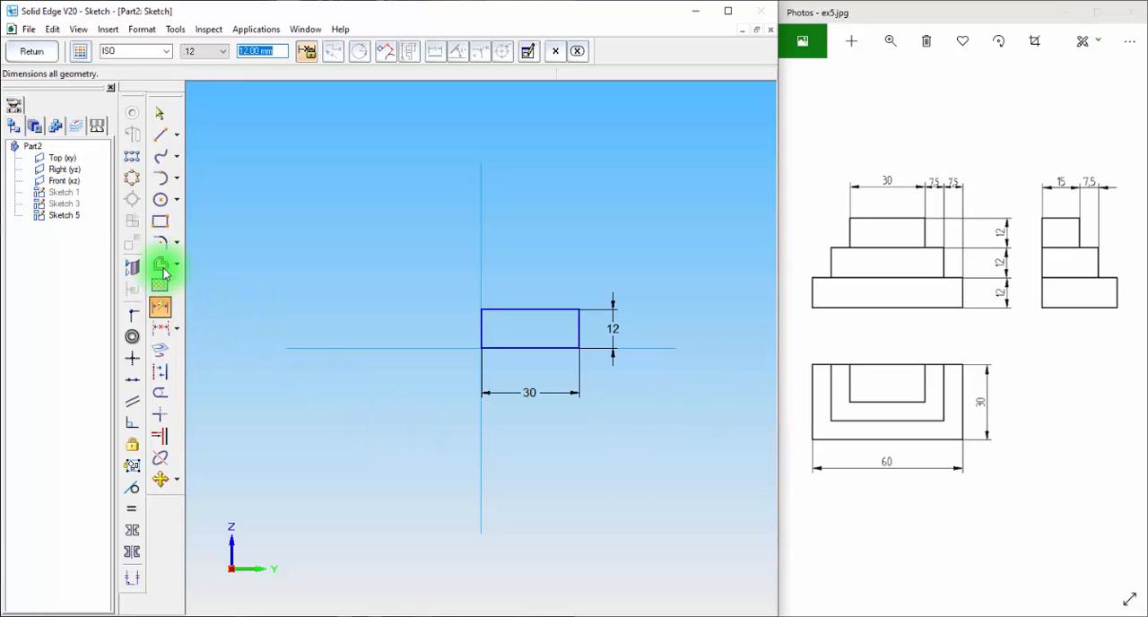
Draw a second rectangle about 10 mm high on top of the base rectangle, starting on the vertical reference line and narrower than the base
click(160, 221)
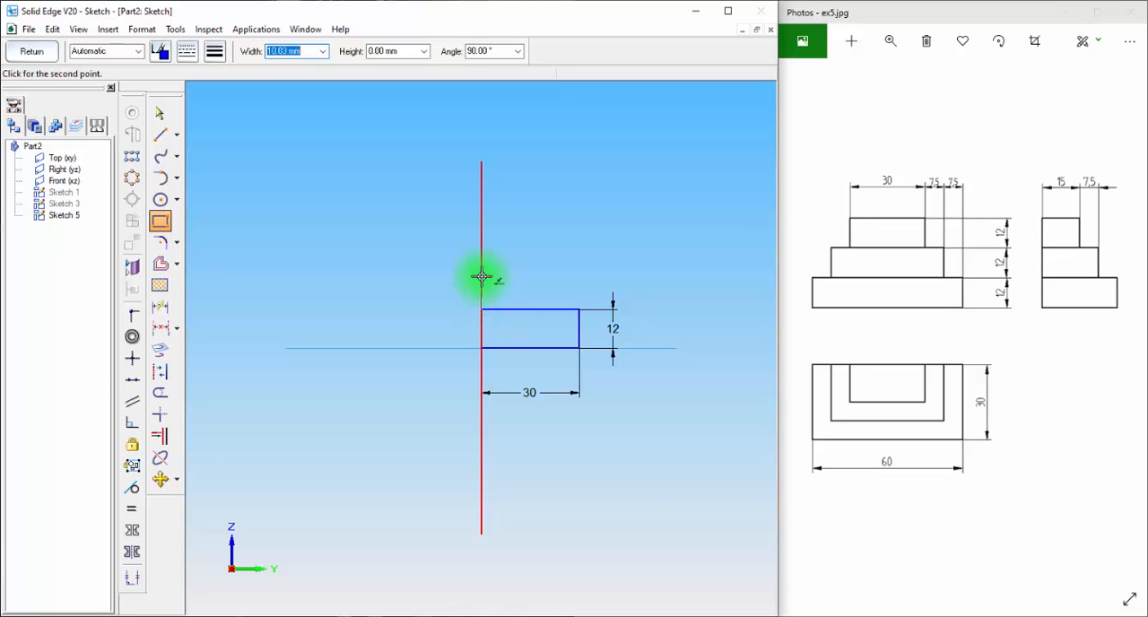
click(481, 276)
click(561, 275)
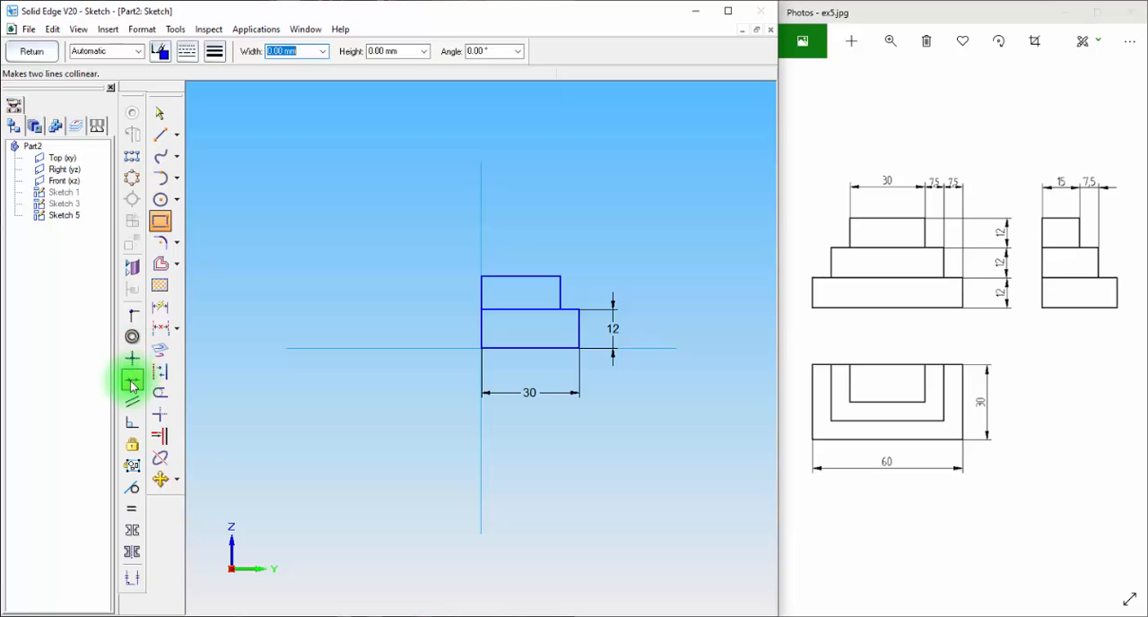
Dimension the second rectangle with a 7.5 mm setback from the base's outer side and a height of 12 mm
click(160, 307)
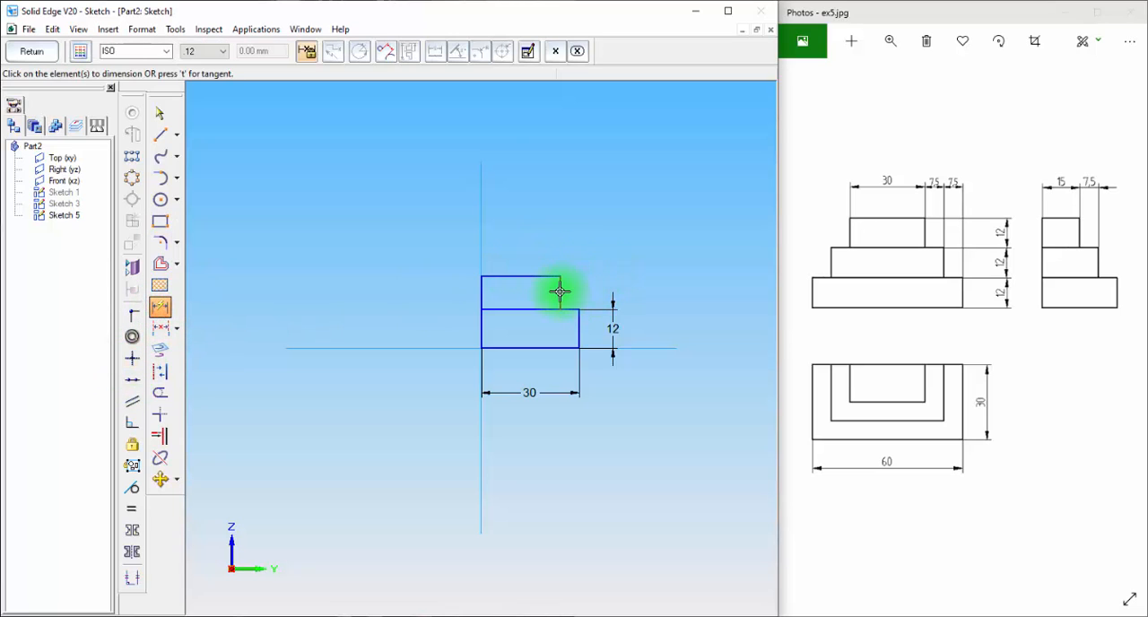
click(559, 292)
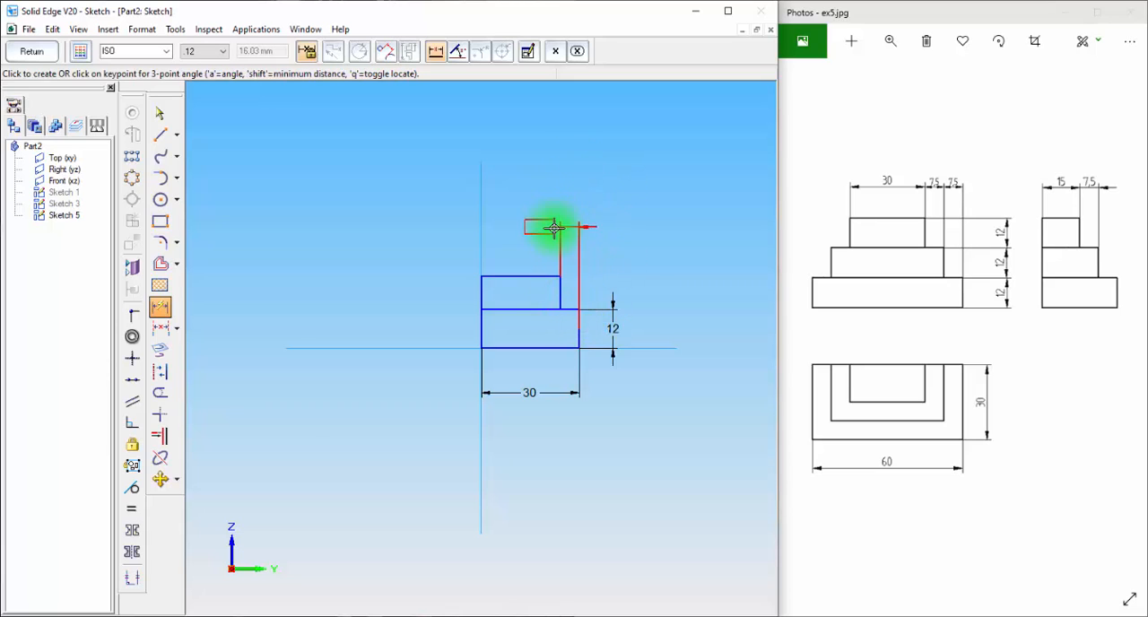
click(560, 149)
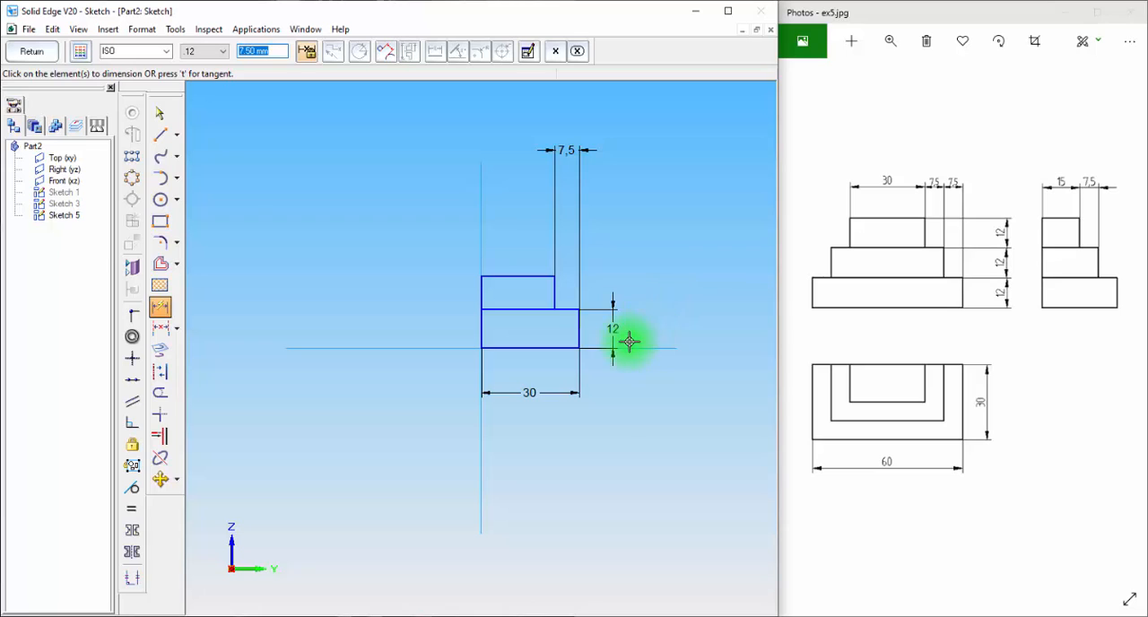
click(478, 297)
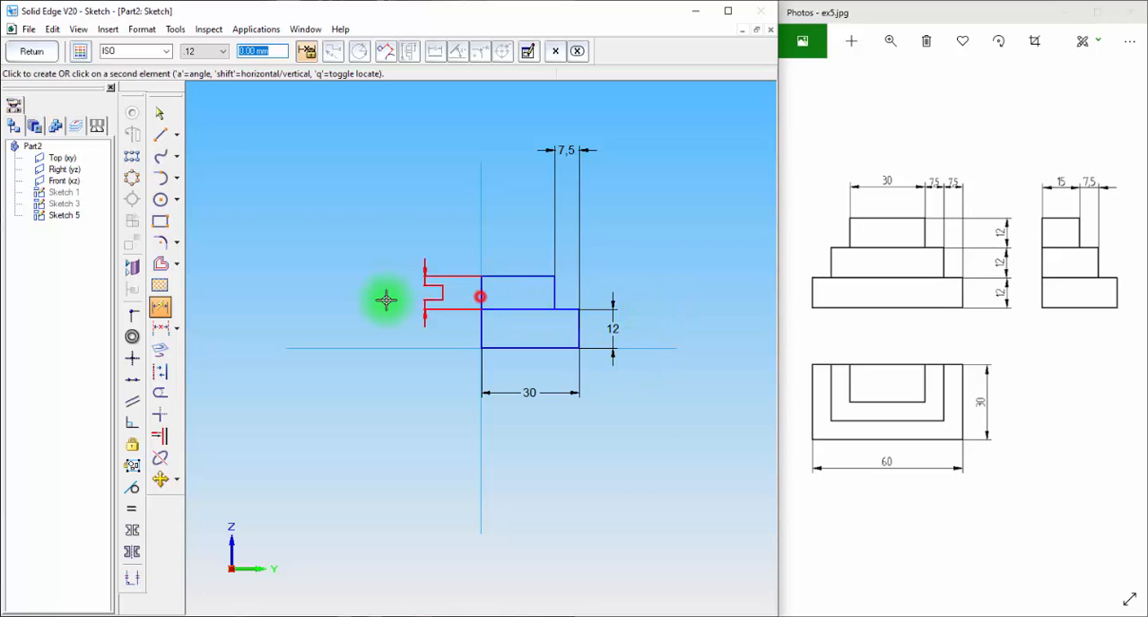
click(380, 300)
text(12)
key(Return)
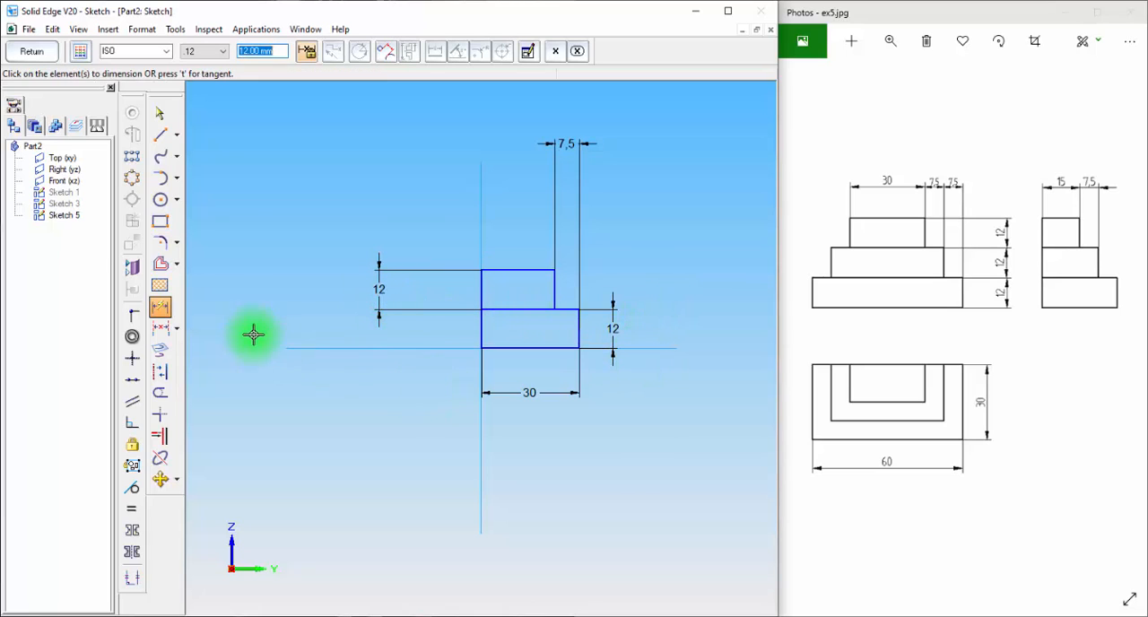
Draw a third rectangle about 16 mm wide and 13 mm high on top of the second, starting at the vertical reference line
click(159, 221)
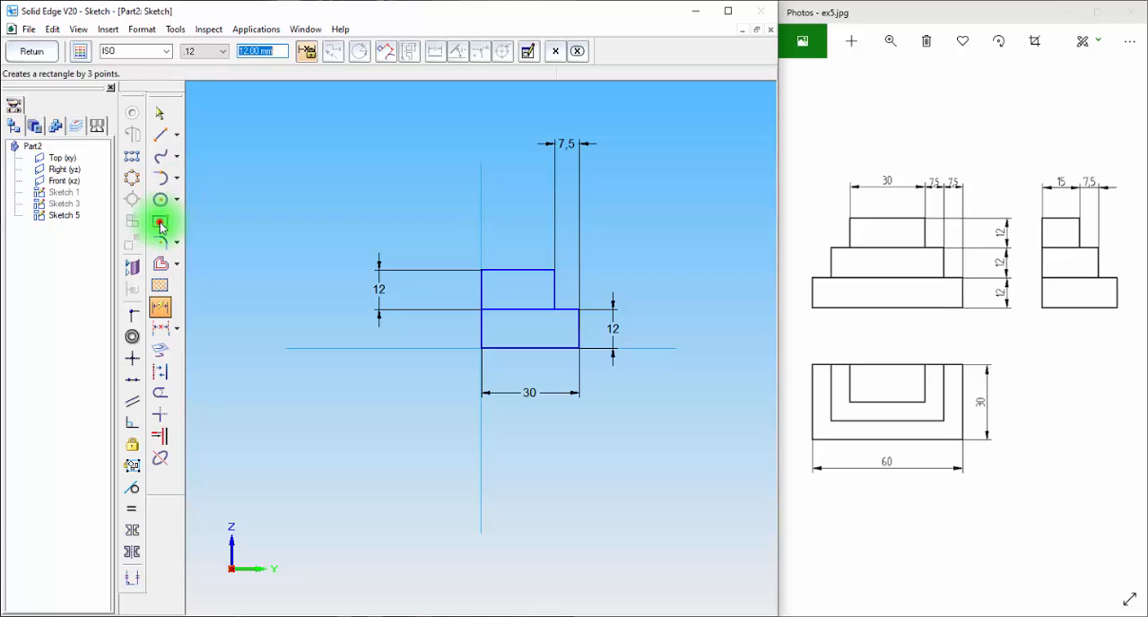
click(479, 269)
click(533, 225)
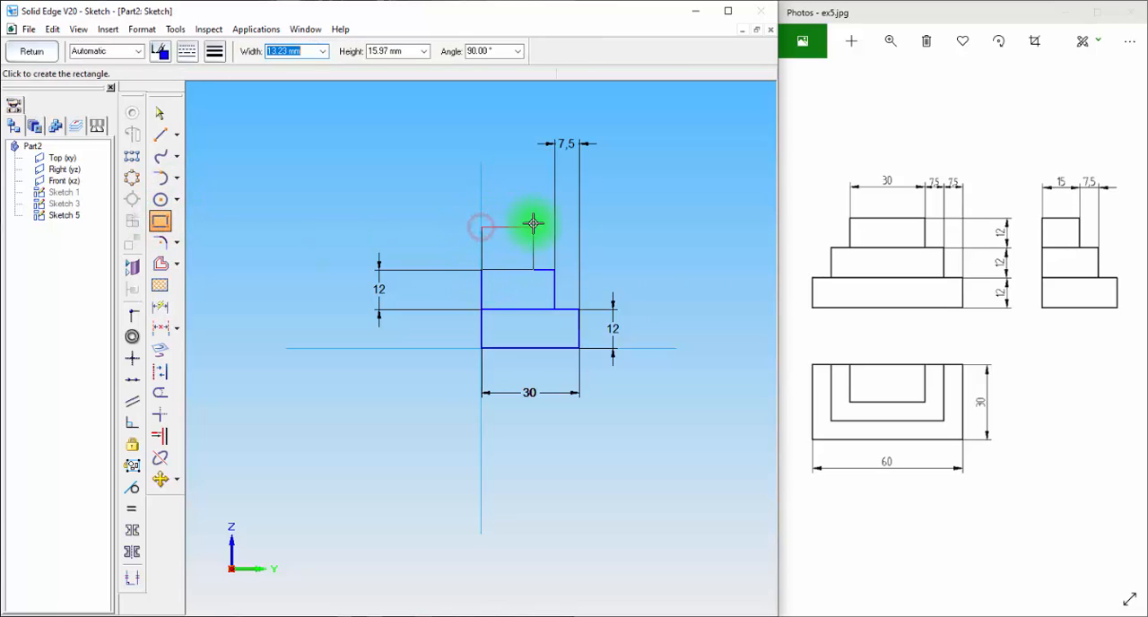
Dimension the third rectangle to 12 mm high with a 7.5 mm setback from the second rectangle's outer side
click(160, 307)
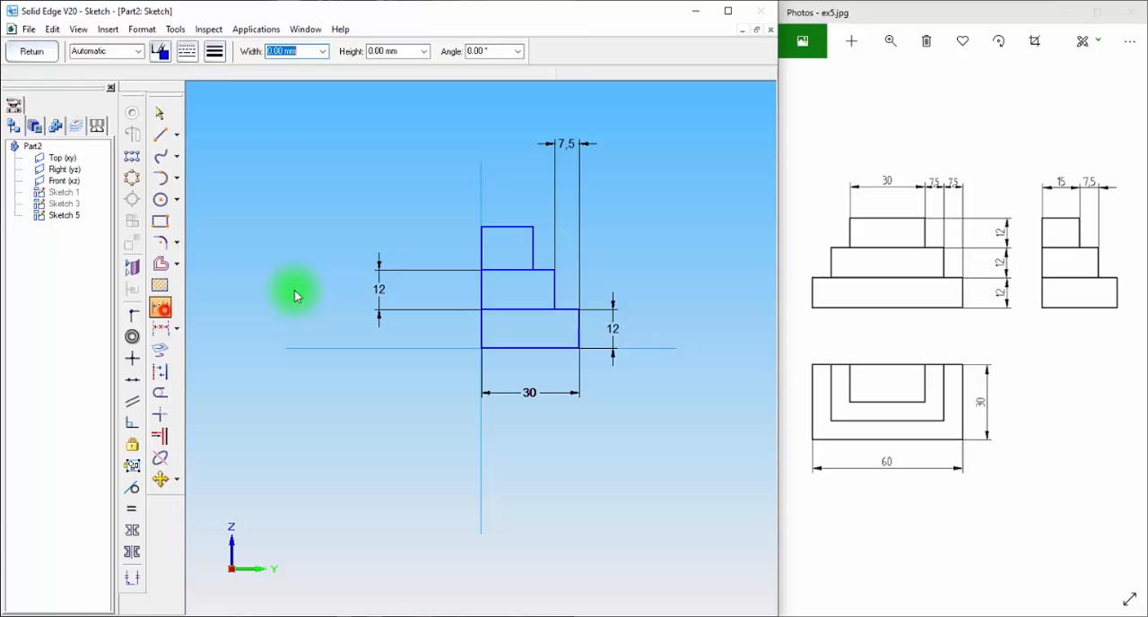
click(531, 239)
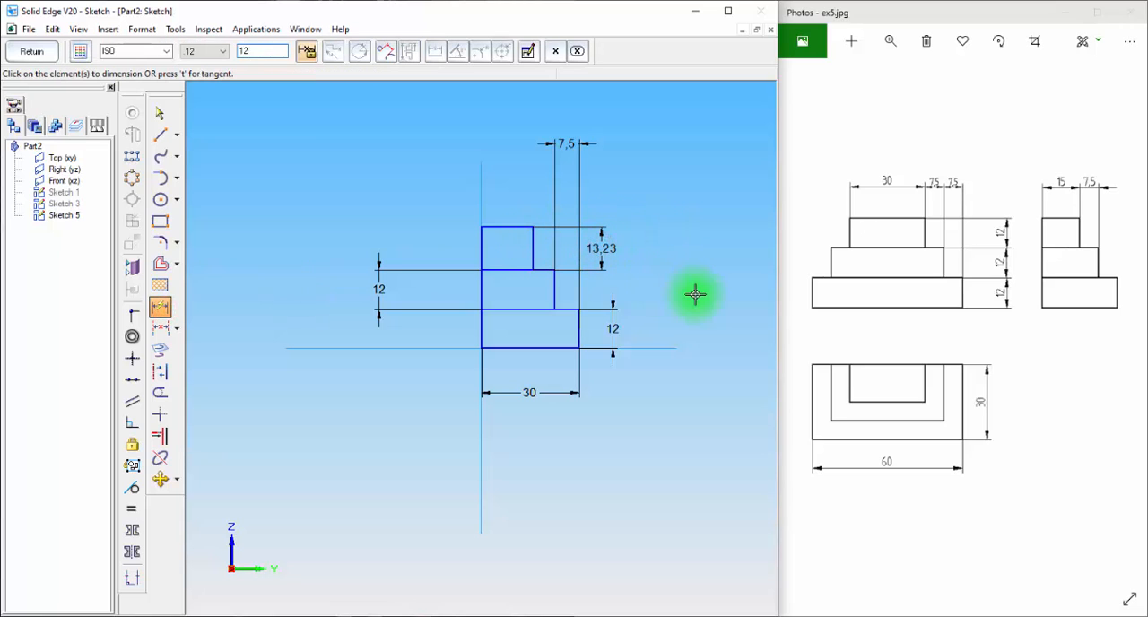
key(Return)
click(554, 287)
click(532, 257)
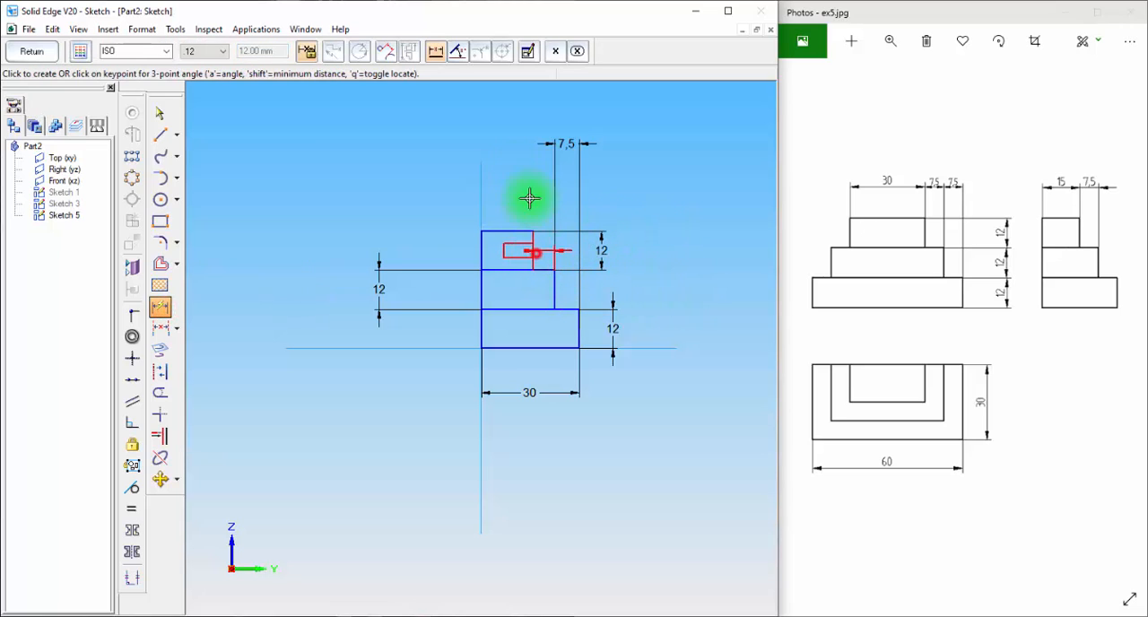
click(499, 145)
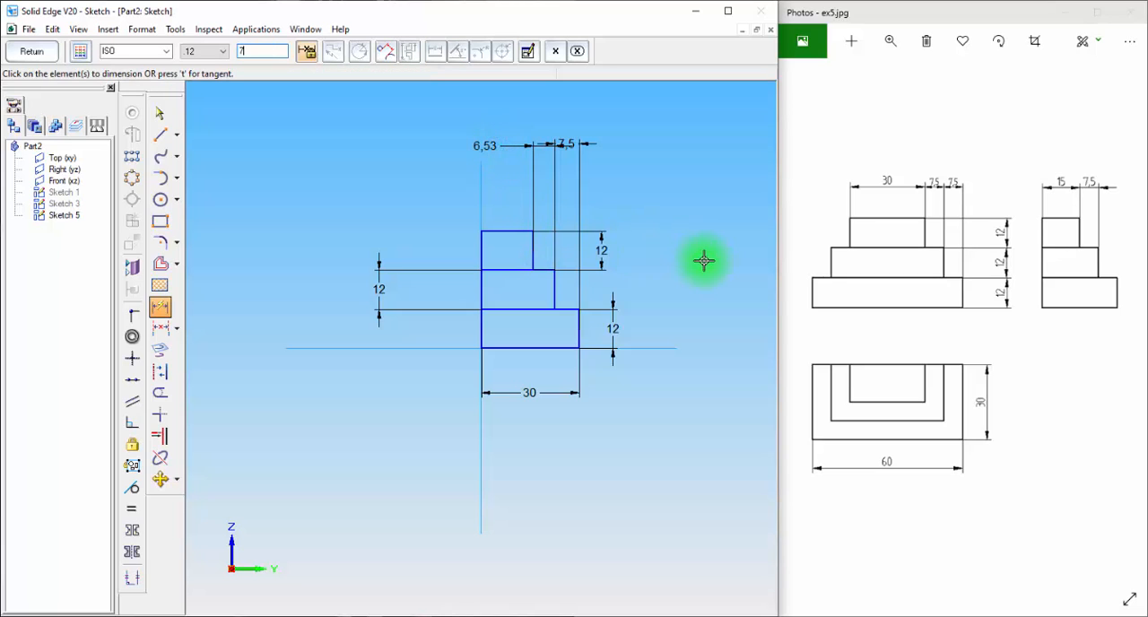
key(Return)
Dimension the third rectangle's upper edge and close the stepped sketch
click(496, 231)
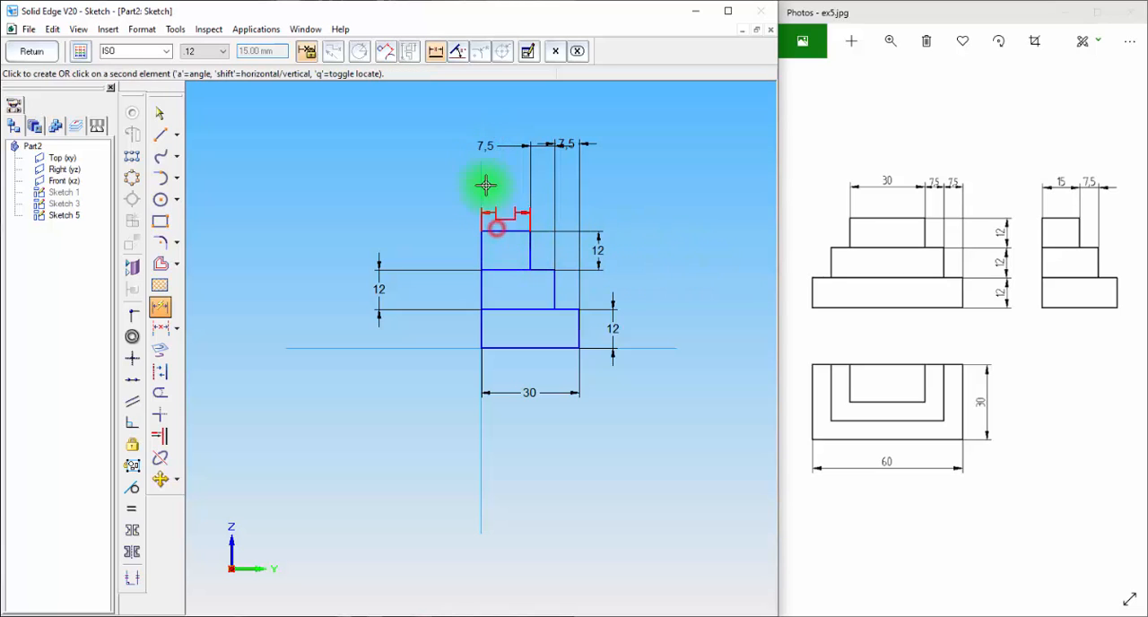
click(465, 111)
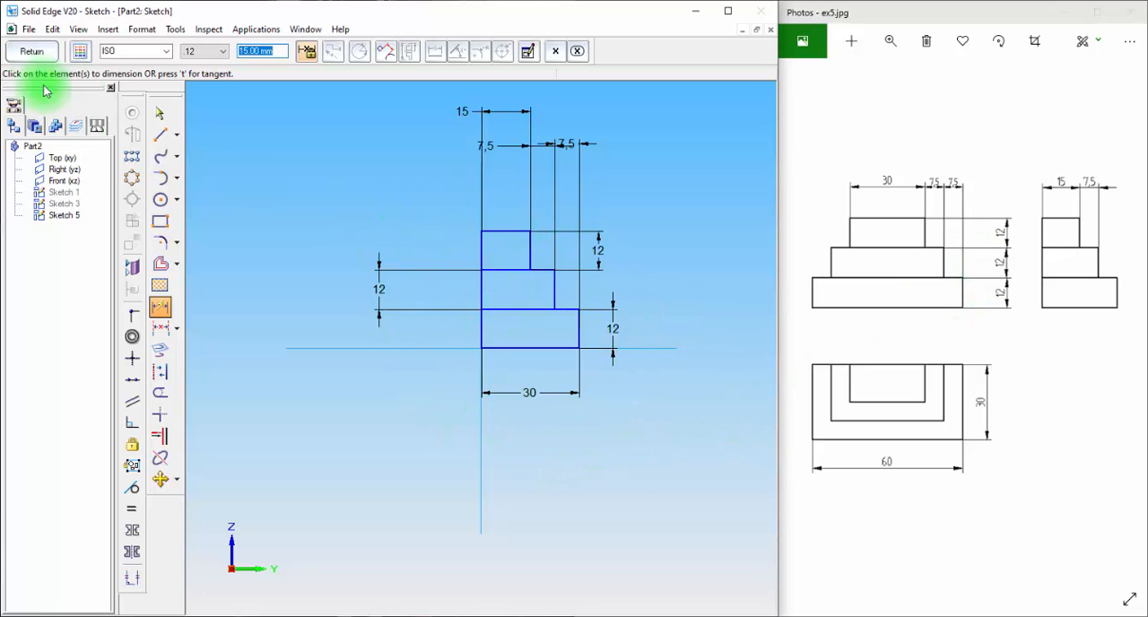
click(34, 52)
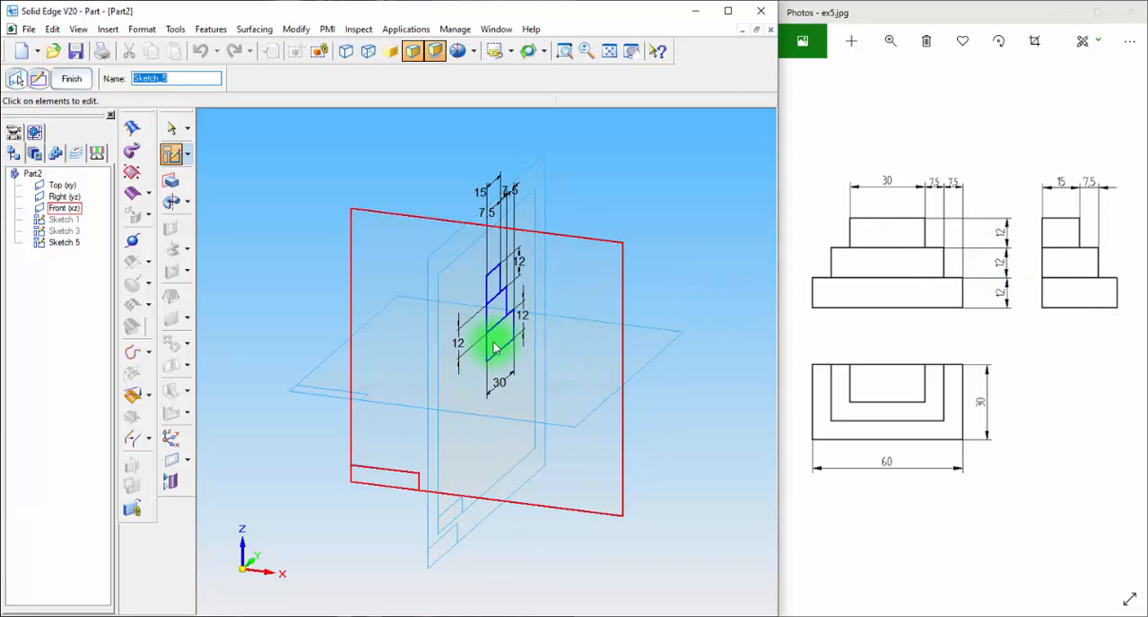
Extrude the base rectangle of the stepped sketch symmetrically about the right plane to a total of 60 mm
click(171, 181)
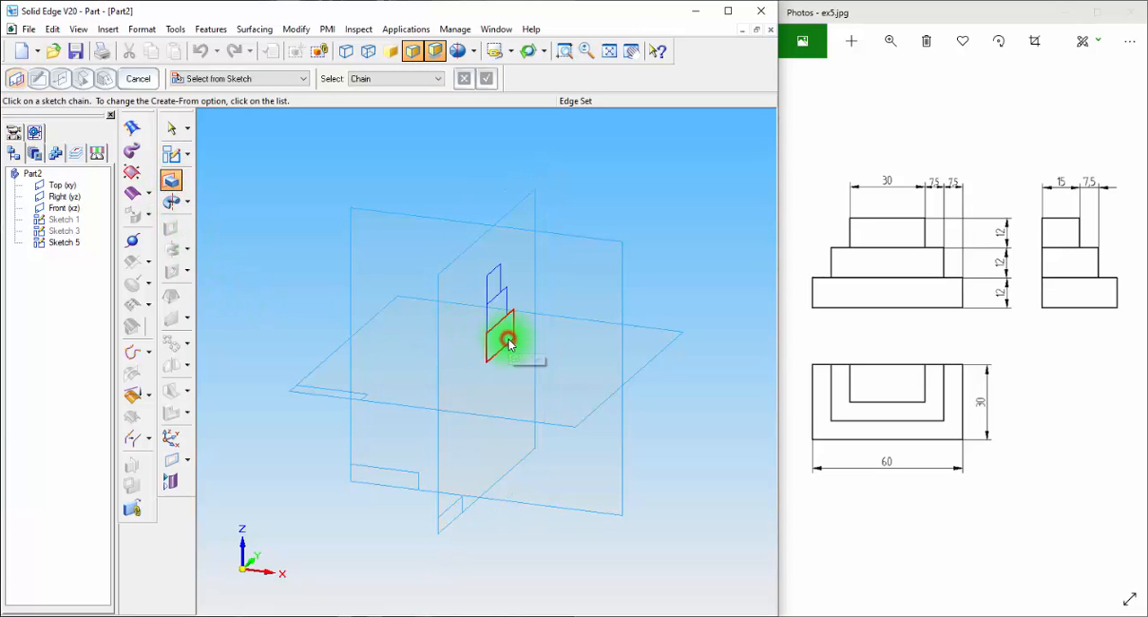
click(485, 78)
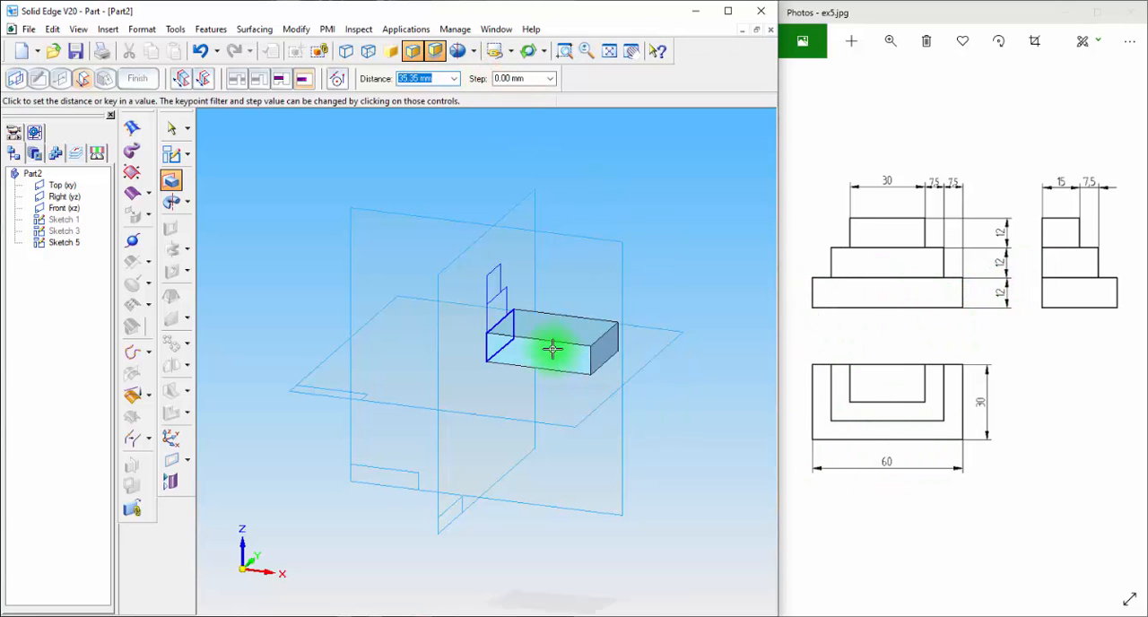
click(204, 80)
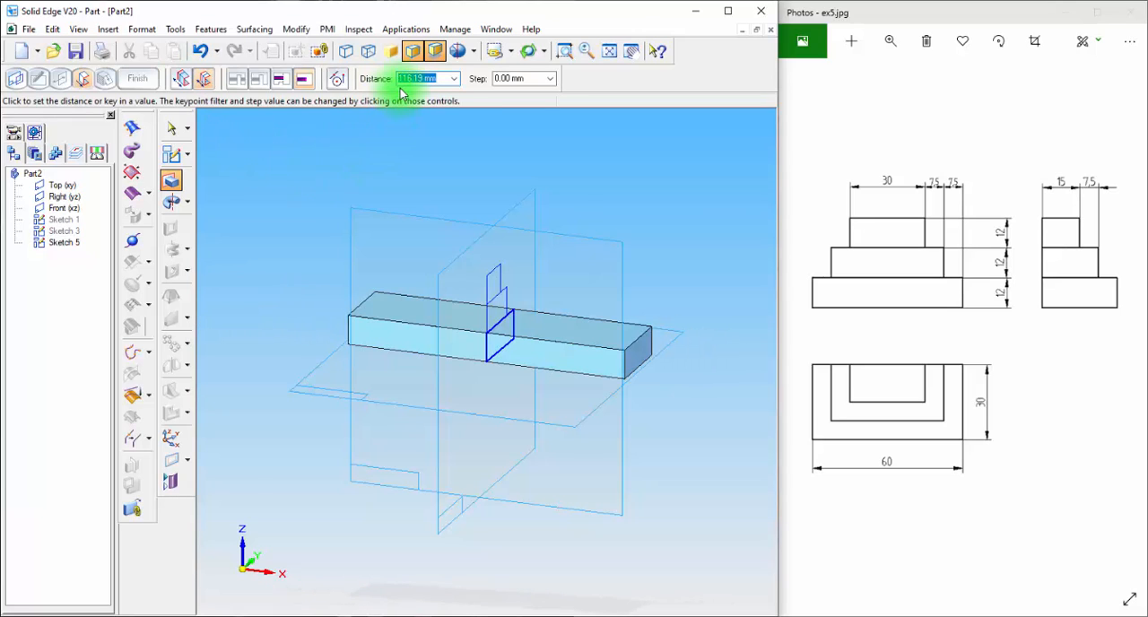
click(413, 136)
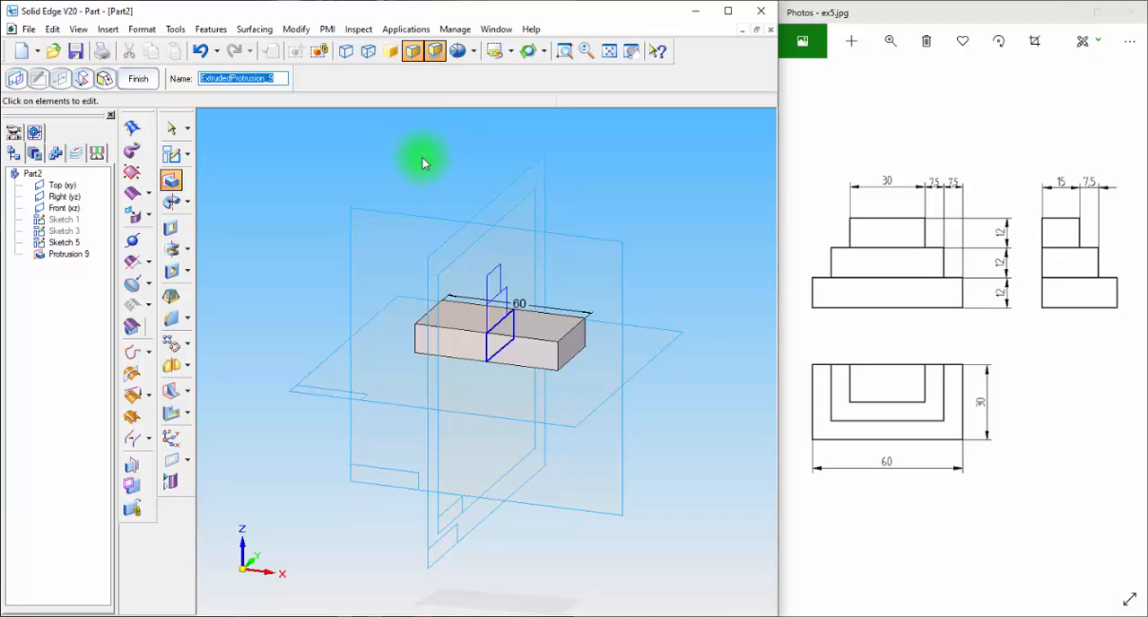
click(138, 78)
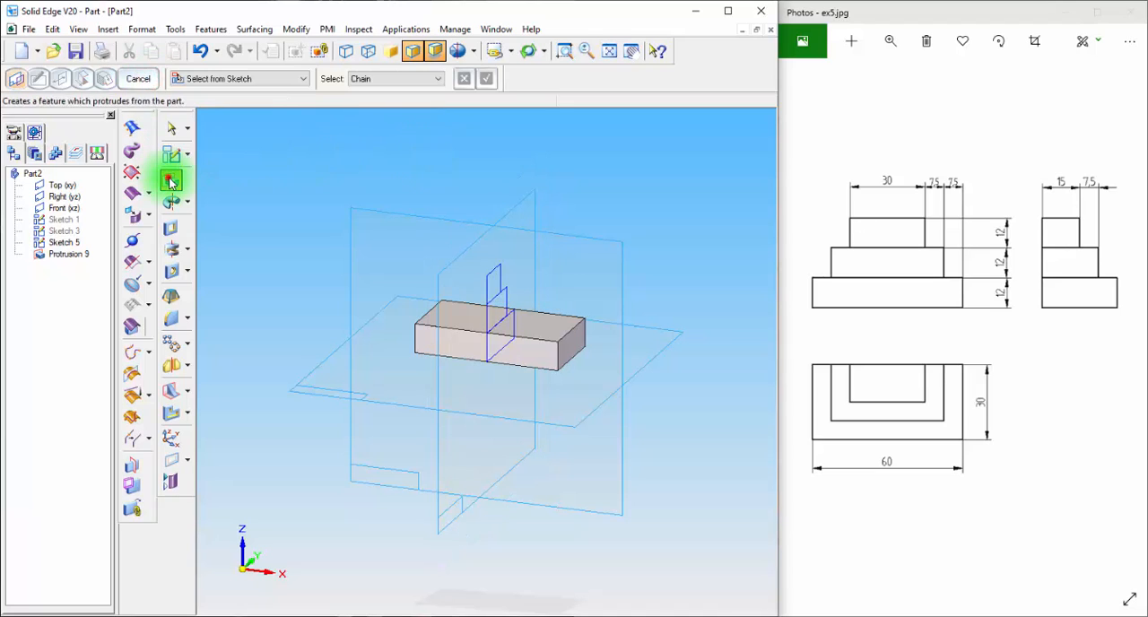
Extrude the middle rectangle of the stepped sketch symmetrically about the right plane to a total of 45 mm
click(171, 181)
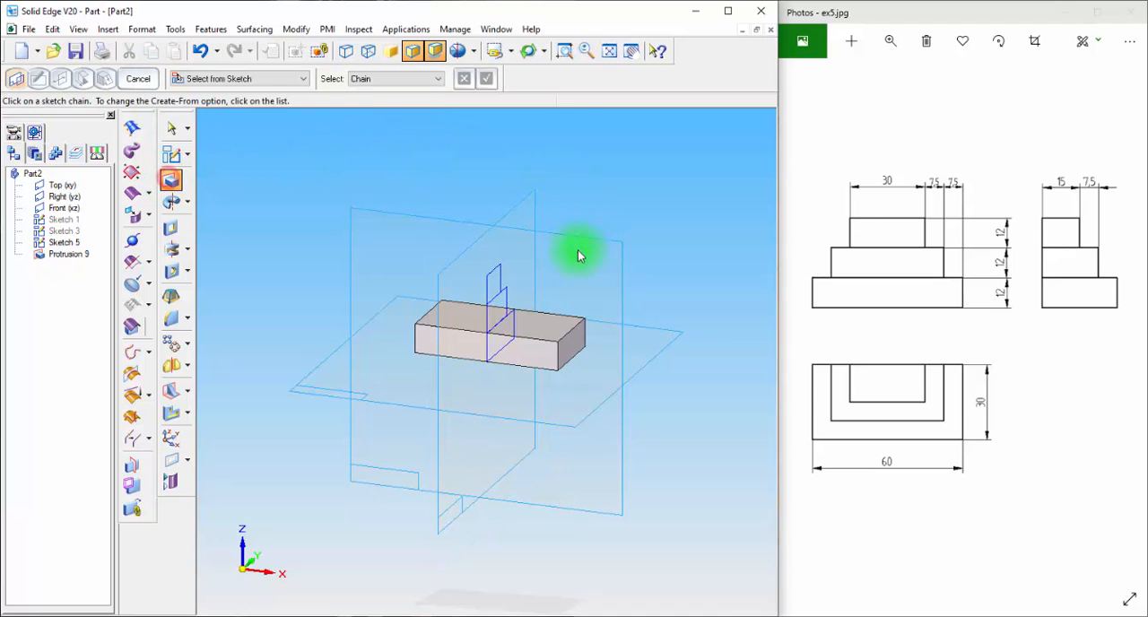
click(504, 296)
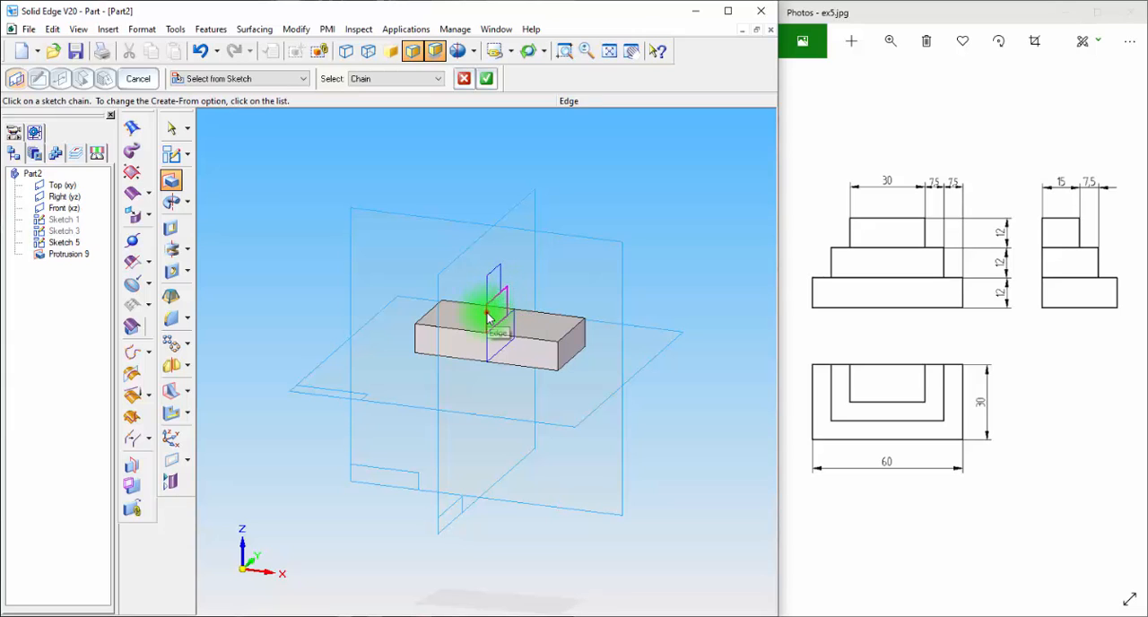
click(170, 131)
click(171, 181)
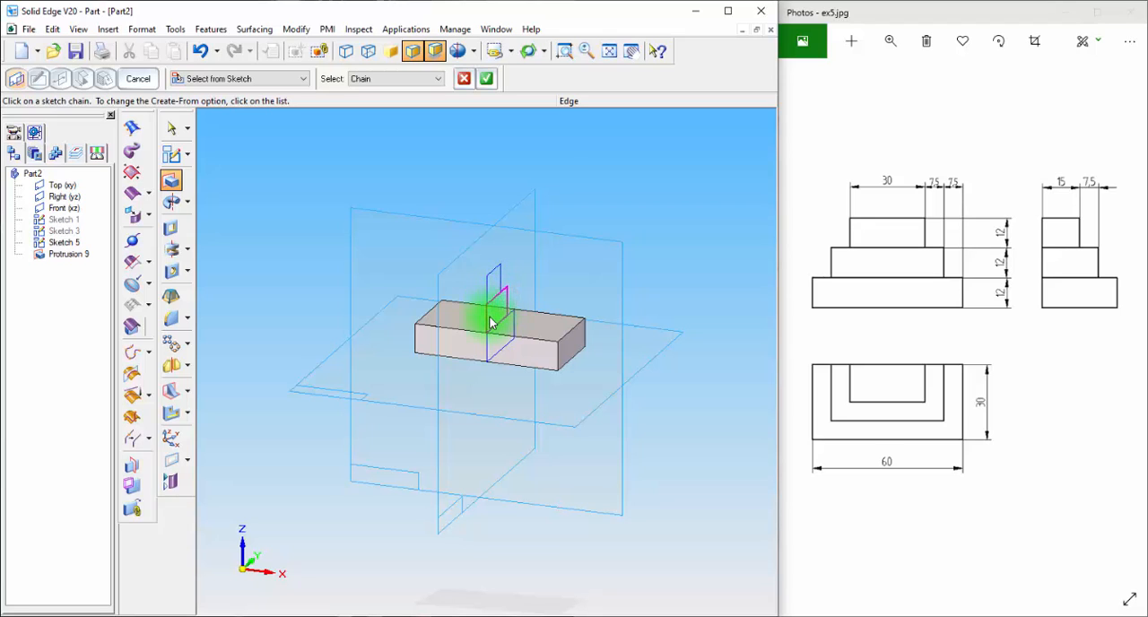
click(485, 78)
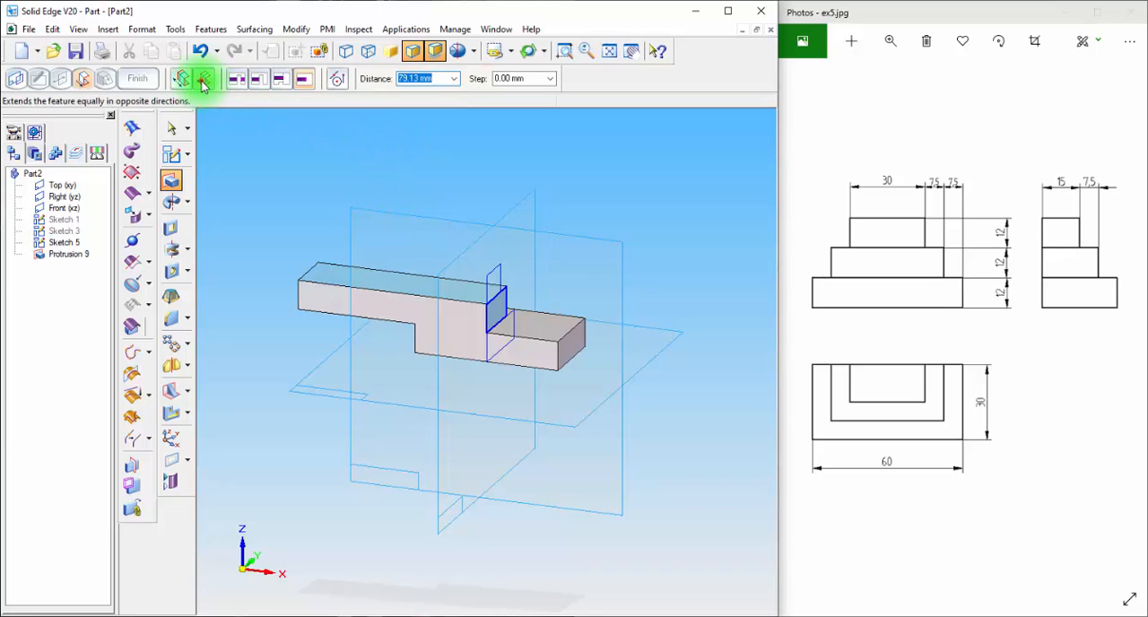
click(204, 79)
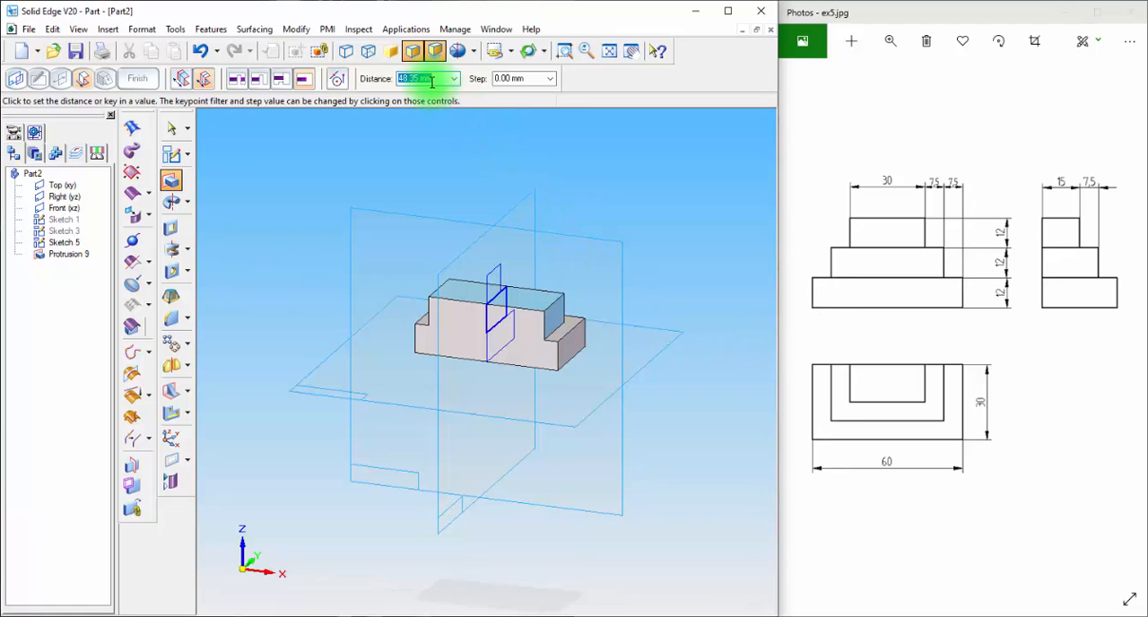
text(45)
key(Return)
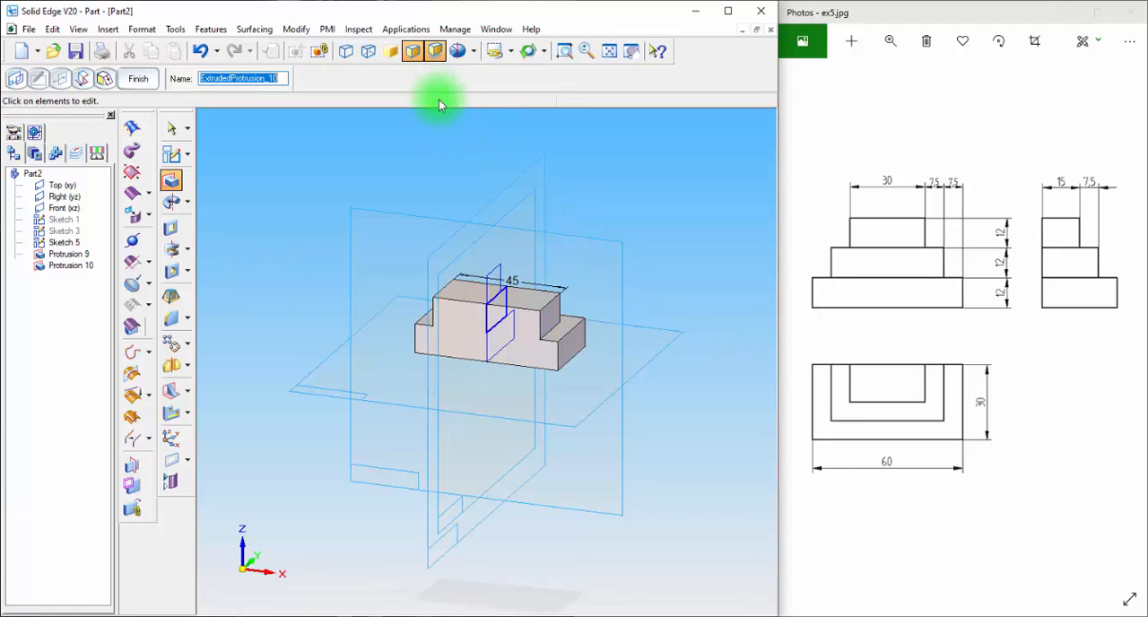
Extrude the top rectangle of the stepped sketch symmetrically about the right plane to a total of 30 mm
click(175, 182)
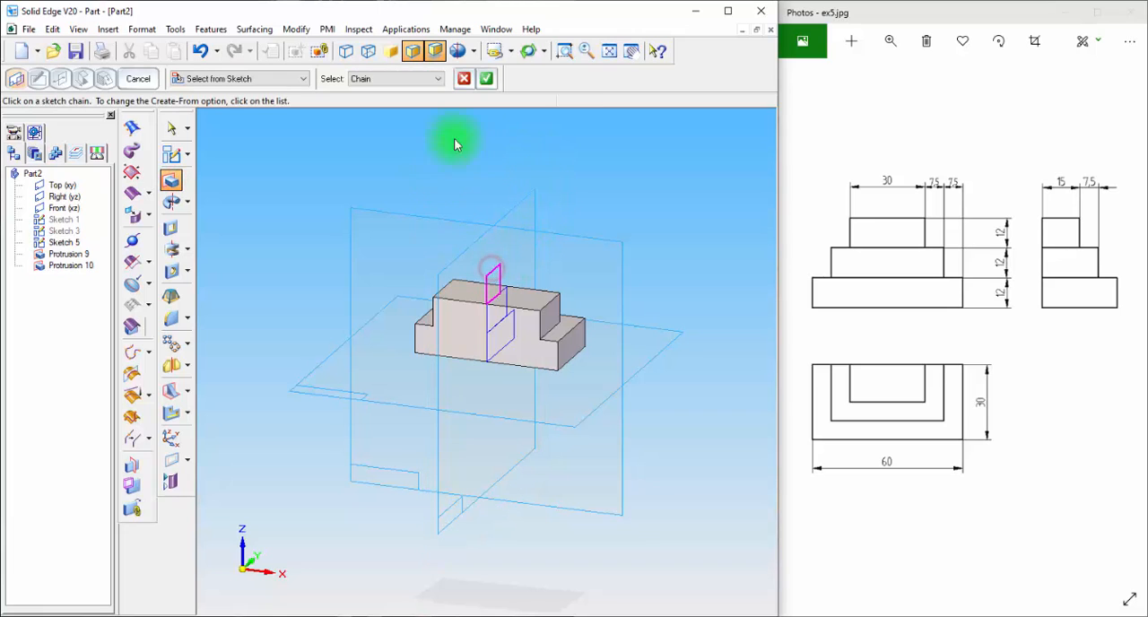
click(486, 80)
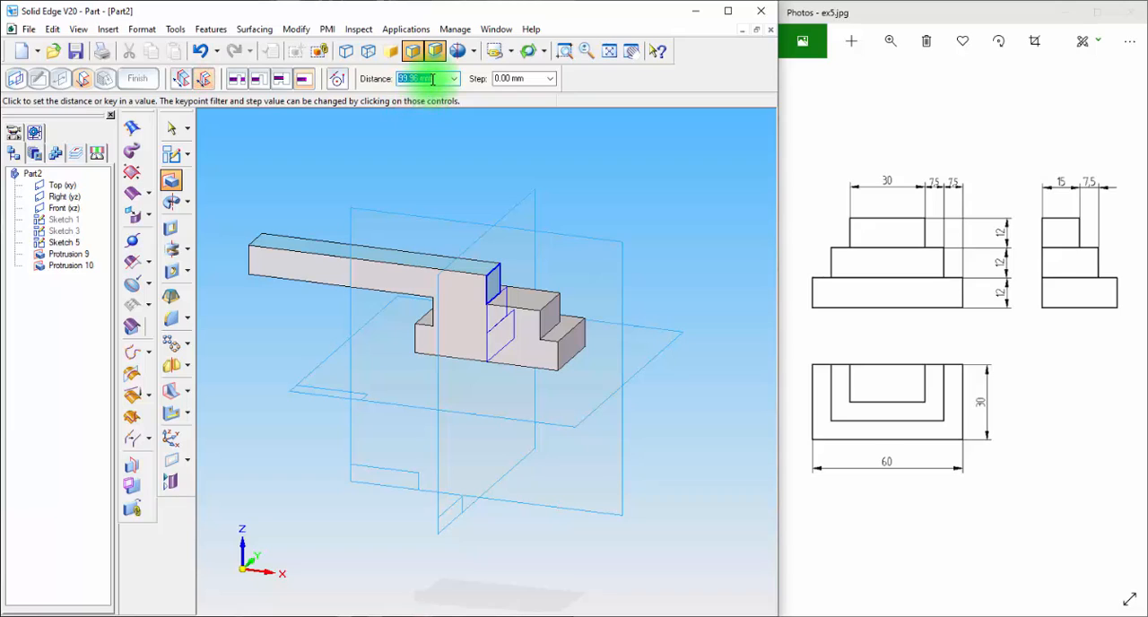
text(30)
key(Return)
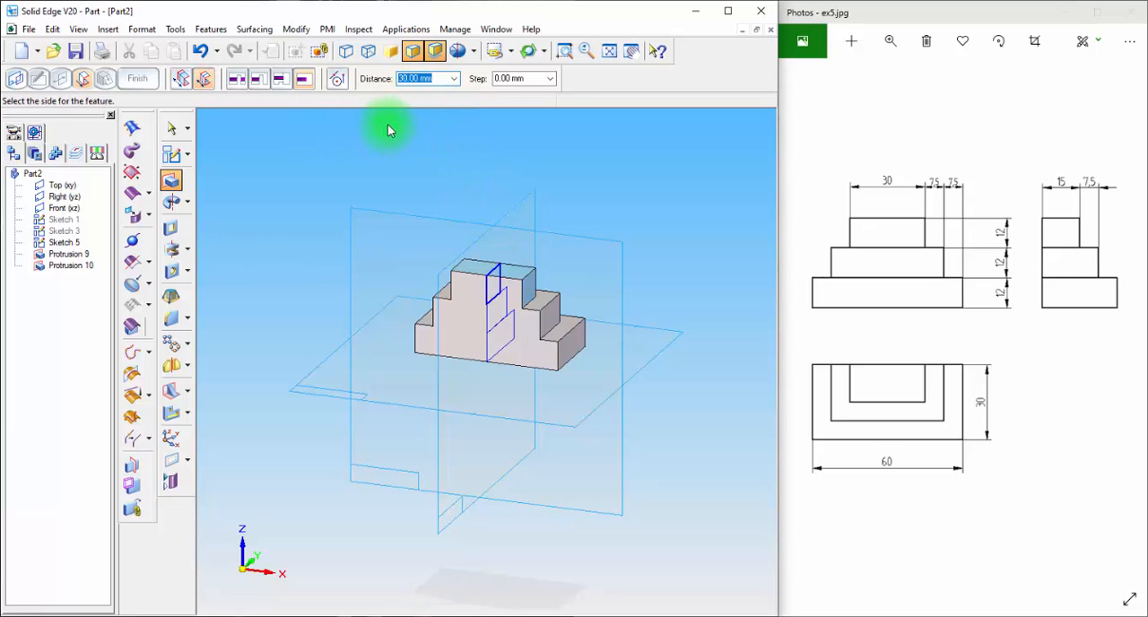
click(436, 121)
mouse_move(686, 171)
middle_down()
mouse_move(536, 191)
mouse_move(679, 174)
middle_up()
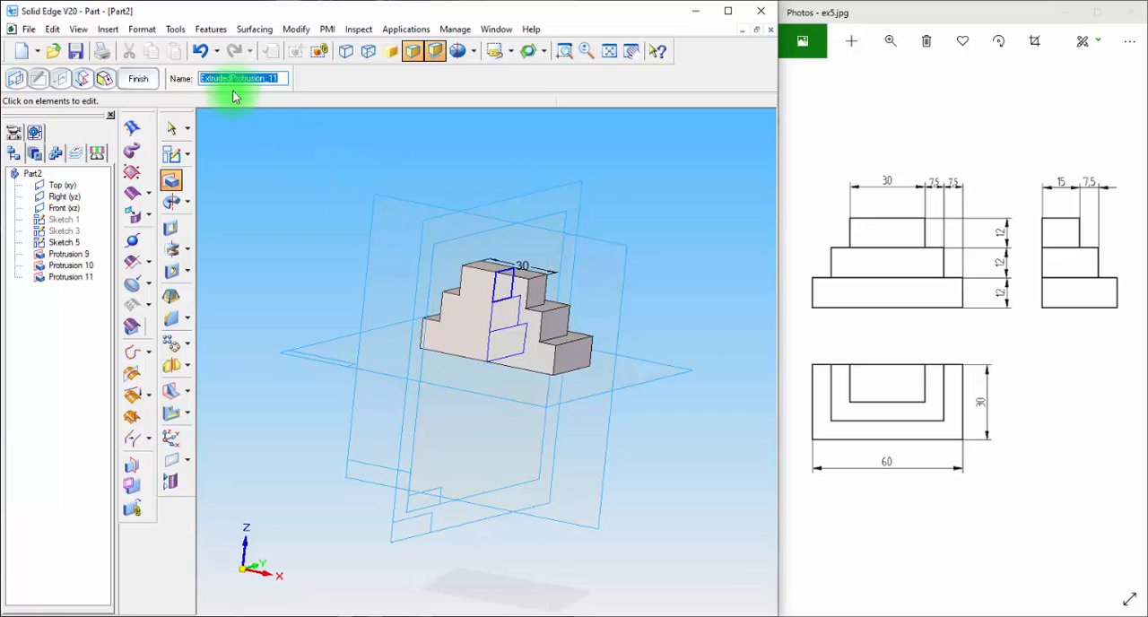
click(138, 78)
click(170, 129)
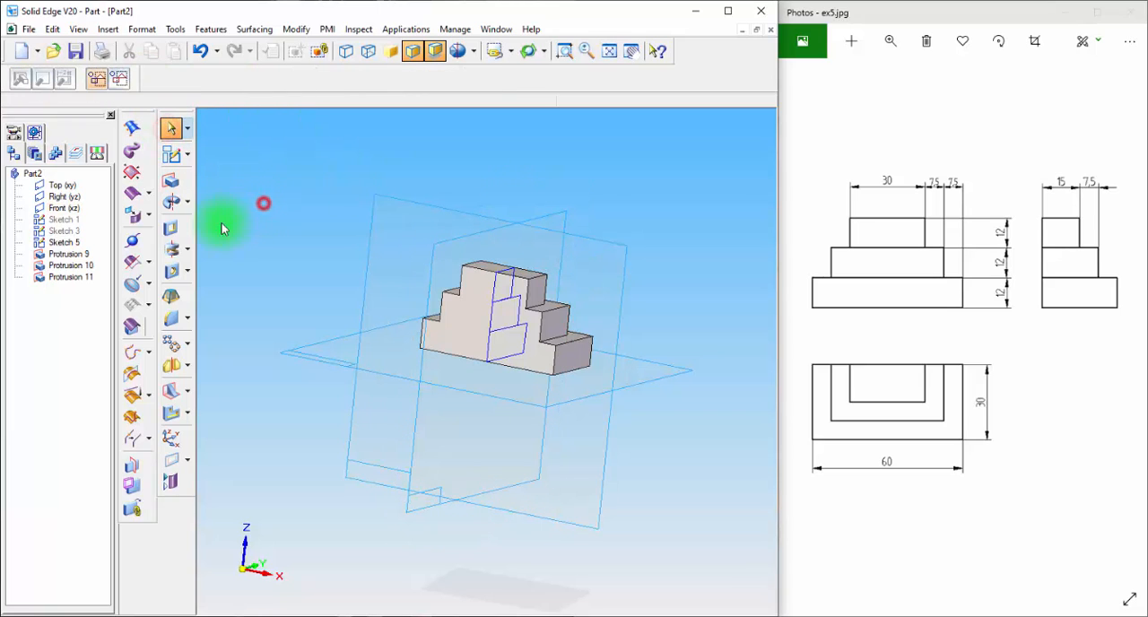
Delete the three protrusions from the part, keeping the stepped sketch
click(79, 278)
key(Delete)
click(72, 265)
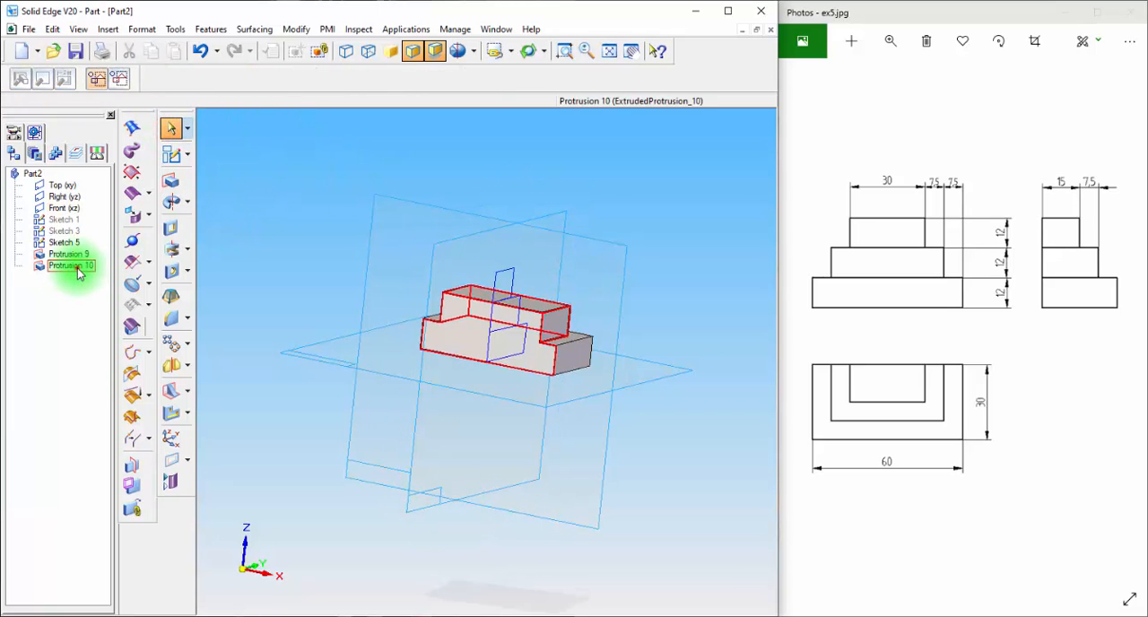
key(Delete)
click(70, 255)
key(Delete)
click(510, 304)
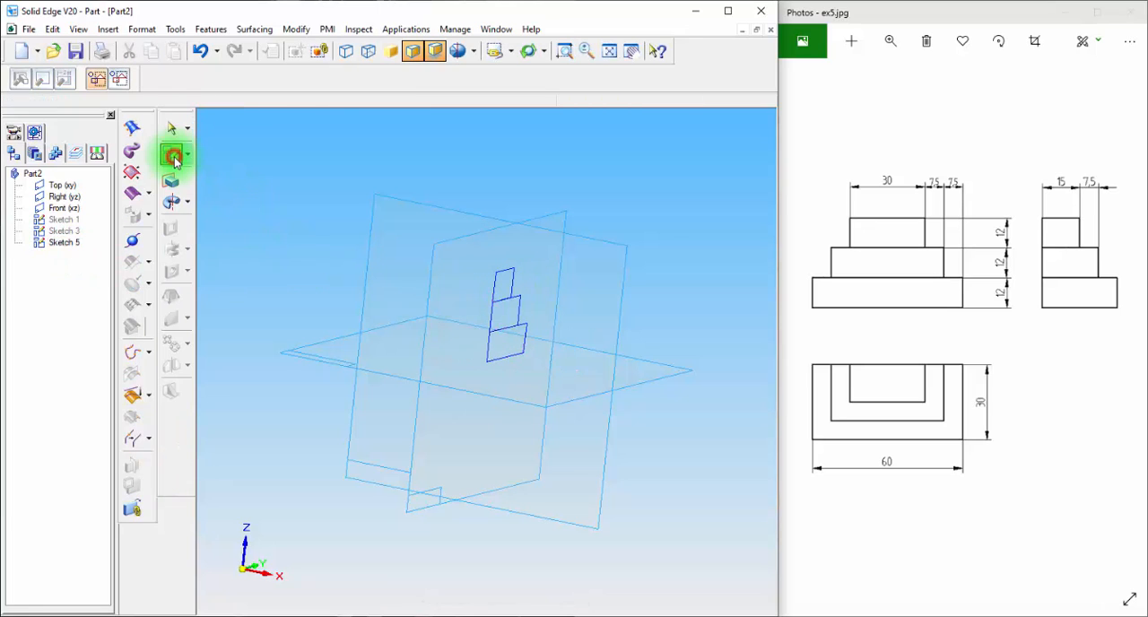
Start a new sketch on the right plane in the left view and hide the previous stepped sketch
click(171, 154)
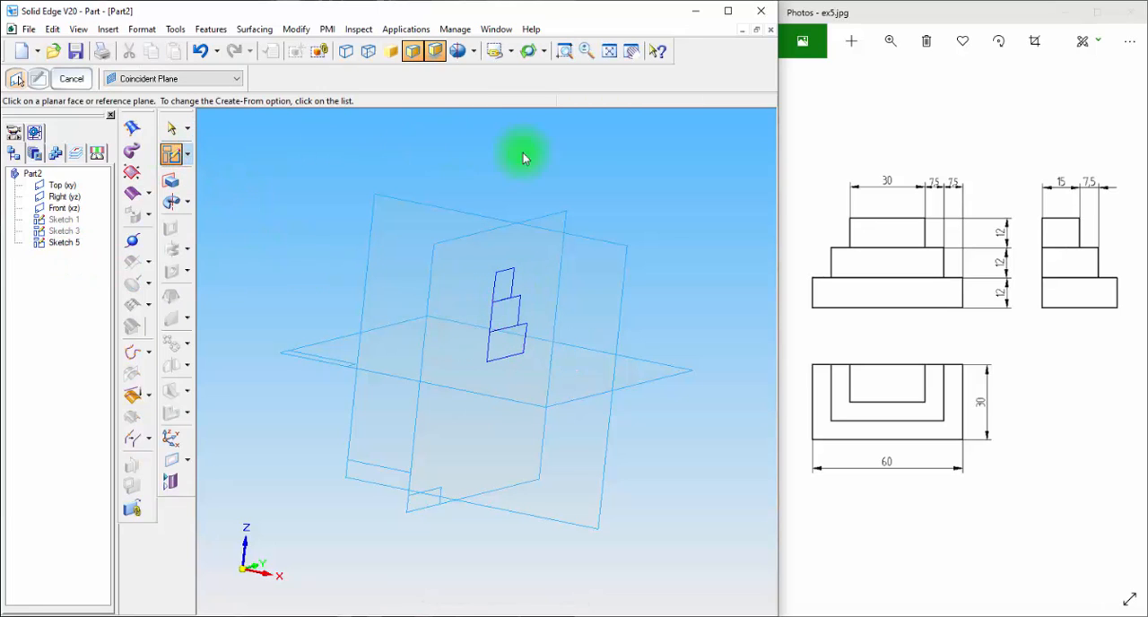
click(558, 221)
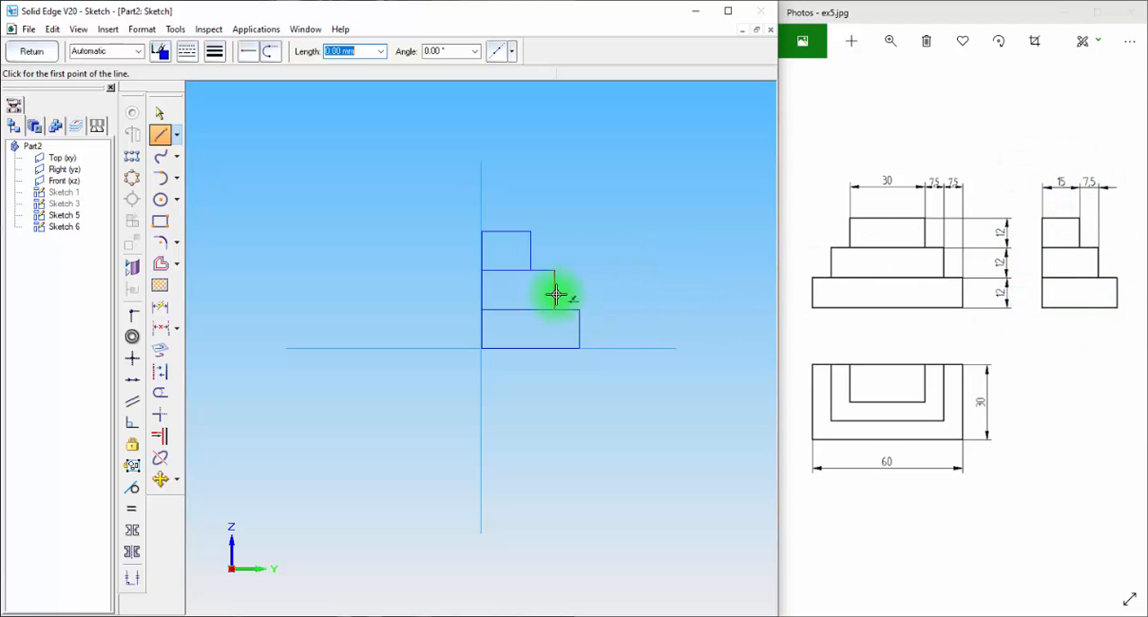
key(ctrl+l)
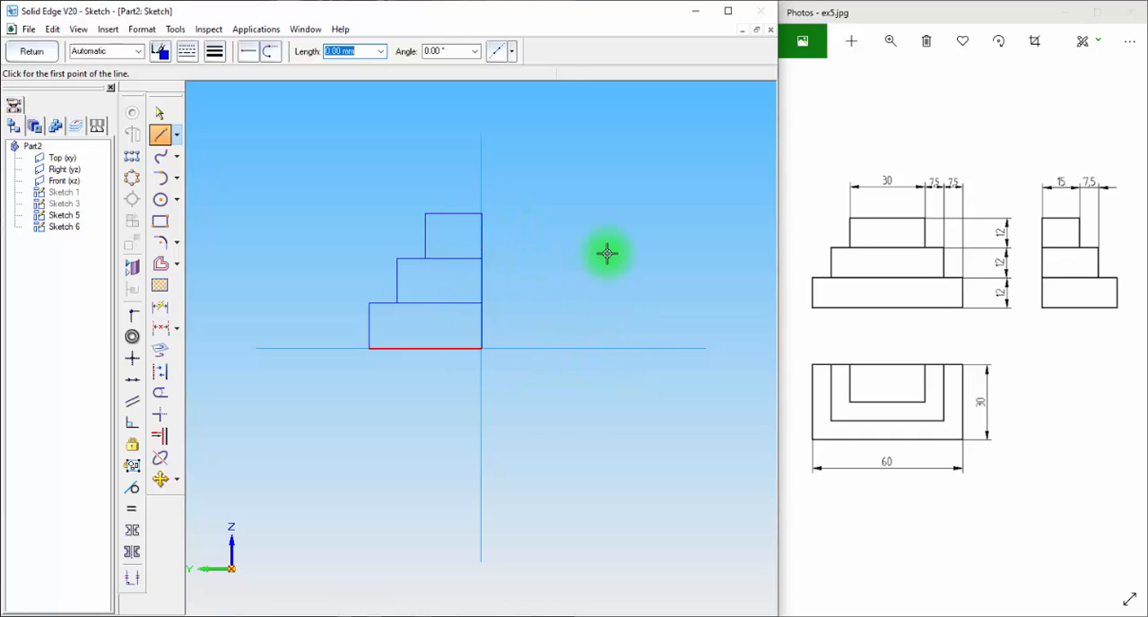
click(159, 113)
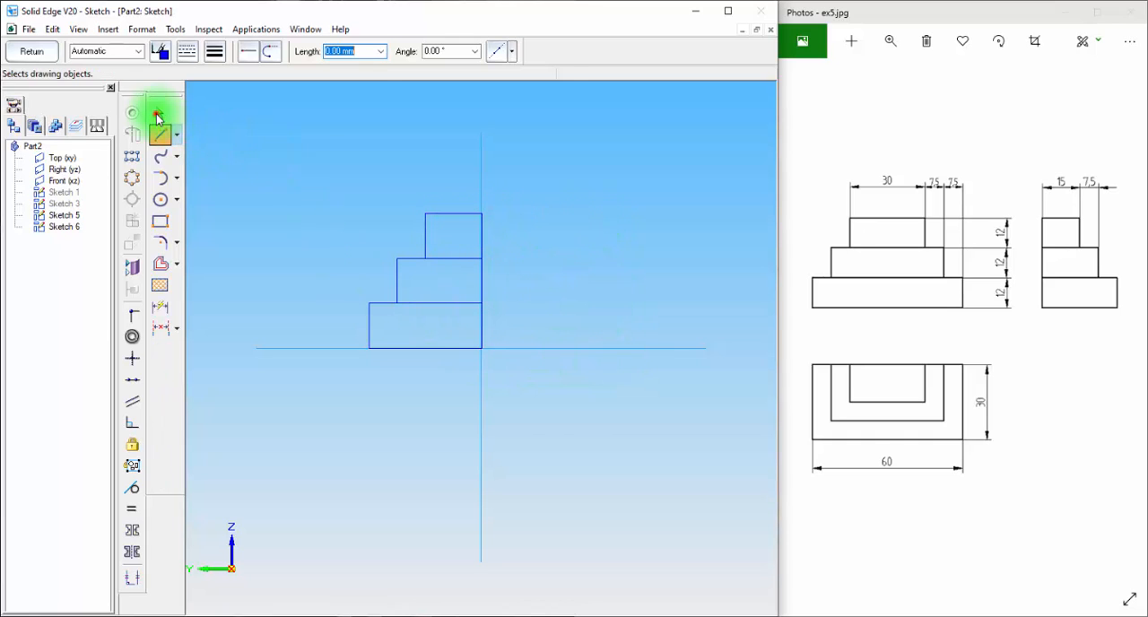
right_click(65, 217)
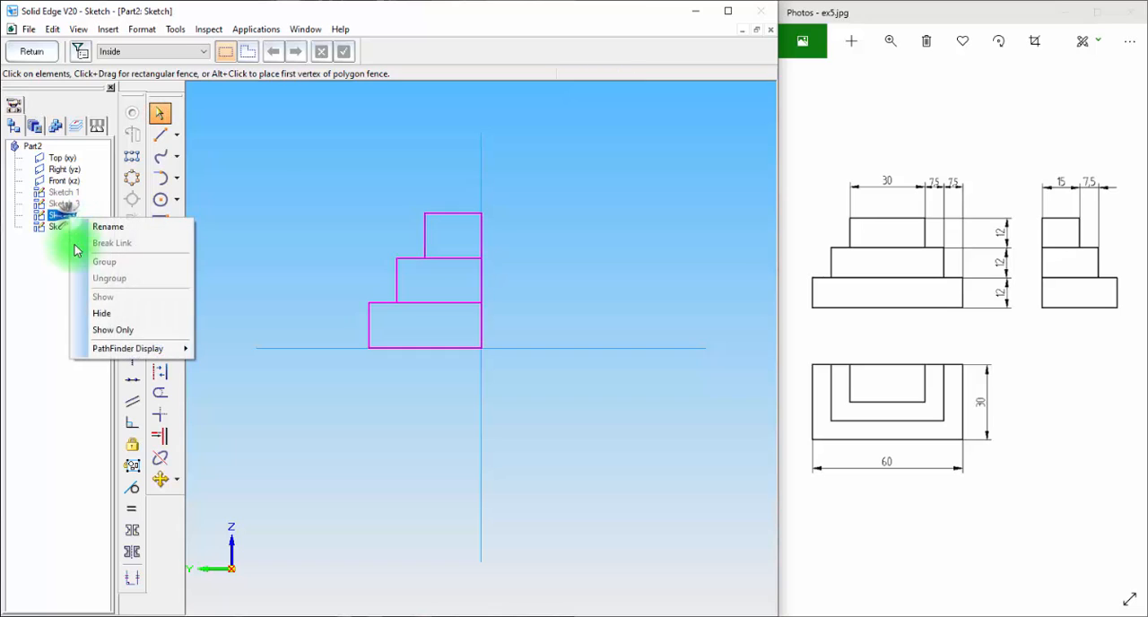
click(99, 313)
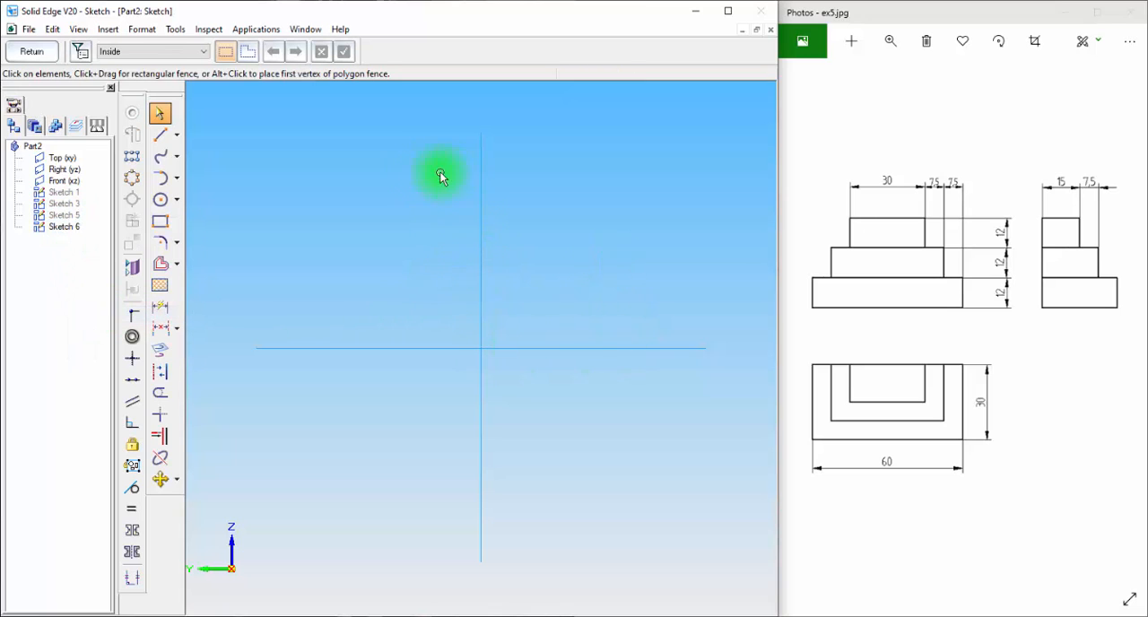
Draw the base rectangle from the intersection of the reference lines and dimension it 12 mm high and 30 mm wide
click(161, 222)
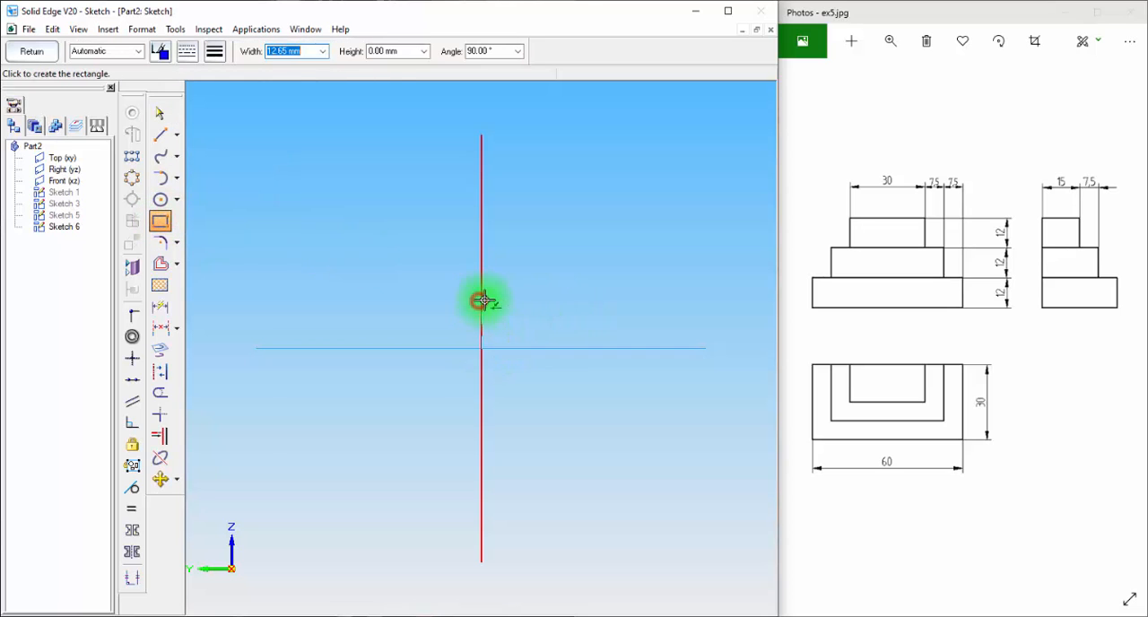
click(620, 301)
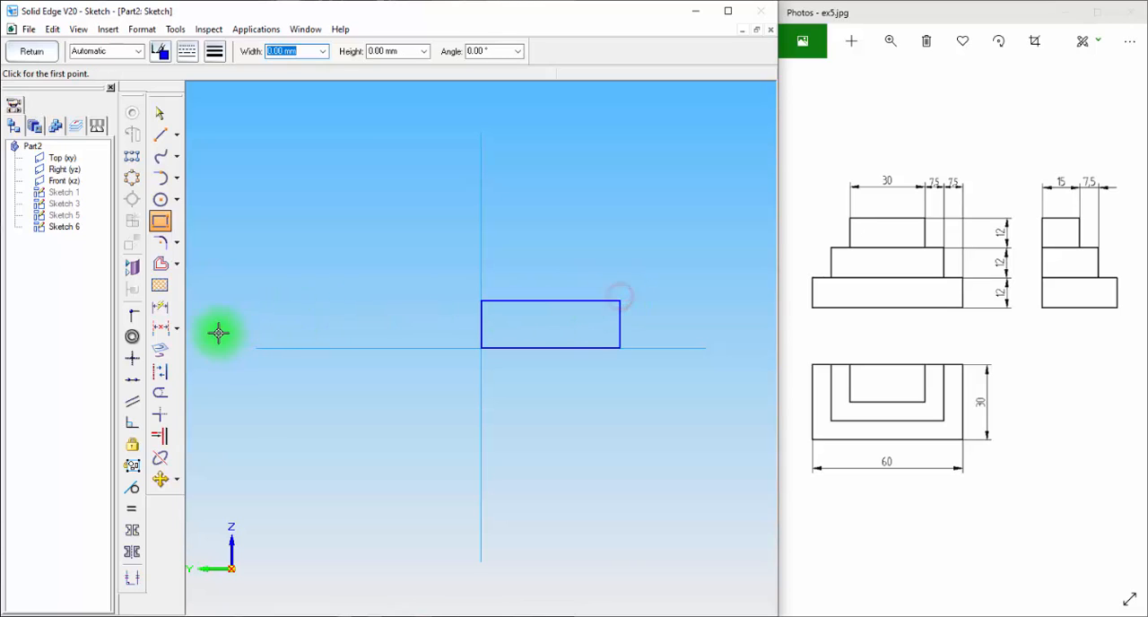
click(160, 307)
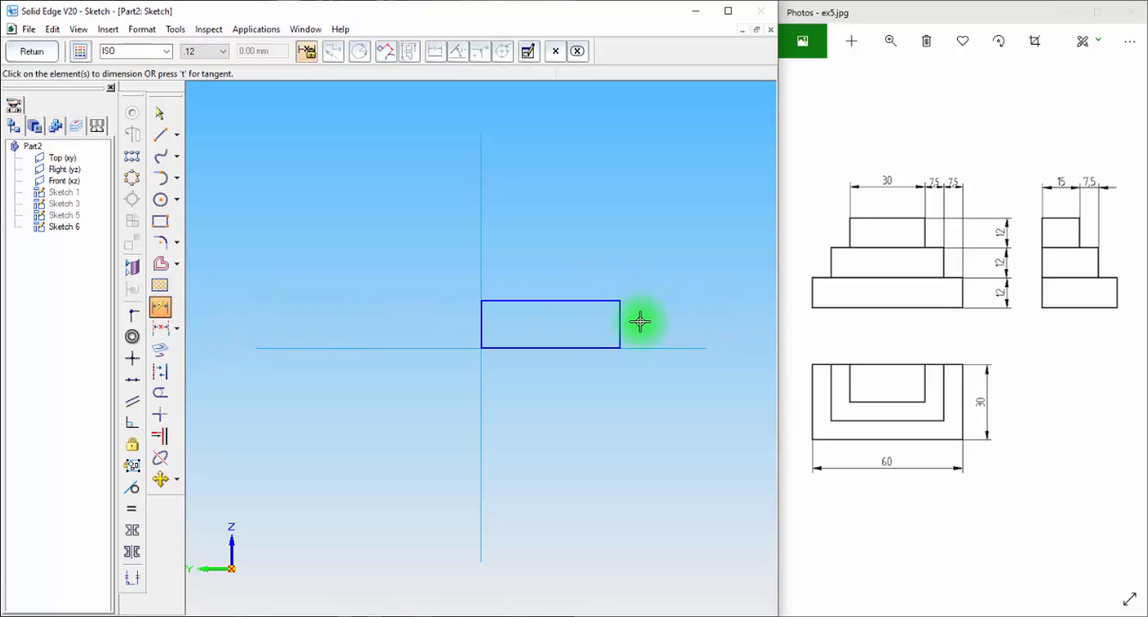
click(620, 321)
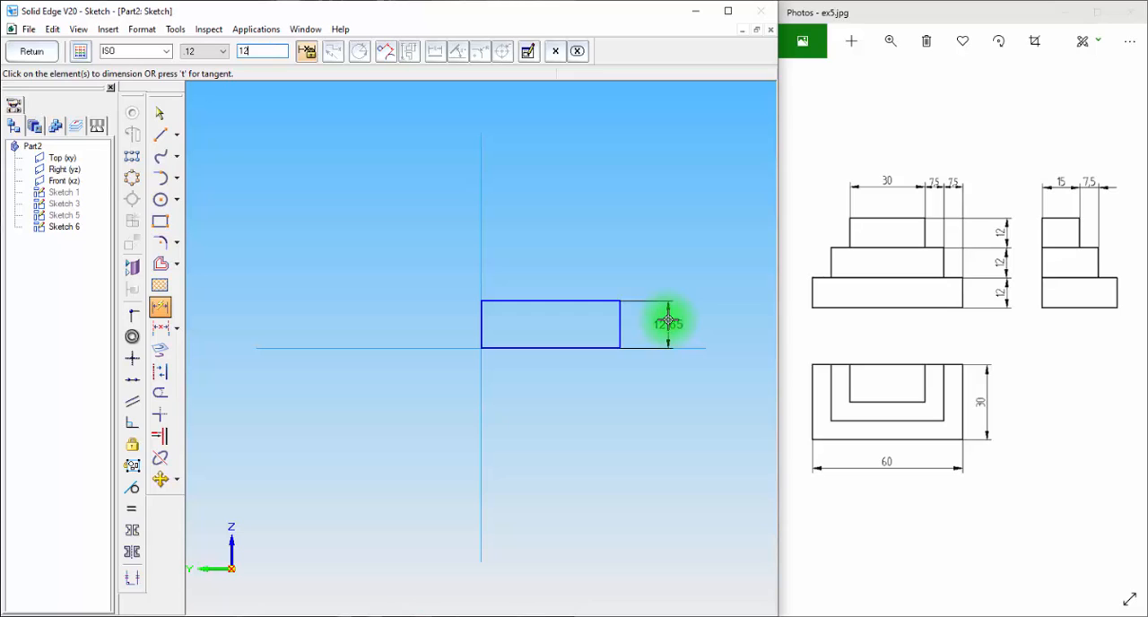
text(12)
key(Return)
click(560, 348)
click(559, 397)
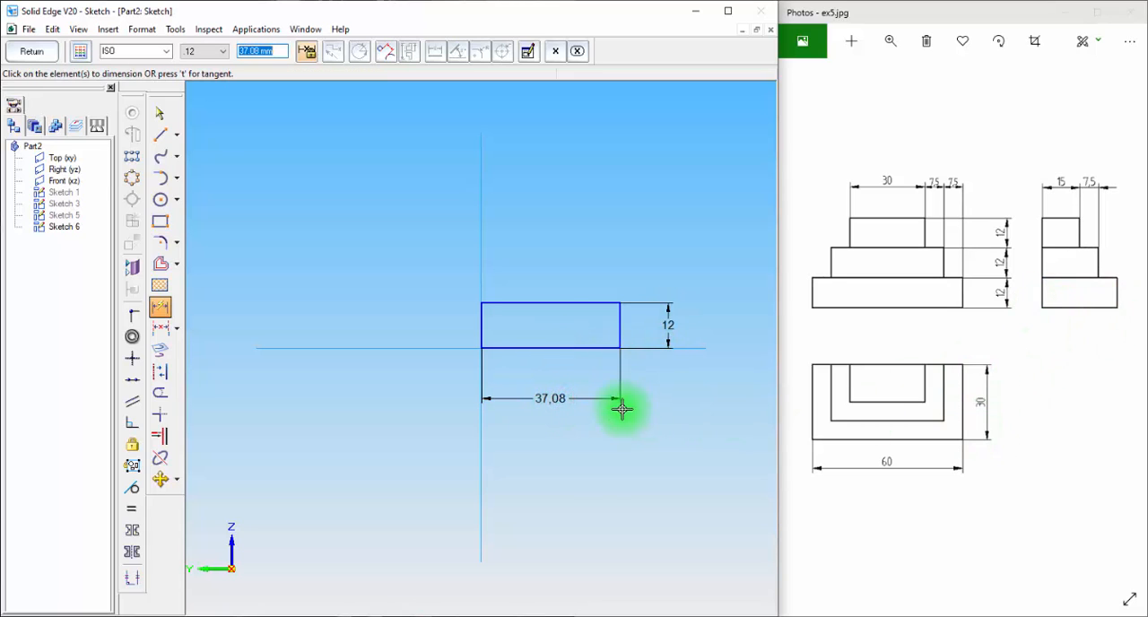
key(Return)
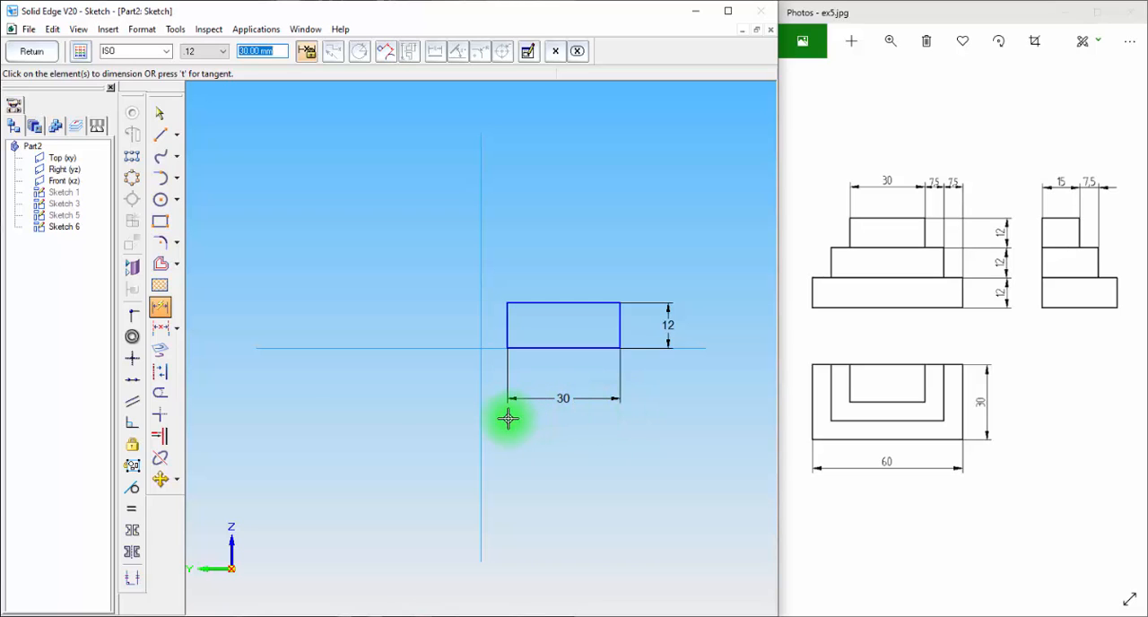
Make the base rectangle's lower edge collinear with the horizontal reference line and its inner side collinear with the vertical reference line
click(132, 379)
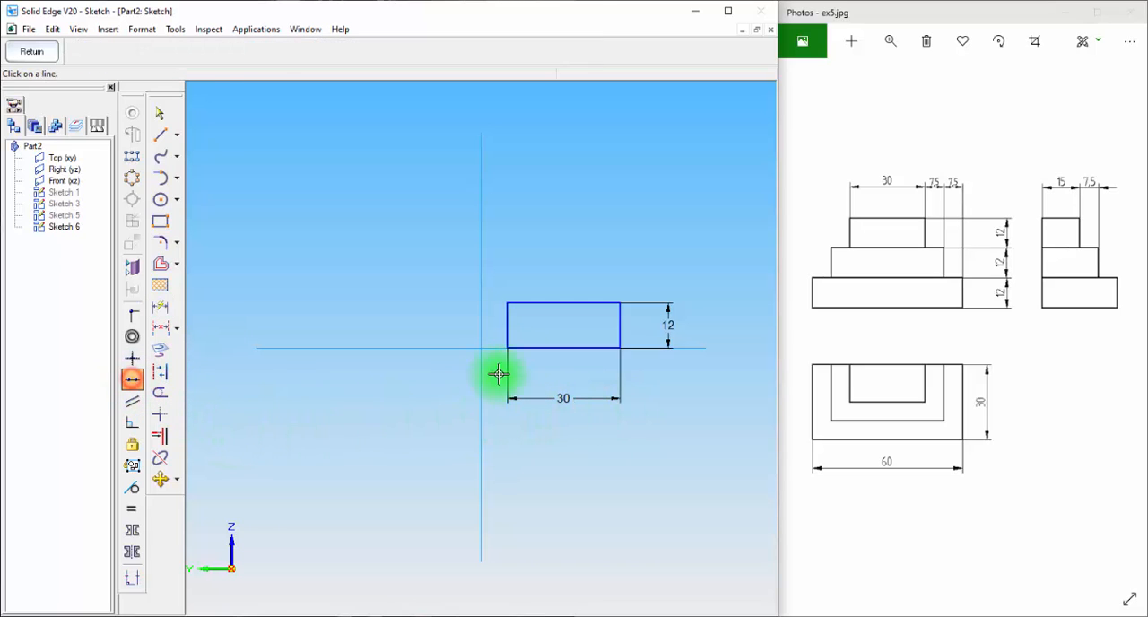
click(546, 346)
click(387, 348)
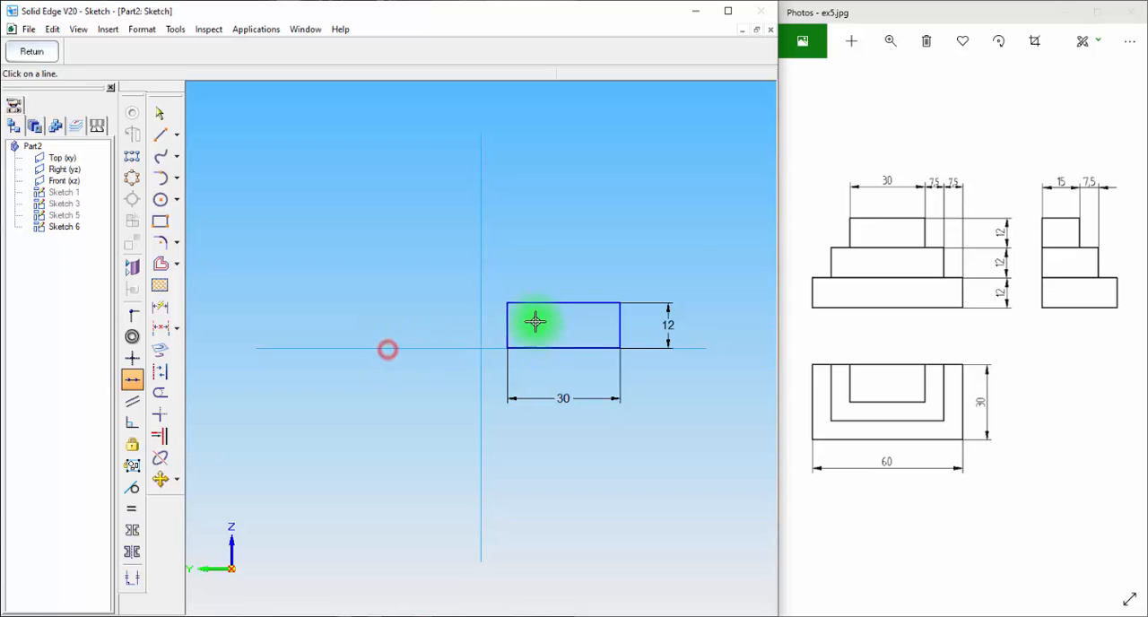
click(507, 321)
click(482, 319)
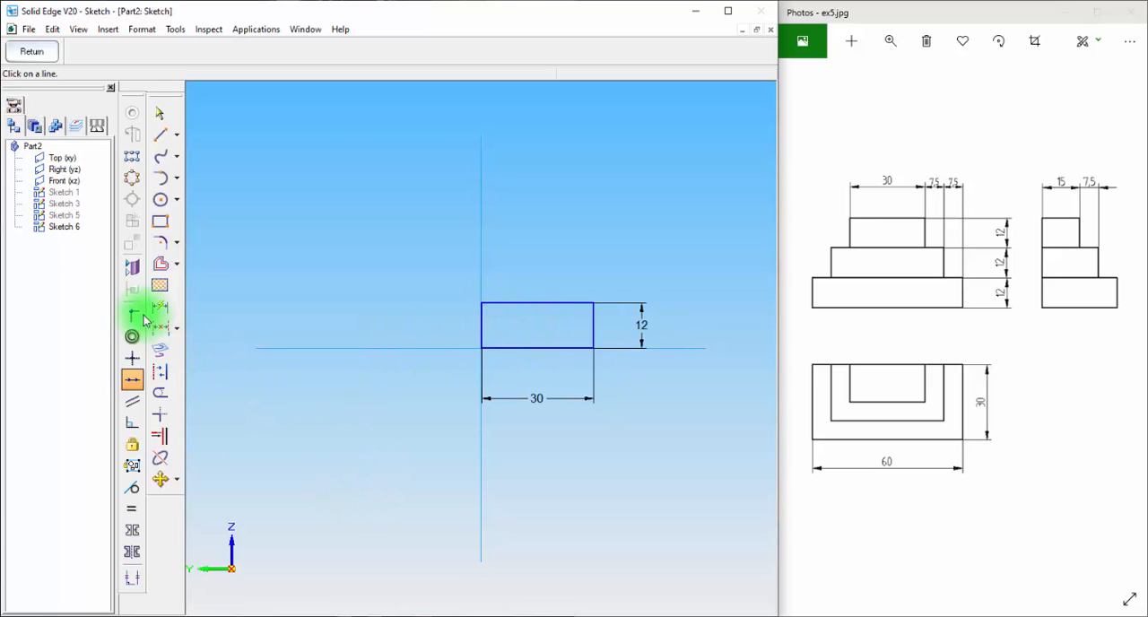
Draw a second rectangle about 14 mm high on top of the base rectangle, starting at the vertical reference line
click(160, 220)
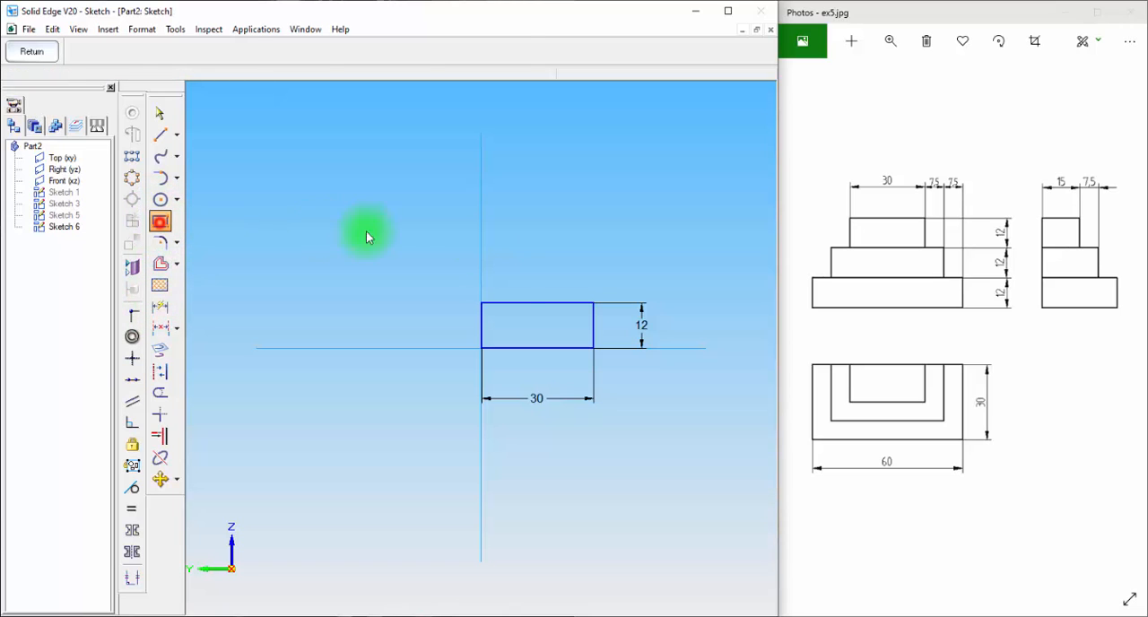
click(480, 252)
click(564, 251)
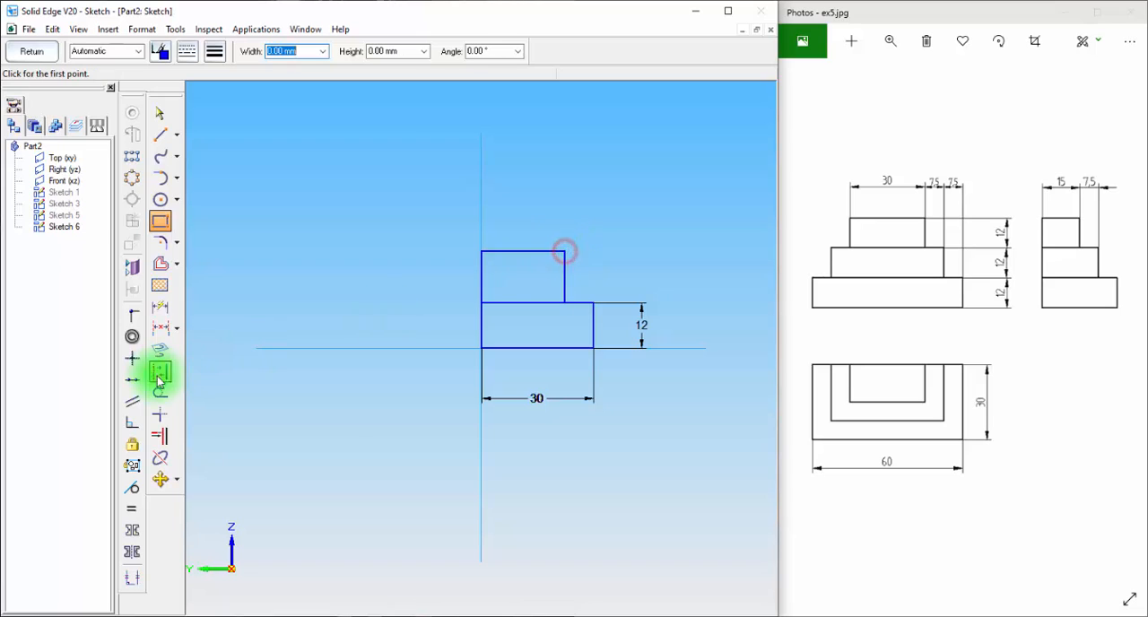
Dimension the second rectangle to 22.5 mm wide and 12 mm high
click(160, 308)
click(526, 251)
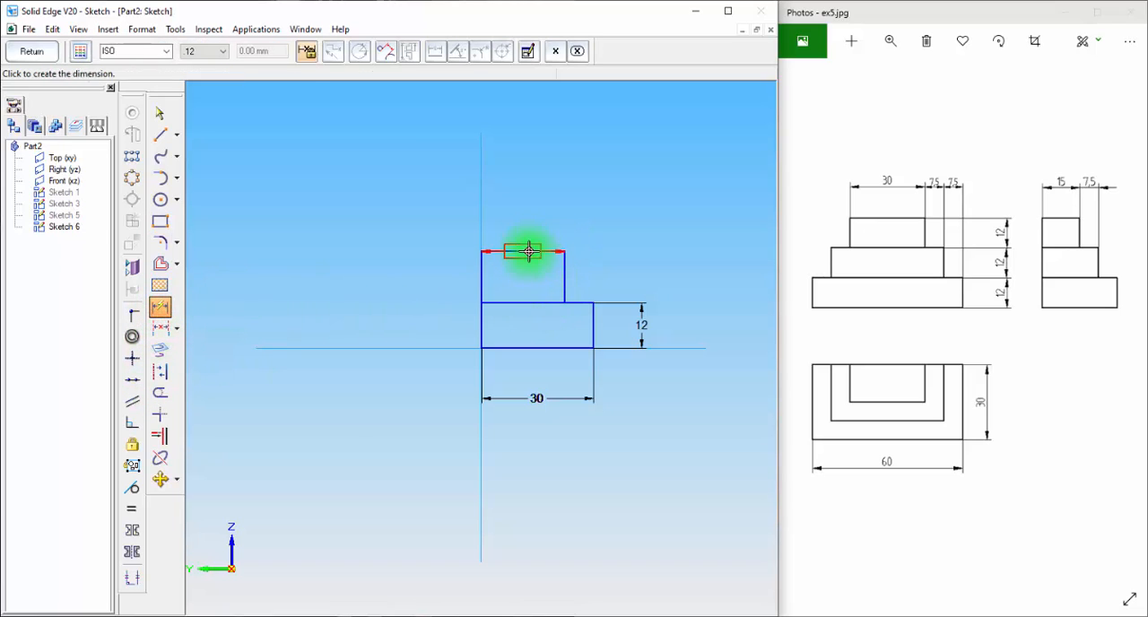
click(530, 211)
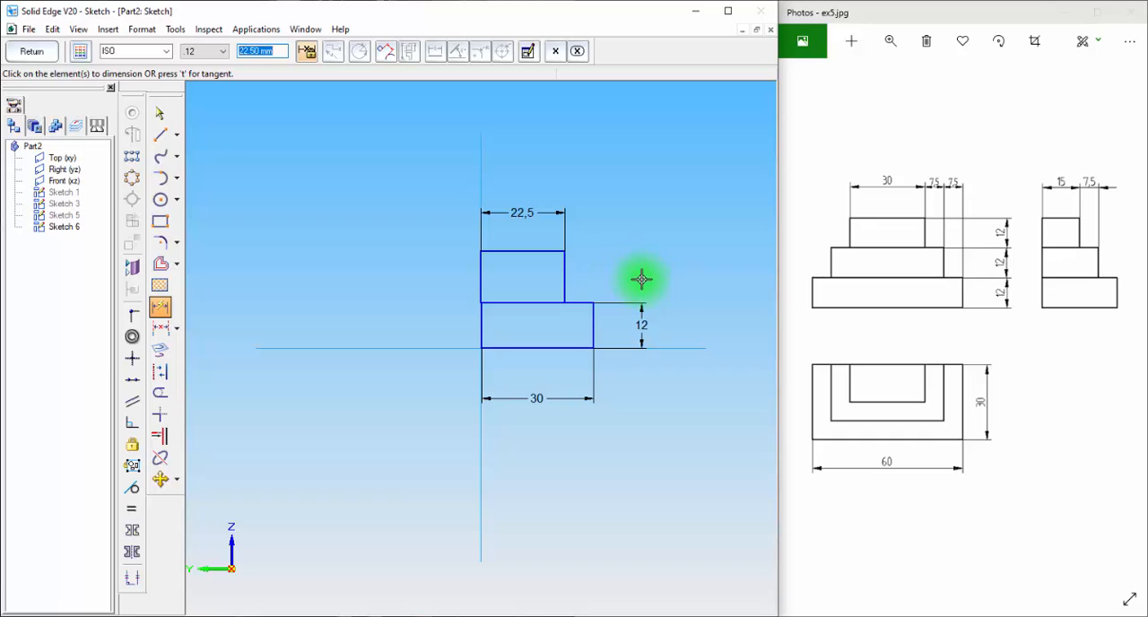
click(563, 282)
click(642, 267)
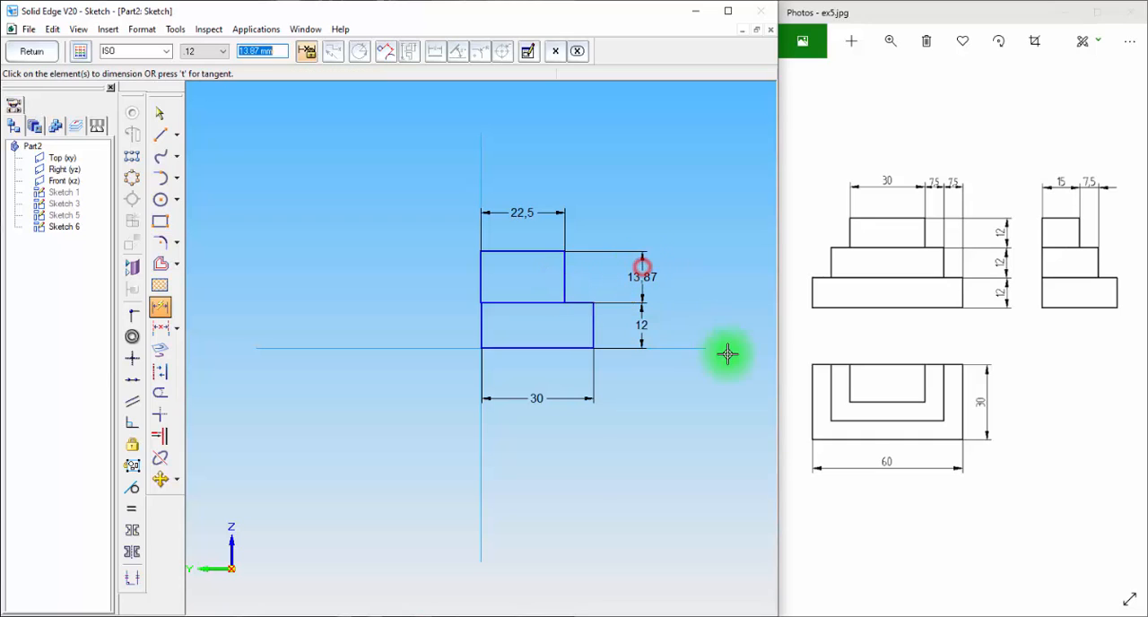
text(12)
key(Return)
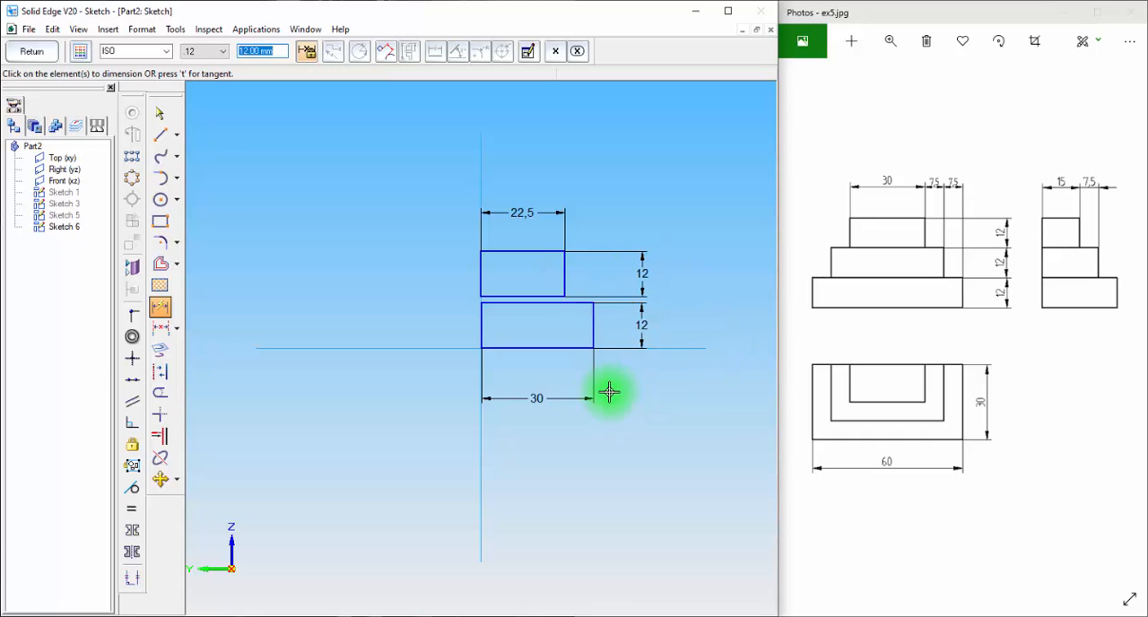
Make the second rectangle's lower edge collinear with the base's upper edge and its inner side collinear with the vertical reference line
click(131, 378)
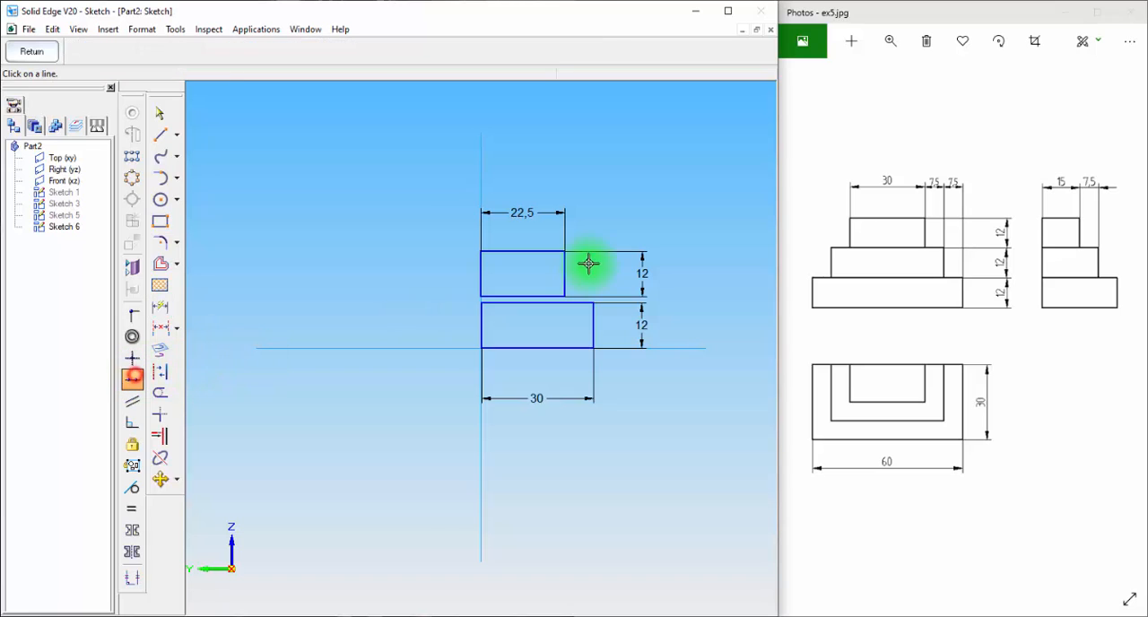
click(526, 303)
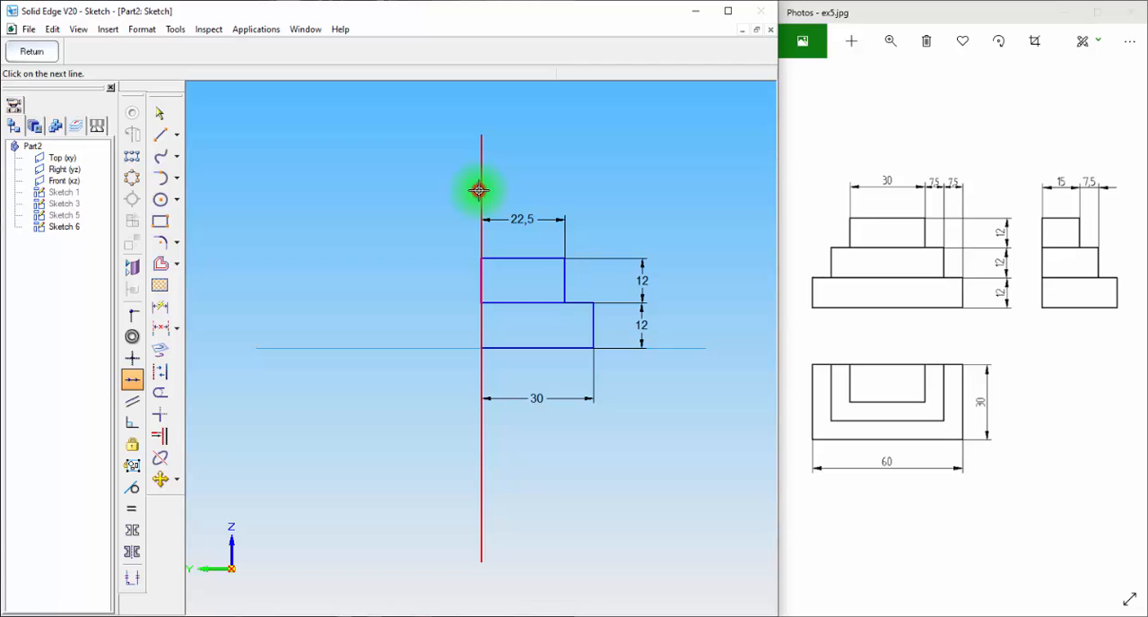
click(468, 426)
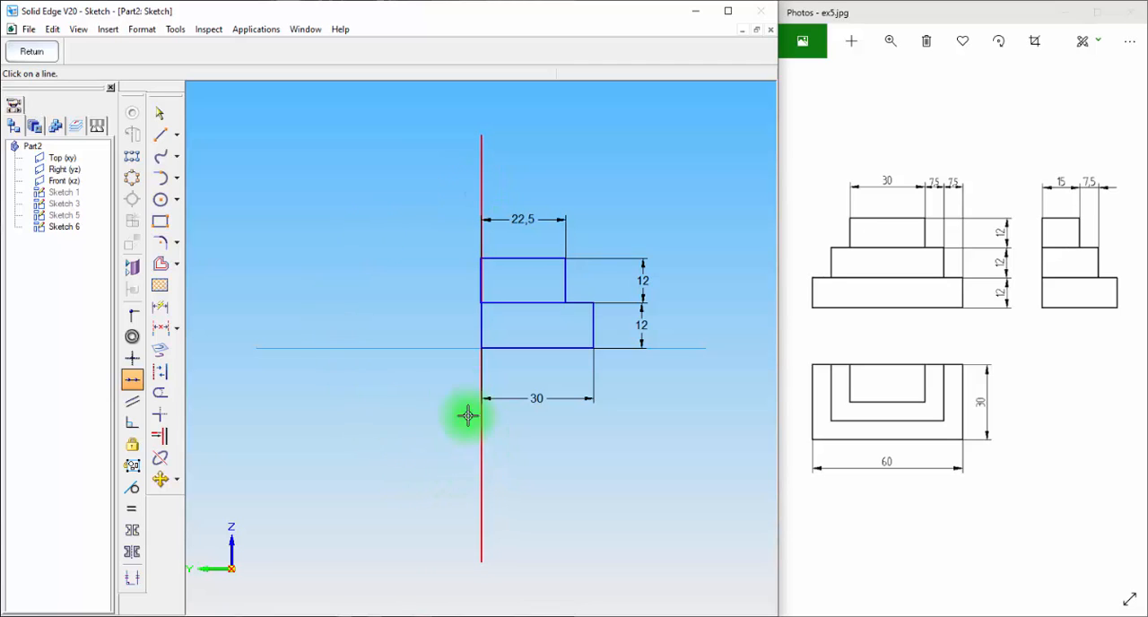
scroll(430, 314, up, 2)
scroll(437, 331, down, 2)
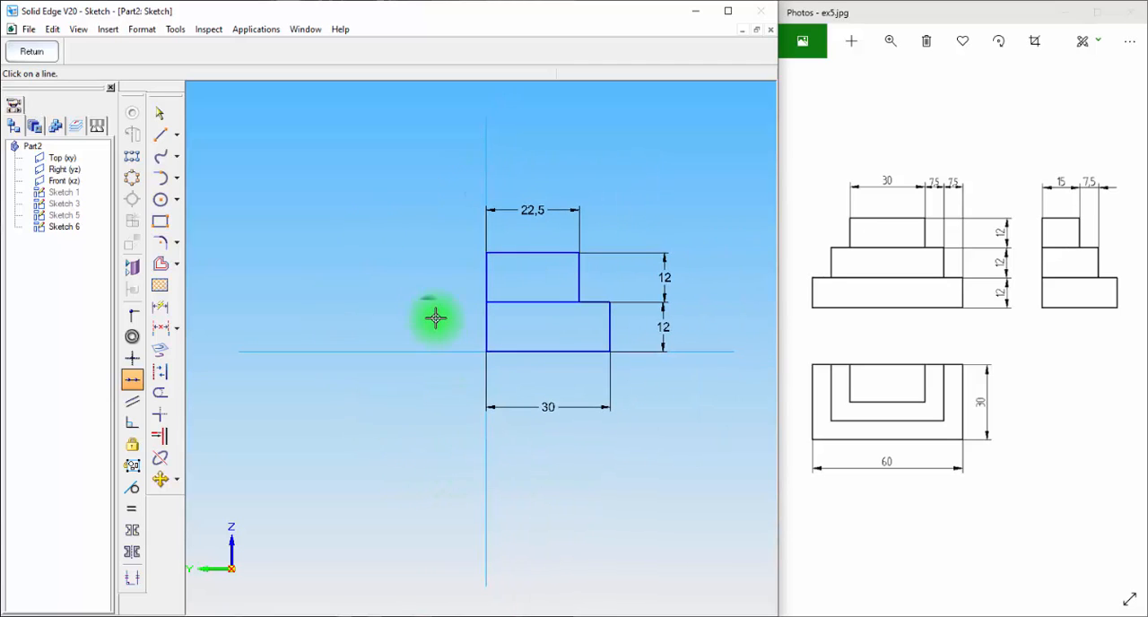
Draw a third rectangle on top of the second, starting at the vertical reference line, and dimension it 12 mm high and 15 mm wide
click(161, 223)
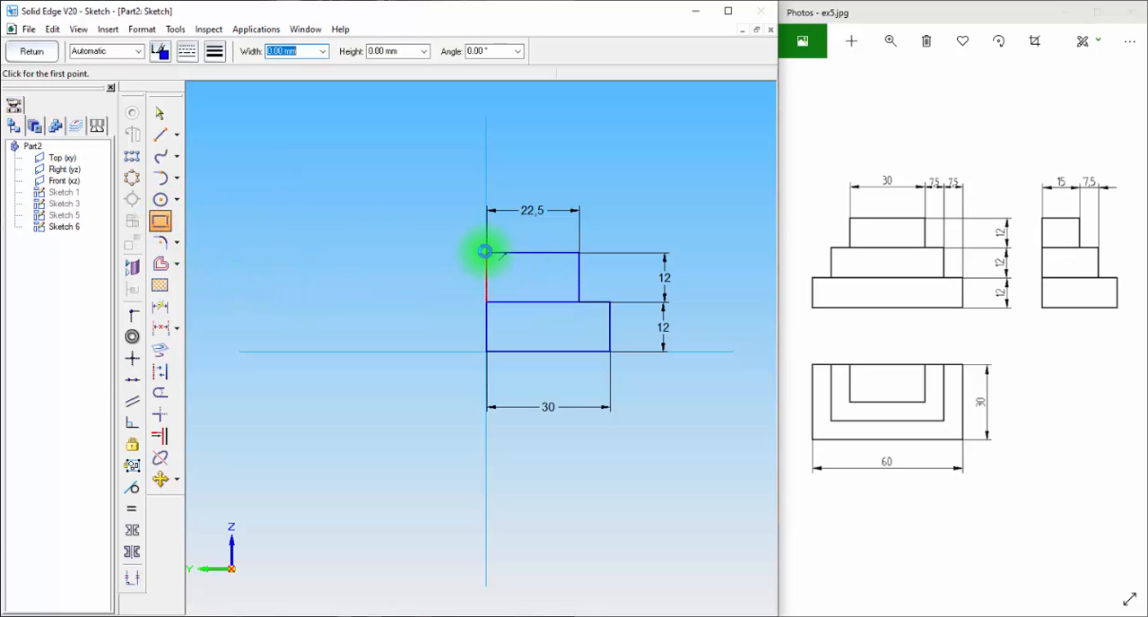
click(552, 177)
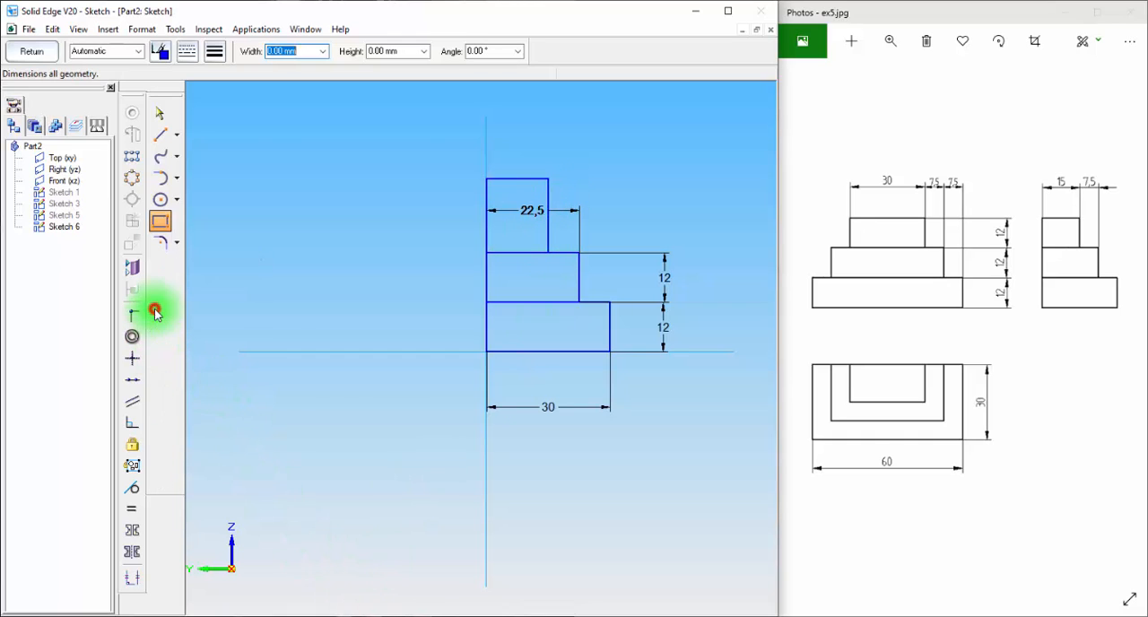
click(159, 308)
click(548, 188)
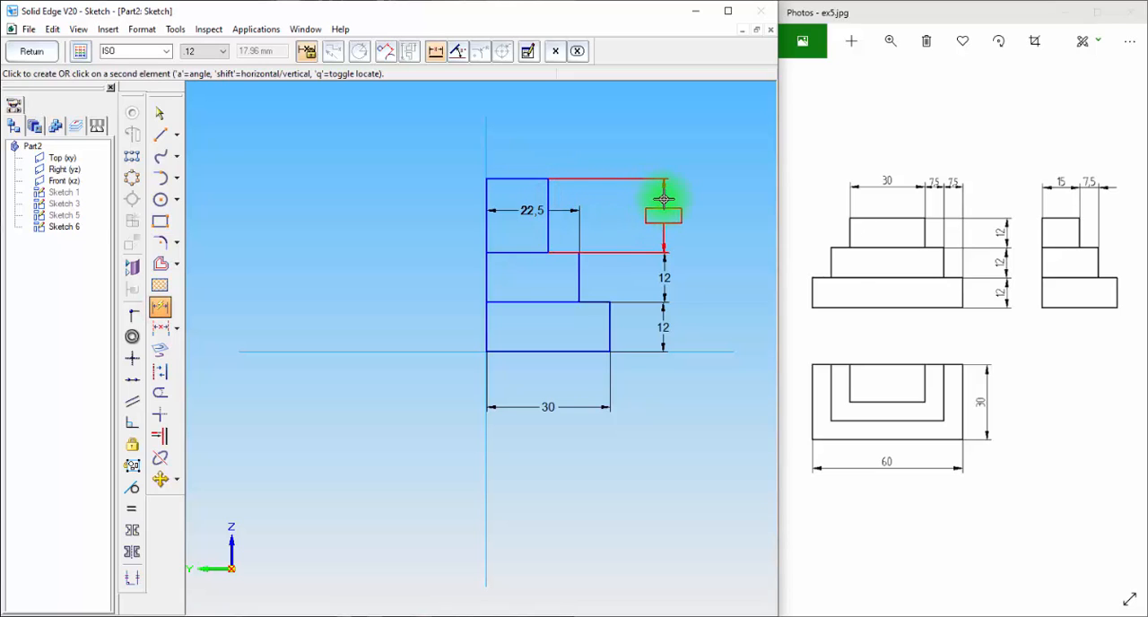
click(664, 198)
text(12)
key(Return)
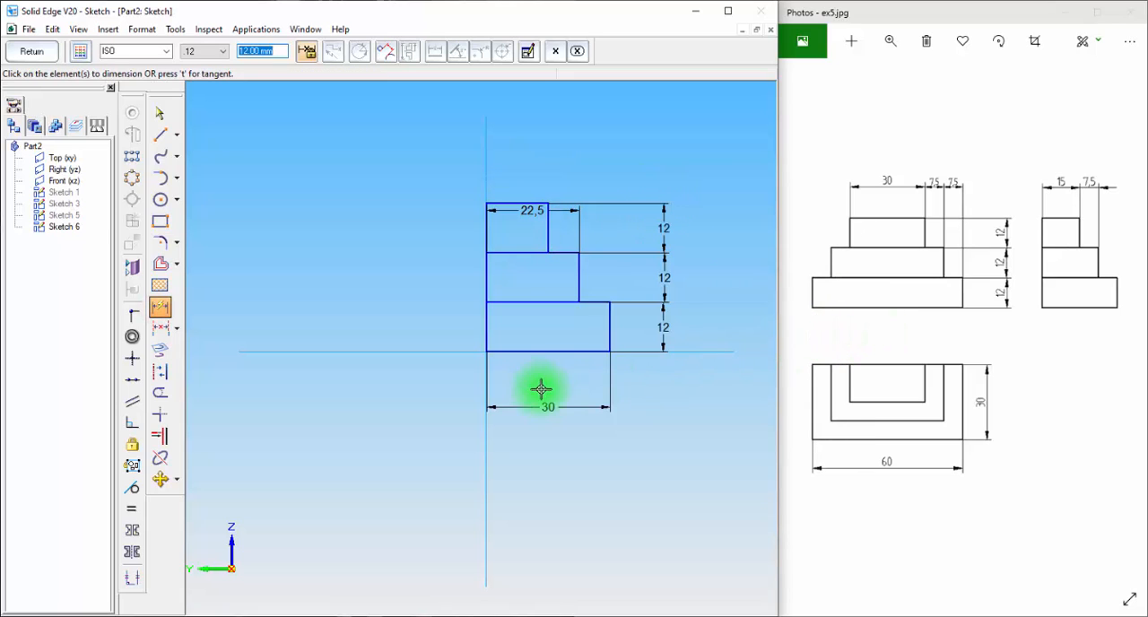
click(515, 170)
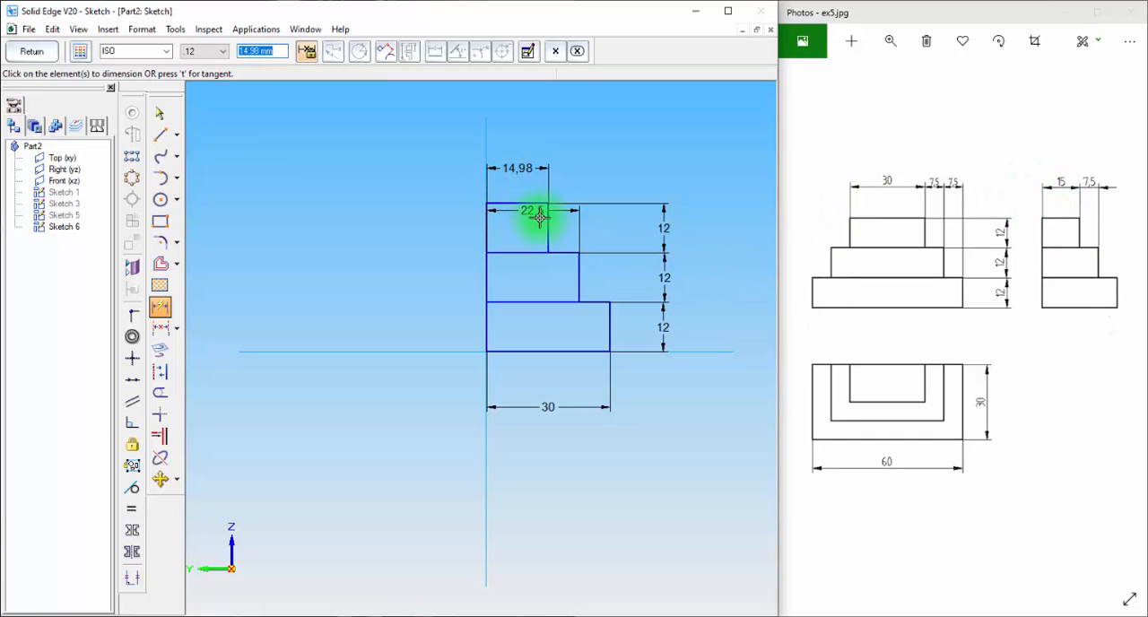
text(15)
key(Return)
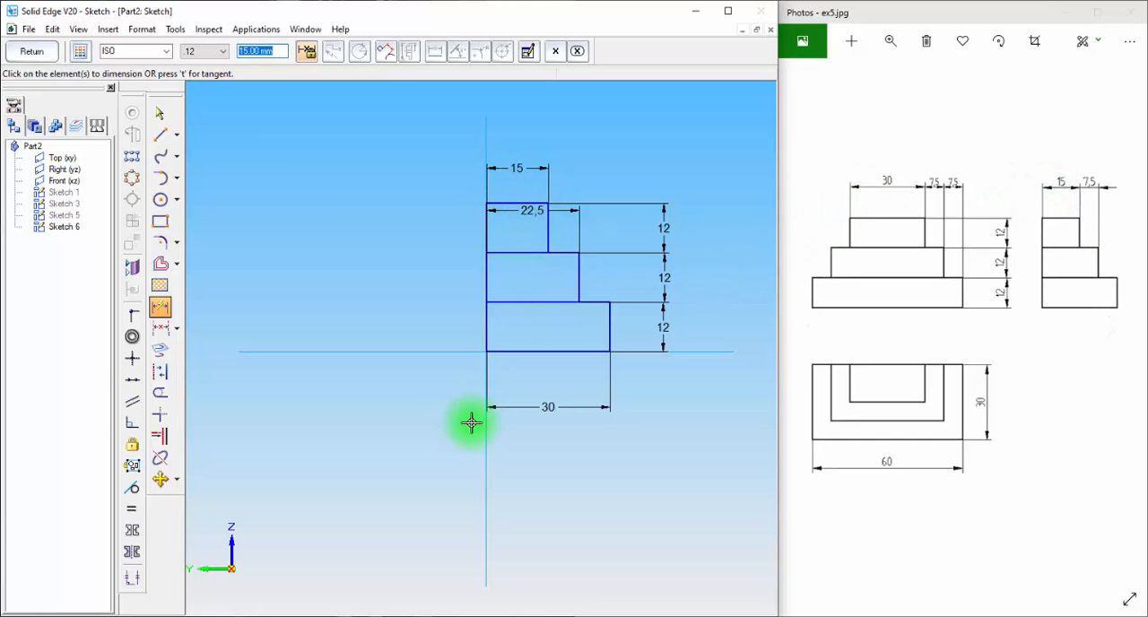
Make the third rectangle's inner side collinear with the vertical reference line and finish the sketch
click(133, 379)
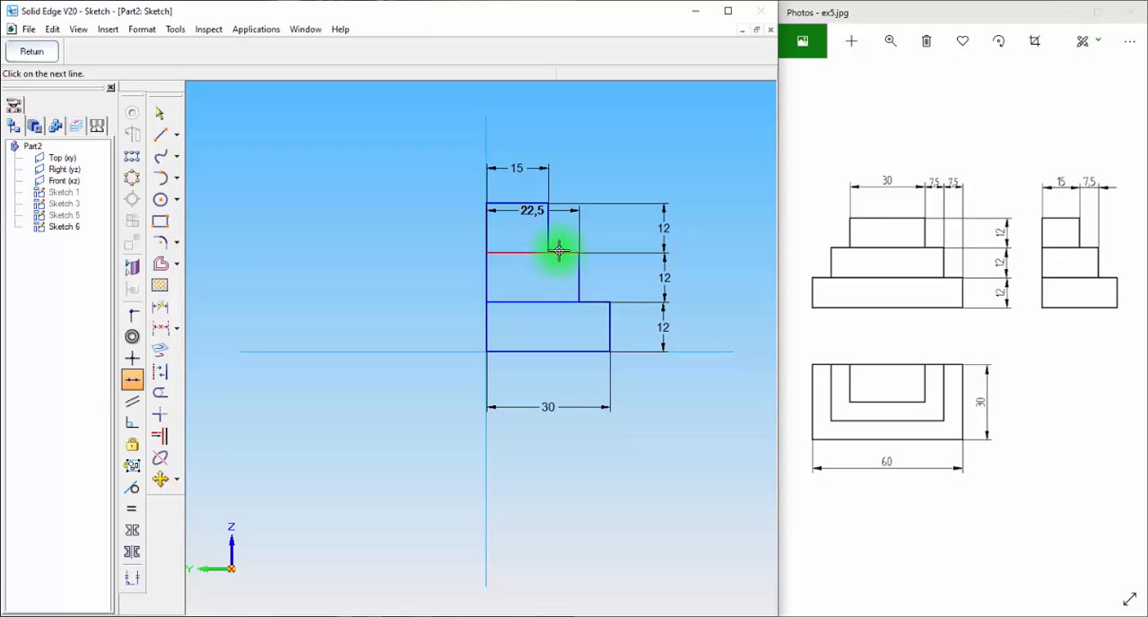
click(487, 170)
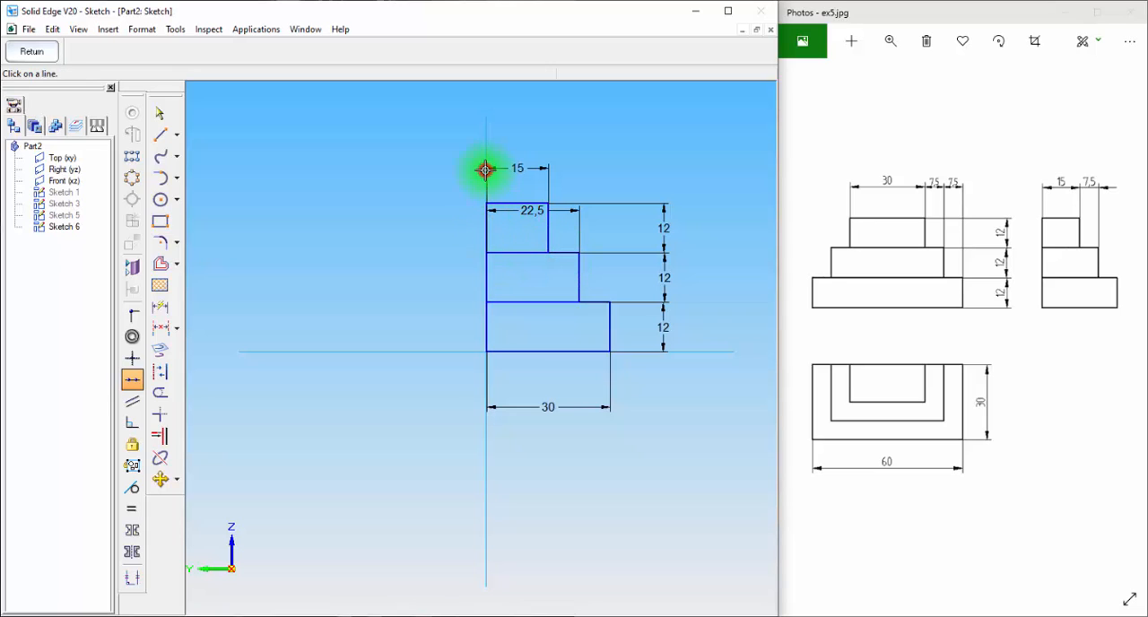
click(33, 50)
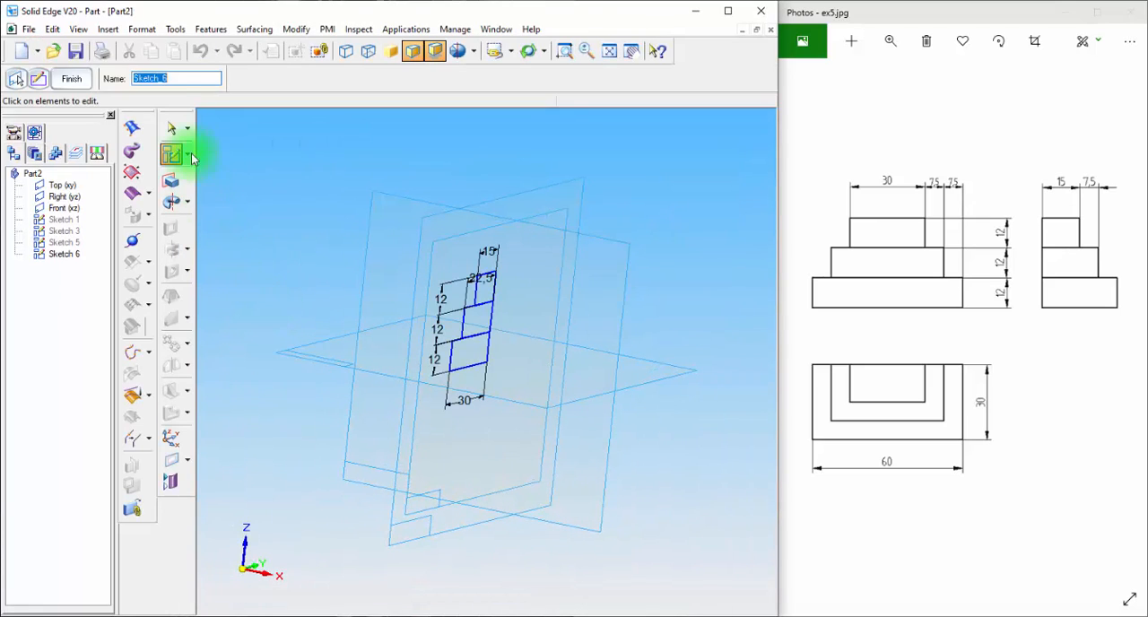
click(74, 78)
Extrude the base rectangle of the right-plane sketch symmetrically to a total distance of 60 mm
click(172, 182)
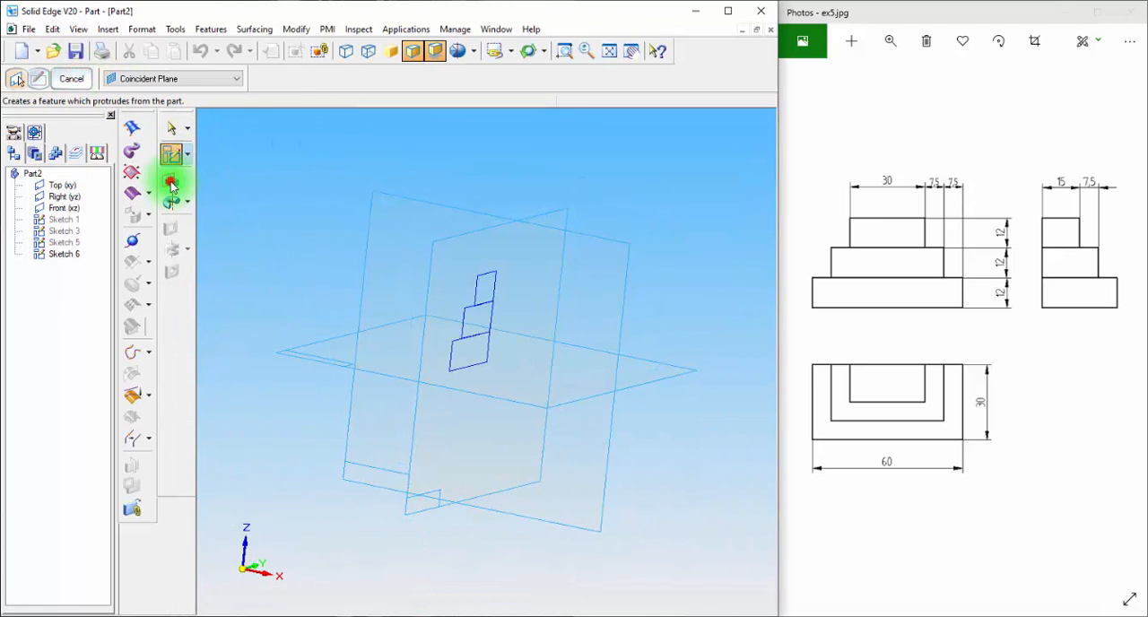
click(453, 348)
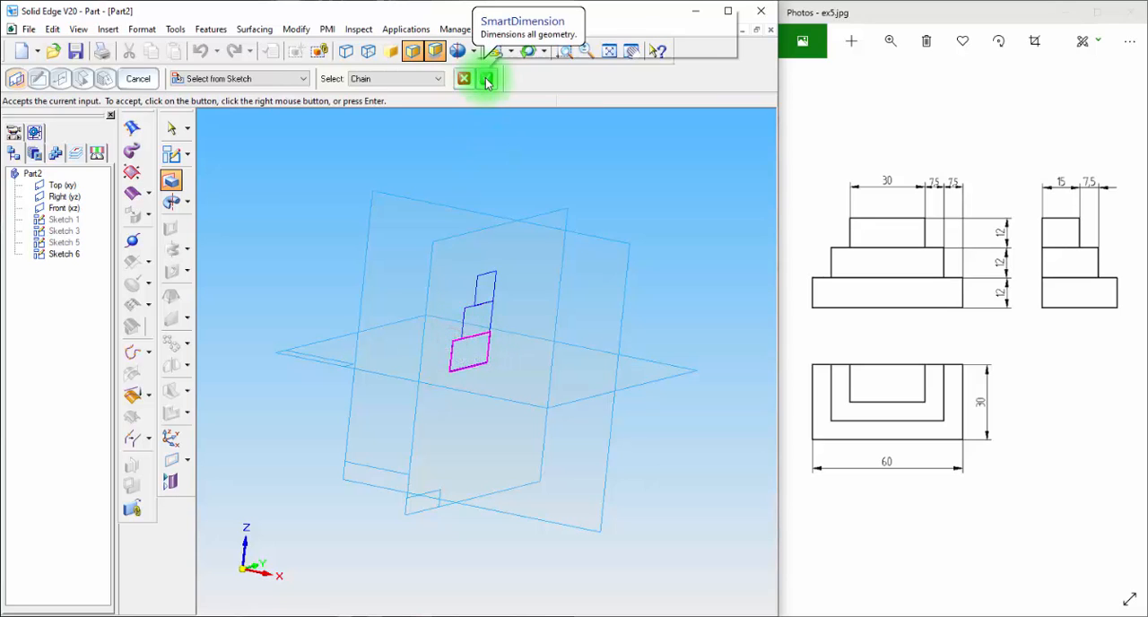
click(485, 78)
click(206, 80)
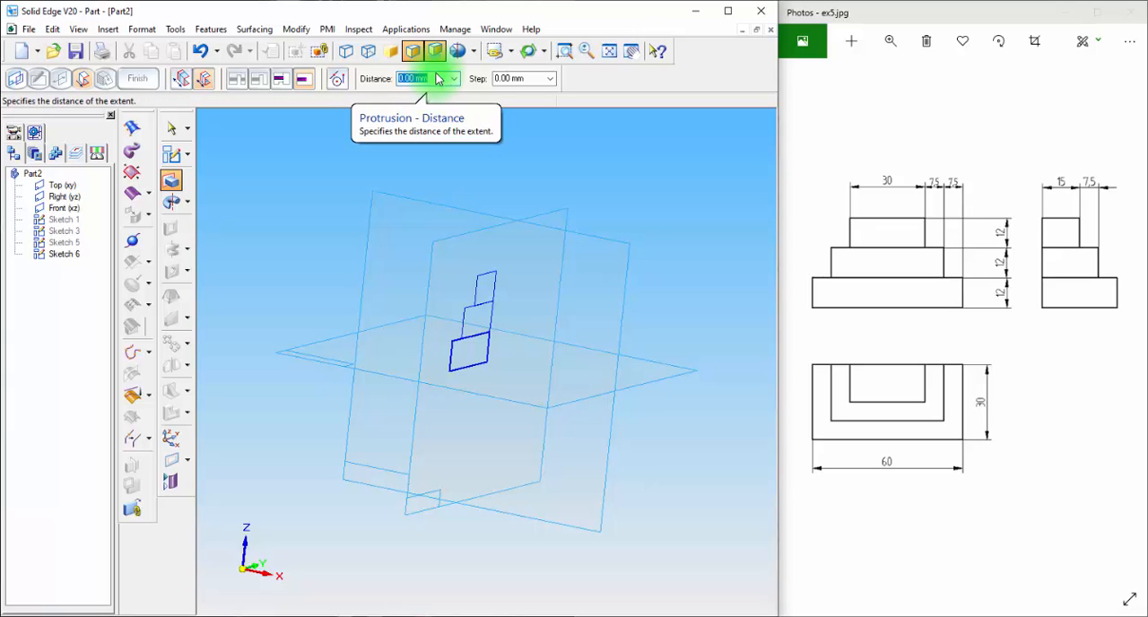
text(60)
key(Return)
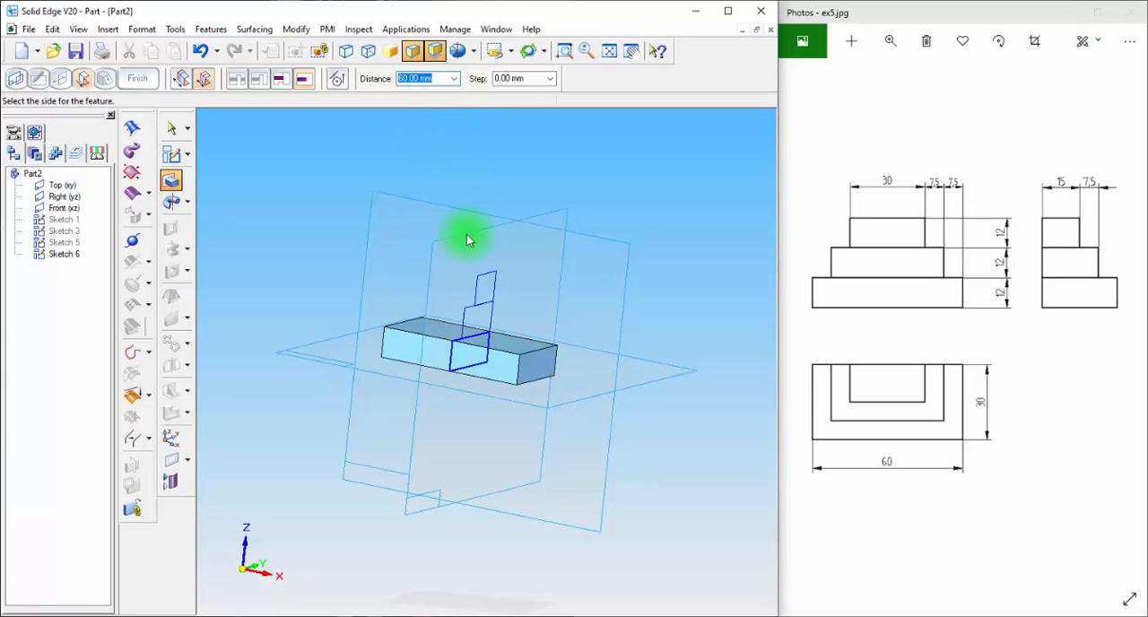
click(419, 341)
Extrude the middle rectangle symmetrically, entering the distance as 60-7.5-7.5
click(171, 179)
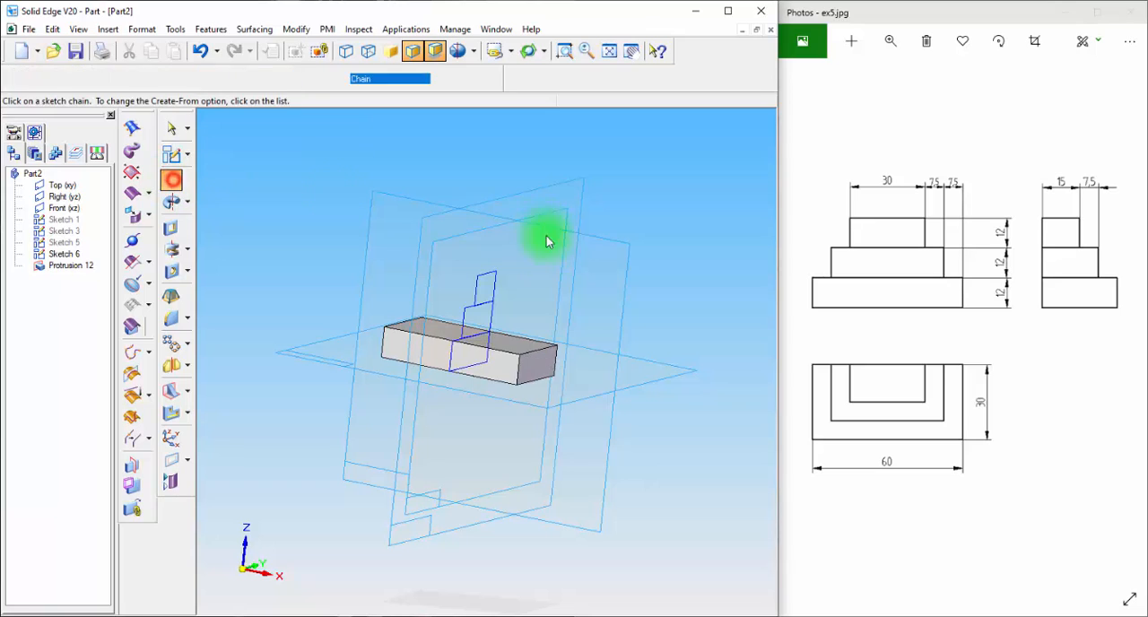
click(453, 321)
click(485, 78)
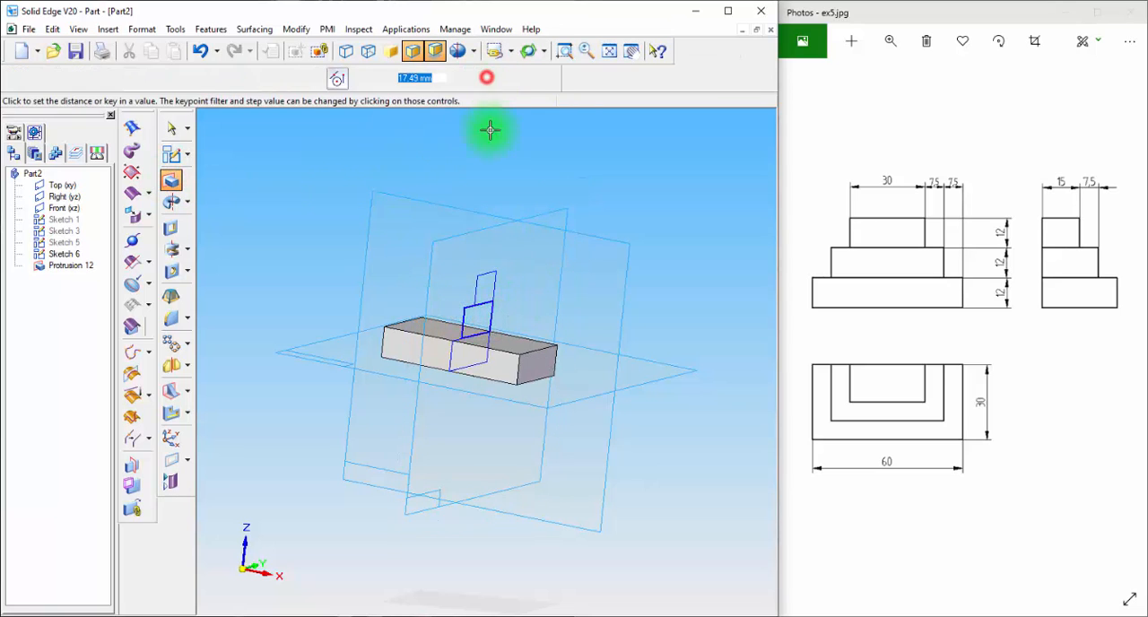
mouse_move(225, 106)
click(205, 77)
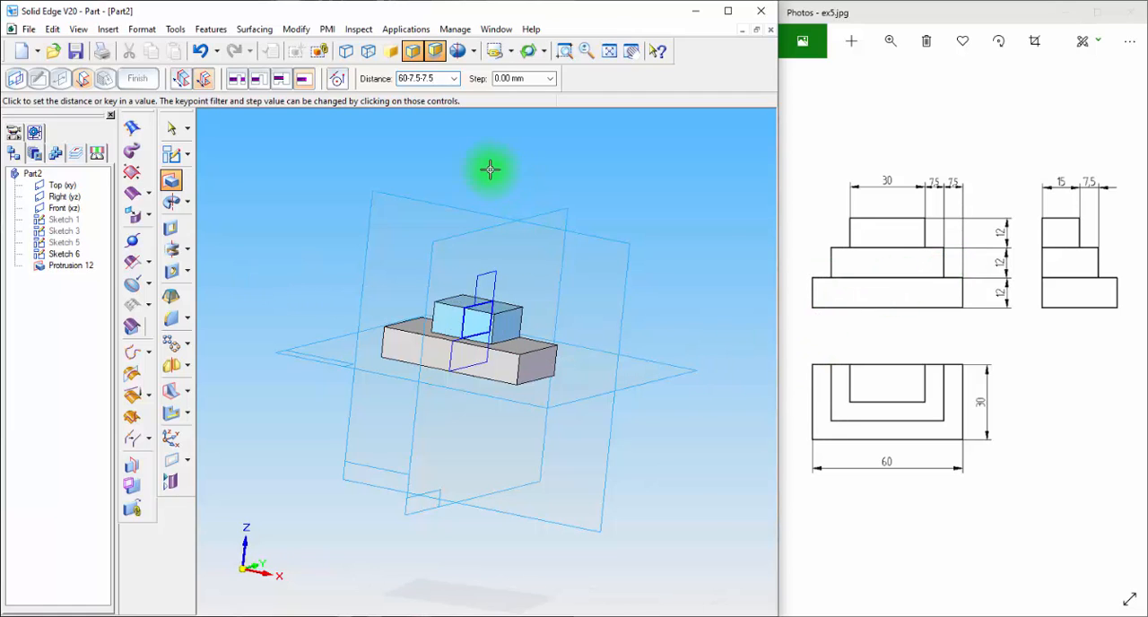
click(532, 197)
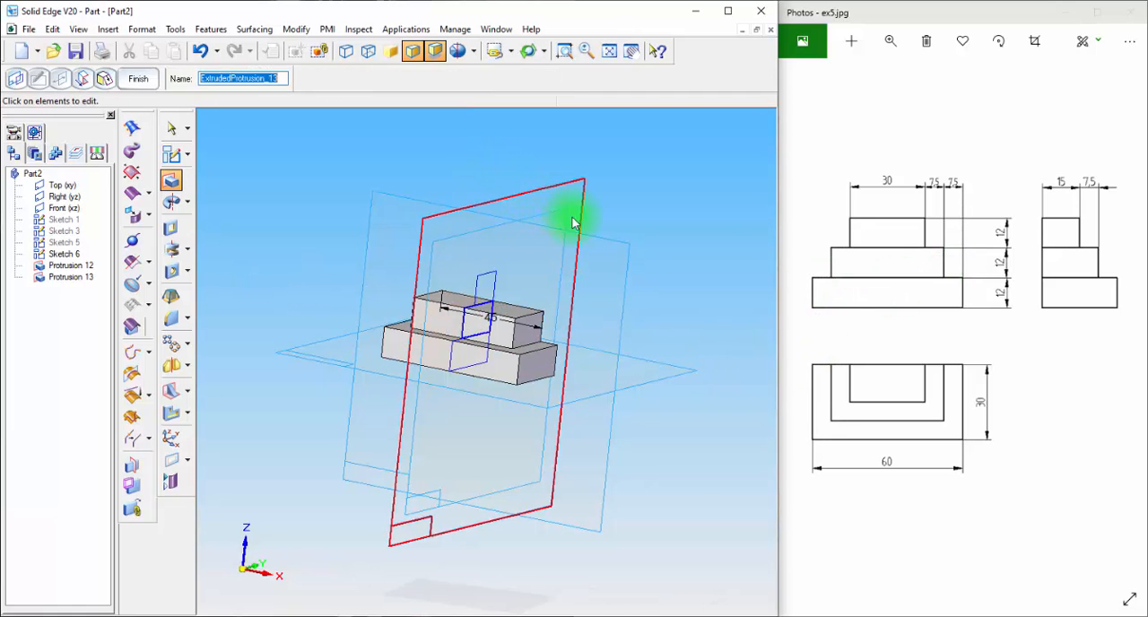
Extrude the uppermost rectangle symmetrically to a total distance of 30 mm and finish the protrusion
click(170, 180)
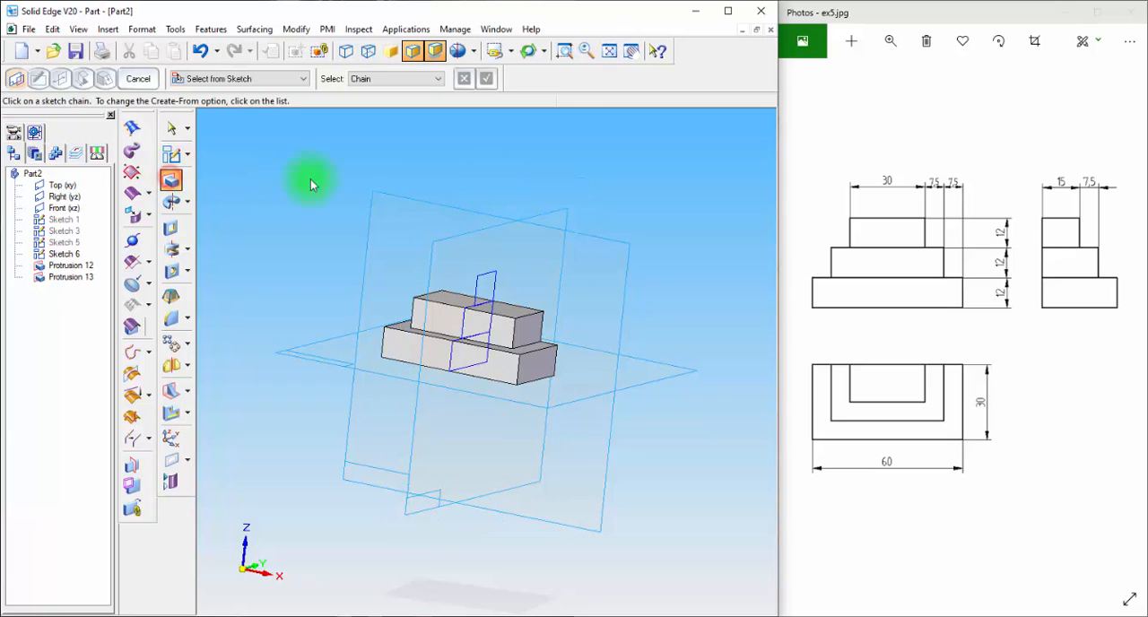
click(493, 278)
click(485, 78)
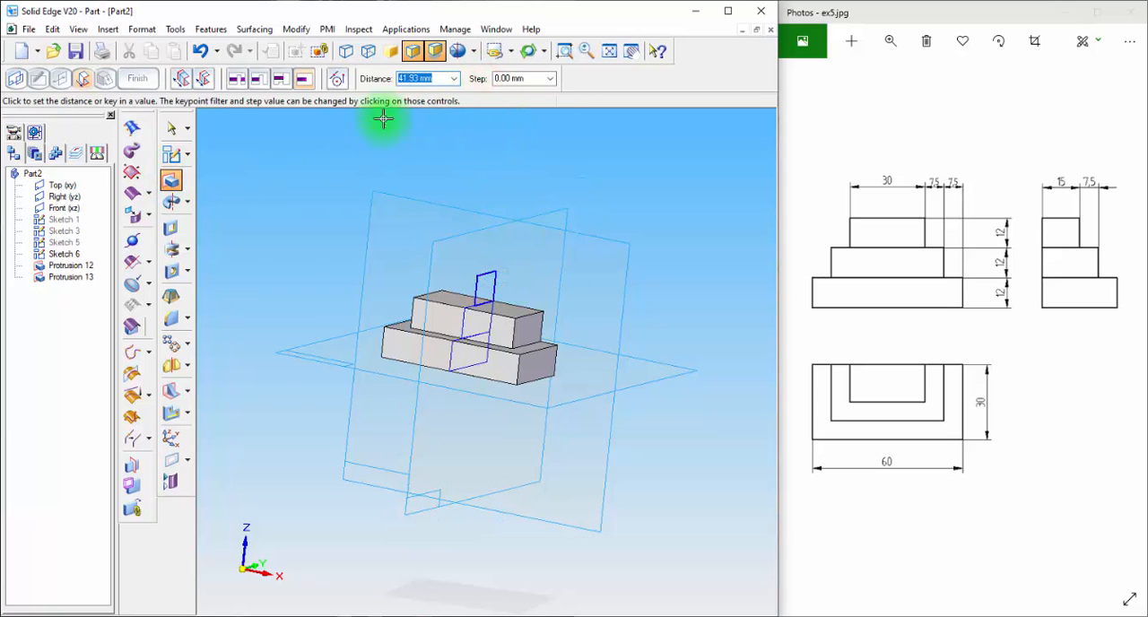
click(206, 81)
click(205, 79)
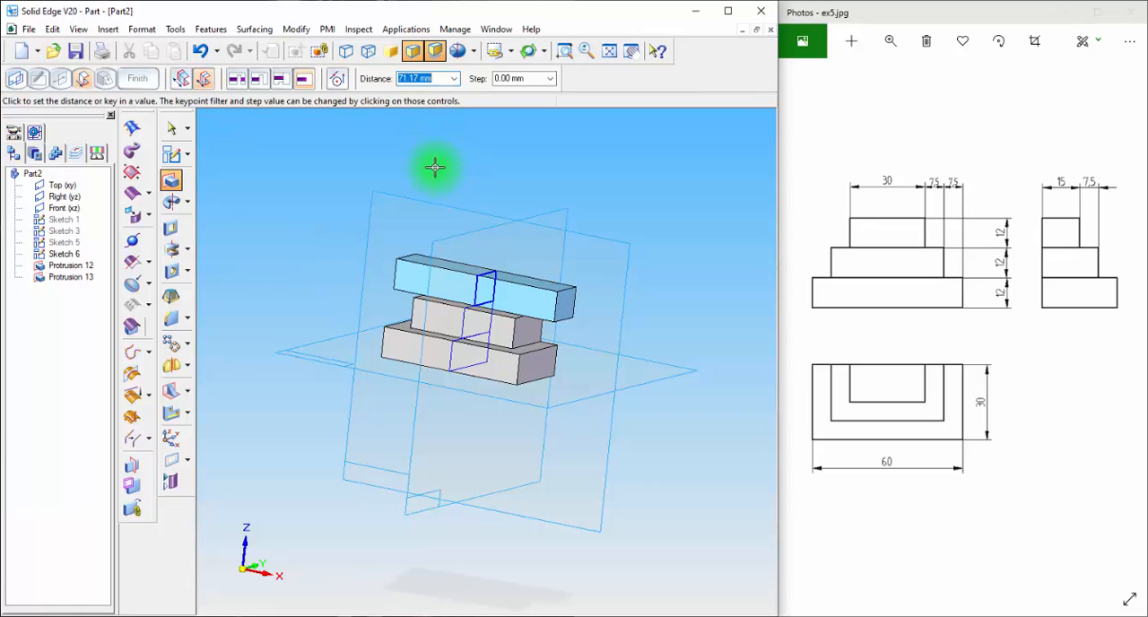
key(Return)
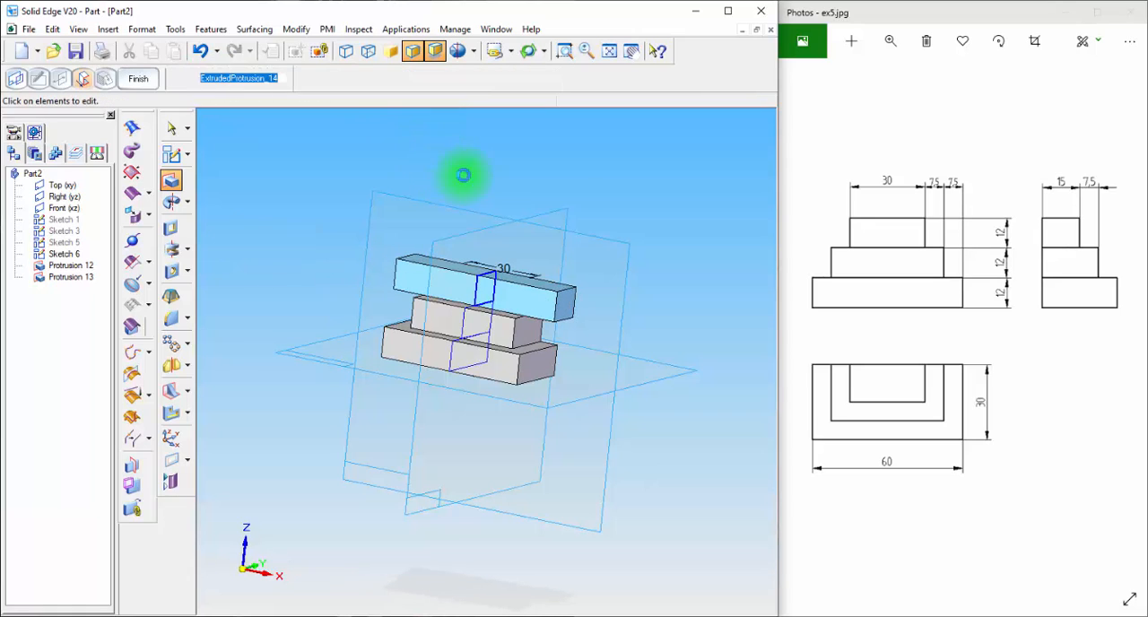
click(139, 78)
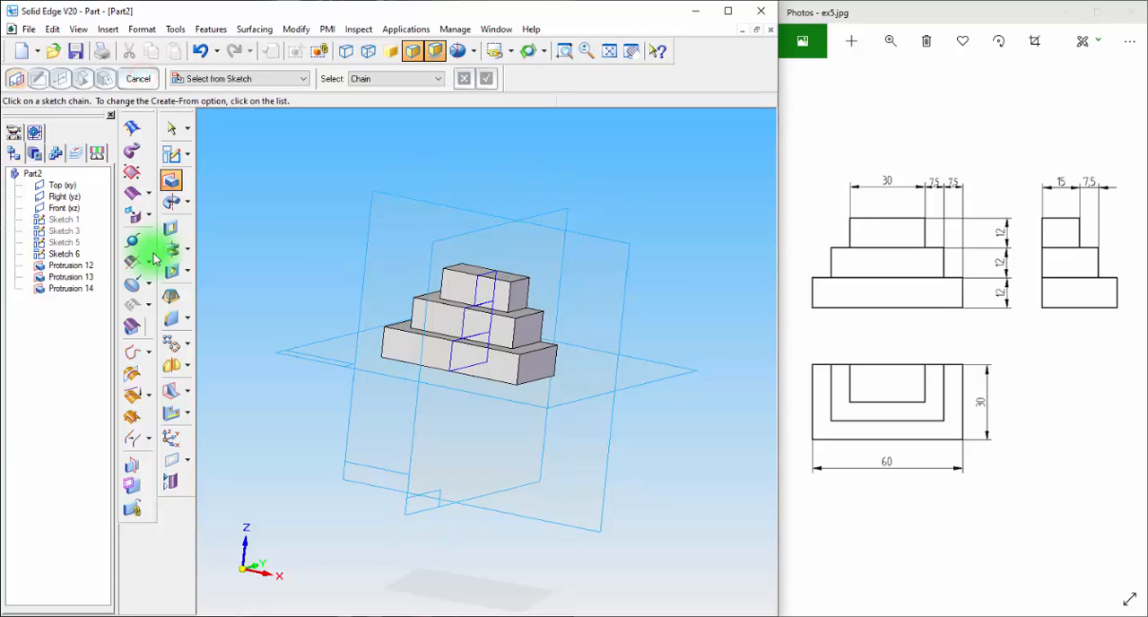
Leave the protrusion command and hide all sketches so only the stepped block and reference planes are displayed
click(171, 128)
right_click(41, 392)
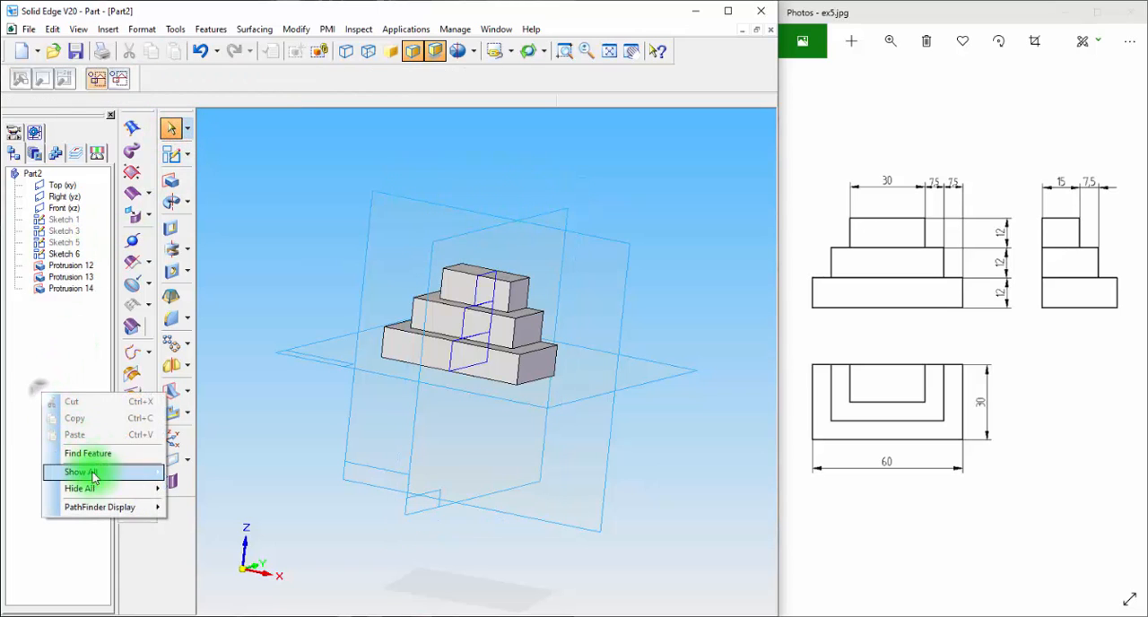
mouse_move(85, 487)
click(184, 520)
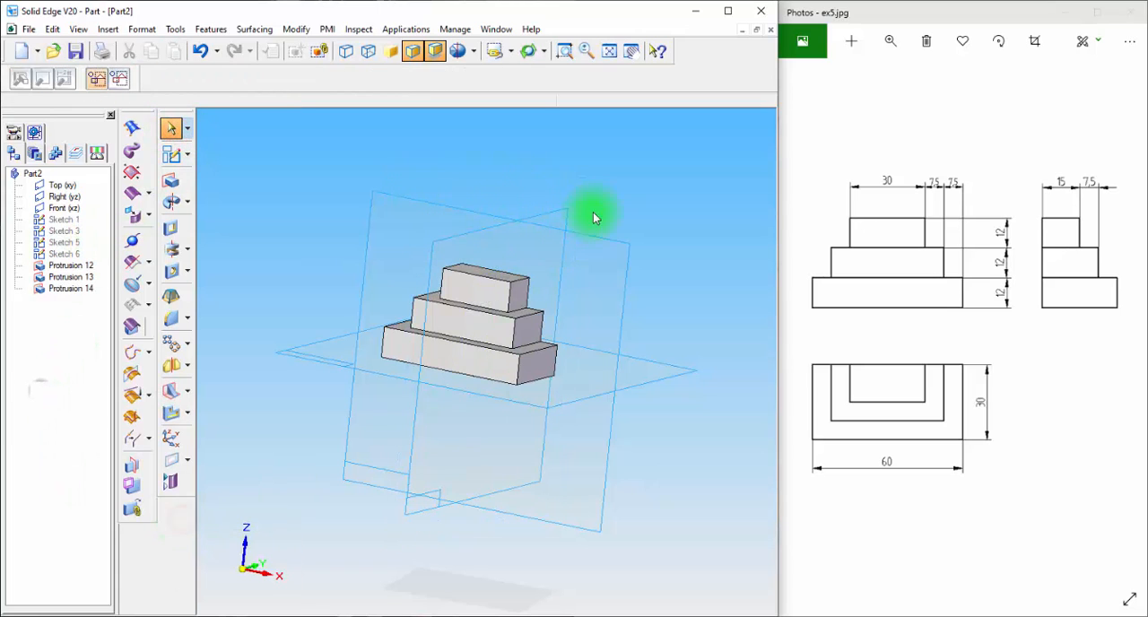
mouse_move(628, 205)
middle_down()
mouse_move(571, 198)
mouse_move(656, 189)
mouse_move(672, 208)
middle_up()
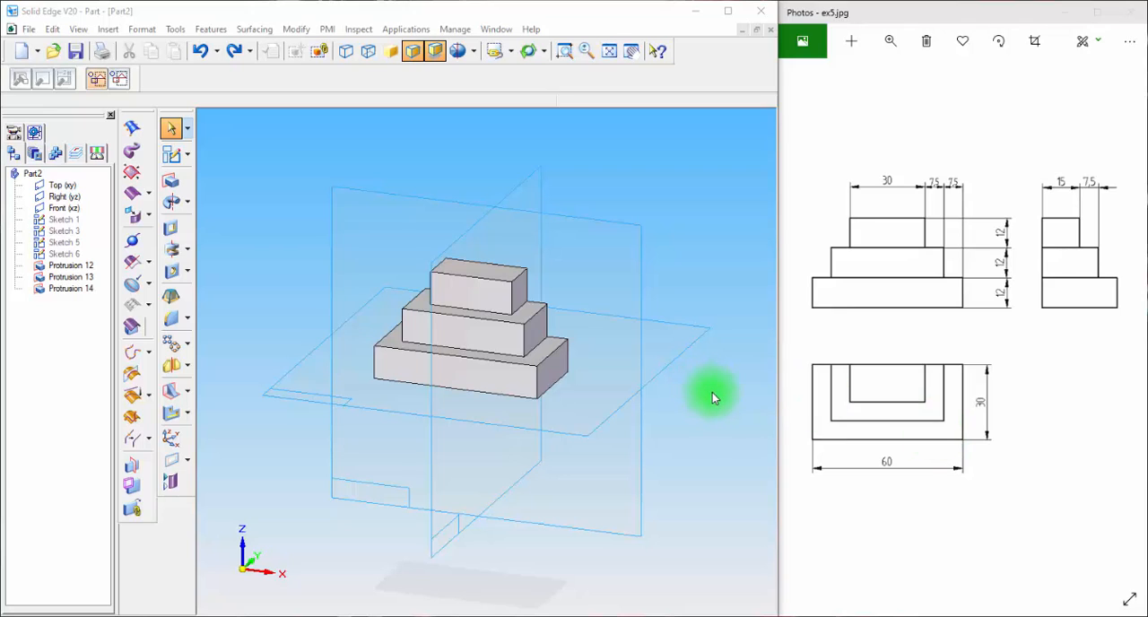
Delete the three protrusions of the stepped block, Protrusion 14, Protrusion 13 and Protrusion 12, keeping the sketches
click(168, 131)
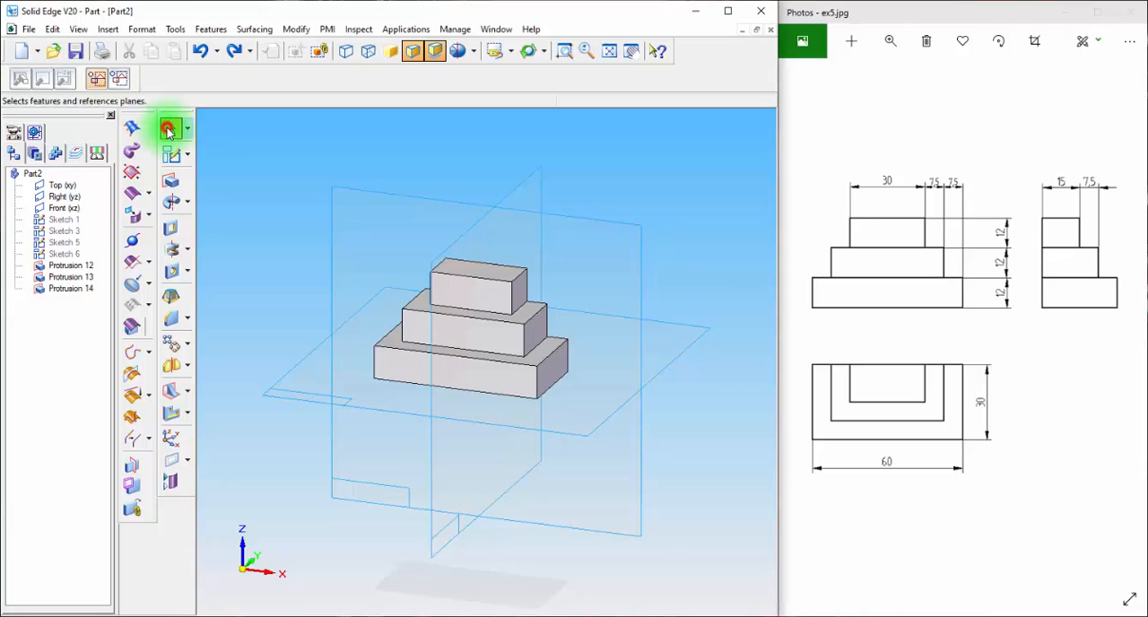
click(70, 291)
key(Delete)
click(75, 279)
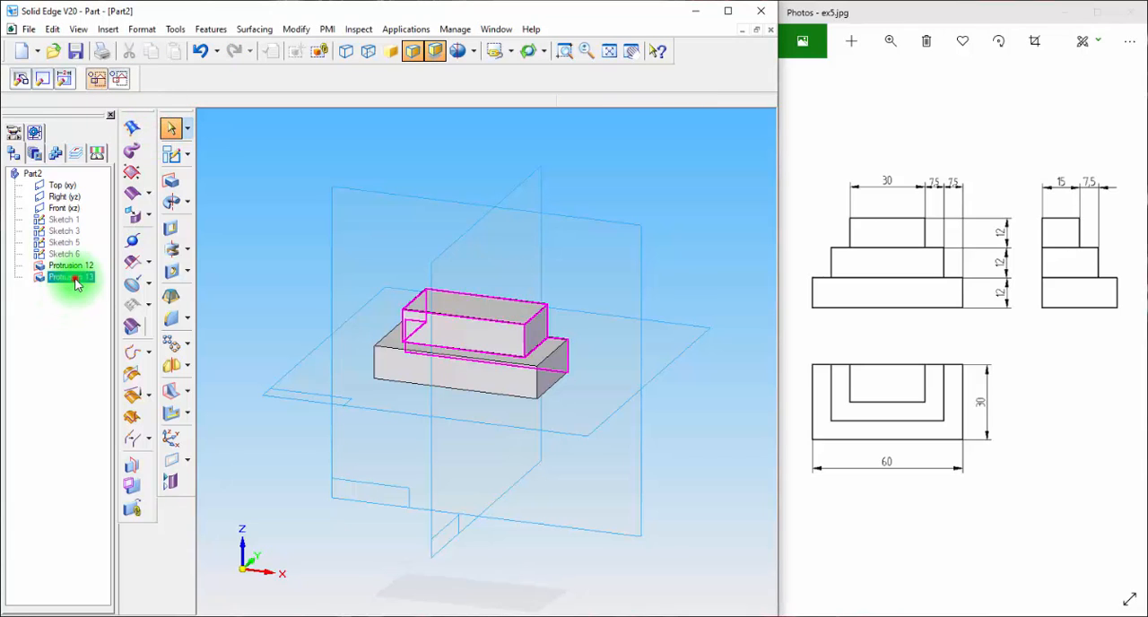
key(Delete)
click(76, 265)
key(Delete)
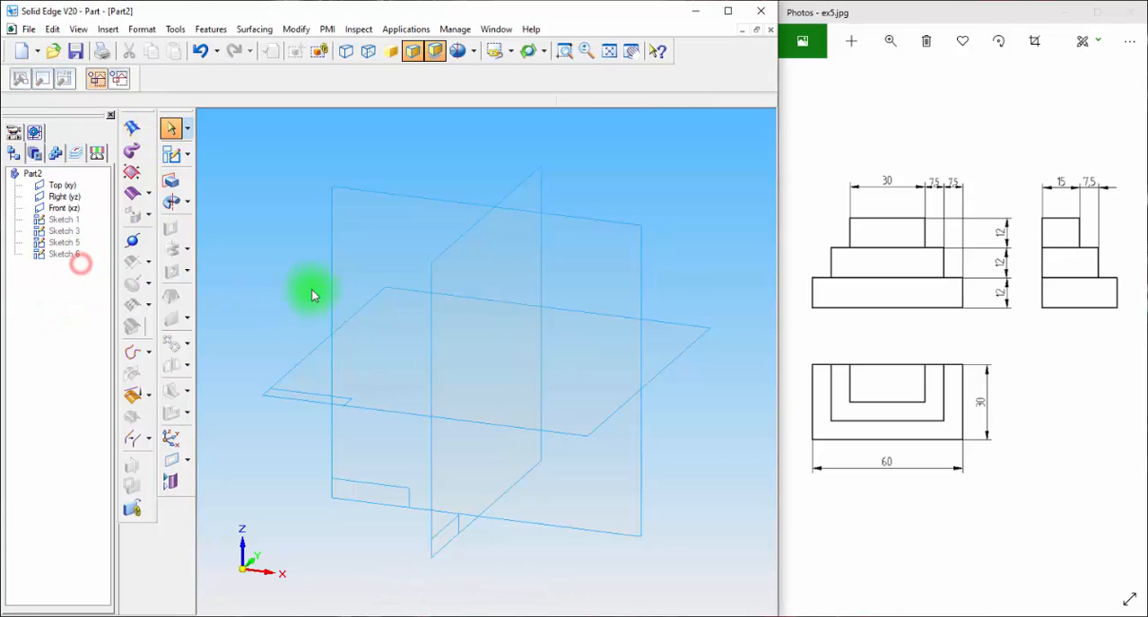
Show Sketch 1 on the top plane and extrude its outermost rectangle 36 mm downward as a solid block
right_click(61, 220)
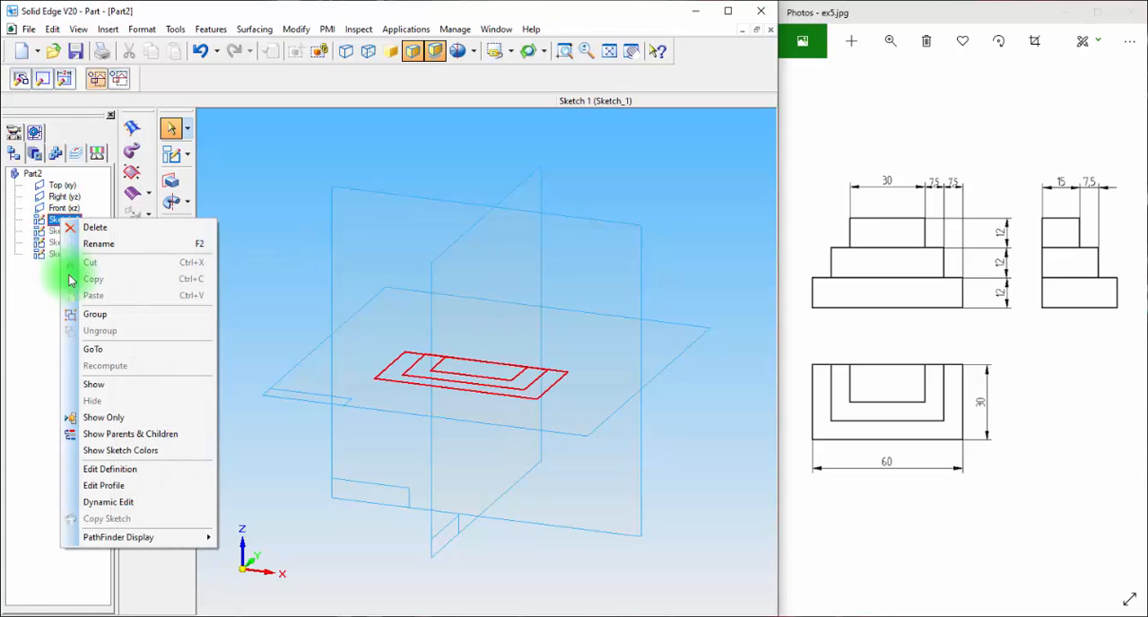
click(116, 384)
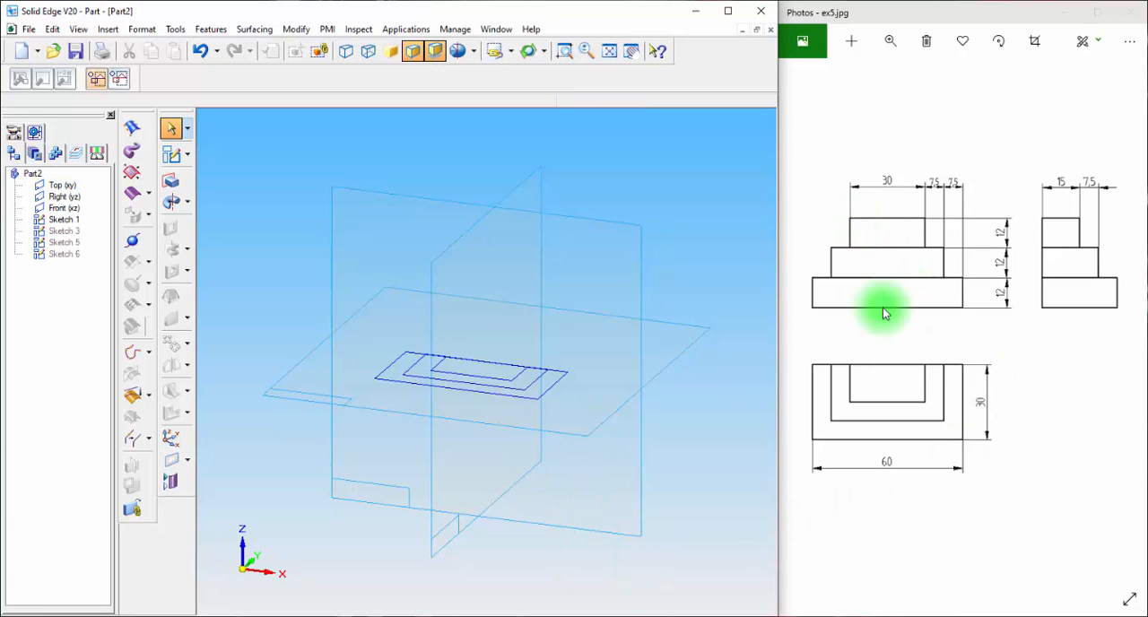
click(169, 182)
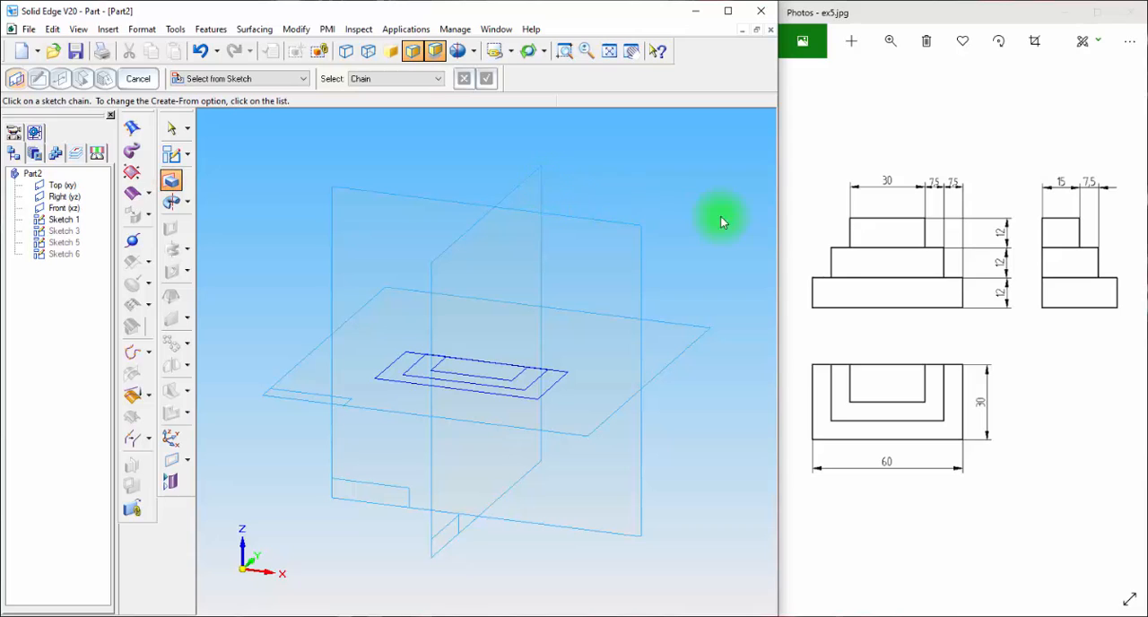
click(531, 401)
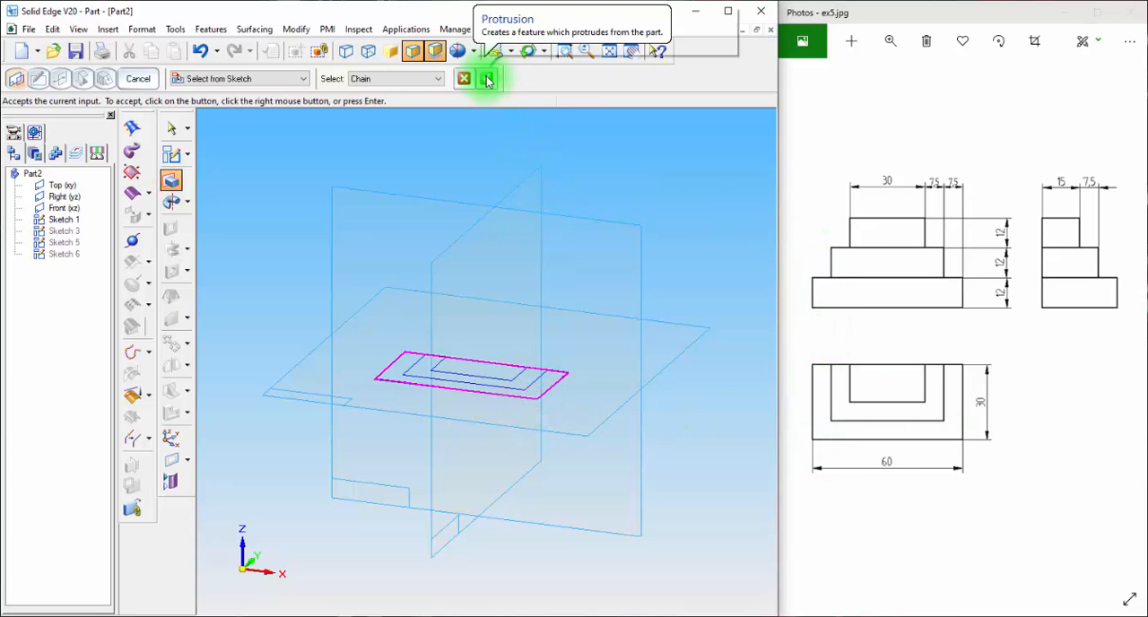
click(485, 78)
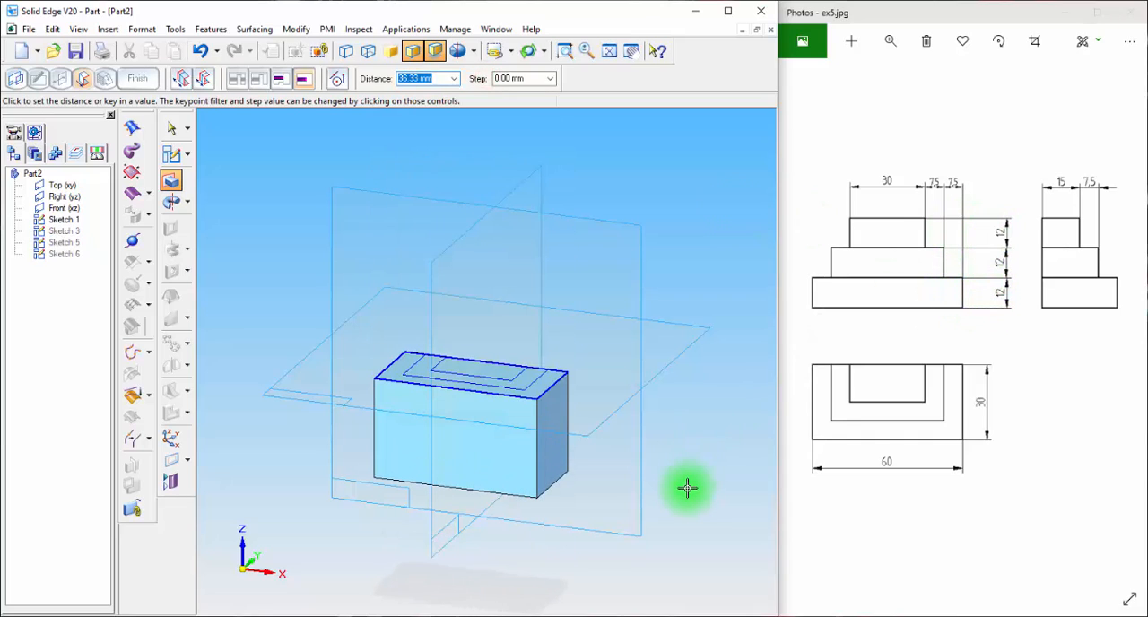
text(36)
key(Return)
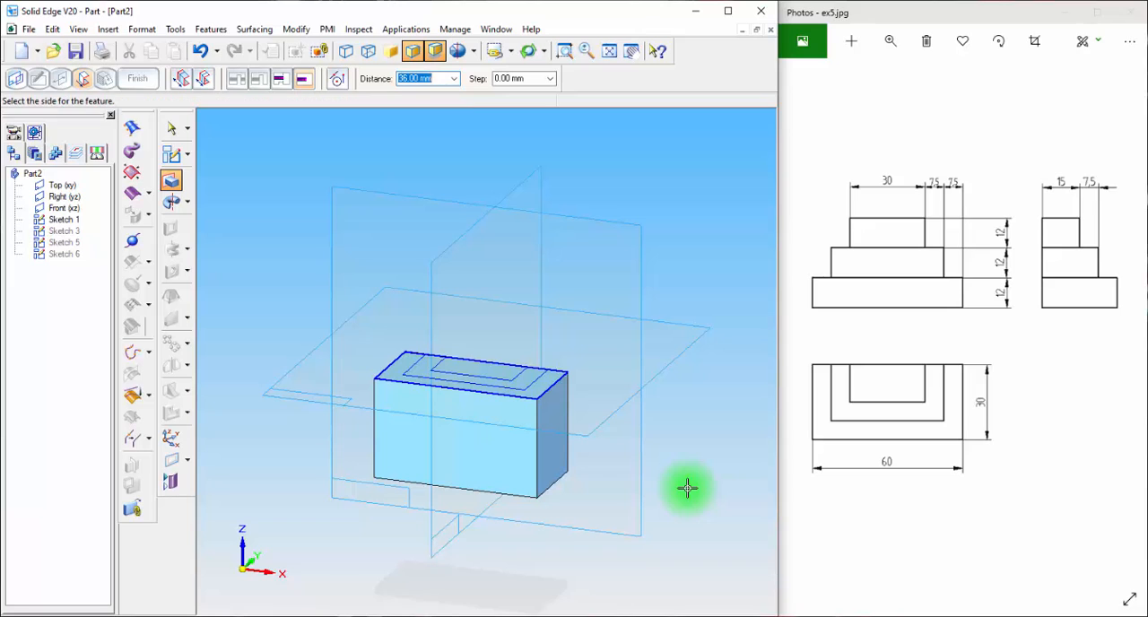
click(679, 528)
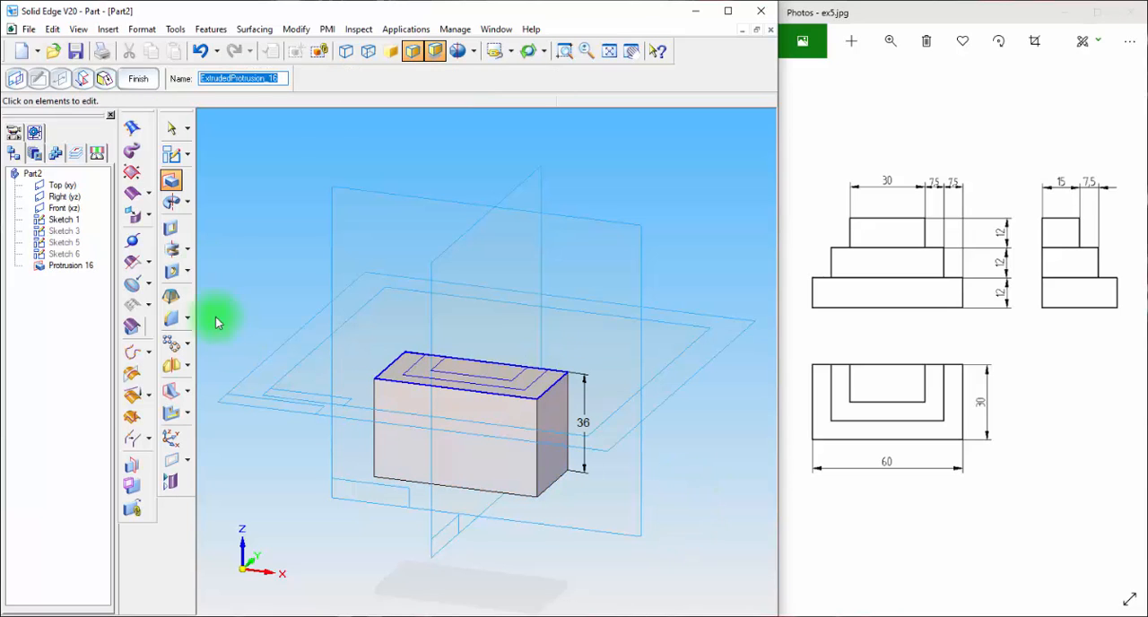
click(139, 79)
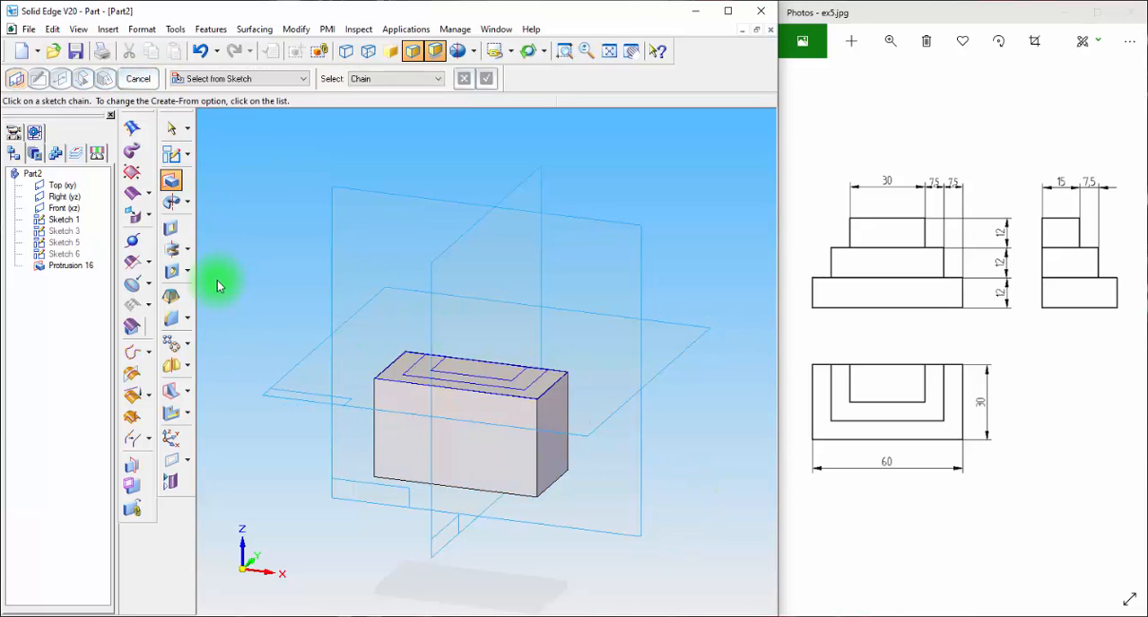
Cut away the material outside the sketch's middle rectangle to a depth of 24 mm downward from the block's upper face
click(172, 227)
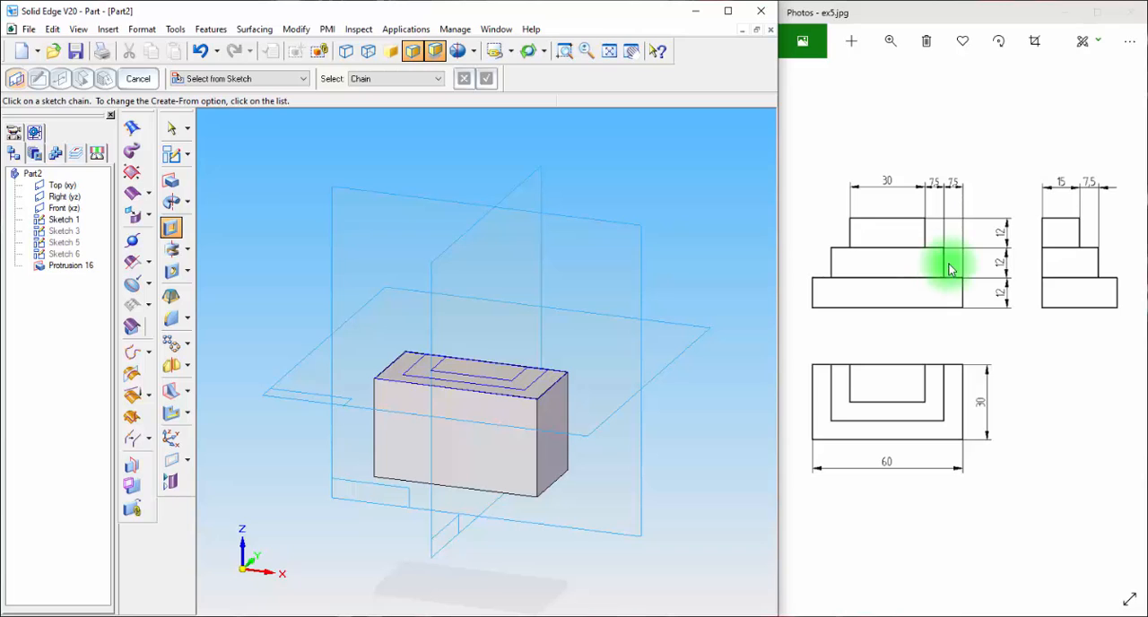
click(536, 383)
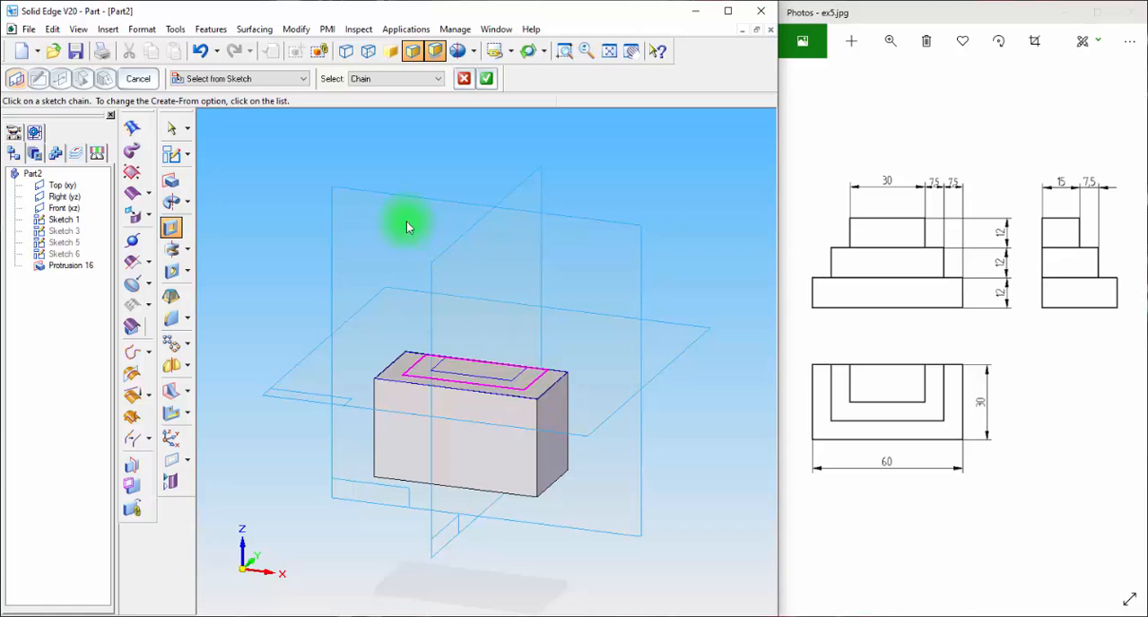
click(485, 81)
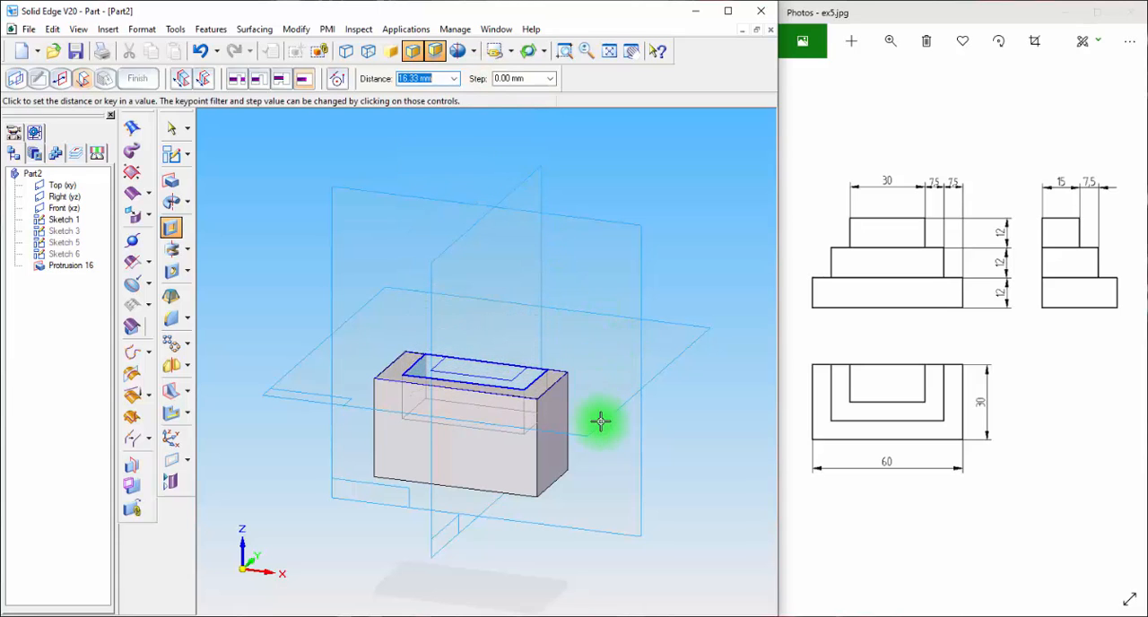
mouse_move(591, 416)
middle_down()
mouse_move(587, 464)
mouse_move(593, 420)
middle_up()
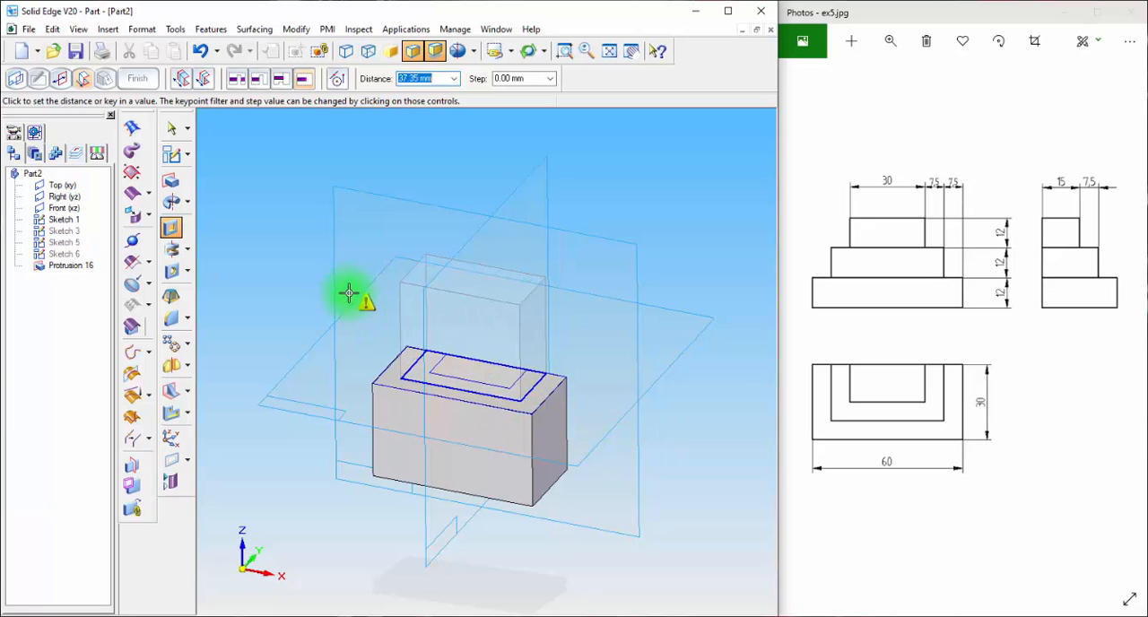
click(62, 80)
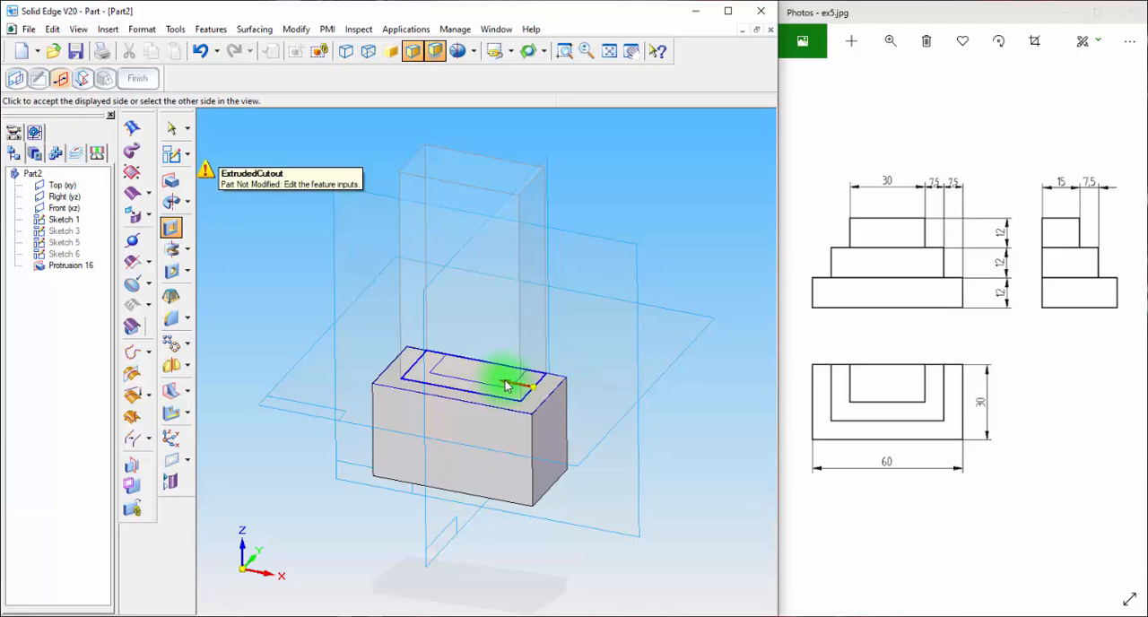
click(596, 397)
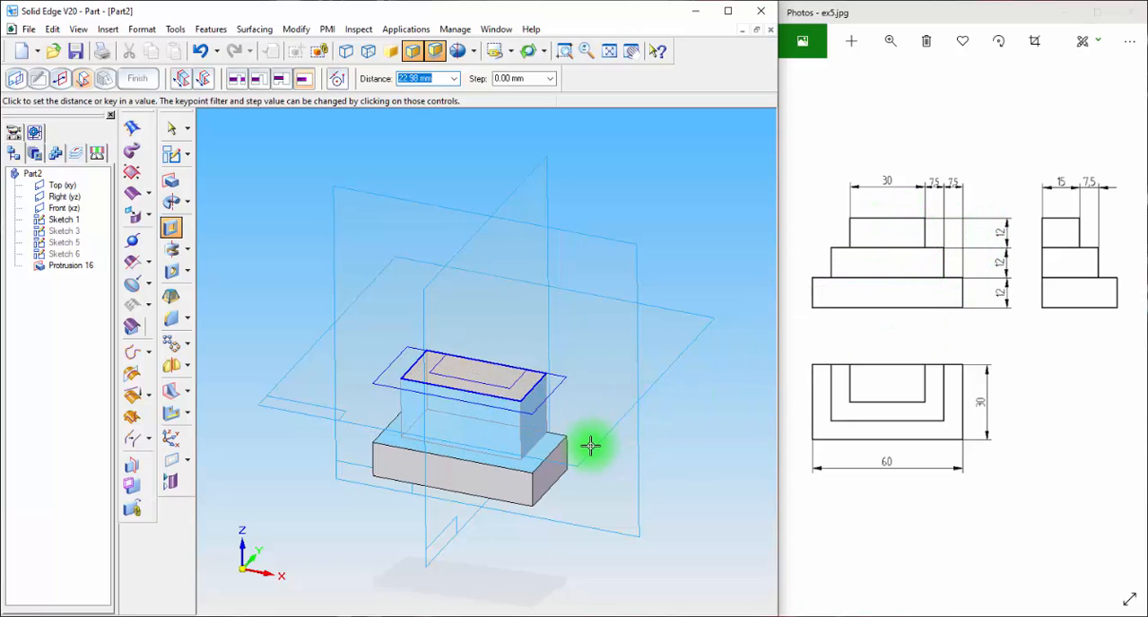
key(Return)
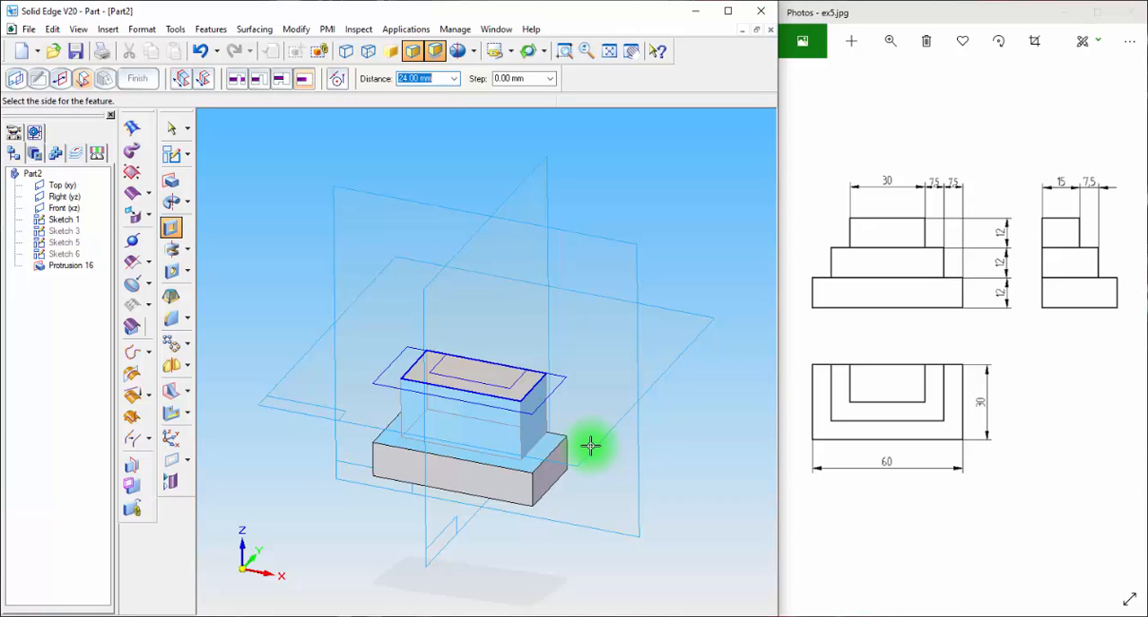
click(600, 431)
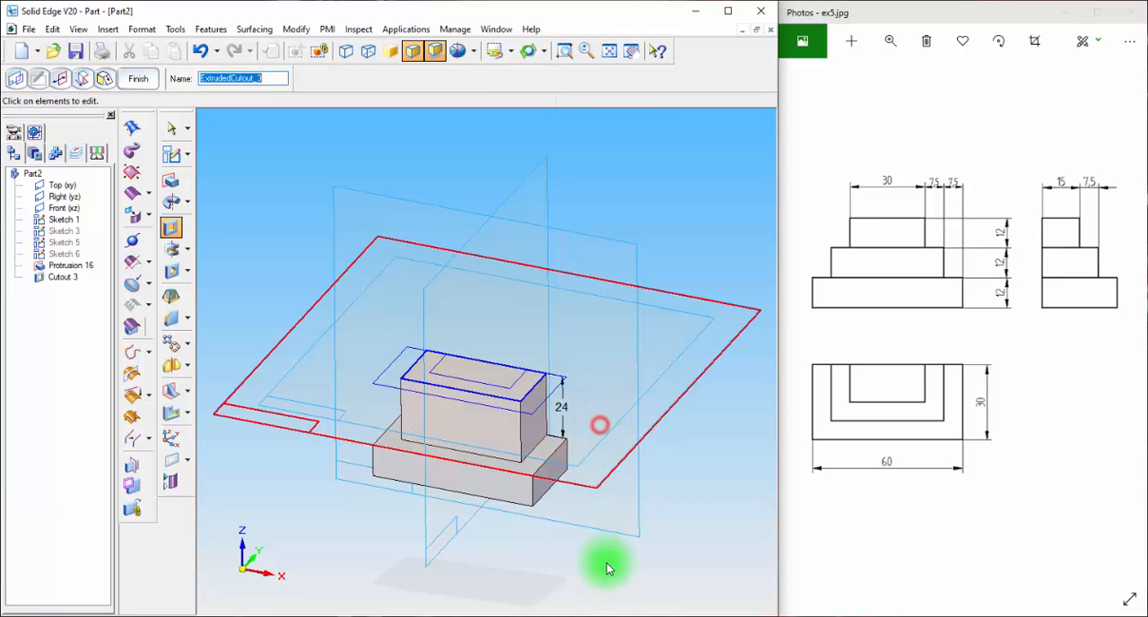
Cut away the material outside the innermost rectangle 12 mm downward to form the uppermost step, and finish the cutout
click(170, 228)
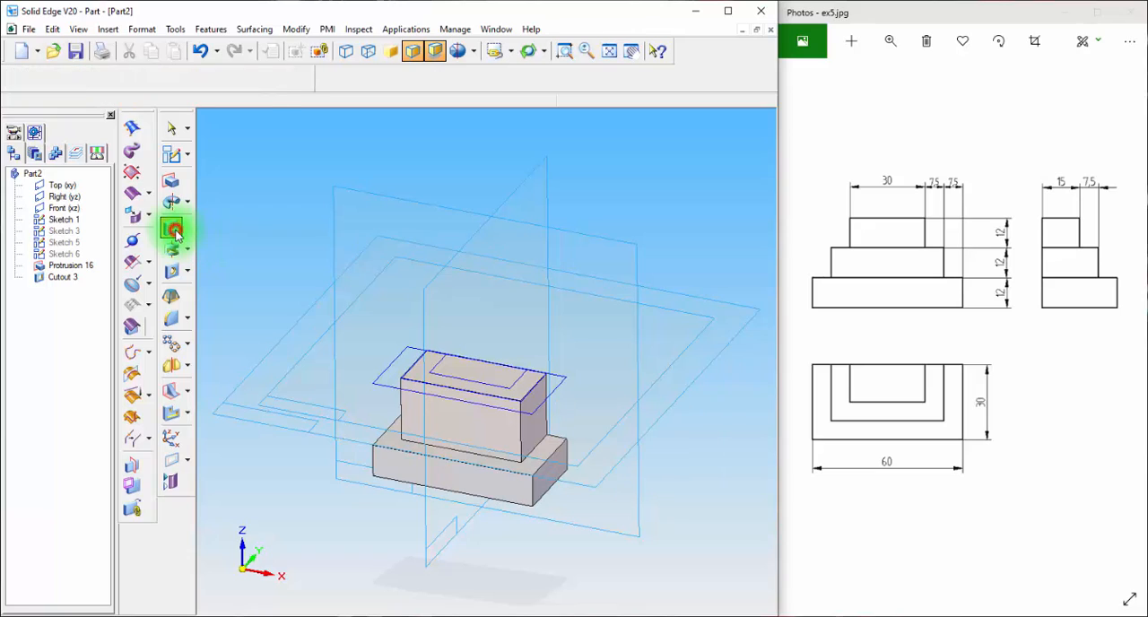
click(472, 384)
click(486, 79)
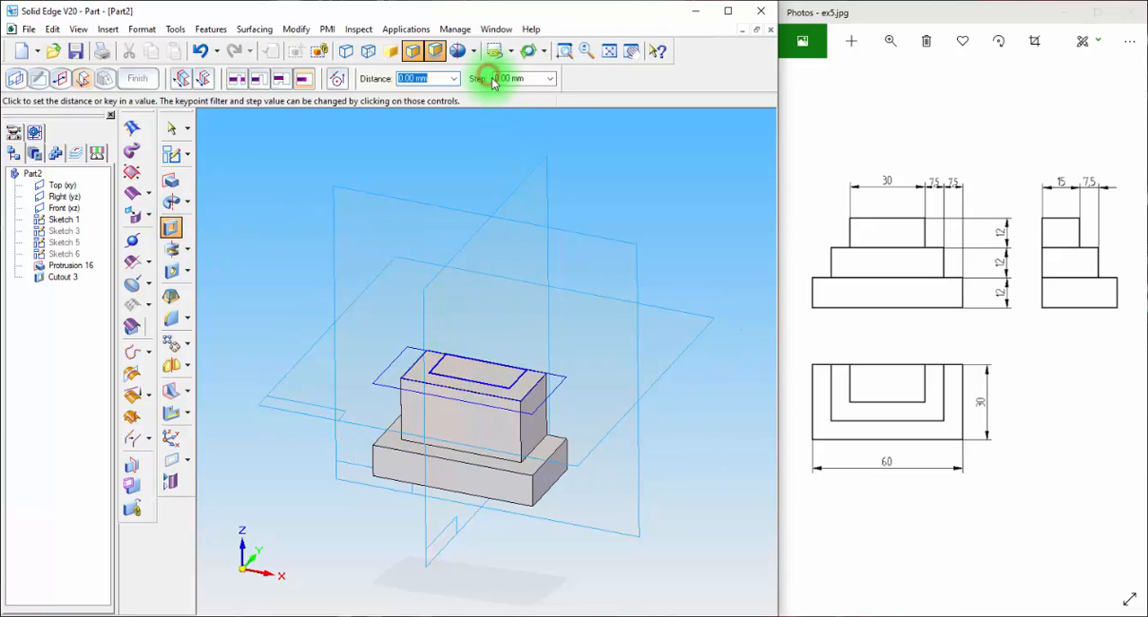
click(61, 79)
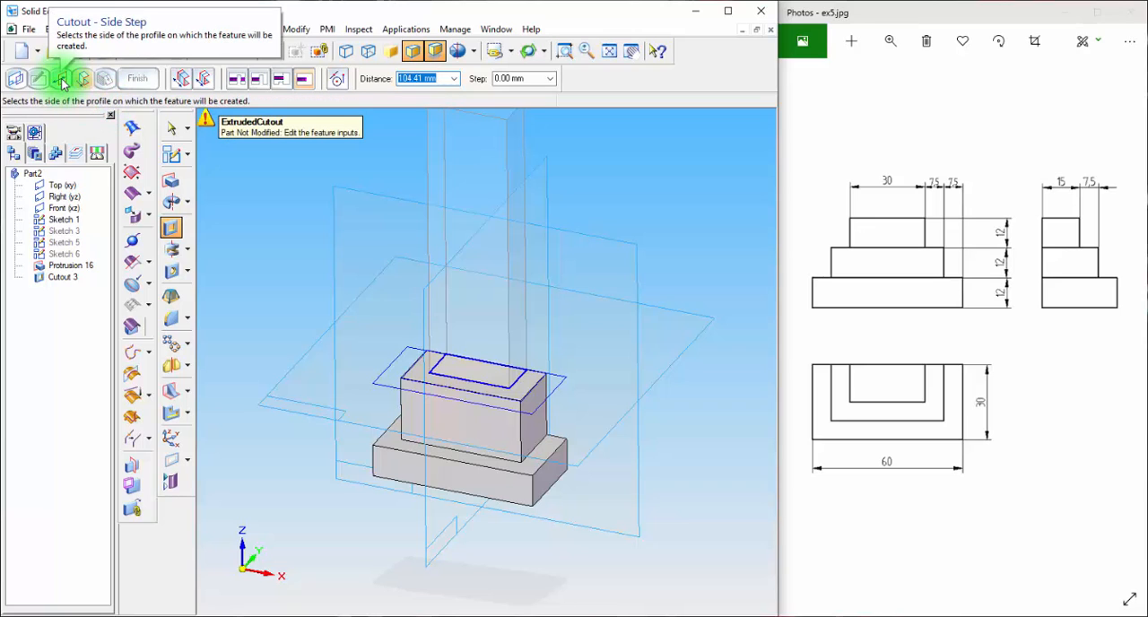
click(62, 80)
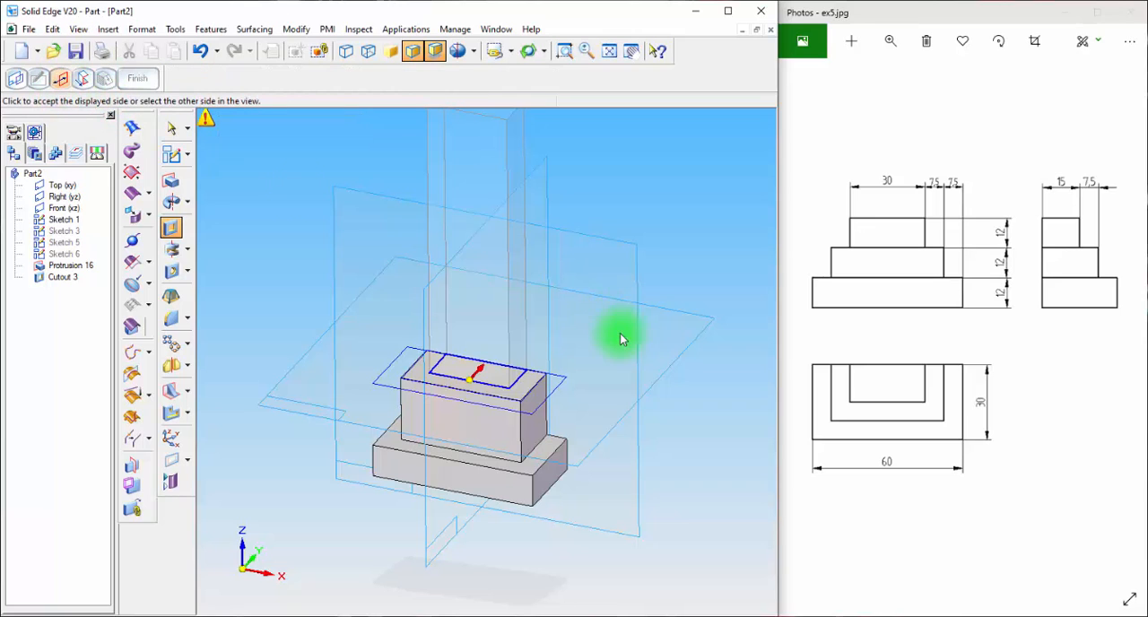
click(420, 433)
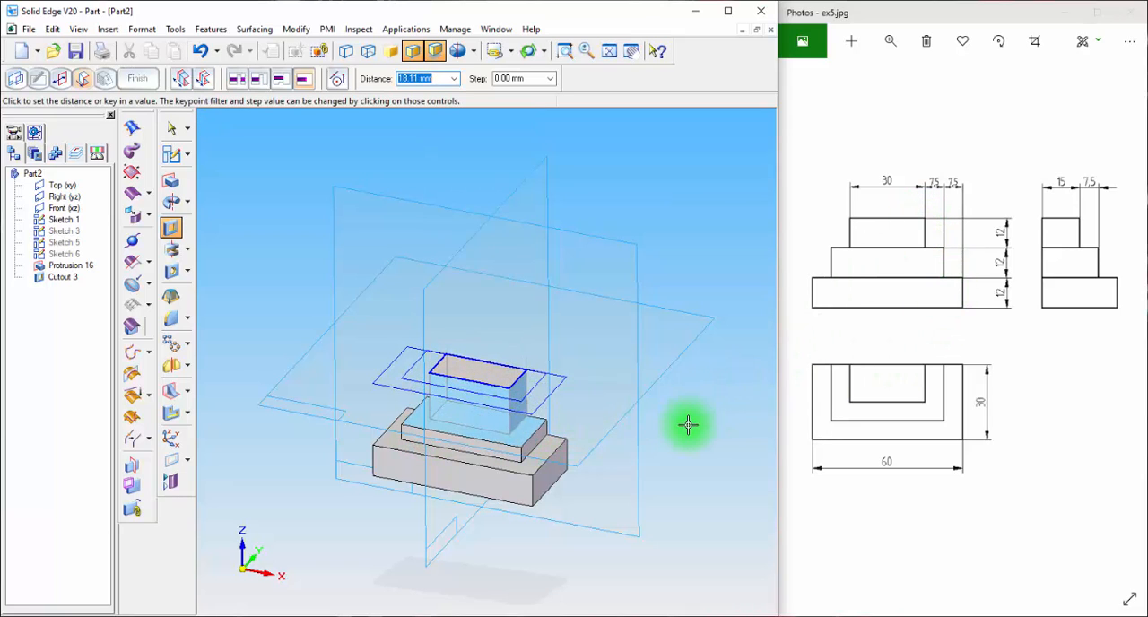
text(12)
key(Return)
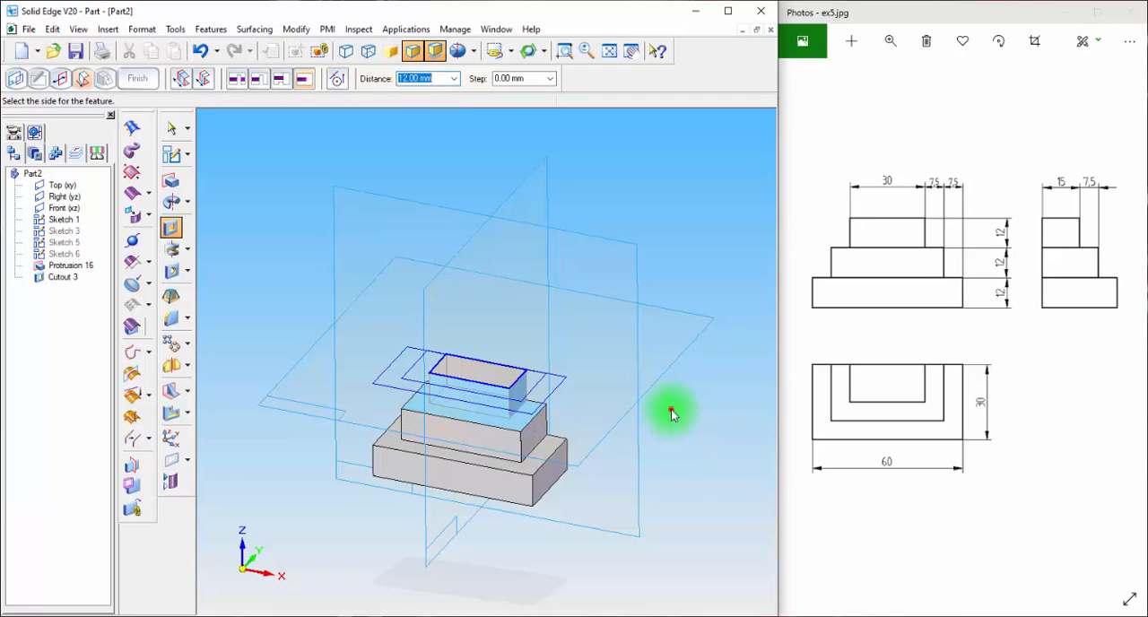
click(670, 408)
click(138, 78)
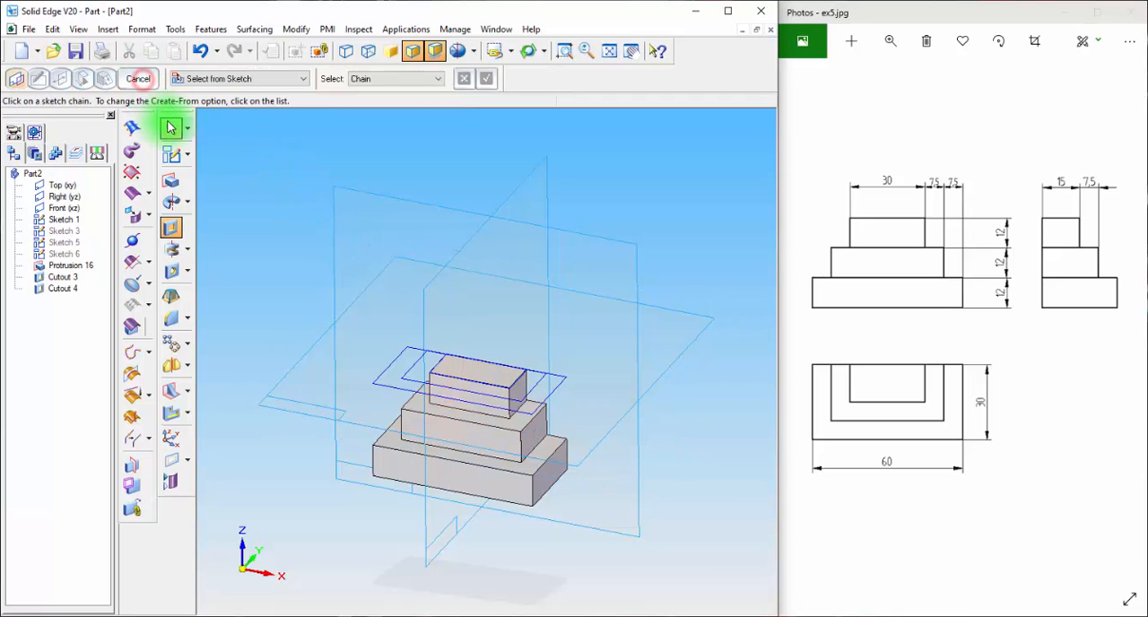
Leave the cutout command and hide all sketches of the stepped block
click(170, 127)
right_click(43, 383)
mouse_move(90, 473)
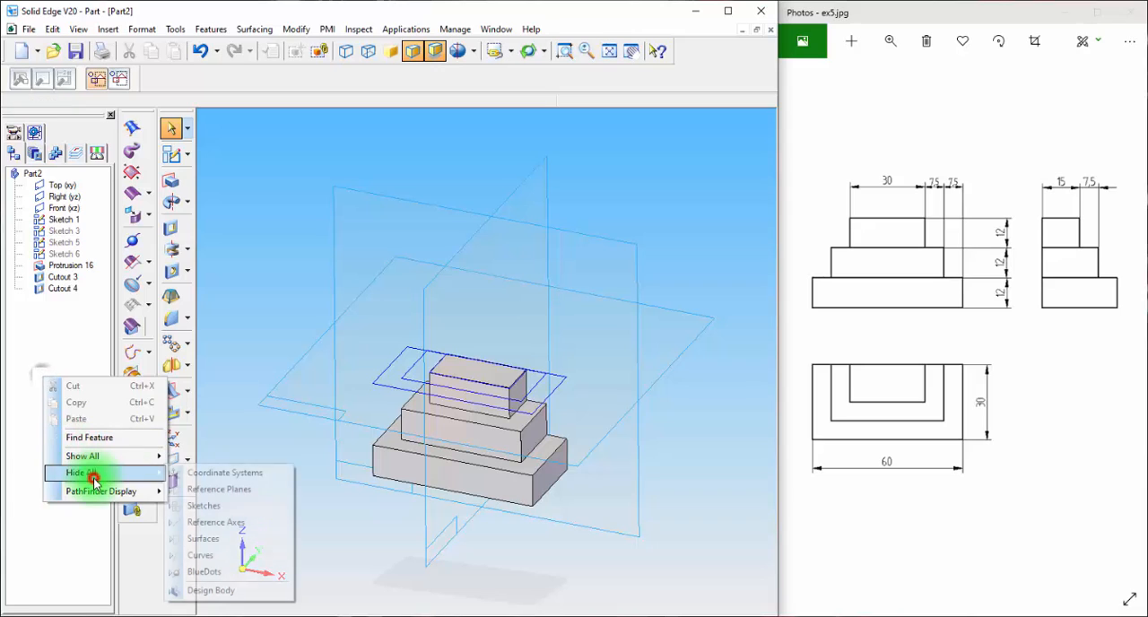
click(193, 506)
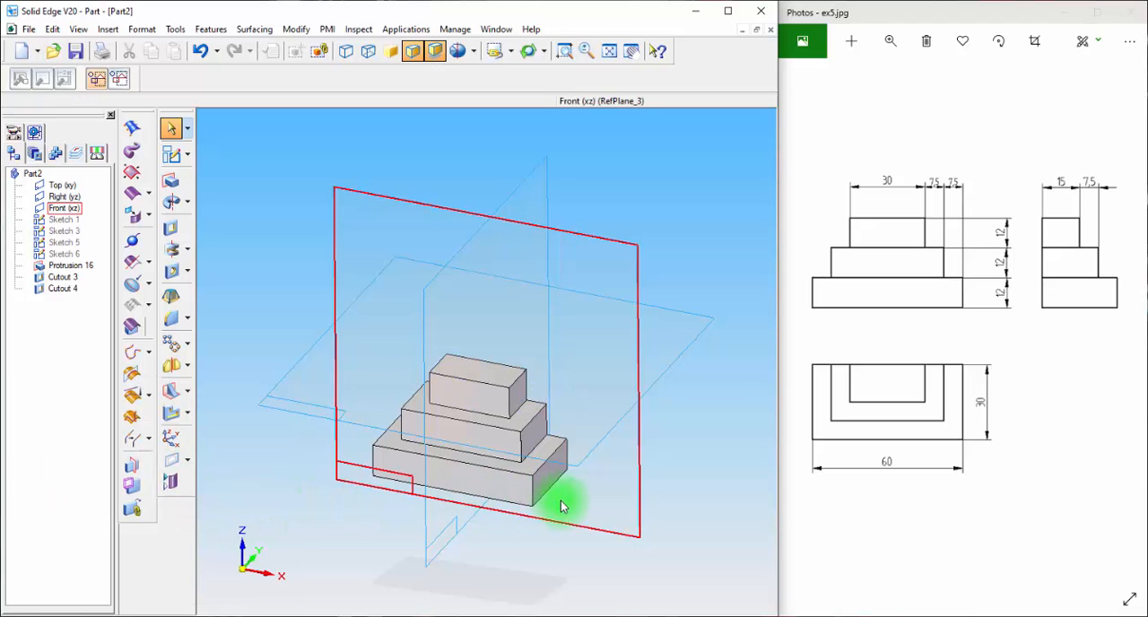